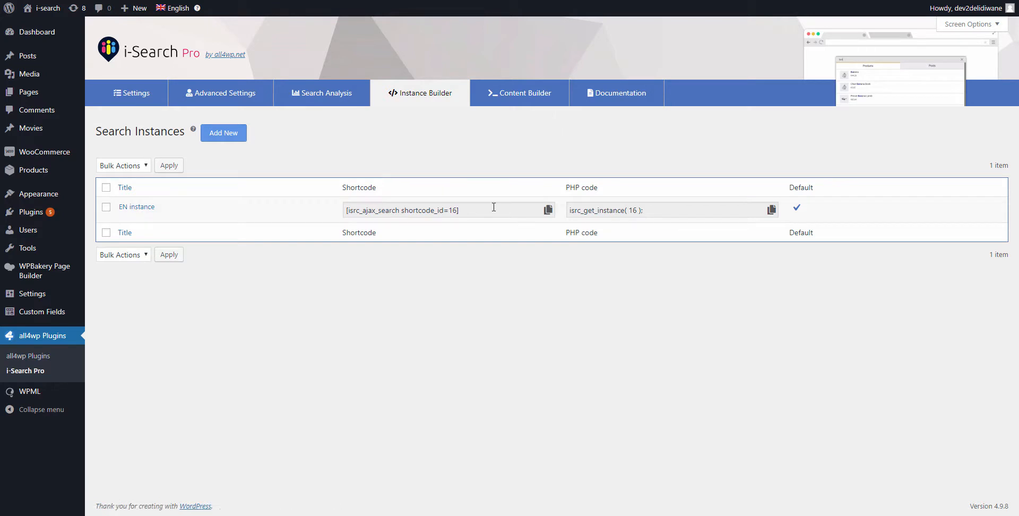
Copy the EN instance's shortcode and PHP code, and open the instance for editing.
click(548, 211)
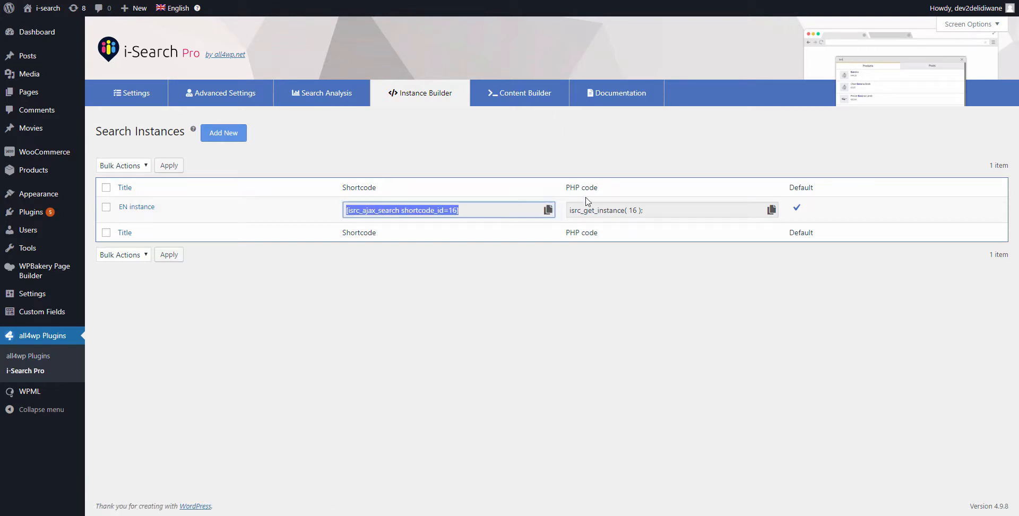
click(770, 209)
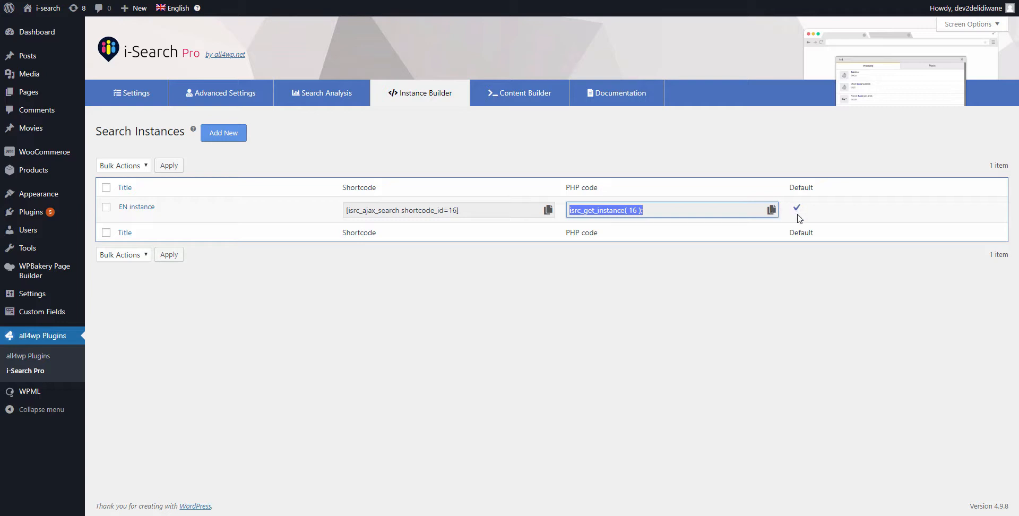
click(139, 211)
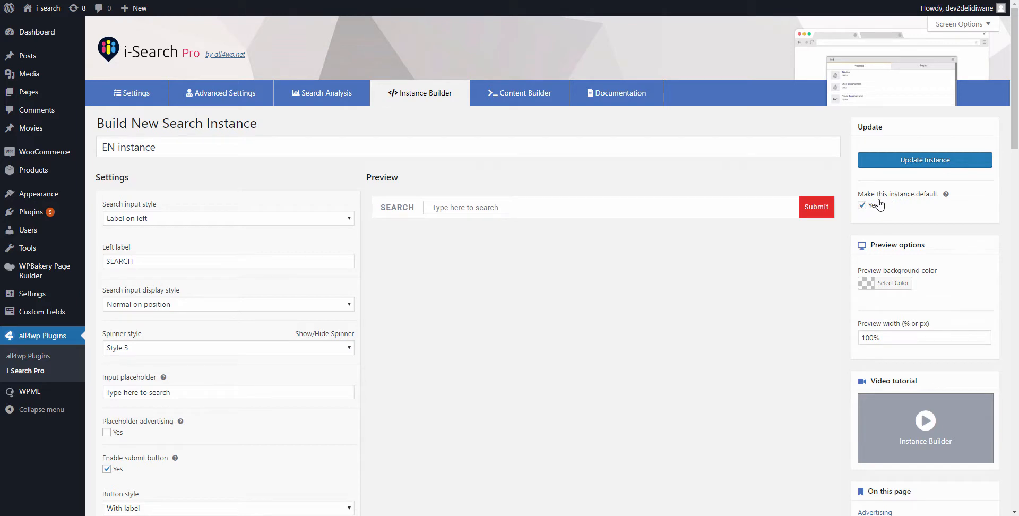
click(860, 206)
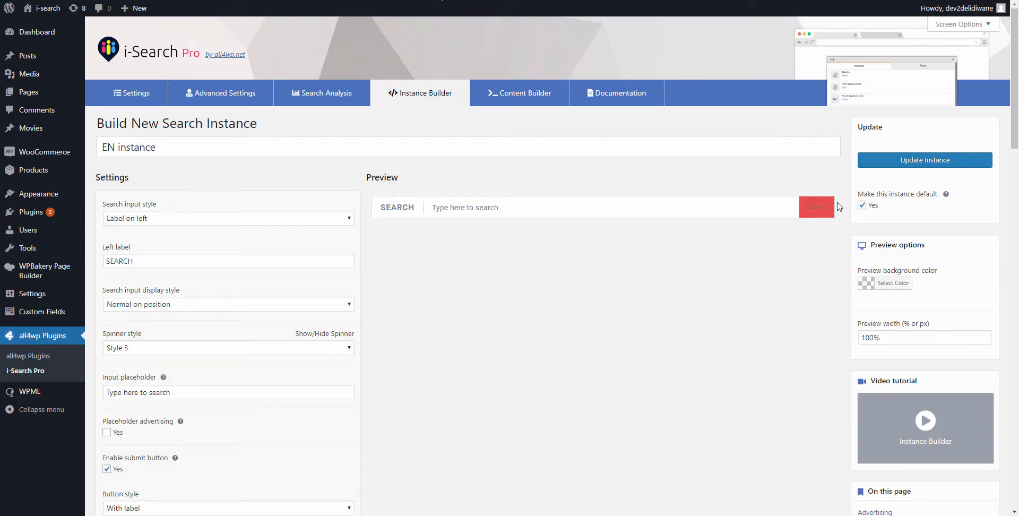
click(862, 205)
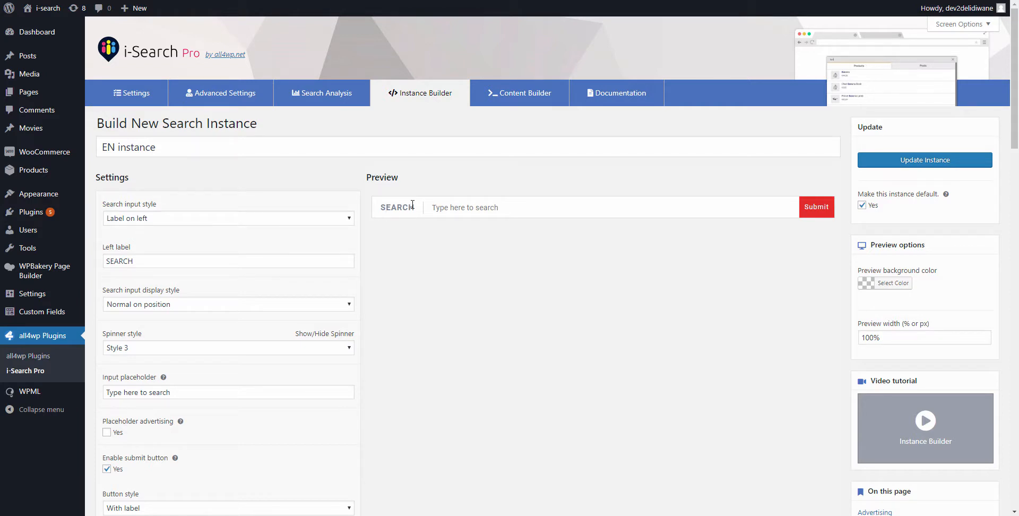
Set the search input style to Plain and test it in the preview by searching for "a".
click(236, 219)
click(223, 243)
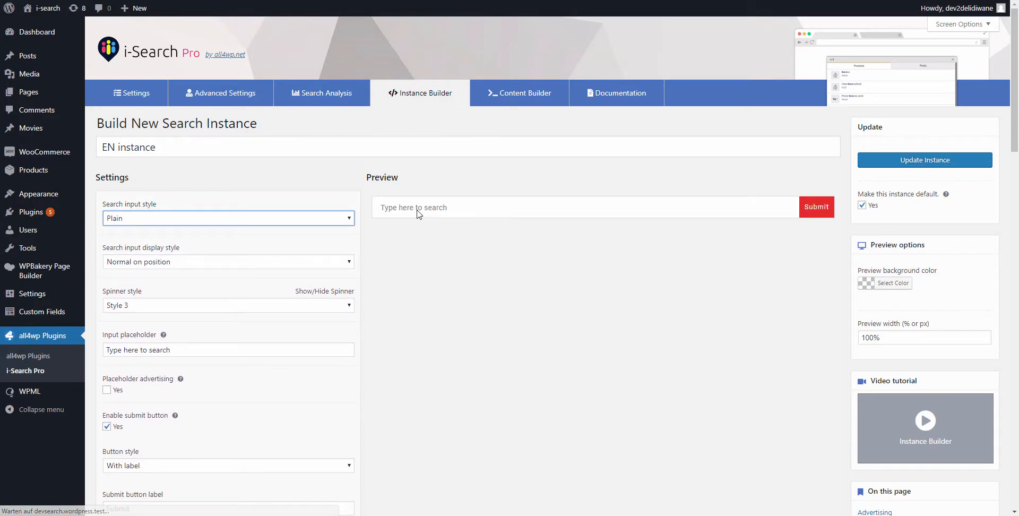
click(418, 210)
text(a)
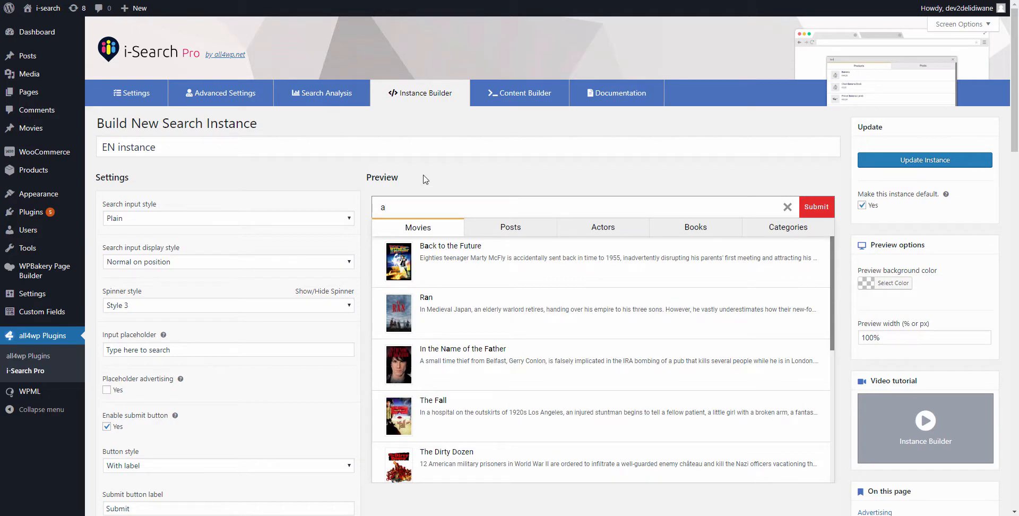
Try the Underlined search input style and expand the Color/Style Builder section.
click(199, 220)
click(194, 245)
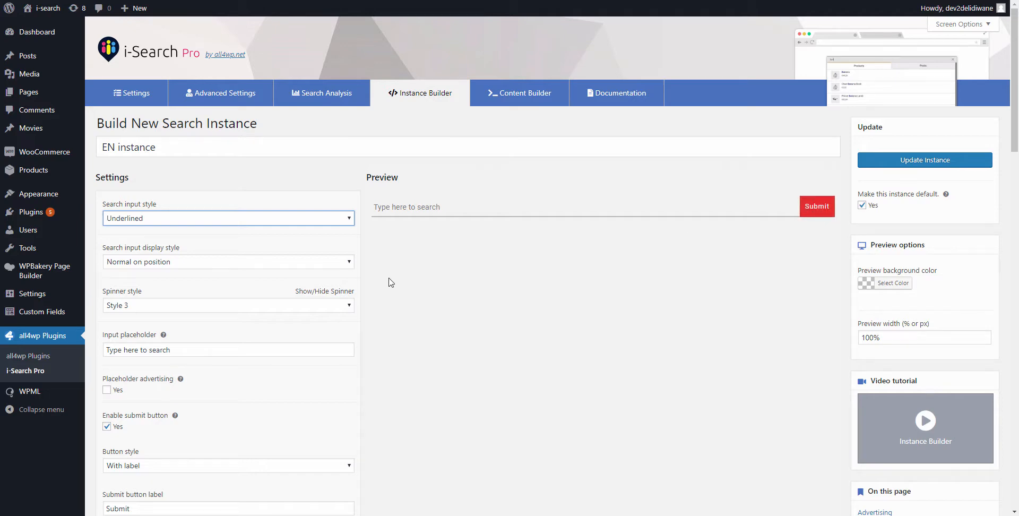
scroll(389, 282, down, 15)
scroll(390, 282, down, 5)
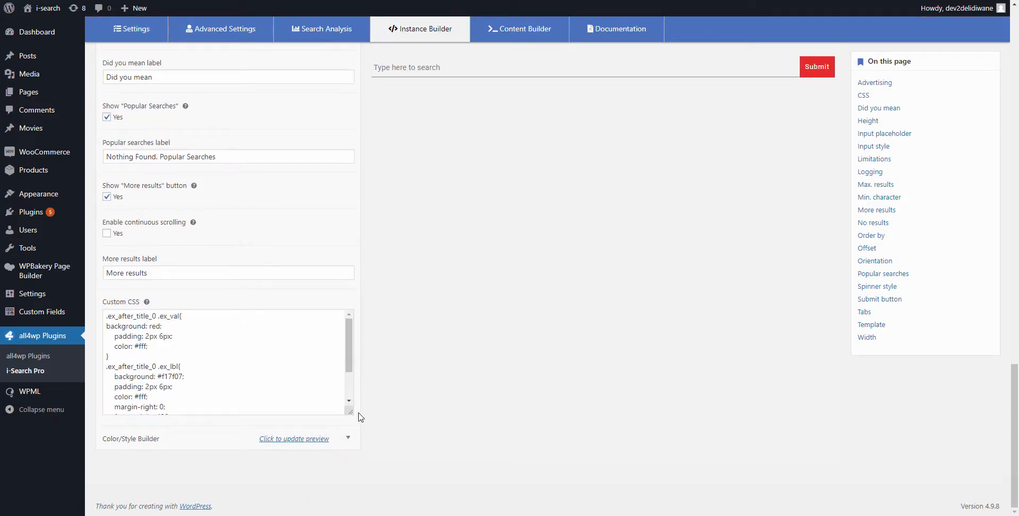
click(349, 440)
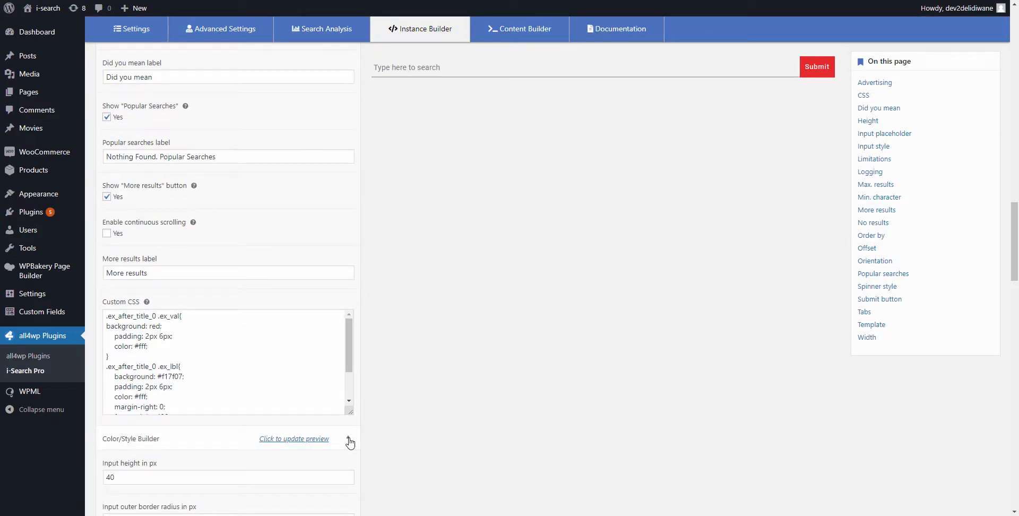
scroll(411, 366, up, 20)
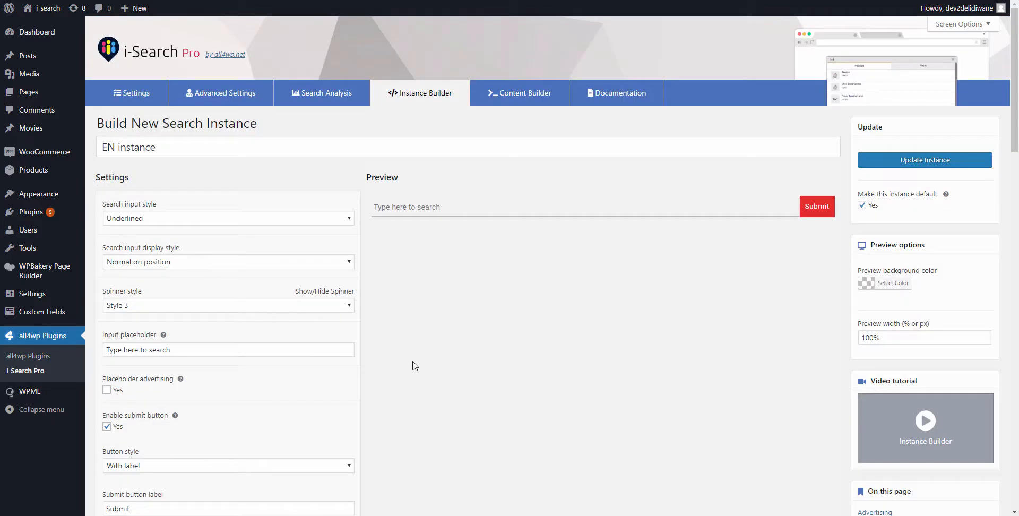
Set the search input style back to Plain and review the available search input display styles.
click(170, 221)
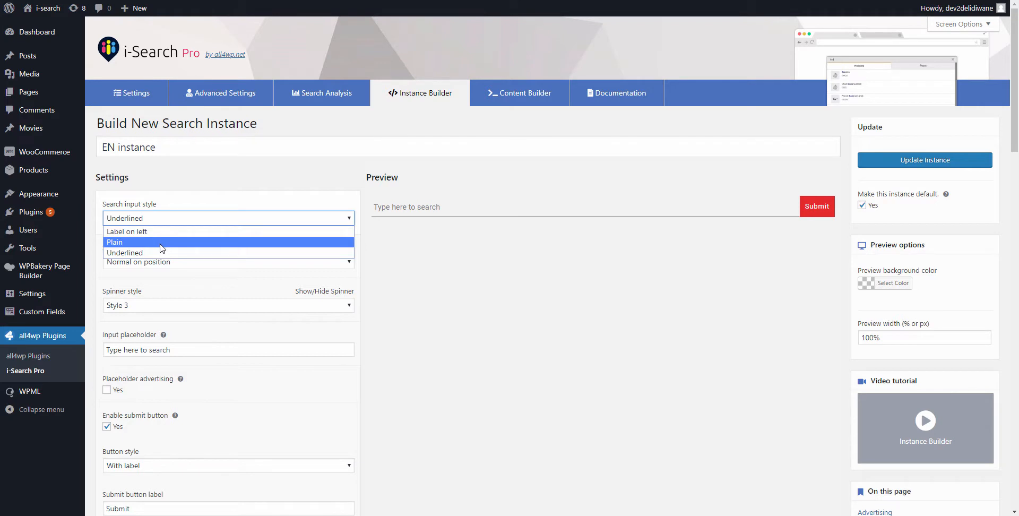
click(161, 243)
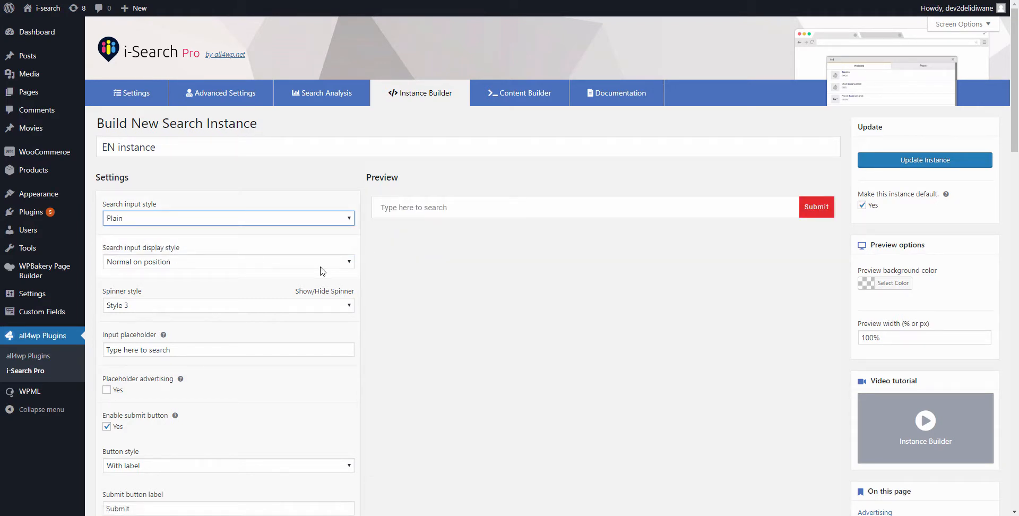
click(248, 265)
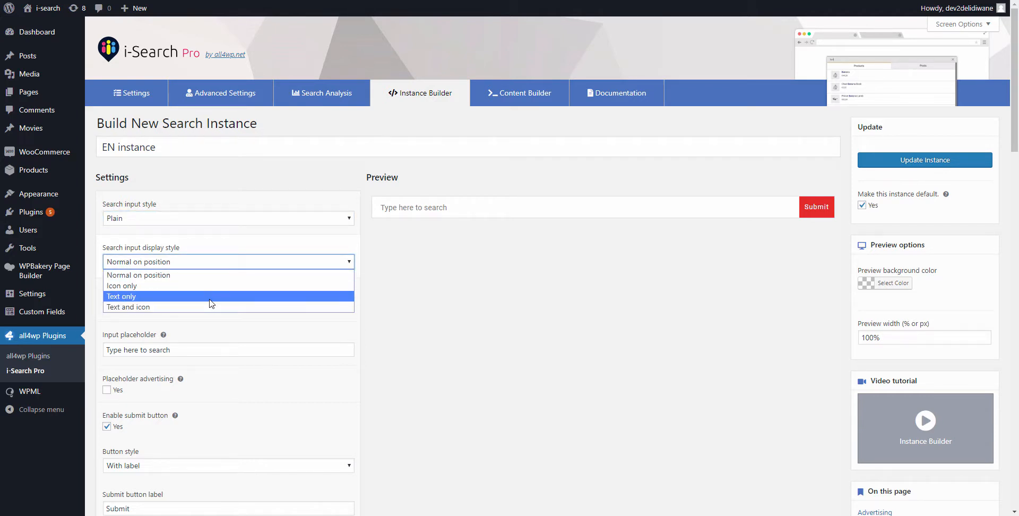
click(490, 316)
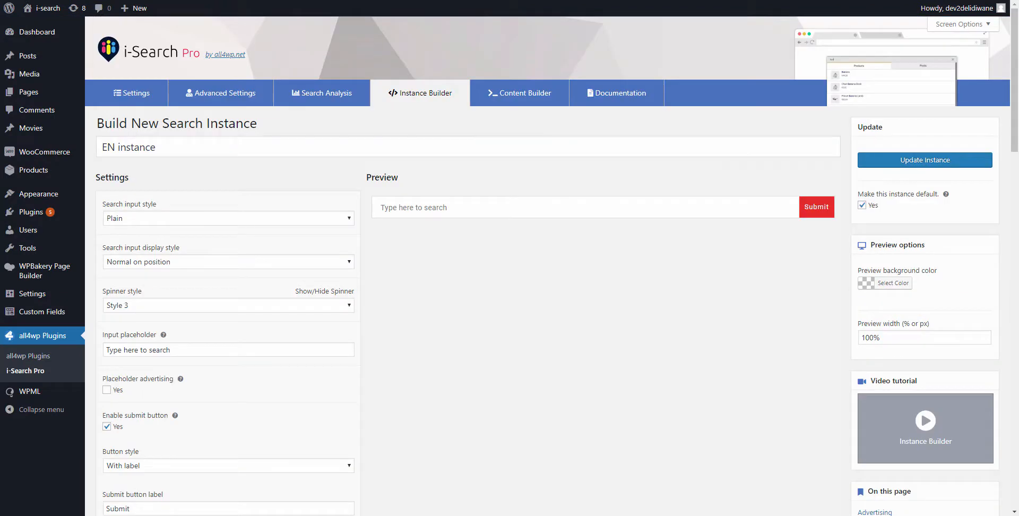
Set the search input display style to Icon only, with the input field opening style Slide to left.
click(137, 263)
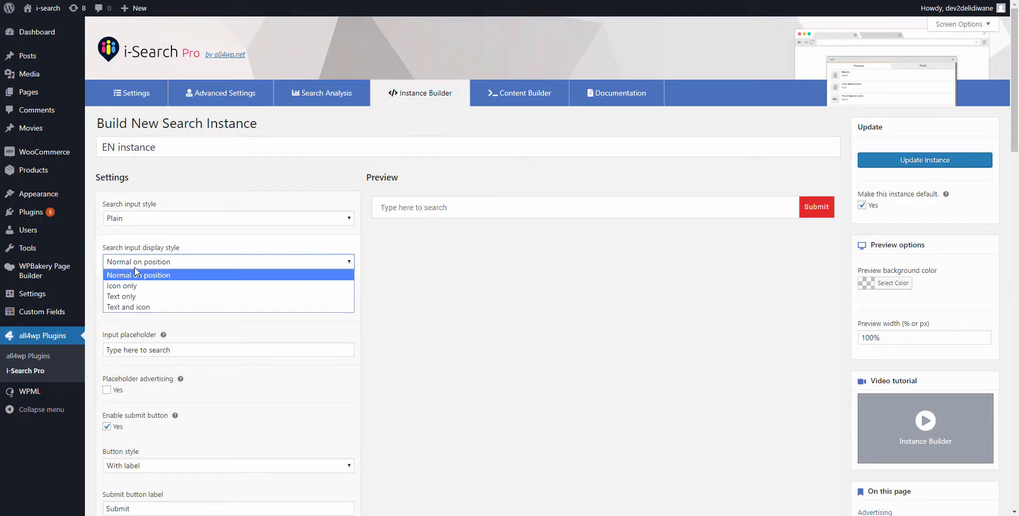
click(158, 285)
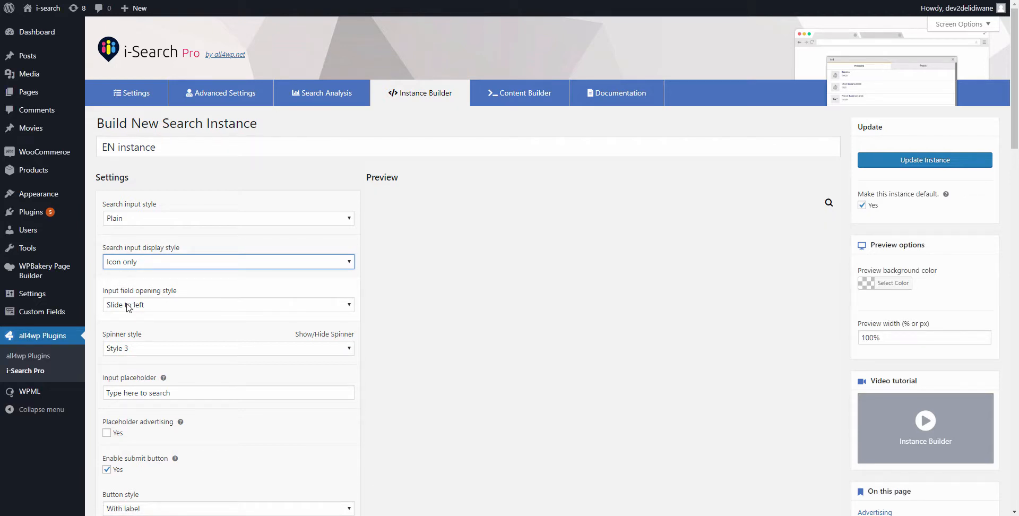
click(115, 307)
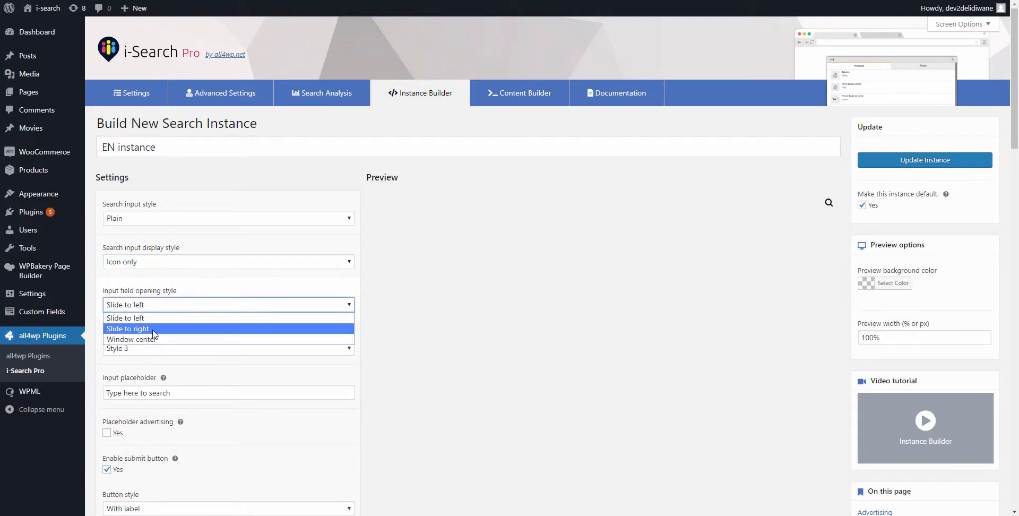
click(168, 304)
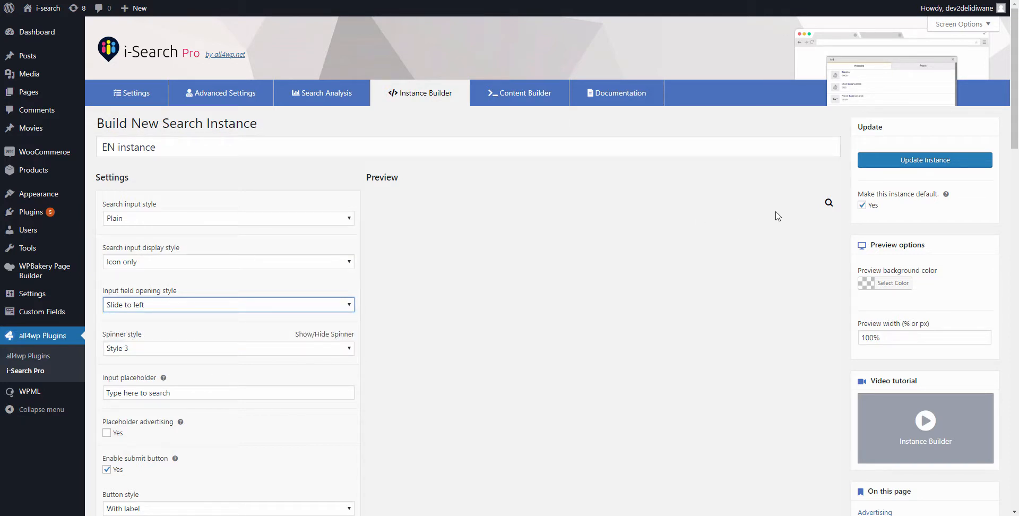
Test the search icon in the preview by opening the field, searching for "a" and closing it again.
click(828, 205)
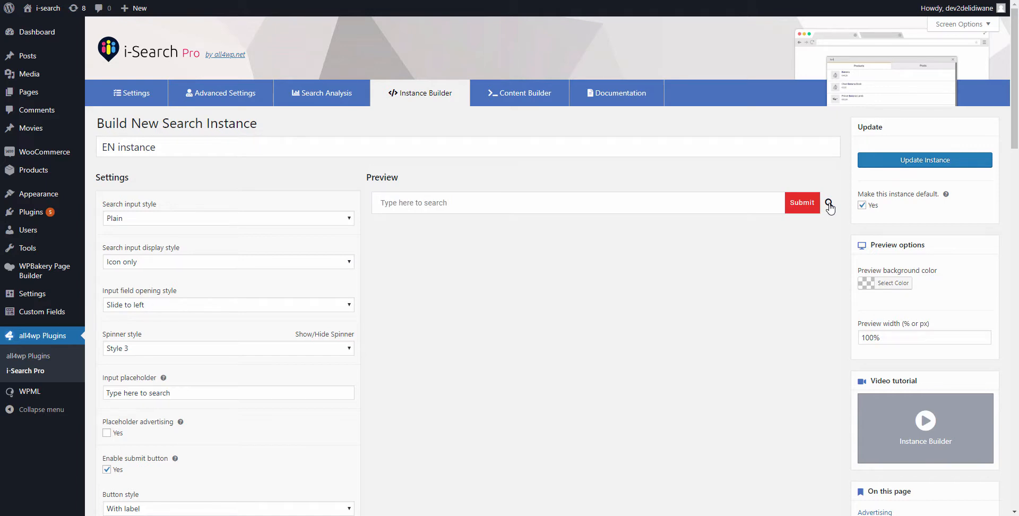
click(828, 205)
click(829, 206)
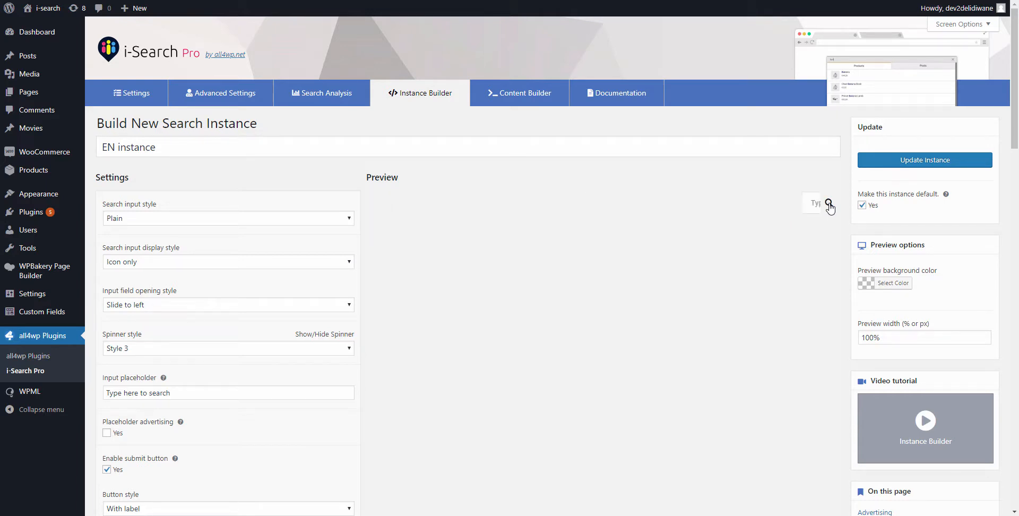
click(488, 211)
text(a)
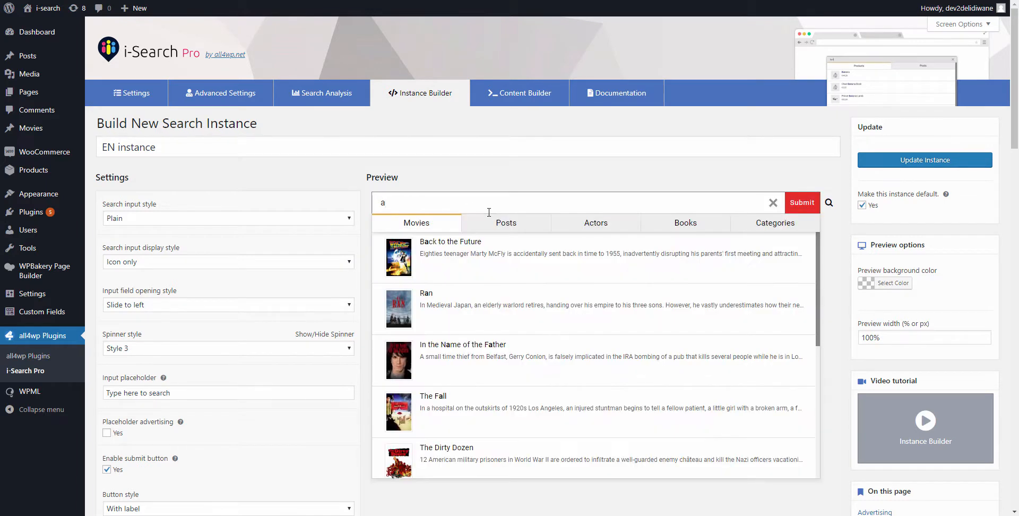
click(829, 202)
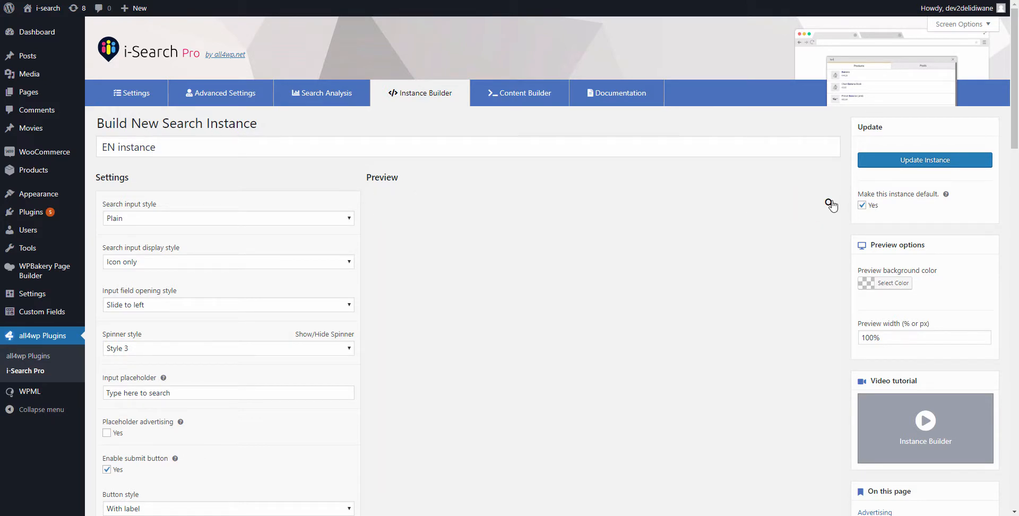
Set the search input display style to Text only and test the preview's text label with a search for "a".
click(175, 265)
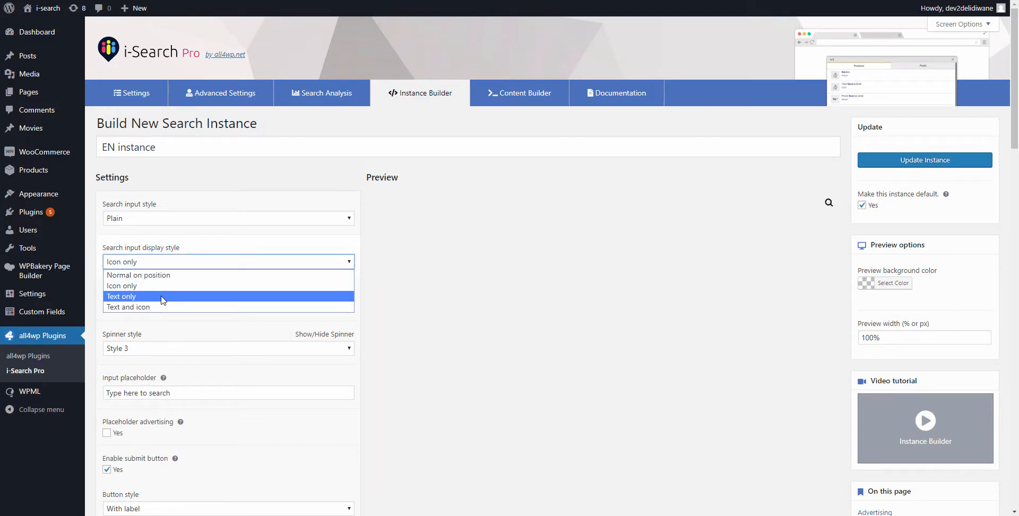
click(175, 290)
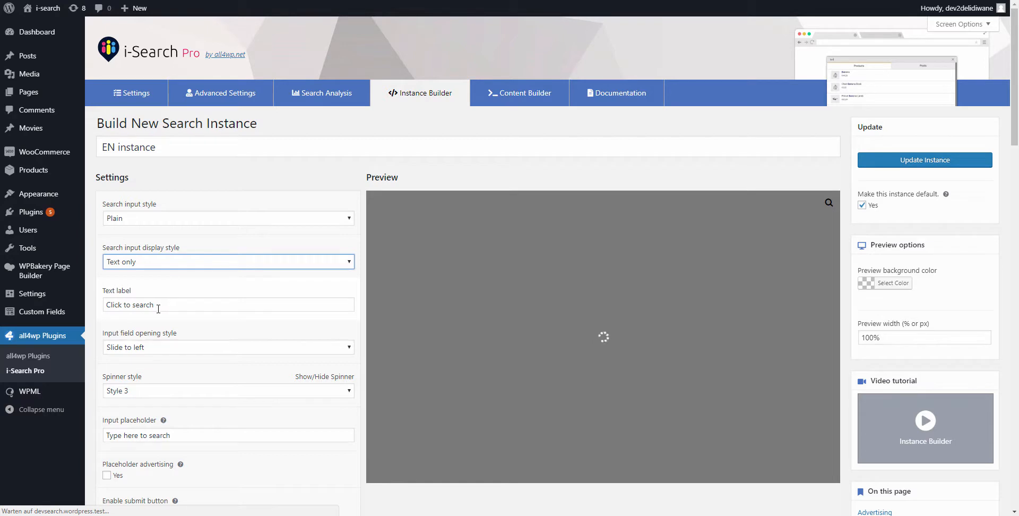
drag(110, 307, 146, 308)
click(430, 309)
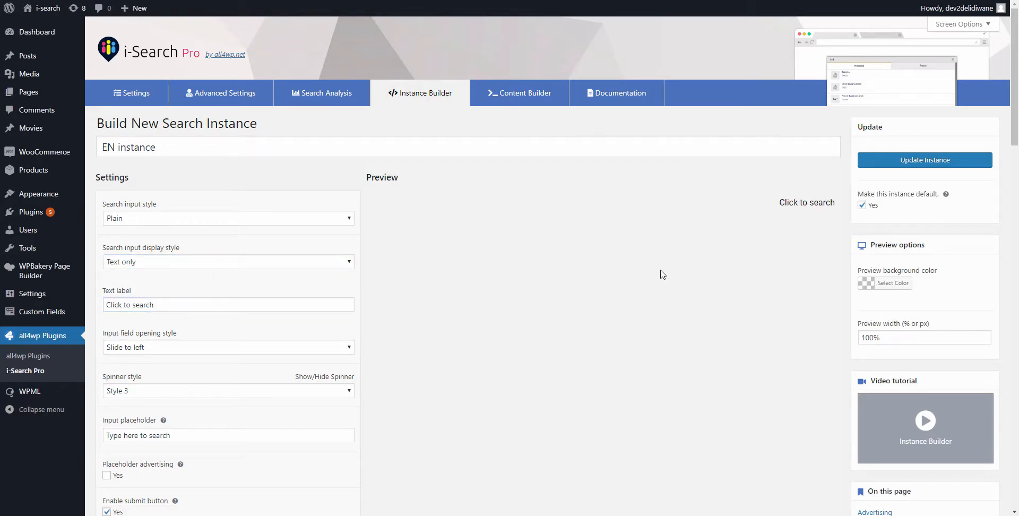
click(807, 204)
text(a)
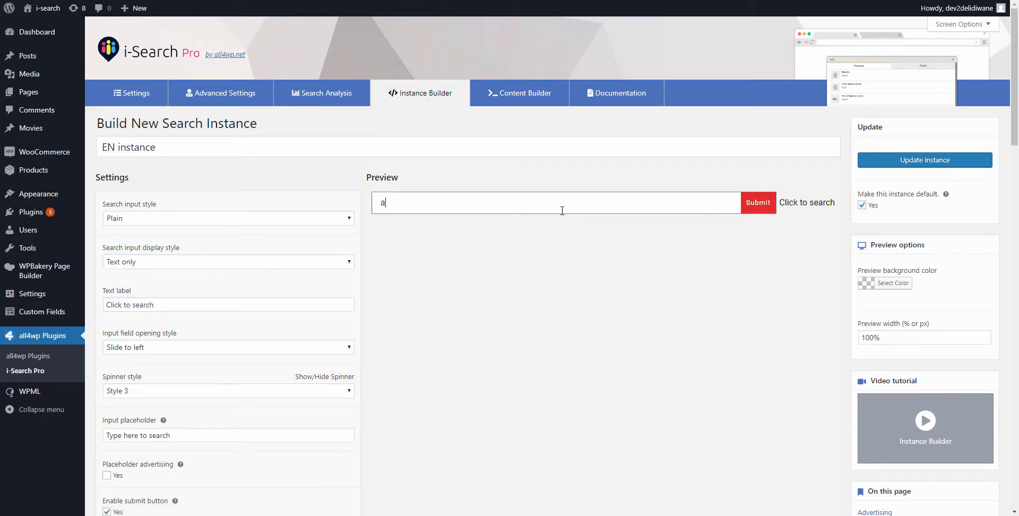
click(800, 202)
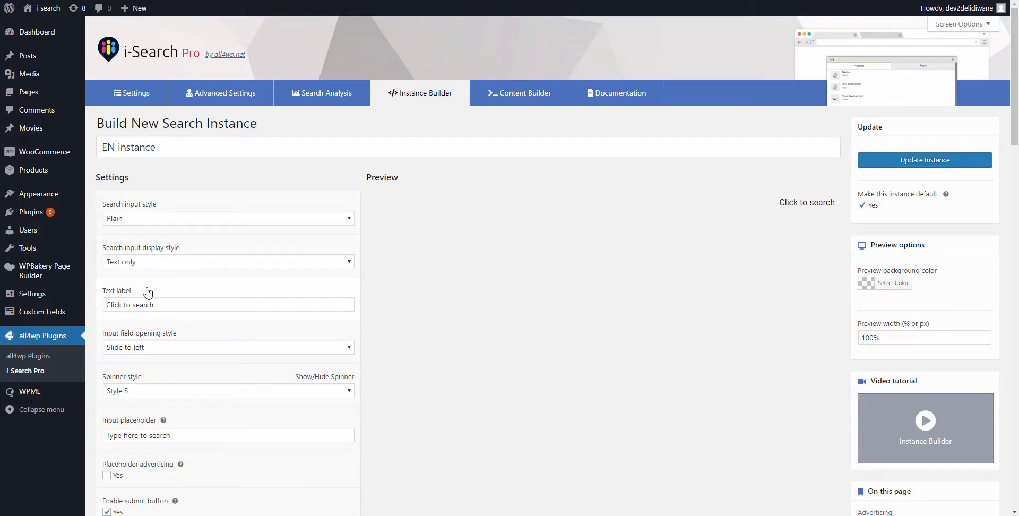
Set the search input display style to Text and icon, and check how the preview's search field opens and closes.
click(151, 262)
click(153, 299)
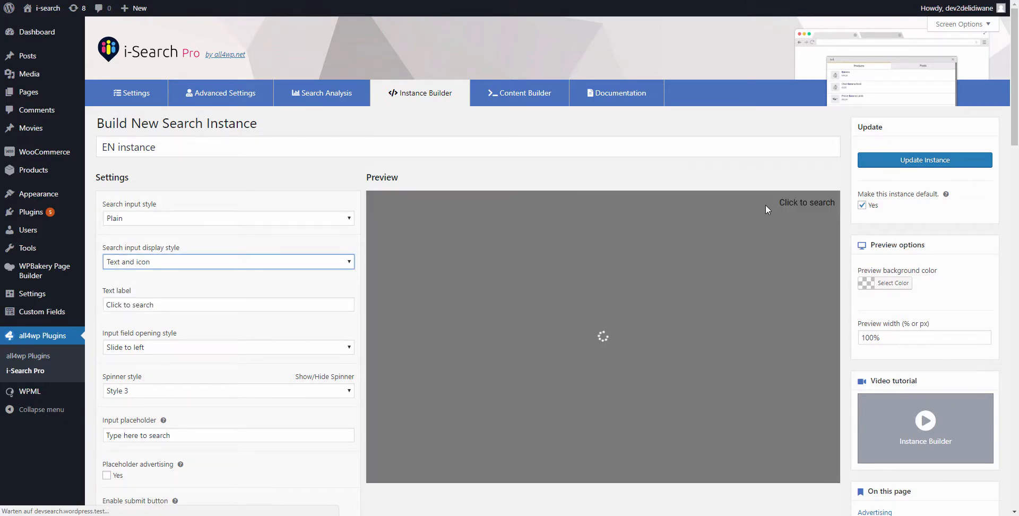
click(790, 205)
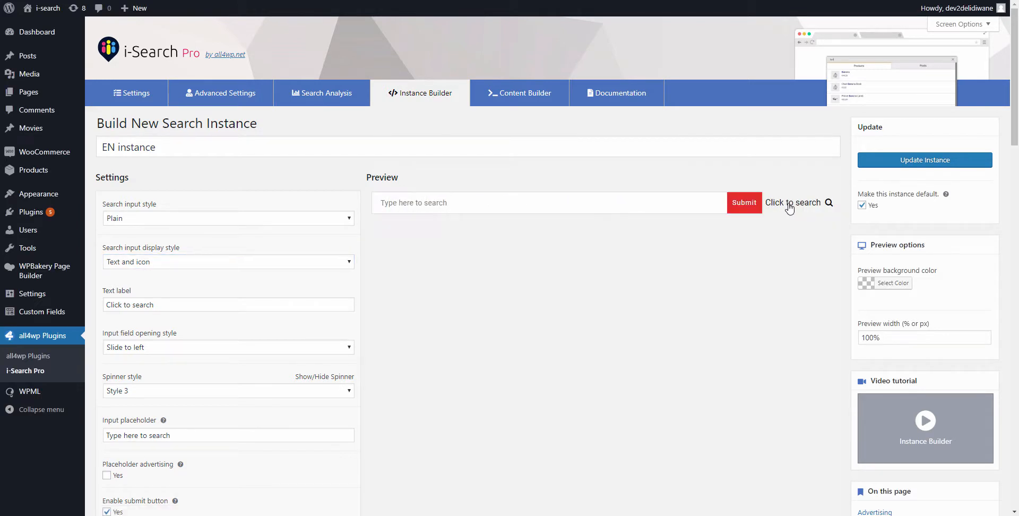
click(790, 206)
click(187, 261)
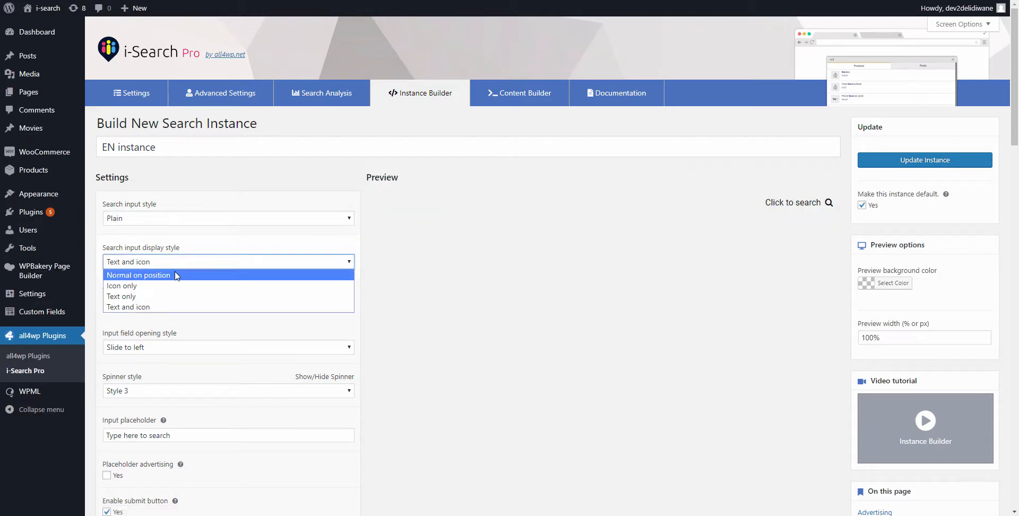
click(156, 308)
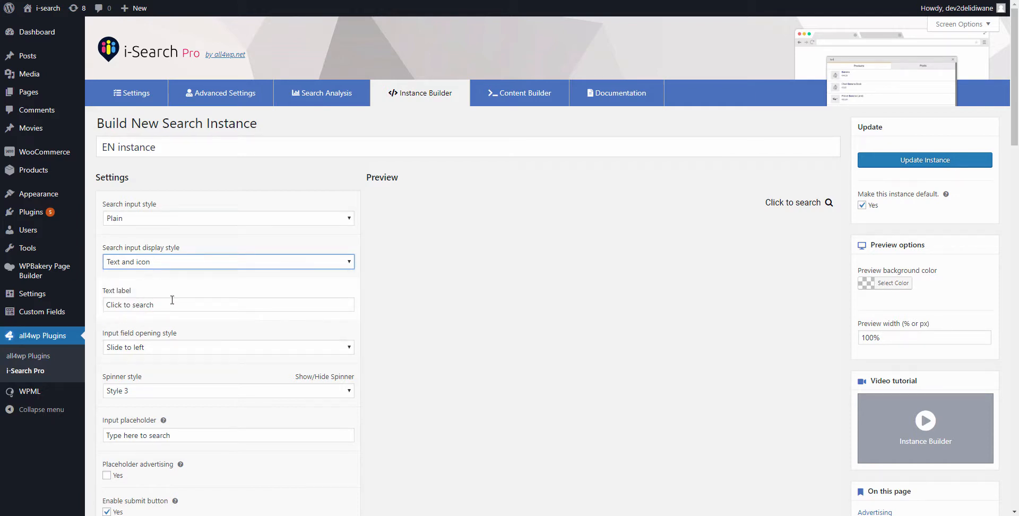
Set the input field opening style to Slide to right and test it in the preview by searching for "a".
click(149, 348)
click(152, 370)
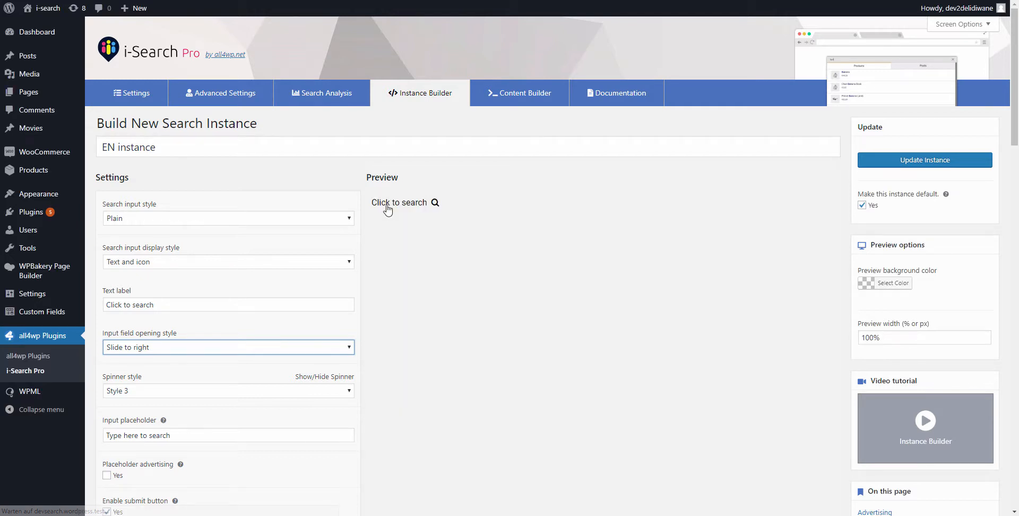
click(387, 207)
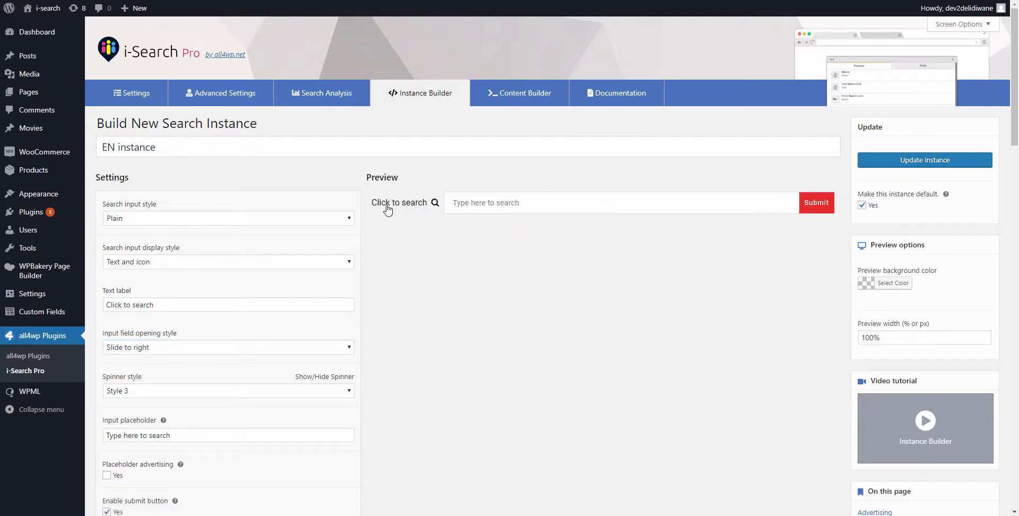
click(507, 199)
text(a)
click(390, 221)
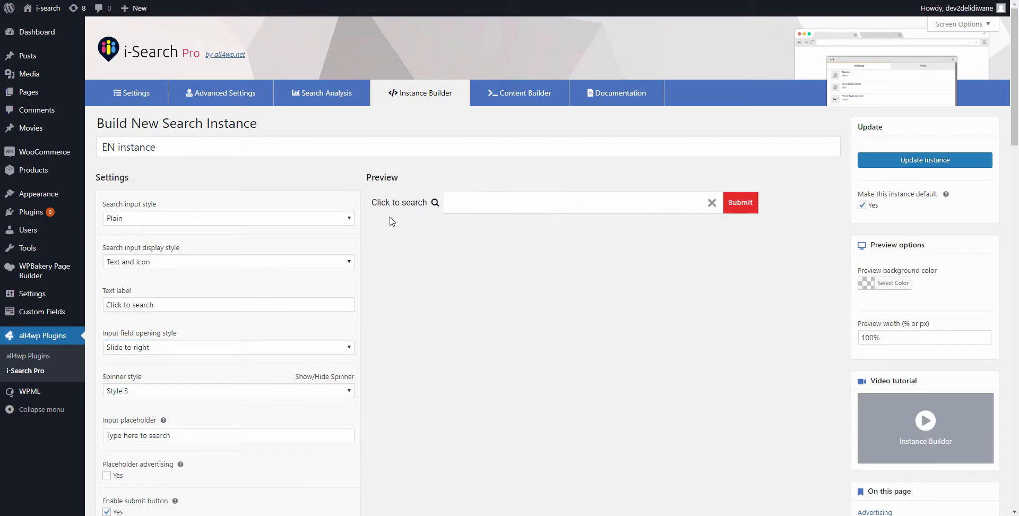
Set the input field opening style to Window center, open the search field in the preview and update the instance.
scroll(169, 313, down, 1)
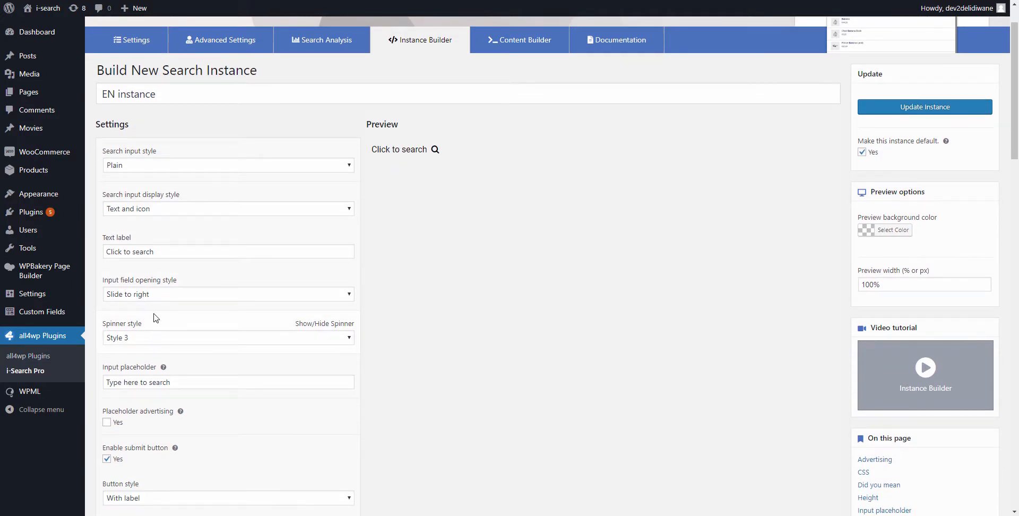
click(169, 294)
click(154, 327)
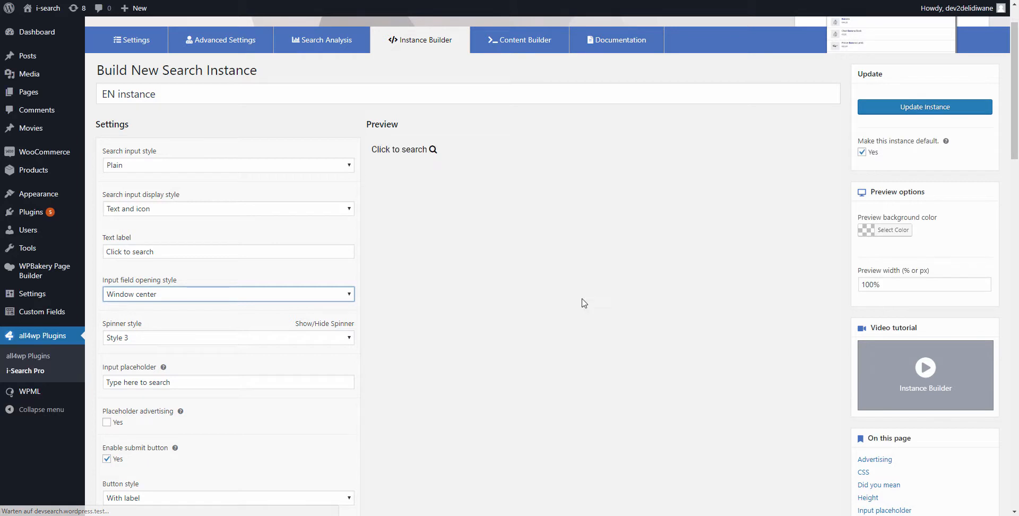
click(420, 151)
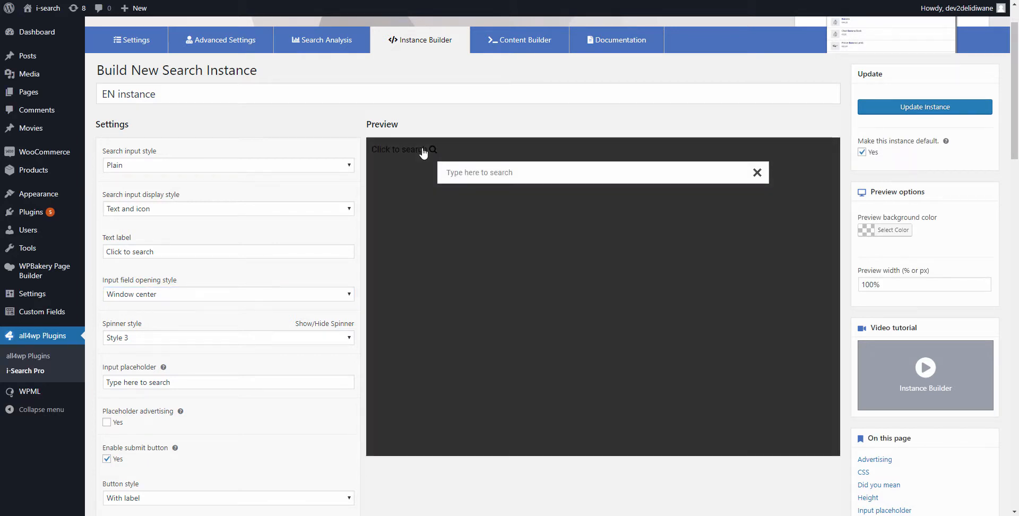
click(923, 108)
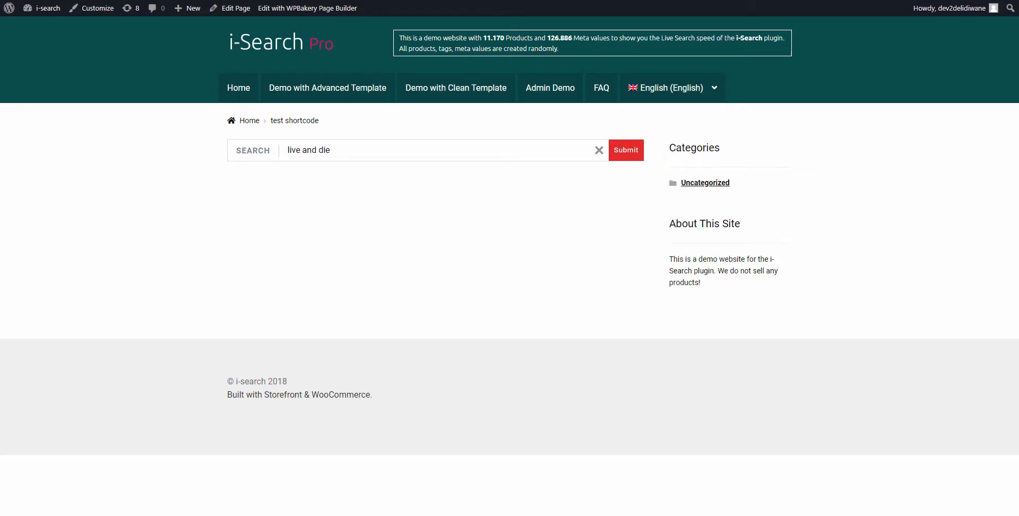
Reload the test shortcode page, search for "a" in the centered search overlay, clear it, and test reopening and closing the overlay.
click(49, 0)
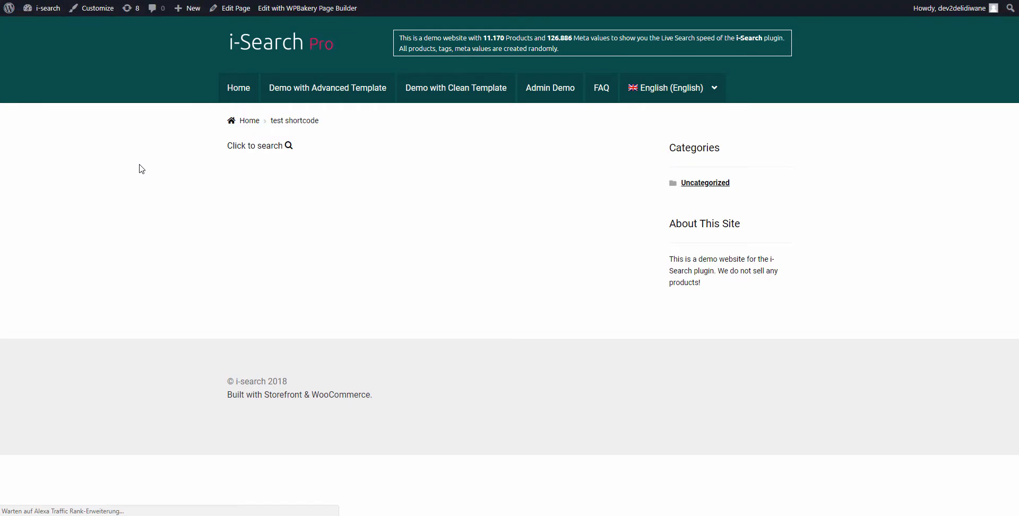
click(245, 148)
click(270, 61)
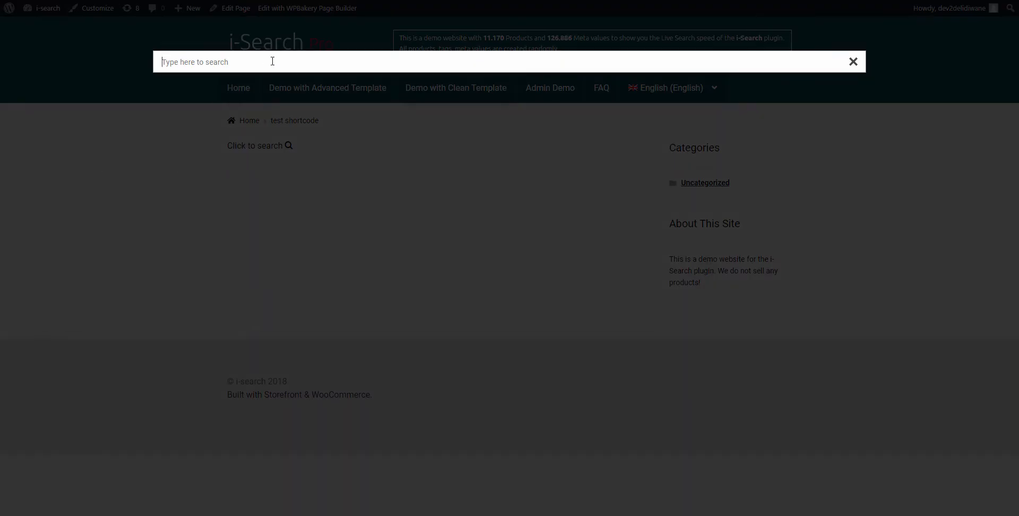
text(a)
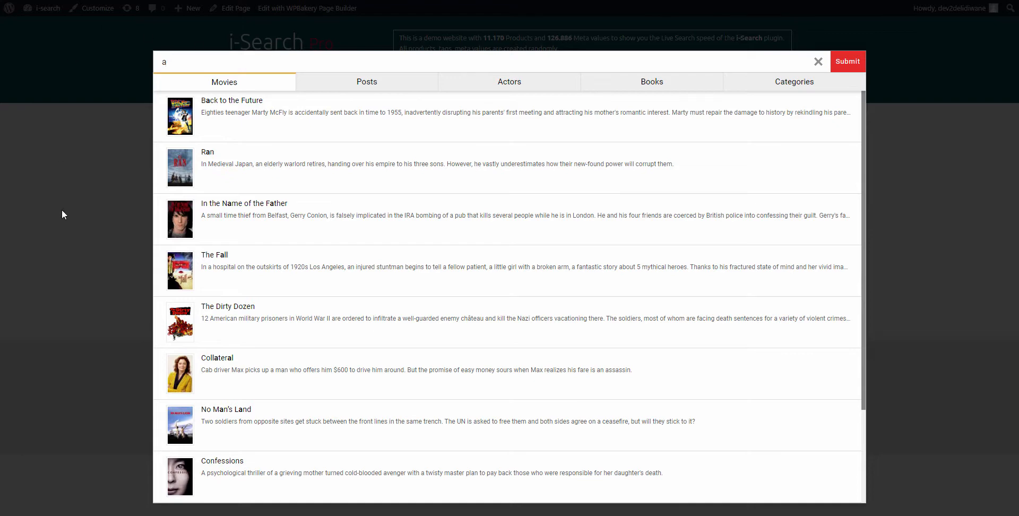
key(BackSpace)
key(Escape)
click(250, 153)
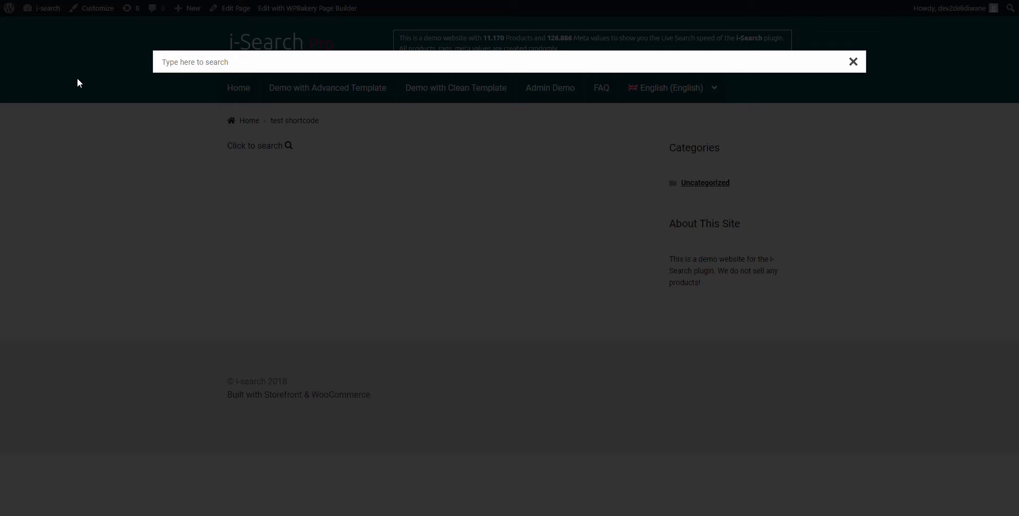
click(78, 136)
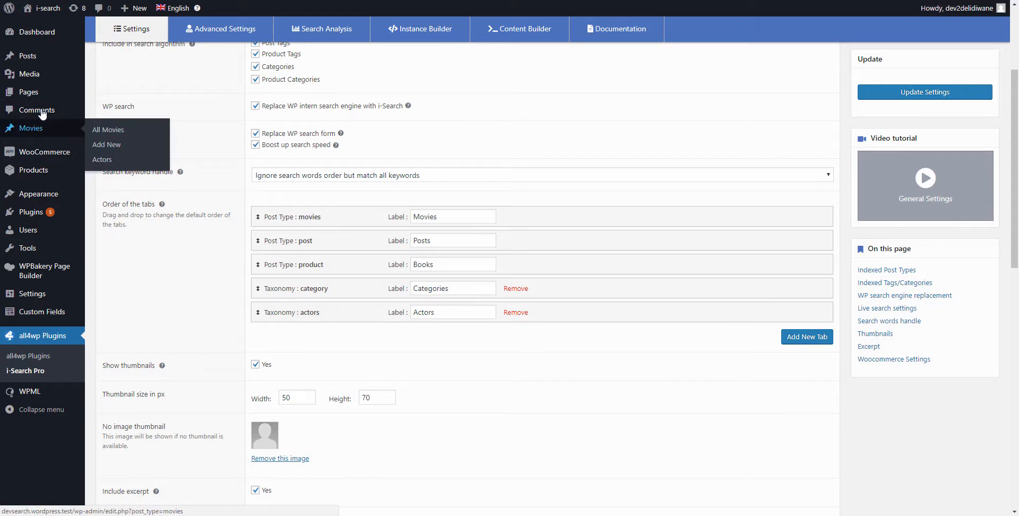
Open the site's navigation menu editor and add the i-Search EN instance to the Primary Menu.
mouse_move(37, 204)
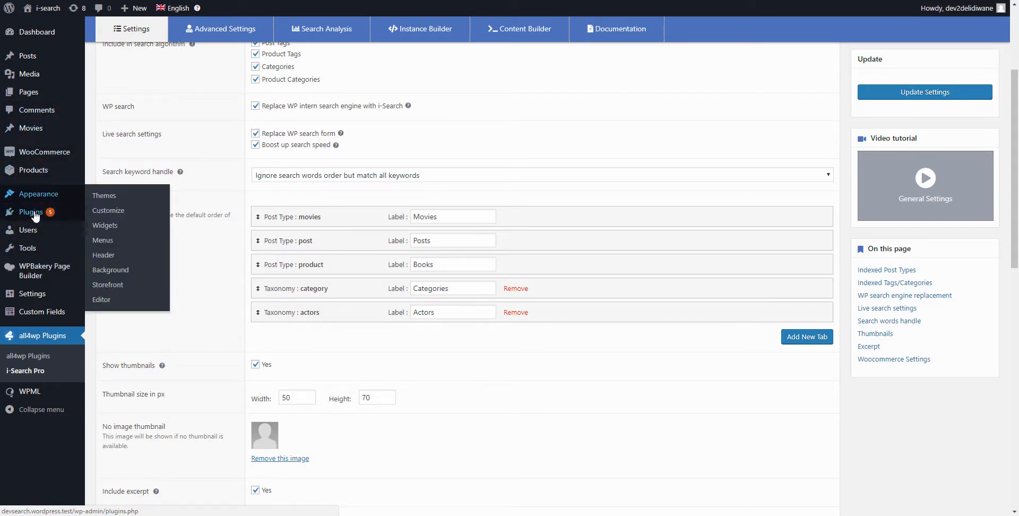
click(105, 242)
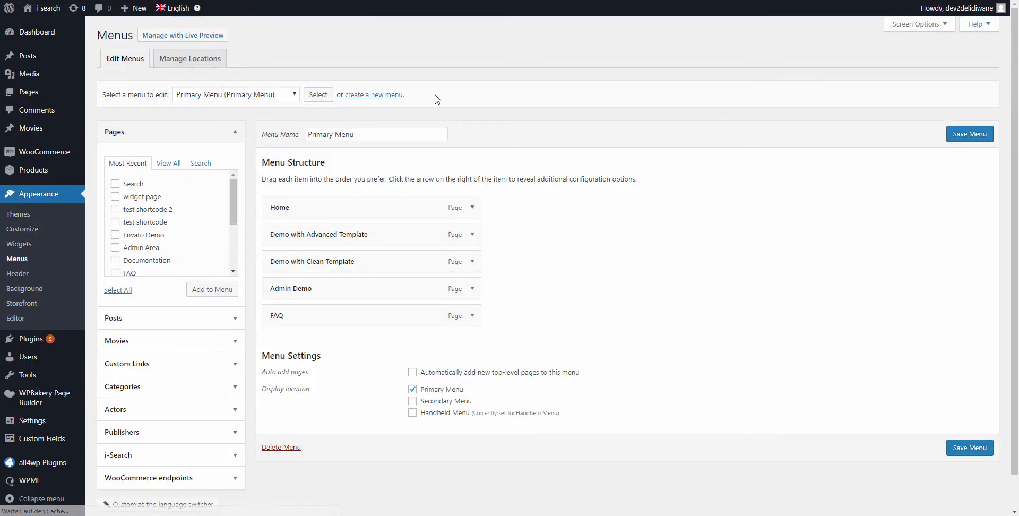
scroll(603, 268, down, 2)
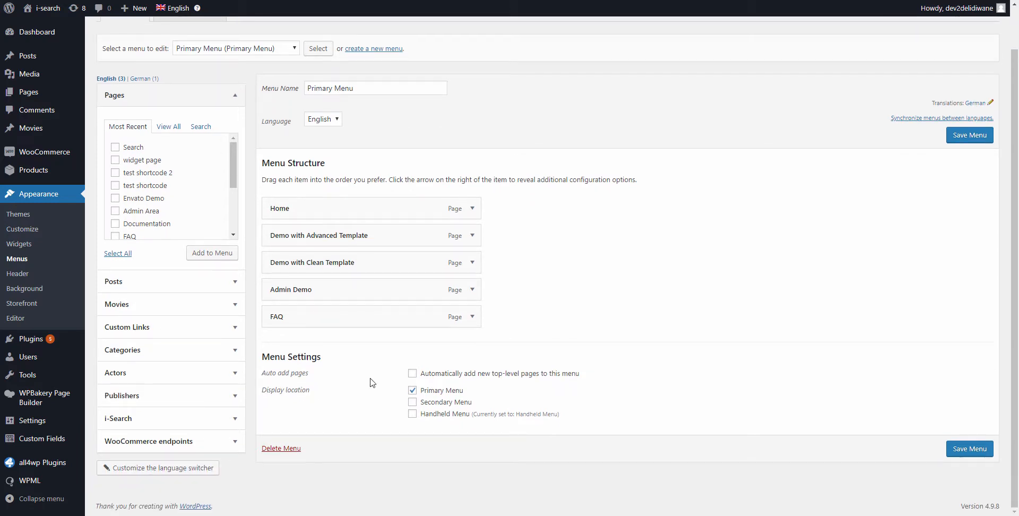
click(155, 419)
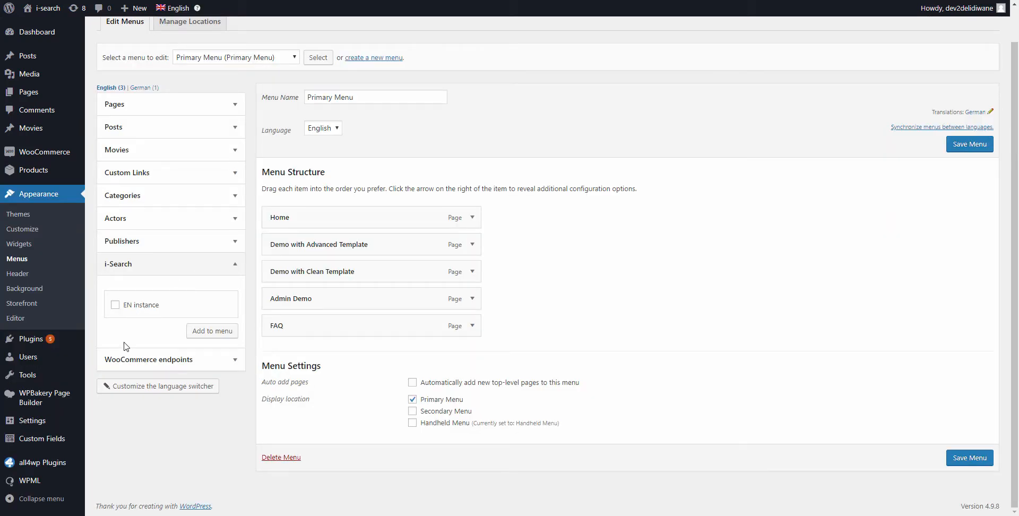
click(116, 306)
click(214, 331)
Expand the new i-Search menu item to inspect its navigation label, and save the Primary Menu.
click(474, 344)
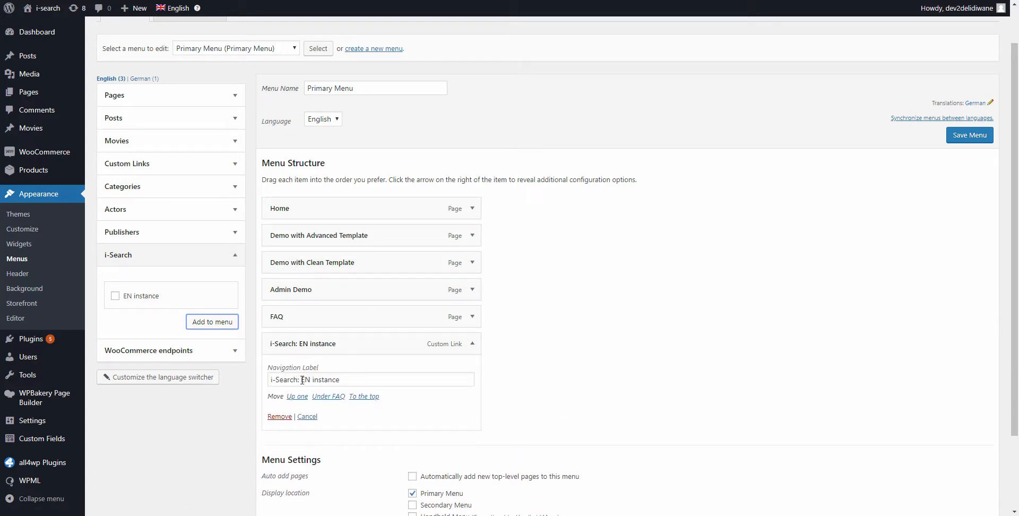
drag(302, 379, 257, 384)
click(727, 358)
click(969, 137)
Reload the test shortcode page and test opening and closing the search overlay from the navigation menu's search item.
key(ctrl+Tab)
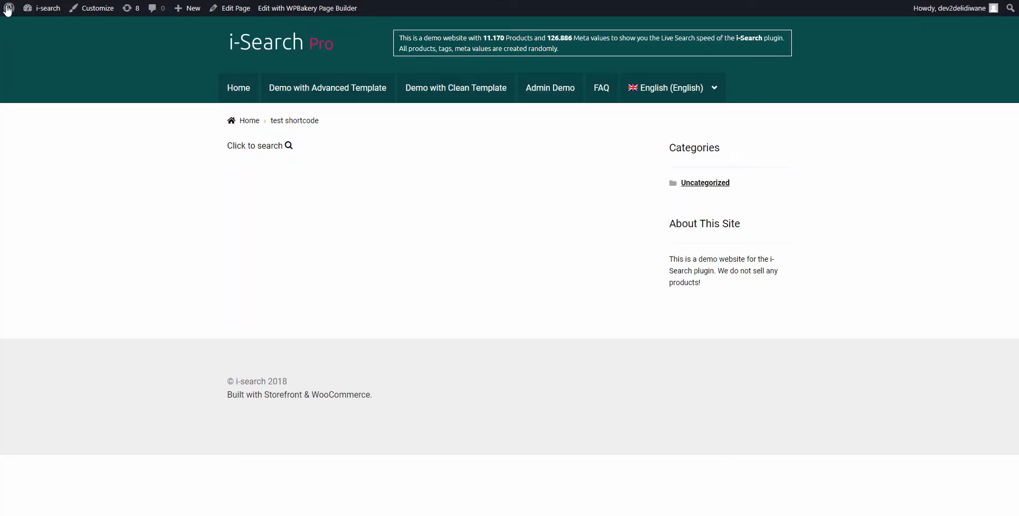
key(F5)
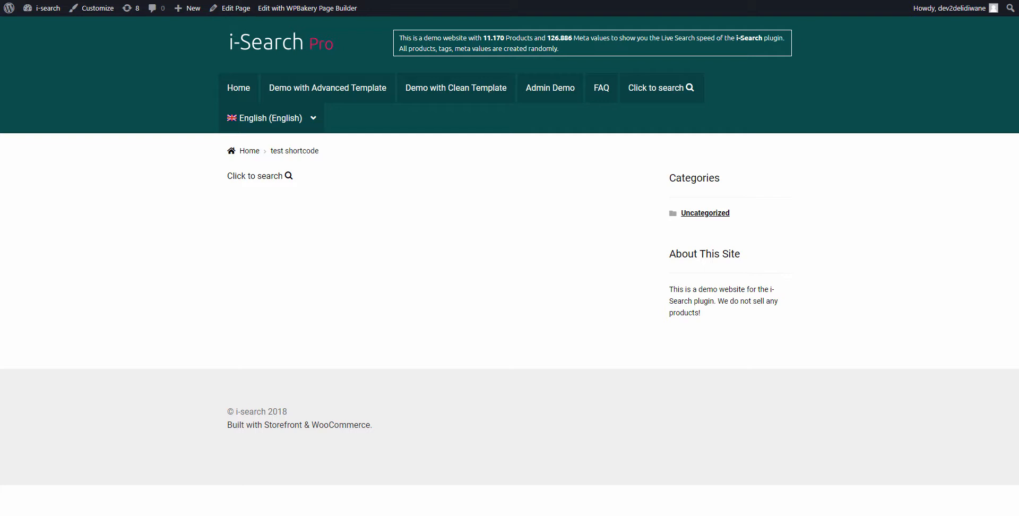
click(653, 86)
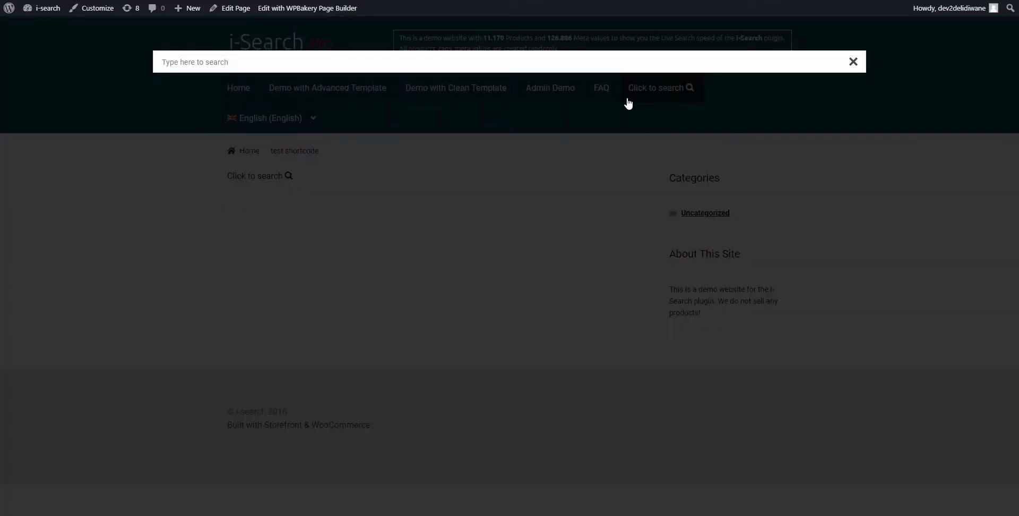
click(242, 64)
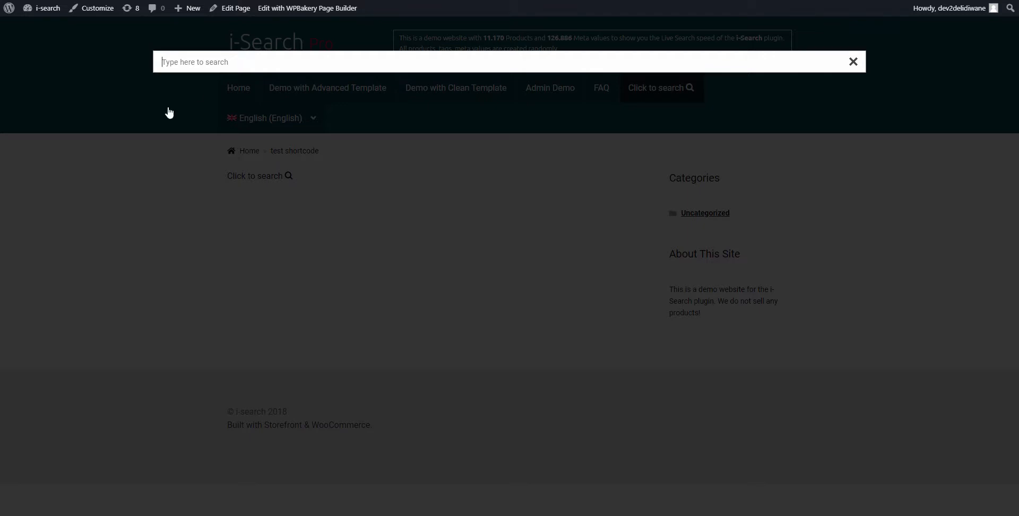
click(202, 225)
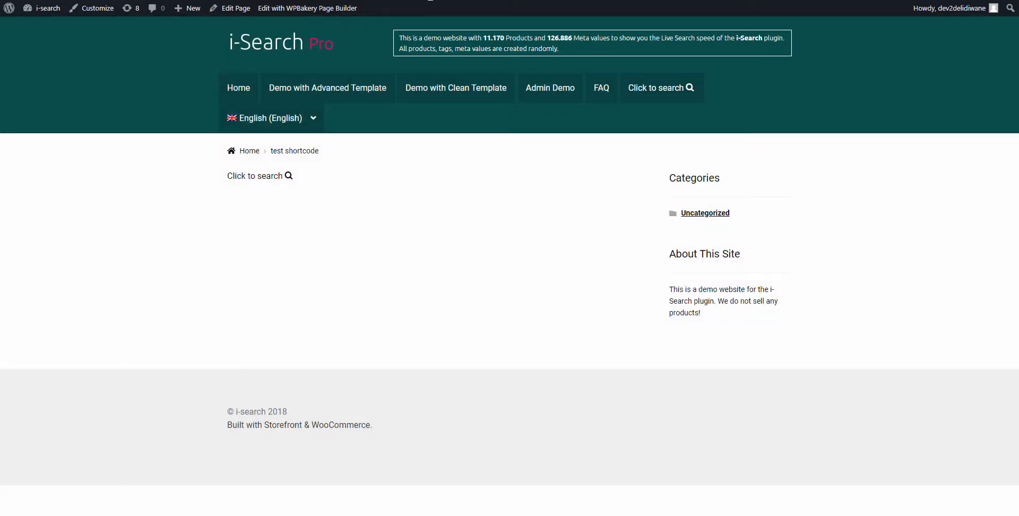
Return to the Instance Builder, set the input field opening style to Slide to left and update the instance.
click(431, 1)
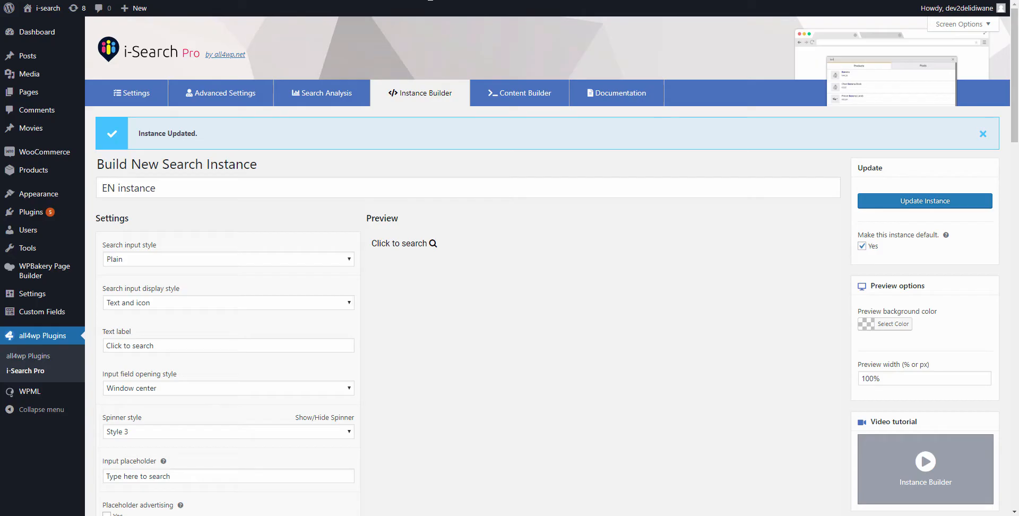
click(133, 388)
click(162, 402)
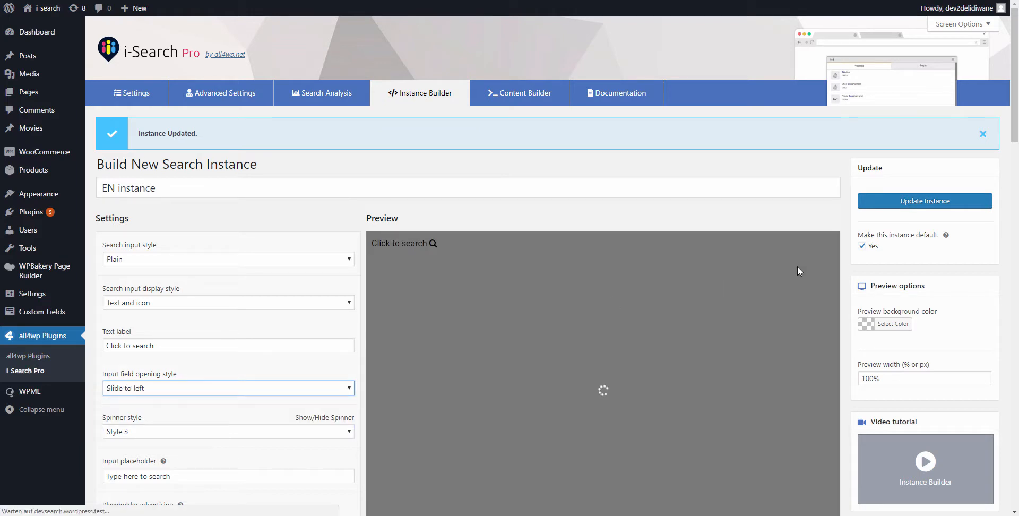
click(930, 200)
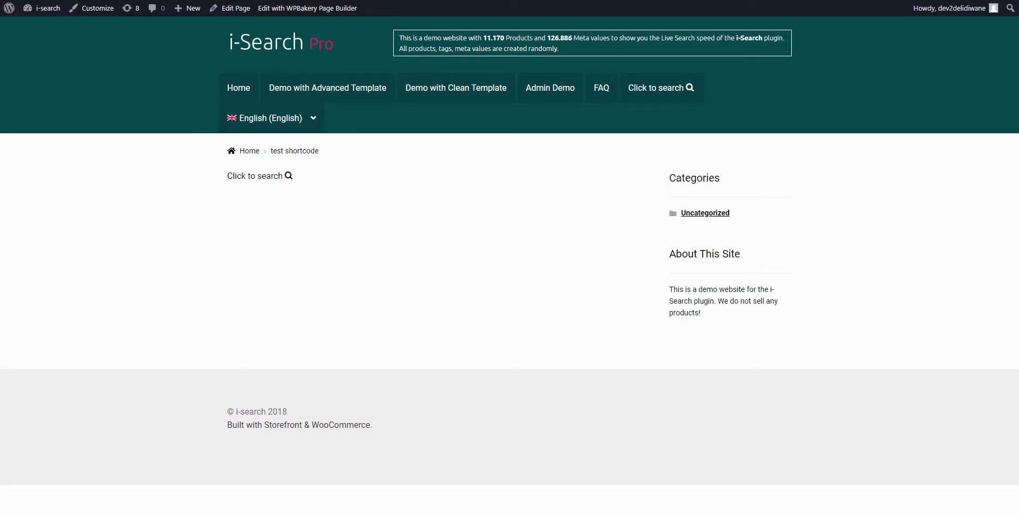
Reload the test shortcode page, search for "a" from the navigation menu's search item, browse the results, and test closing and reopening the field.
key(F5)
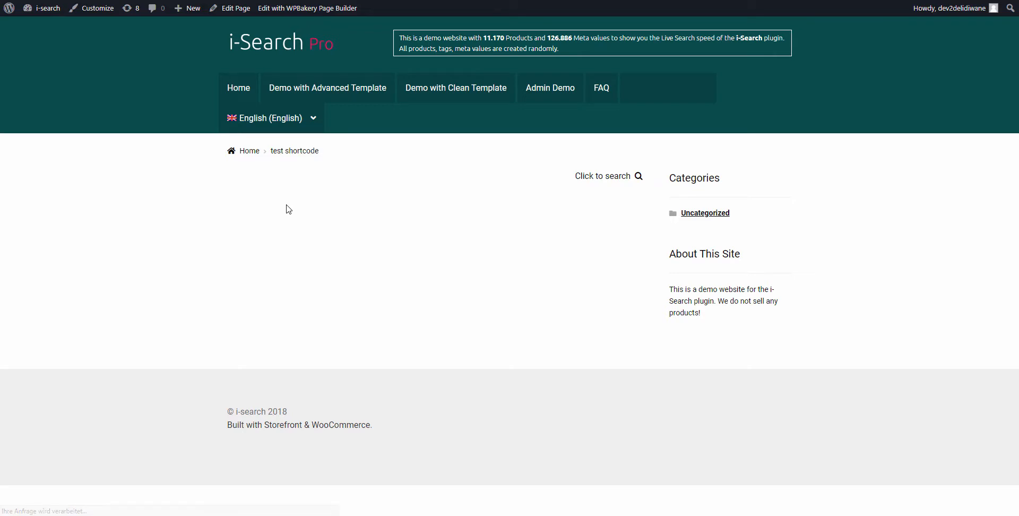
click(671, 95)
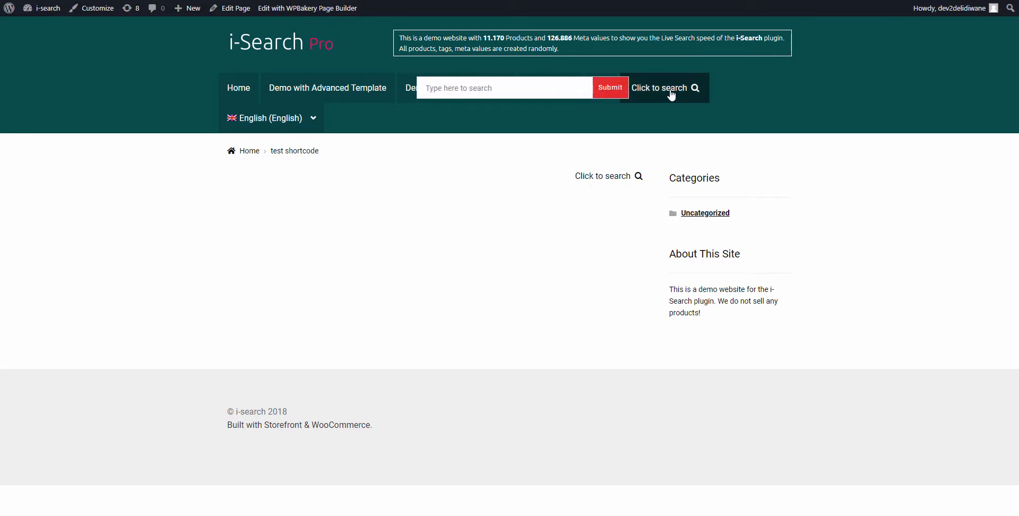
text(a)
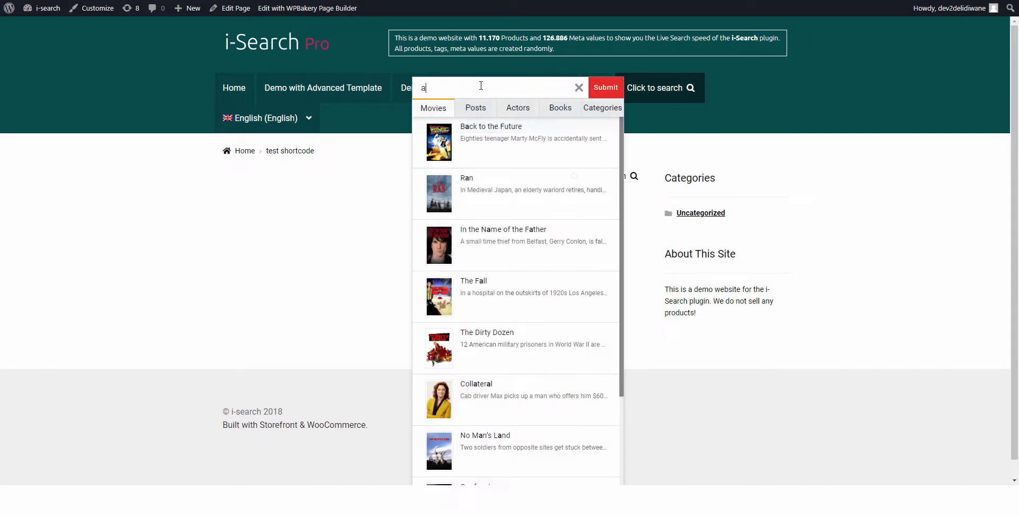
scroll(495, 228, down, 3)
scroll(495, 241, up, 3)
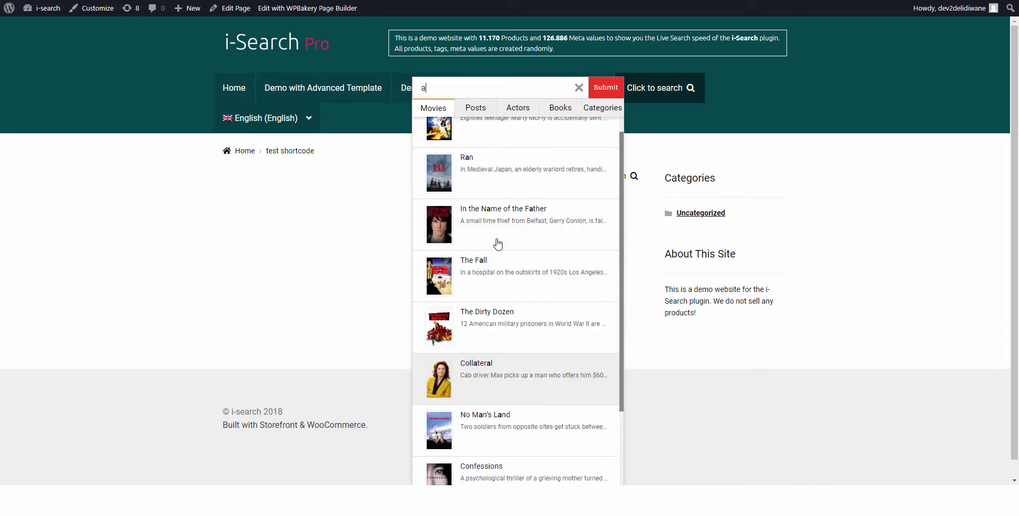
scroll(497, 244, down, 2)
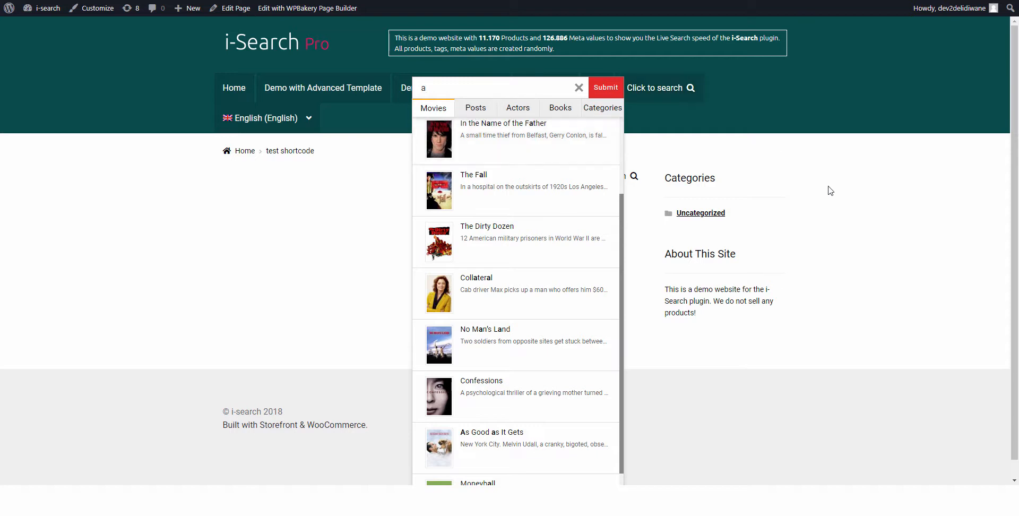
click(845, 202)
click(665, 88)
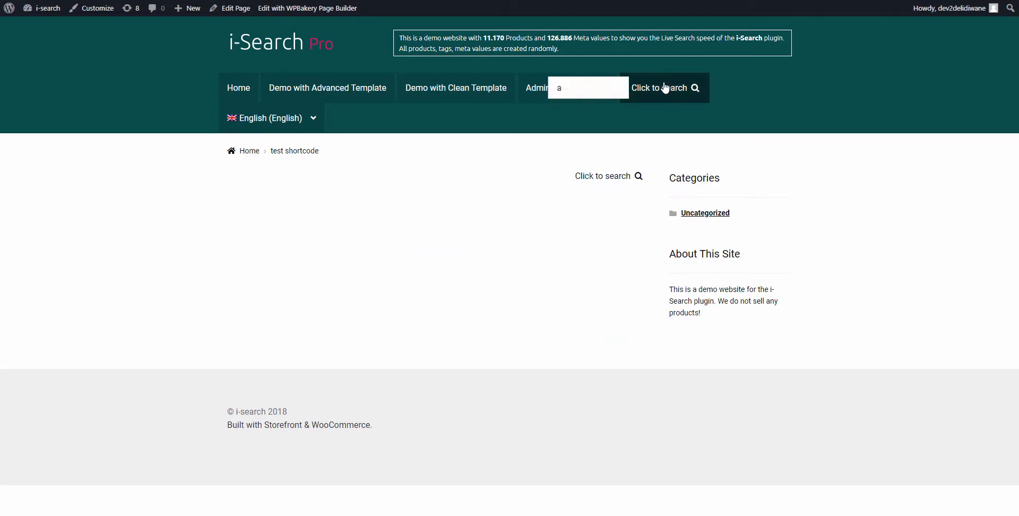
click(665, 87)
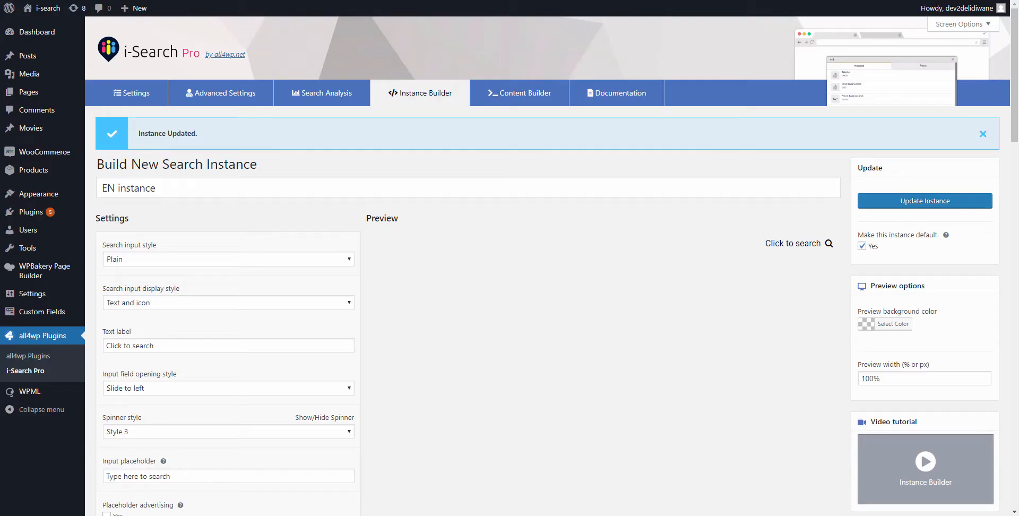
scroll(425, 336, down, 1)
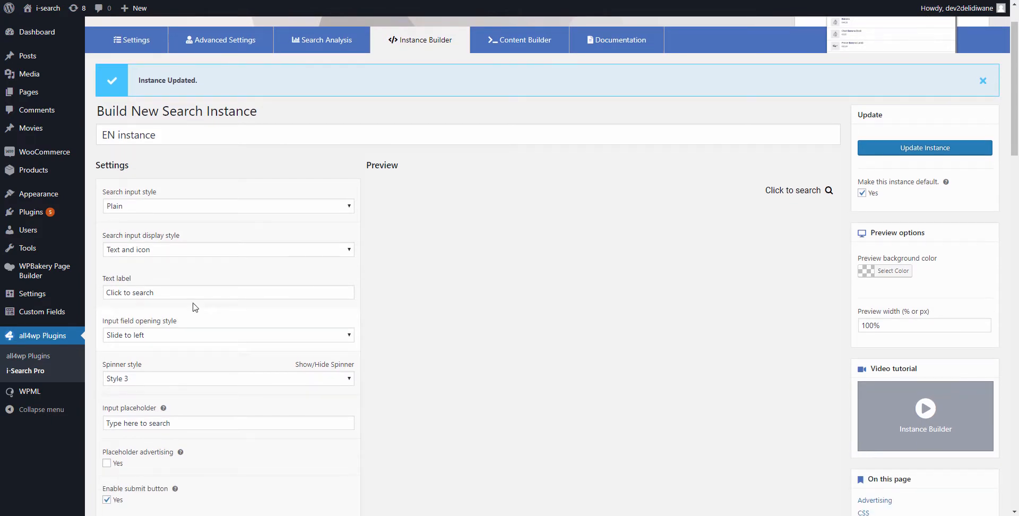
scroll(160, 296, down, 1)
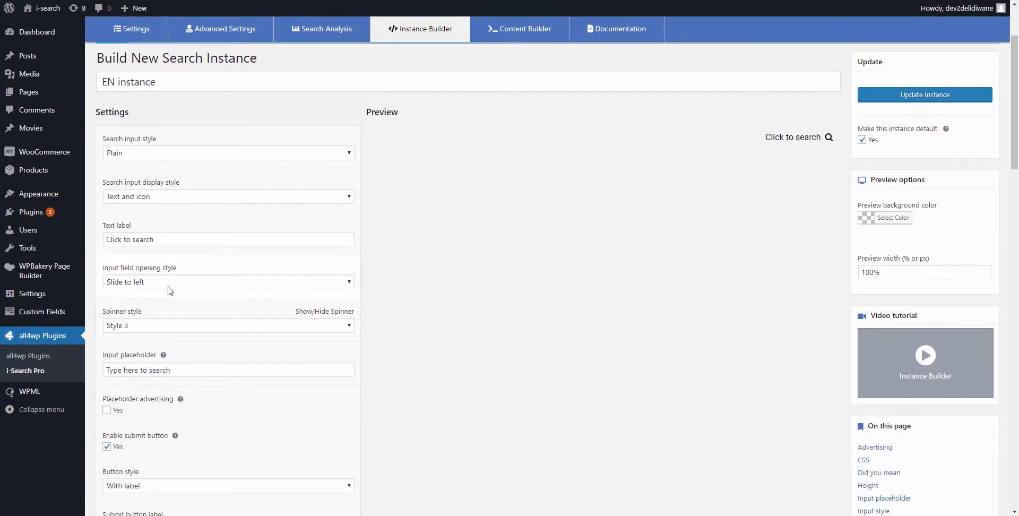
click(169, 287)
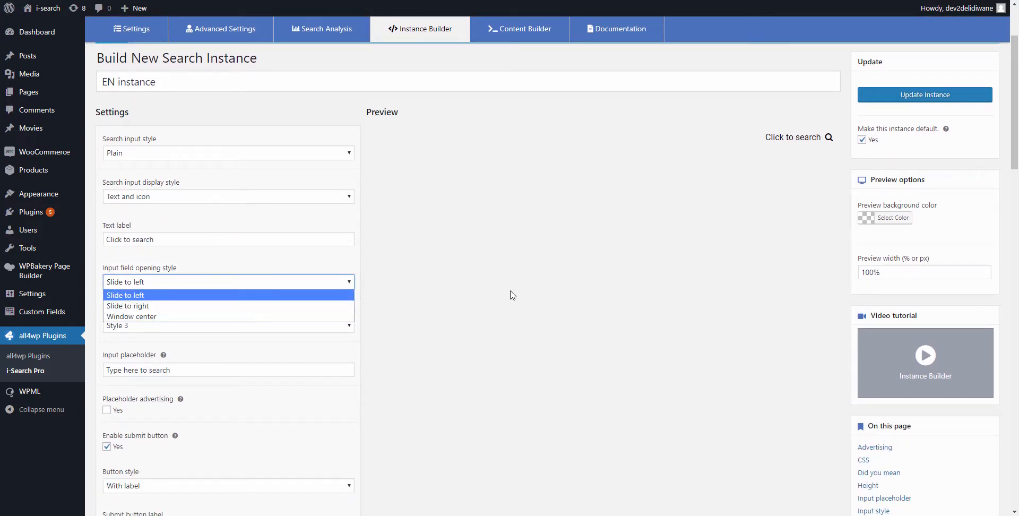
click(433, 318)
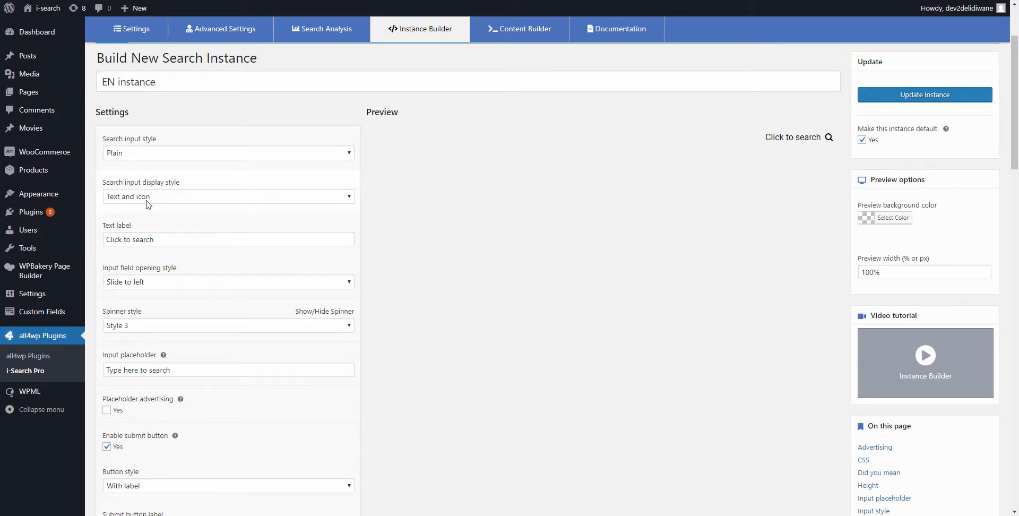
Set the search input display style to Normal on position and test the preview by searching for "a".
click(190, 200)
click(202, 209)
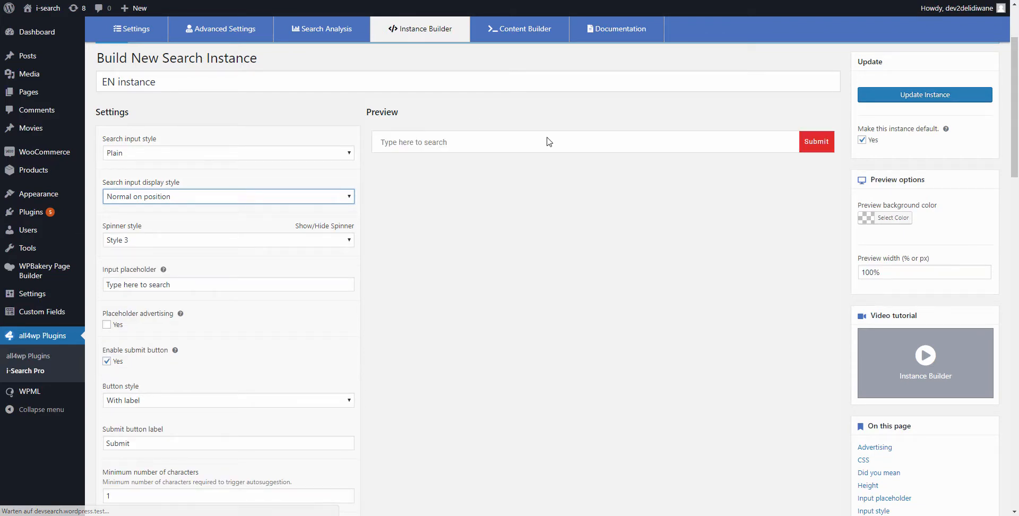
click(519, 144)
text(a)
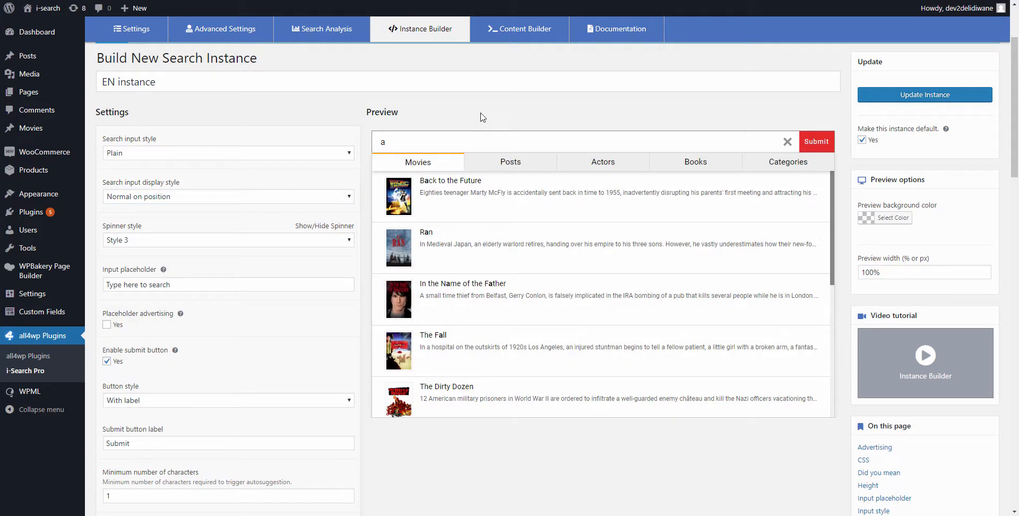
Clear the preview search and try spinner Style 2, toggling the spinner's display in the preview.
click(787, 142)
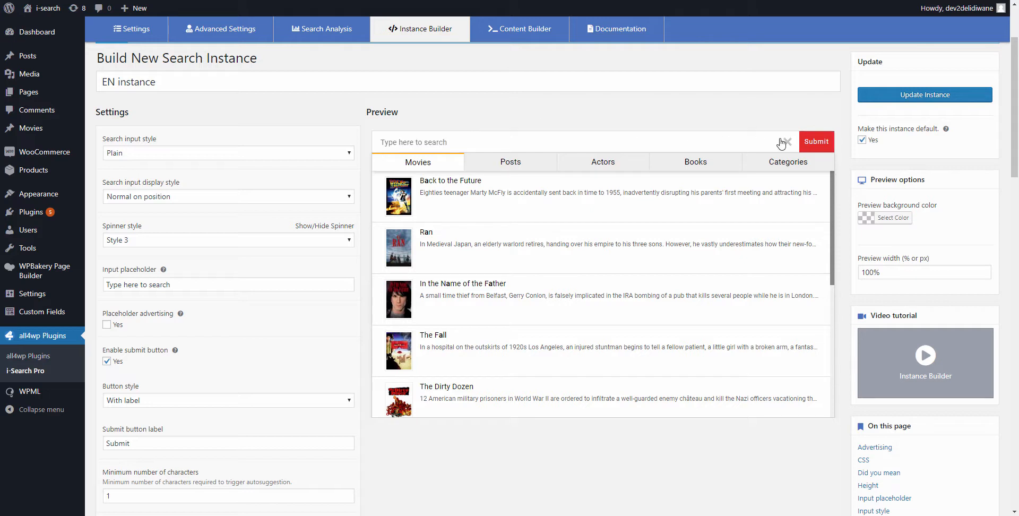
scroll(253, 241, down, 1)
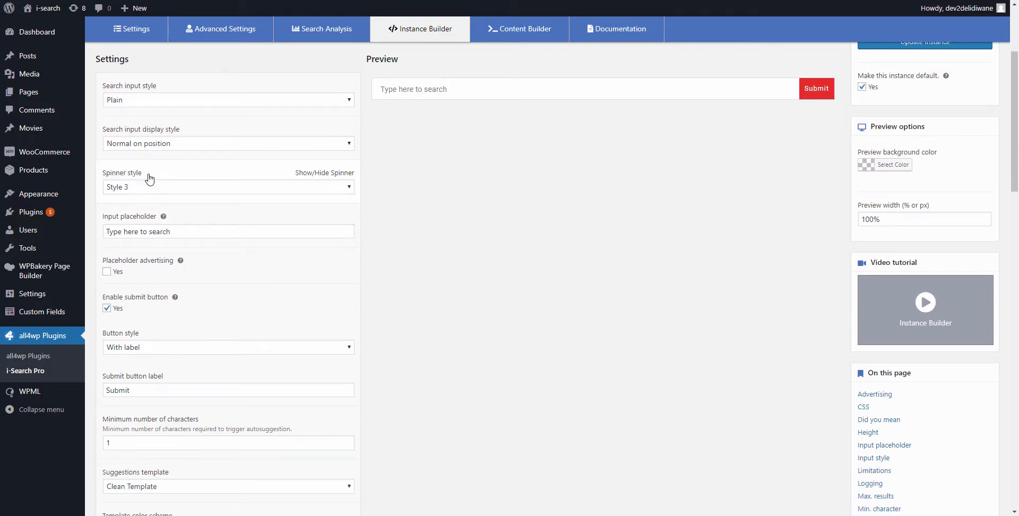
click(326, 173)
click(285, 188)
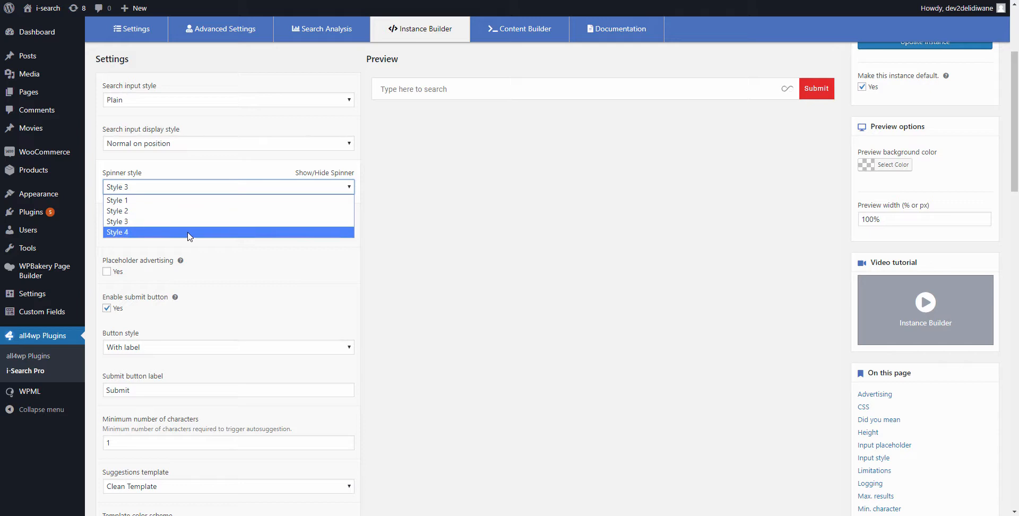
click(194, 211)
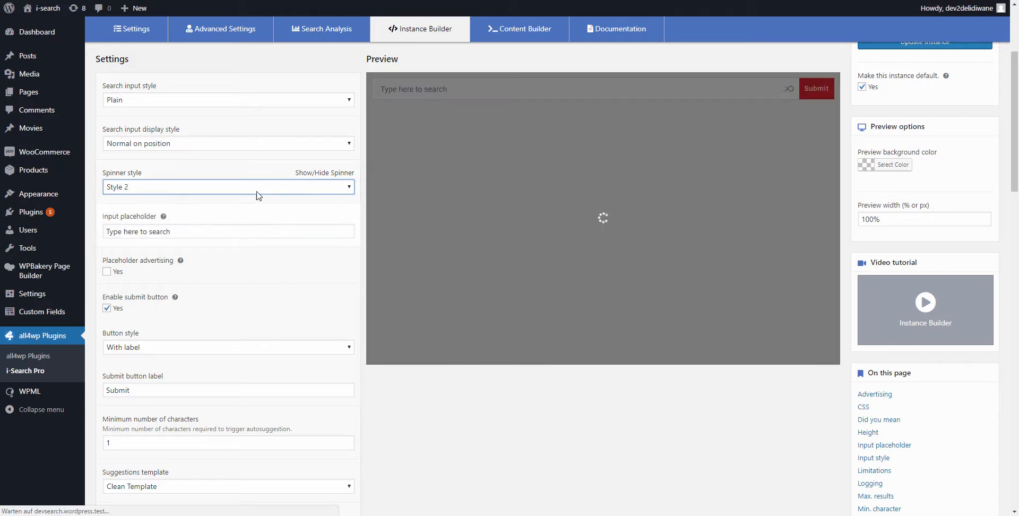
click(322, 174)
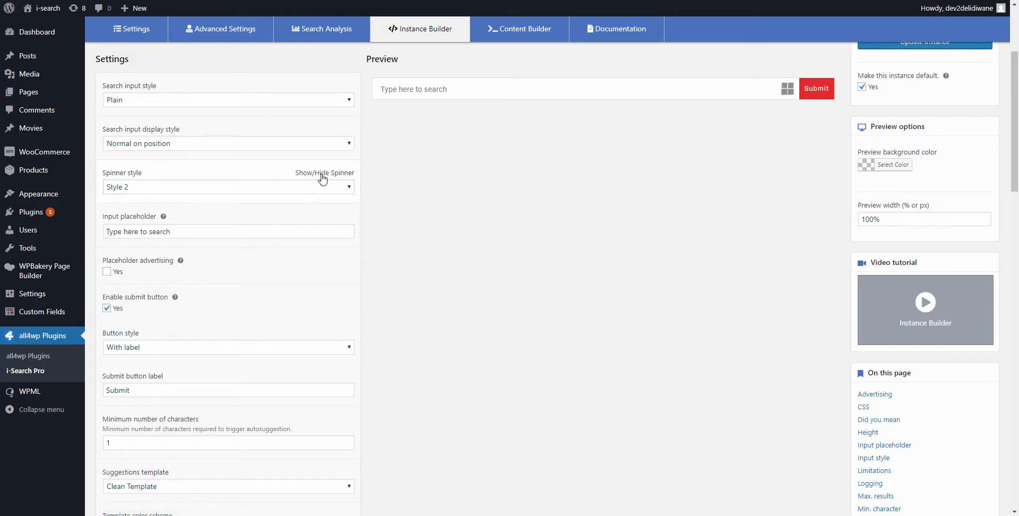
Set the spinner style to Style 1, toggle the spinner's display, and test the preview by entering and clearing "a".
click(273, 188)
click(270, 199)
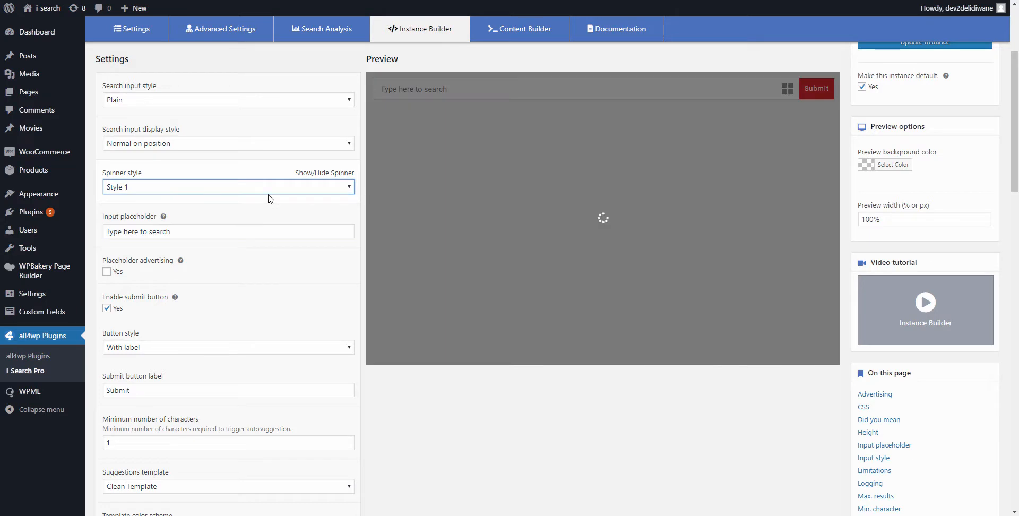
click(326, 177)
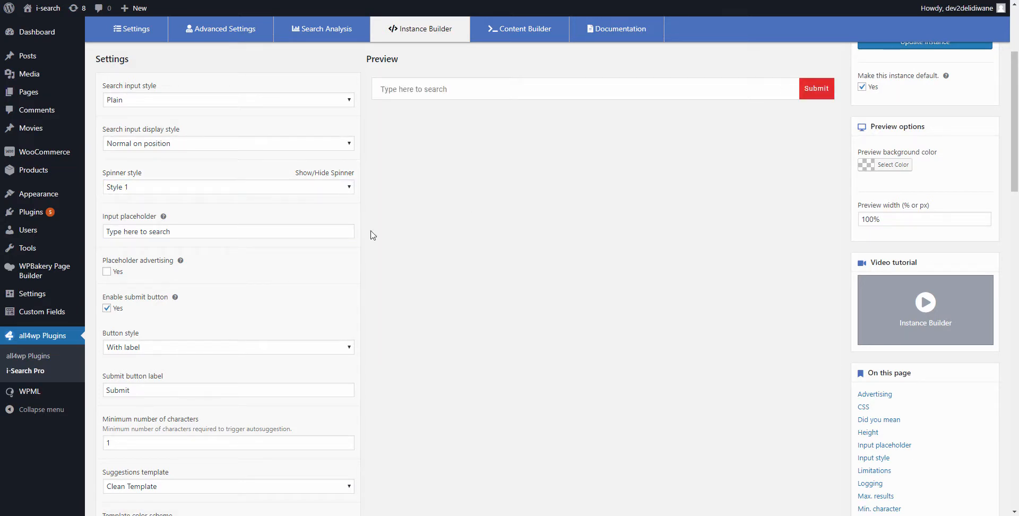
scroll(198, 210, down, 1)
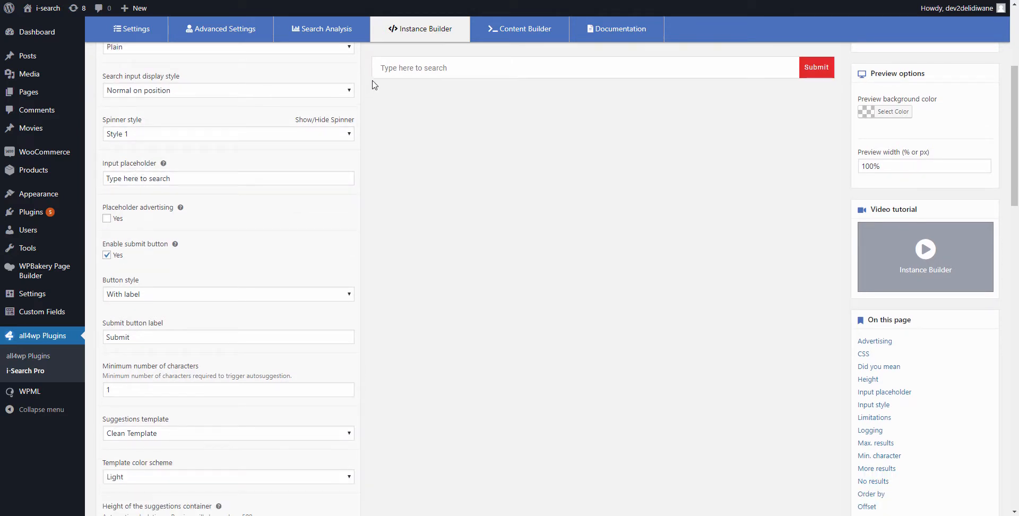
click(427, 68)
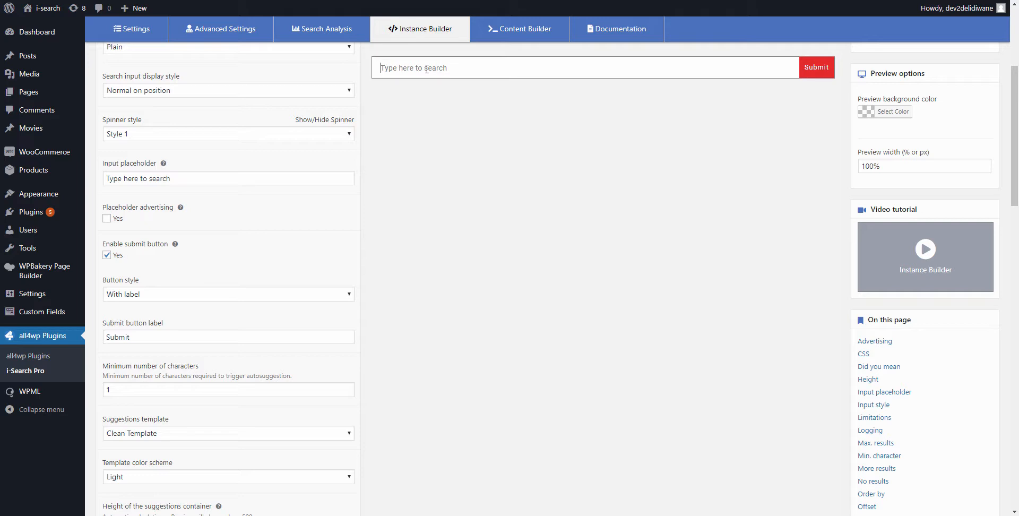
text(a)
key(BackSpace)
Try "Search" as the input placeholder, and set it back to "Type here to search".
click(204, 176)
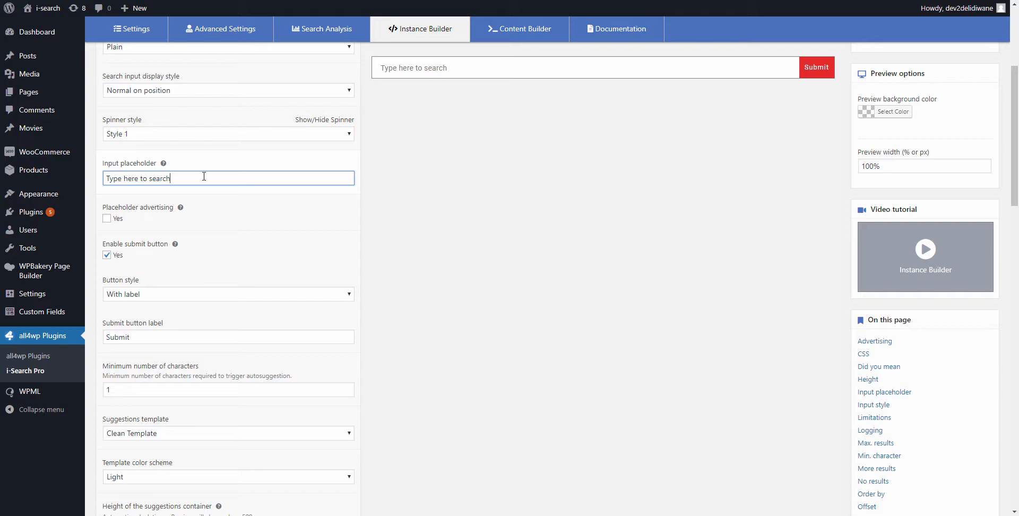
mouse_move(86, 178)
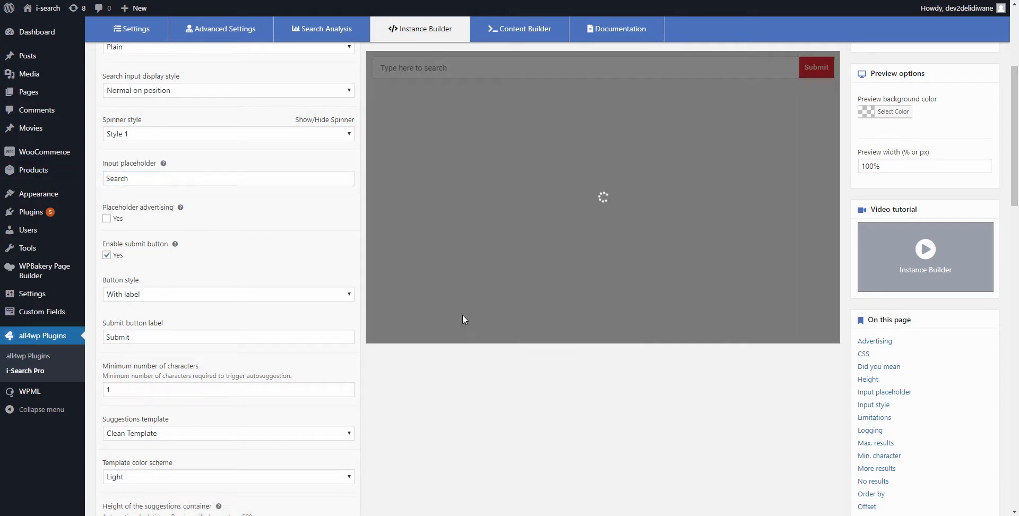
click(462, 314)
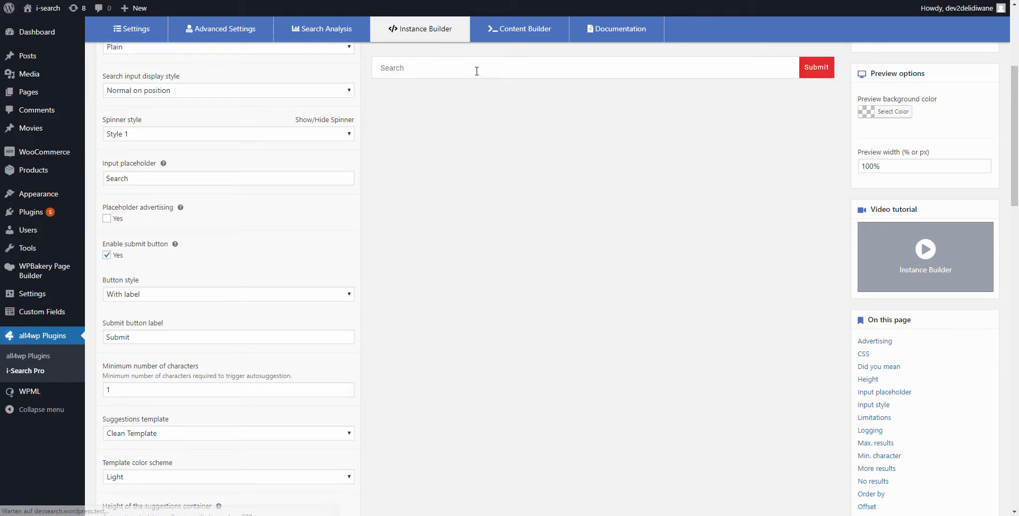
double_click(118, 178)
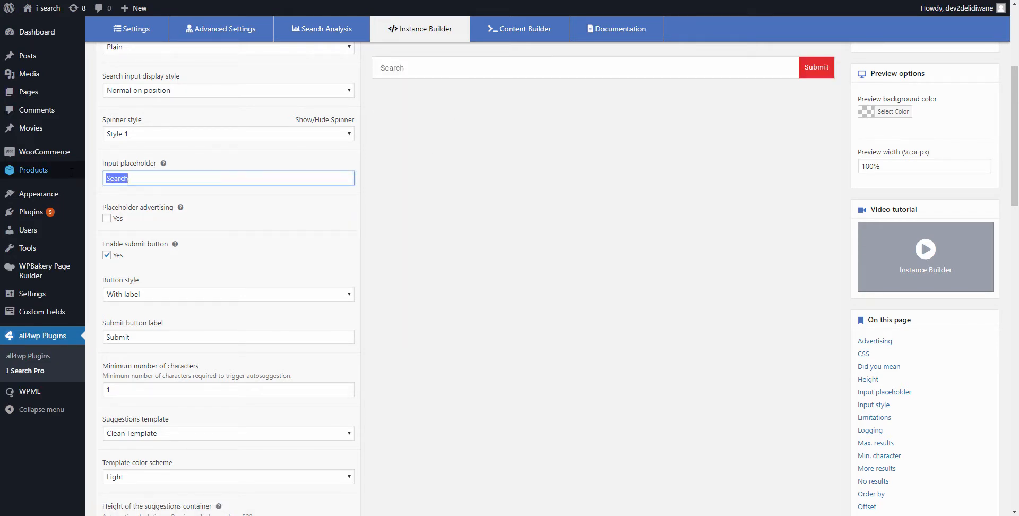
mouse_move(71, 173)
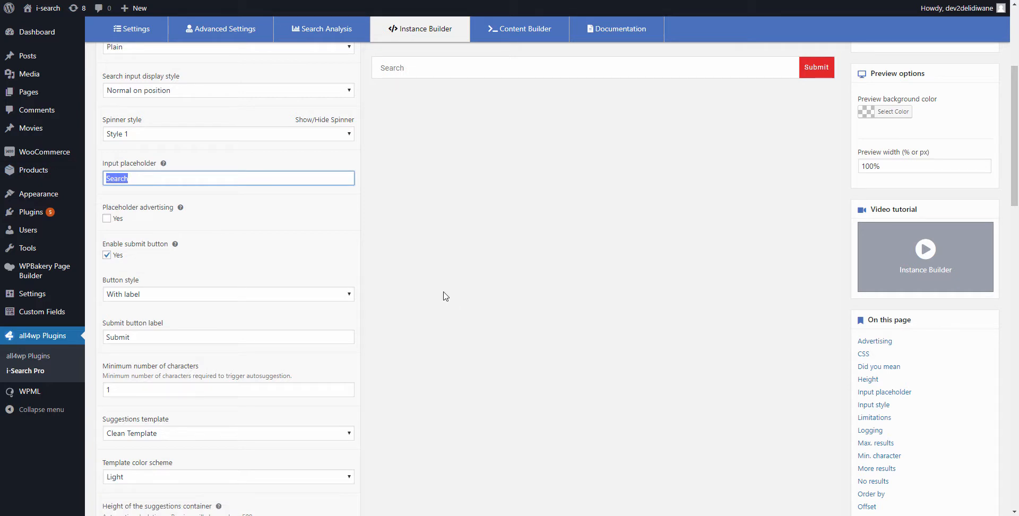
text(Type here to s)
click(445, 295)
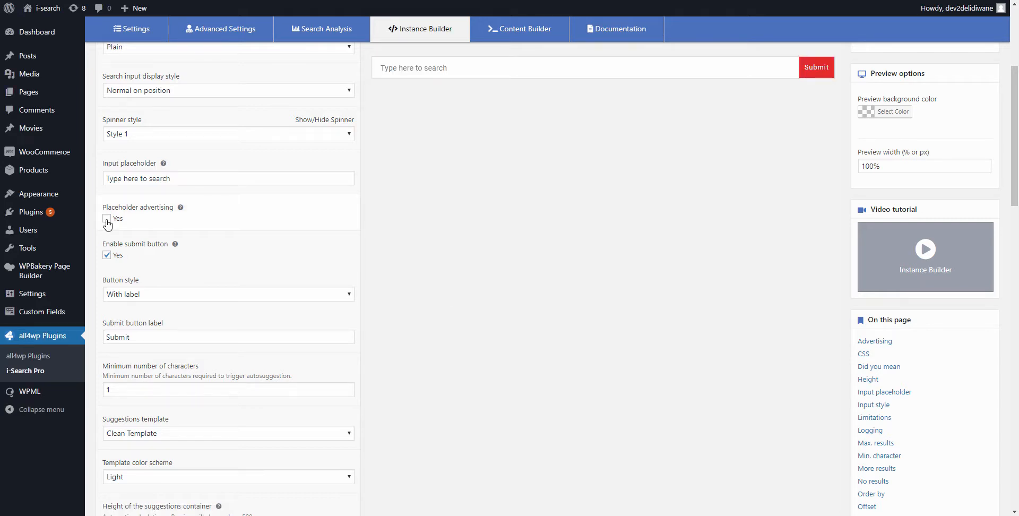
Enable placeholder advertising and enter "Today -50% OFF" as the first advertising text.
click(107, 220)
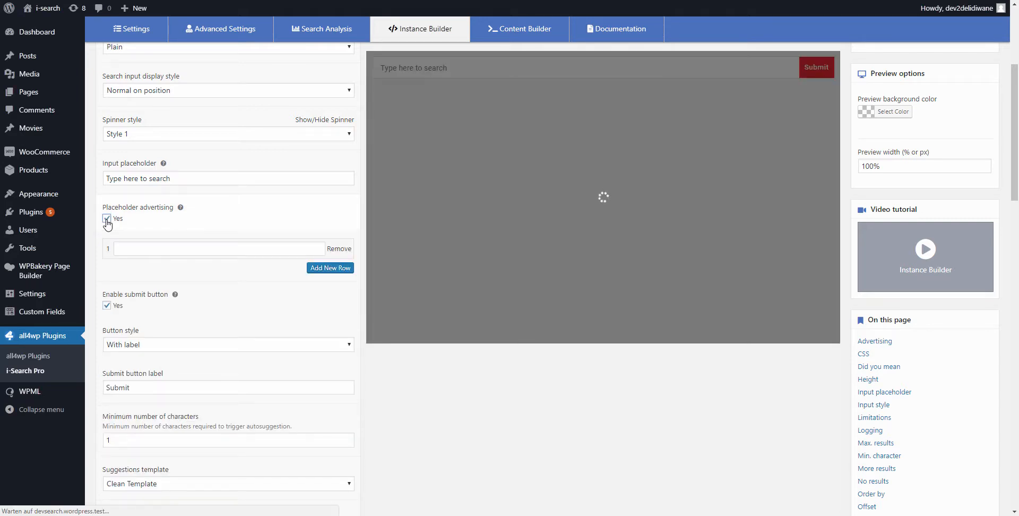
click(140, 250)
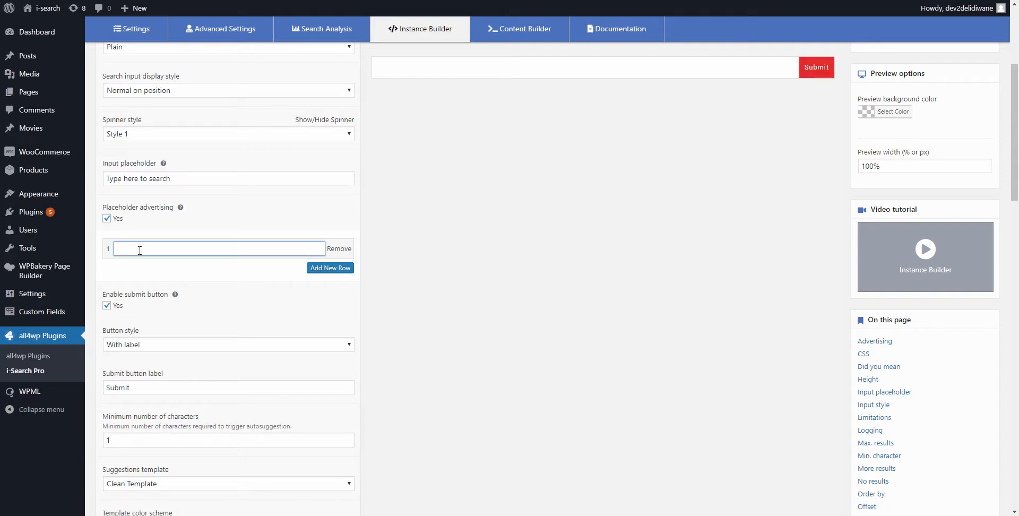
text(Today -50)
text(-)
click(396, 265)
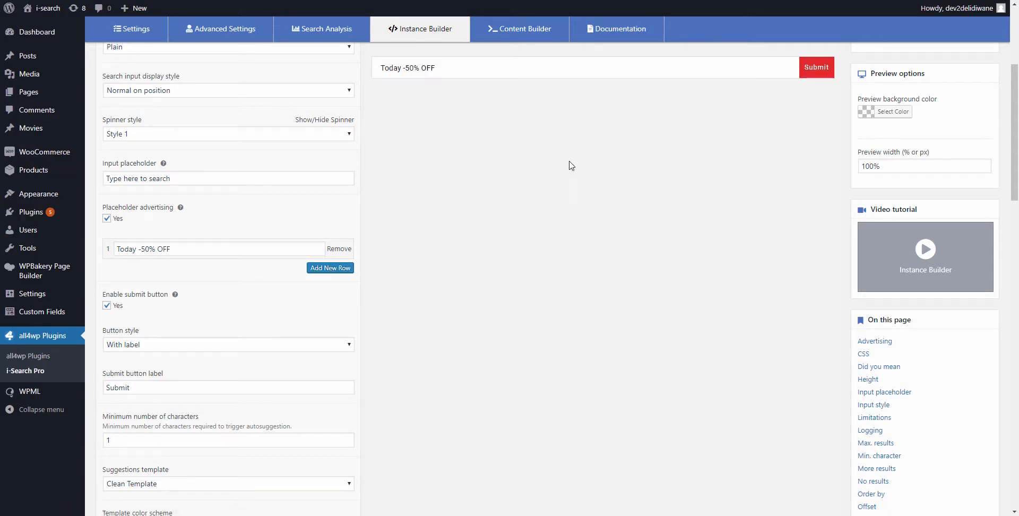
Test the placeholder advertising in the preview by entering and leaving the search field repeatedly.
click(491, 72)
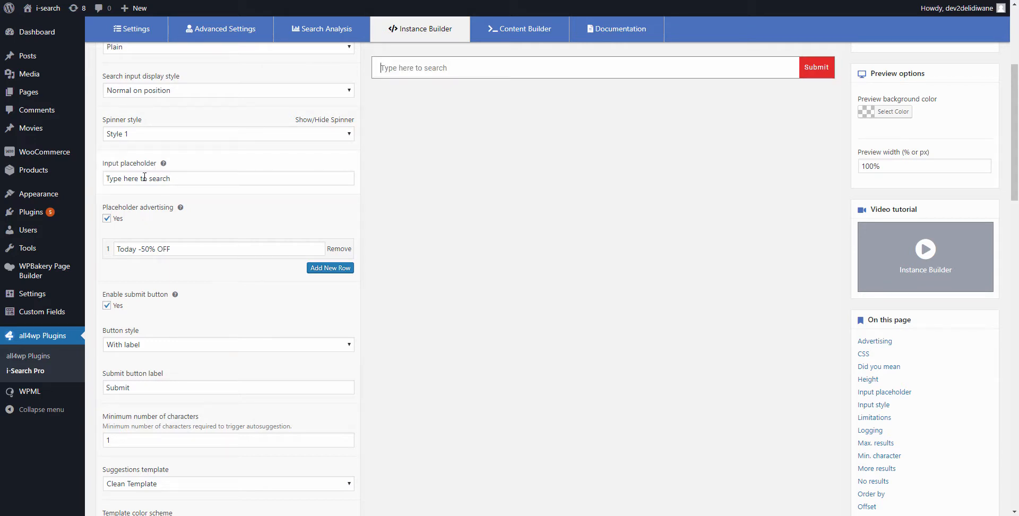
click(433, 144)
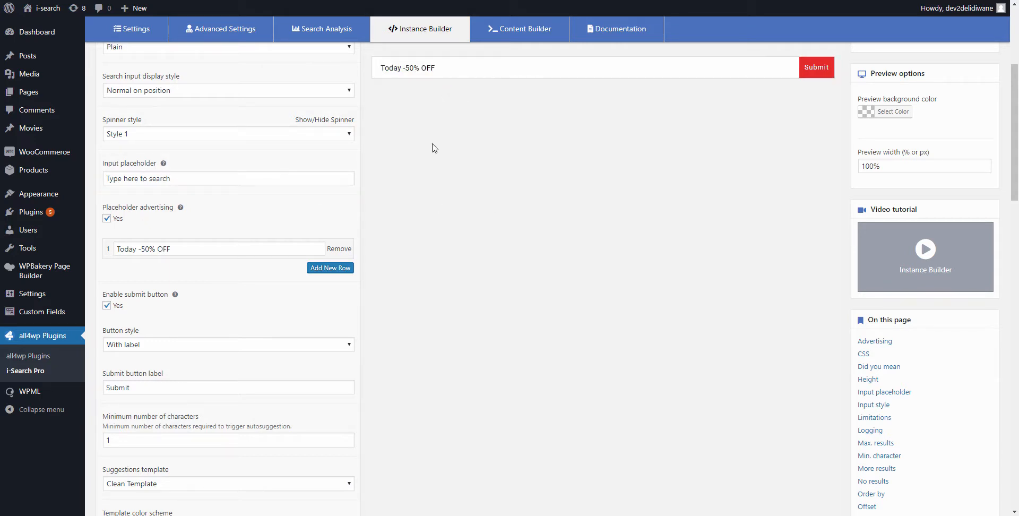
click(455, 68)
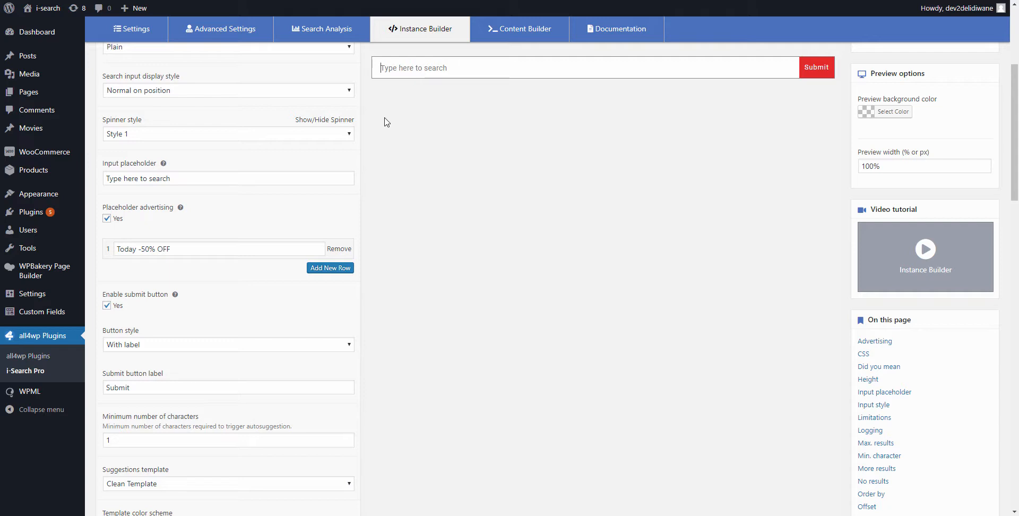
click(401, 157)
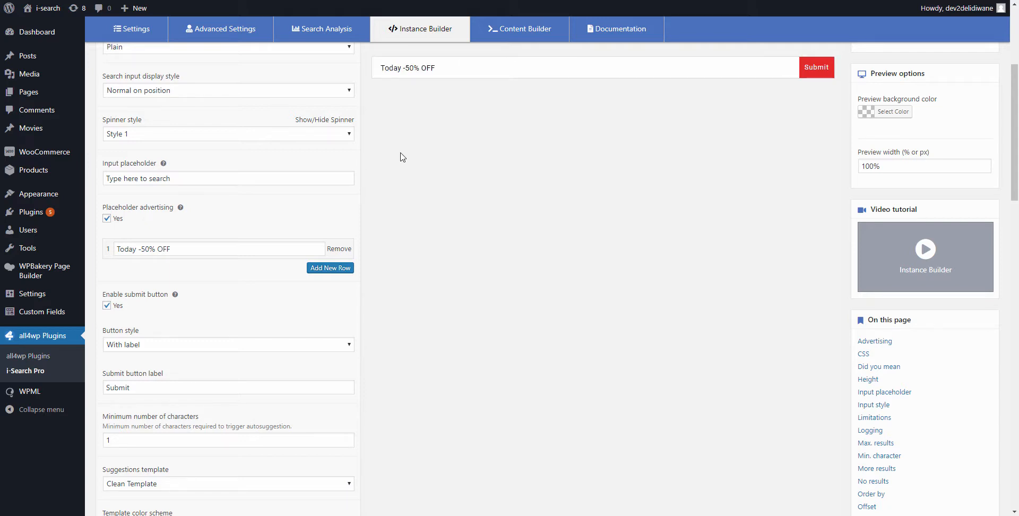
Add two more placeholder advertising rows with the texts "Shop Now" and "More Advert".
click(342, 268)
click(210, 272)
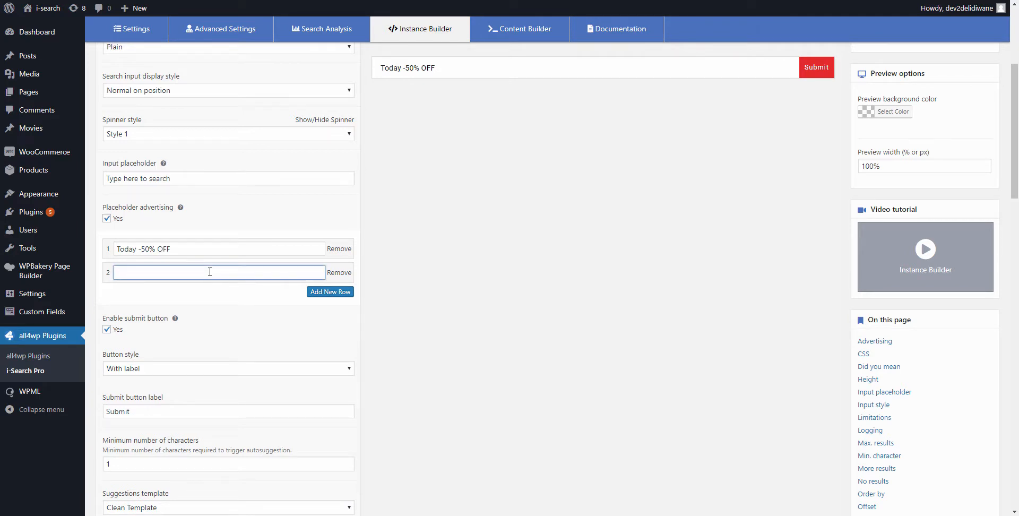
text(Shop Now)
click(332, 292)
click(153, 297)
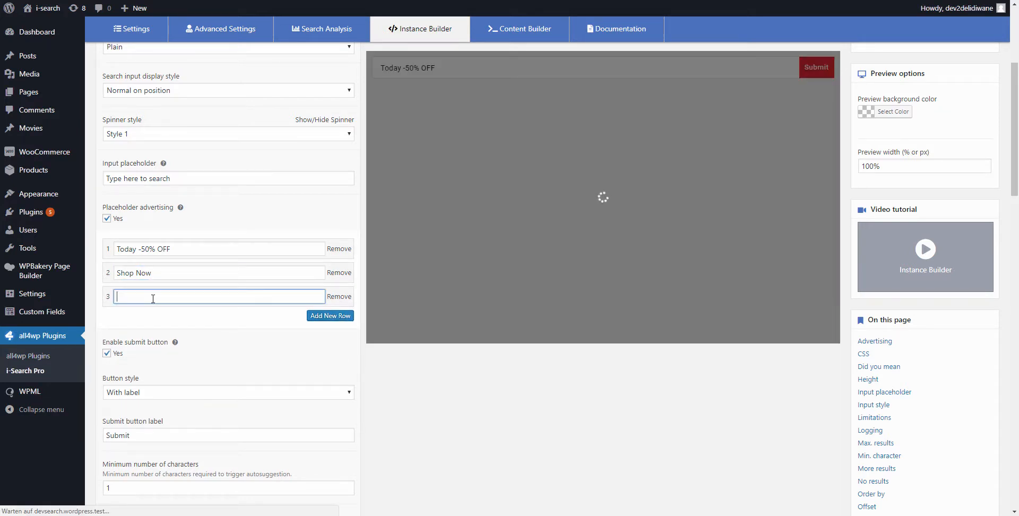
text(More AD)
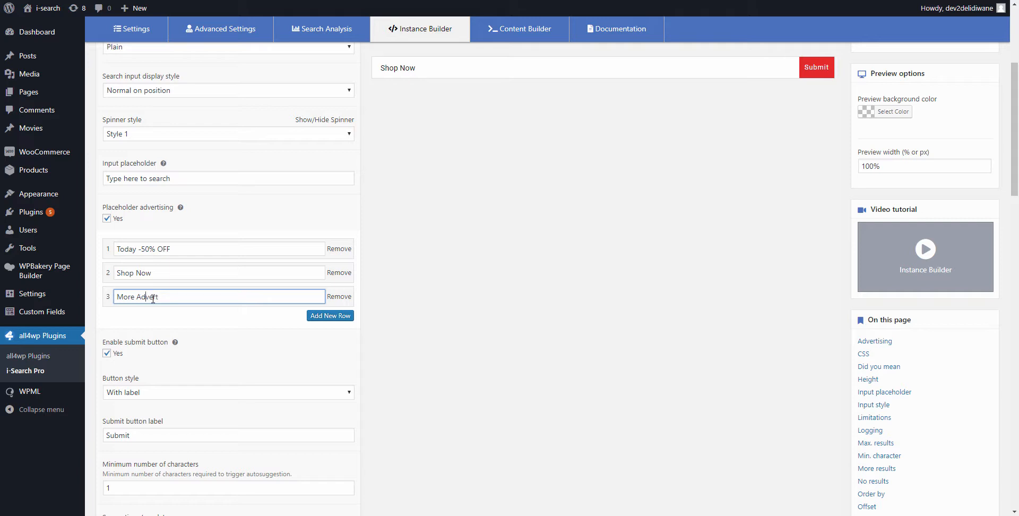
click(560, 321)
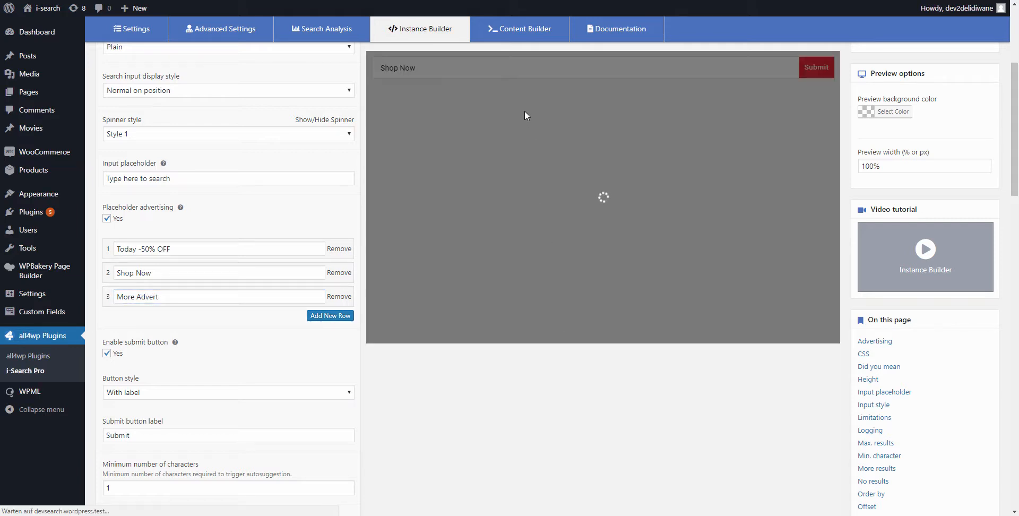
Check the rotating adverts in the preview field and remove the "More Advert" and "Shop Now" rows.
click(449, 65)
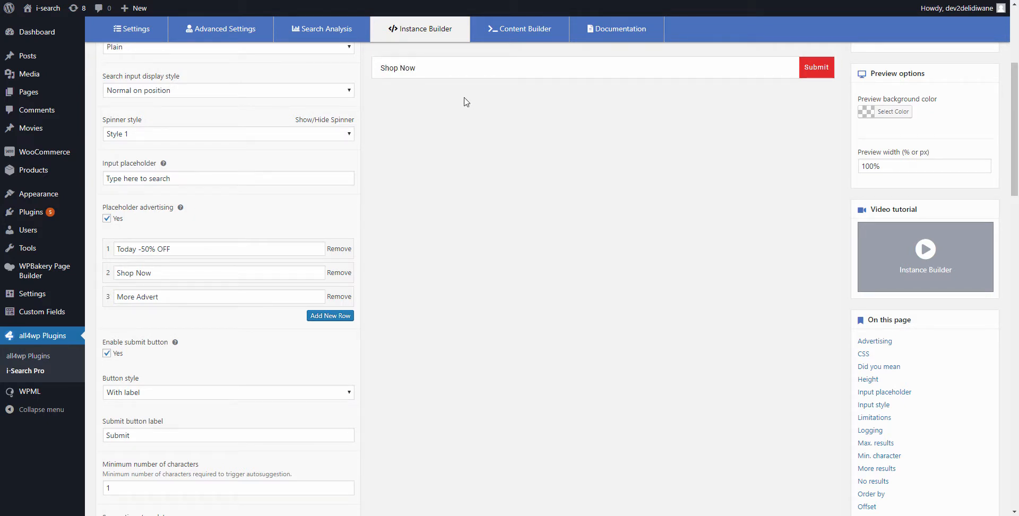
click(340, 296)
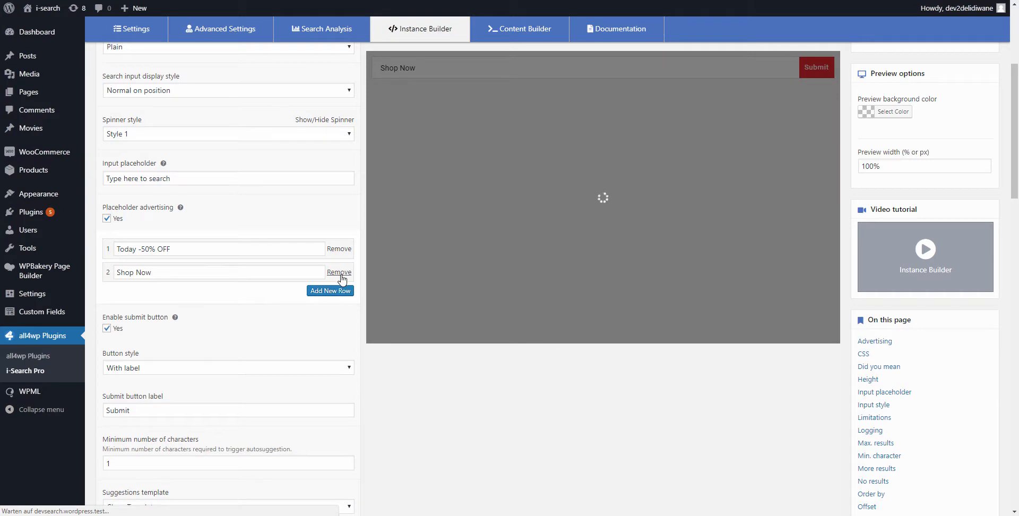
click(339, 272)
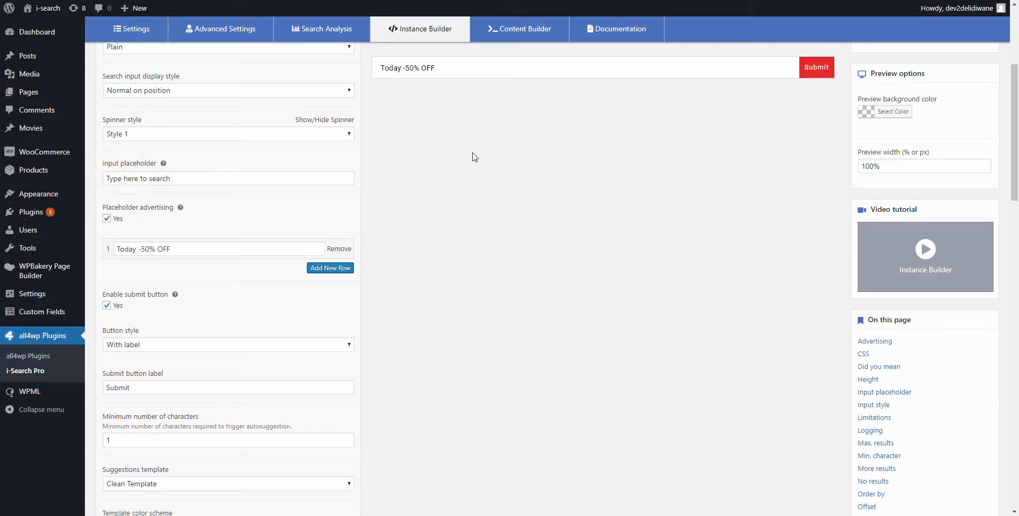
Disable the submit button, test the preview field, and turn off placeholder advertising.
scroll(166, 231, down, 1)
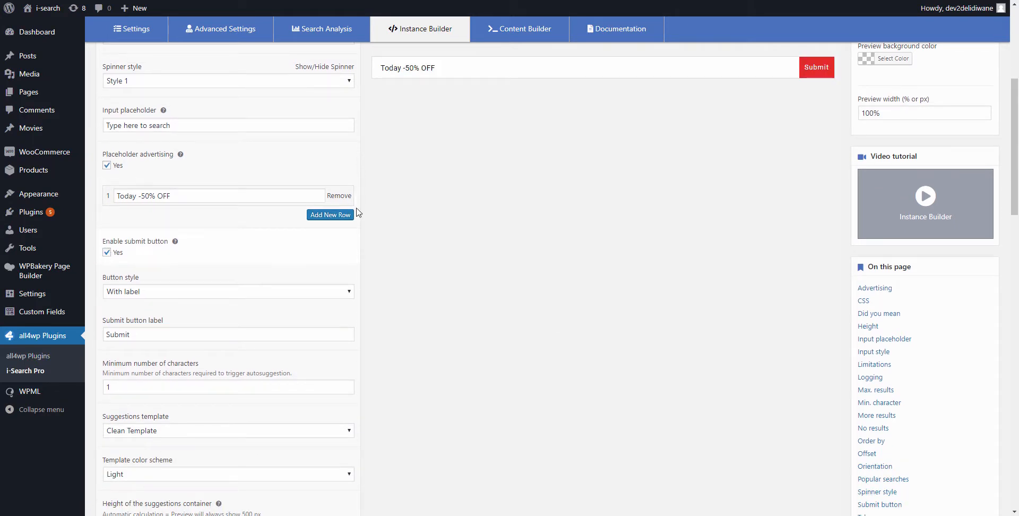
scroll(185, 246, down, 1)
scroll(185, 246, down, 2)
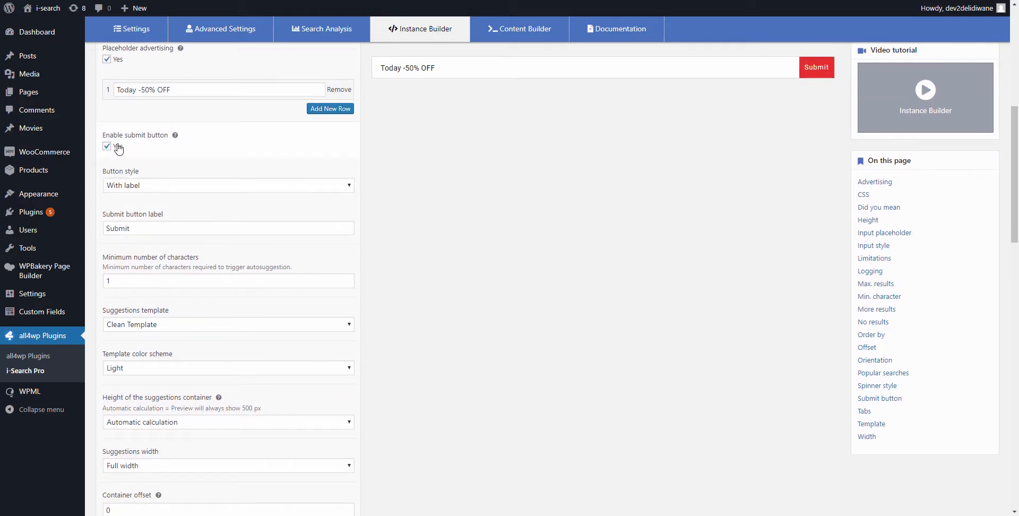
click(106, 147)
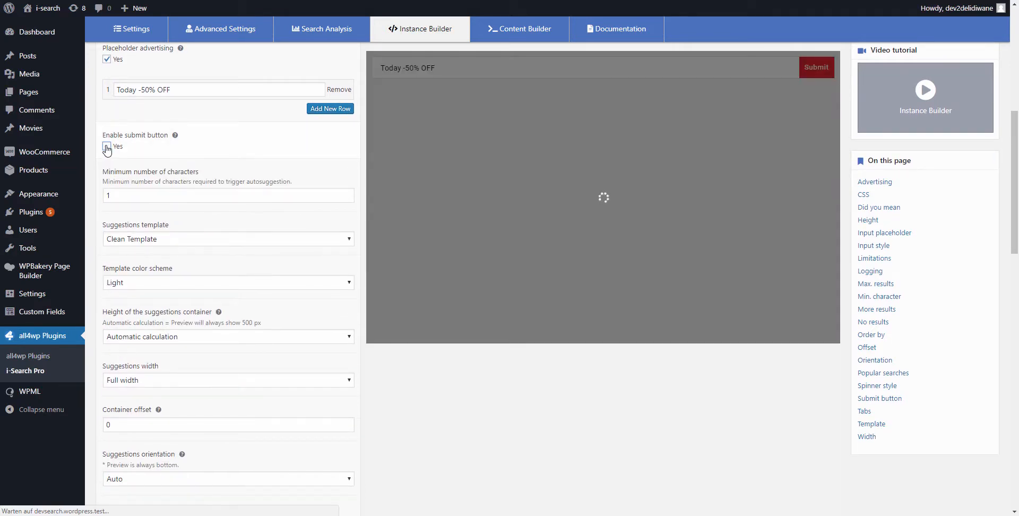
click(506, 67)
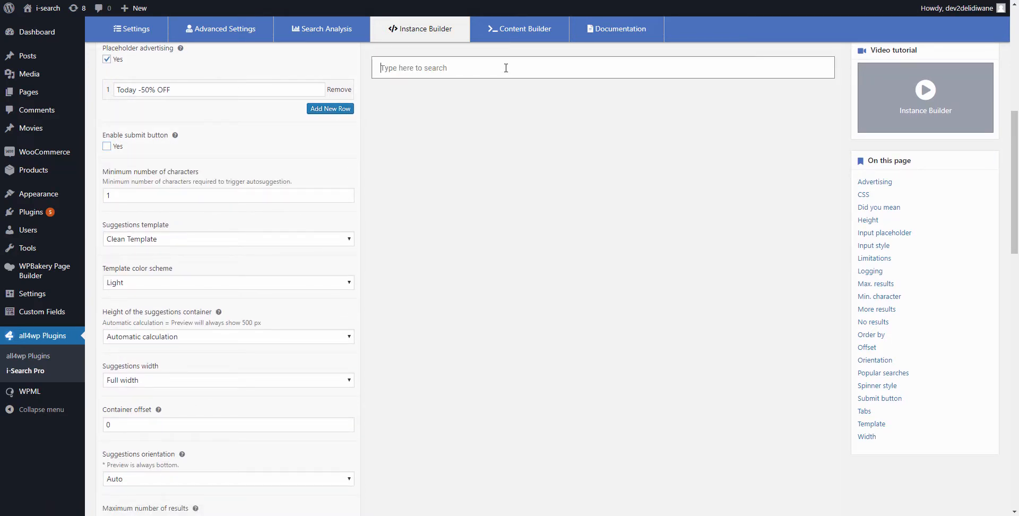
click(106, 59)
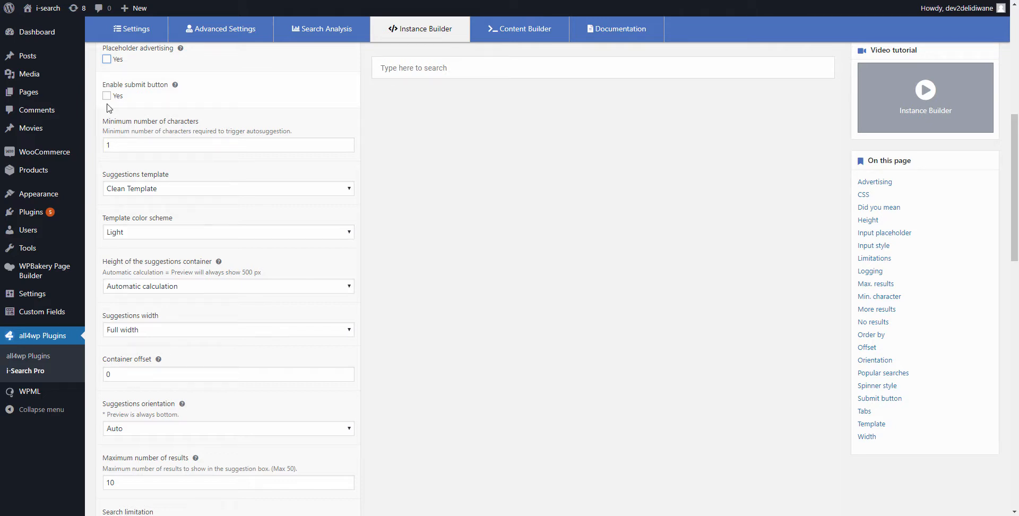
Set the minimum number of characters to 3 and test the preview search with "a" and "jack".
click(121, 147)
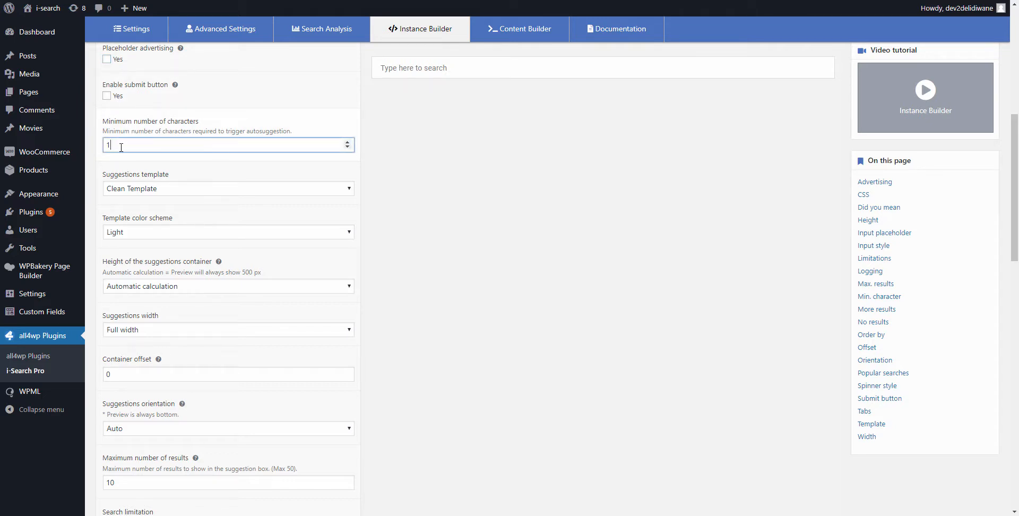
click(413, 162)
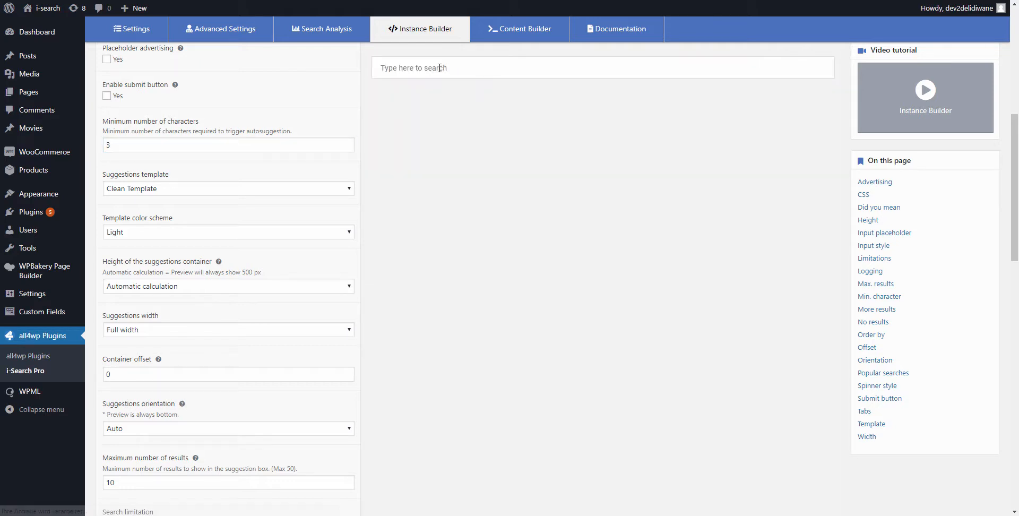
click(440, 67)
text(a)
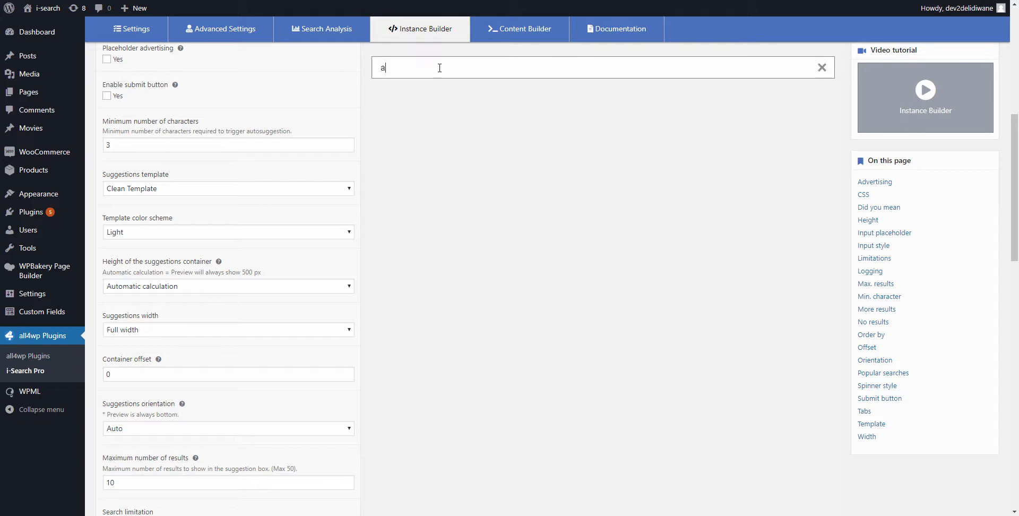
key(BackSpace)
text(jack)
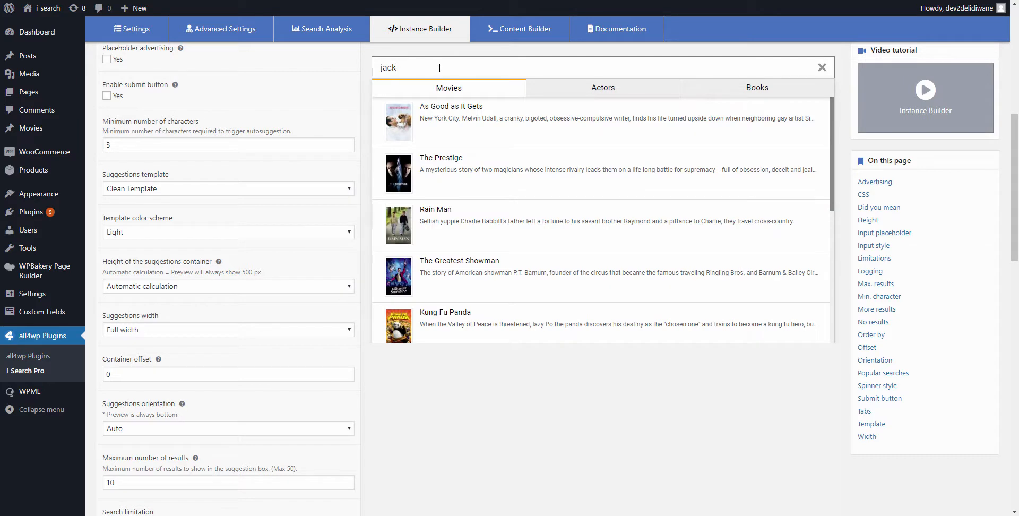
Set the minimum number of characters back to 1 and refresh the preview.
drag(133, 148, 91, 153)
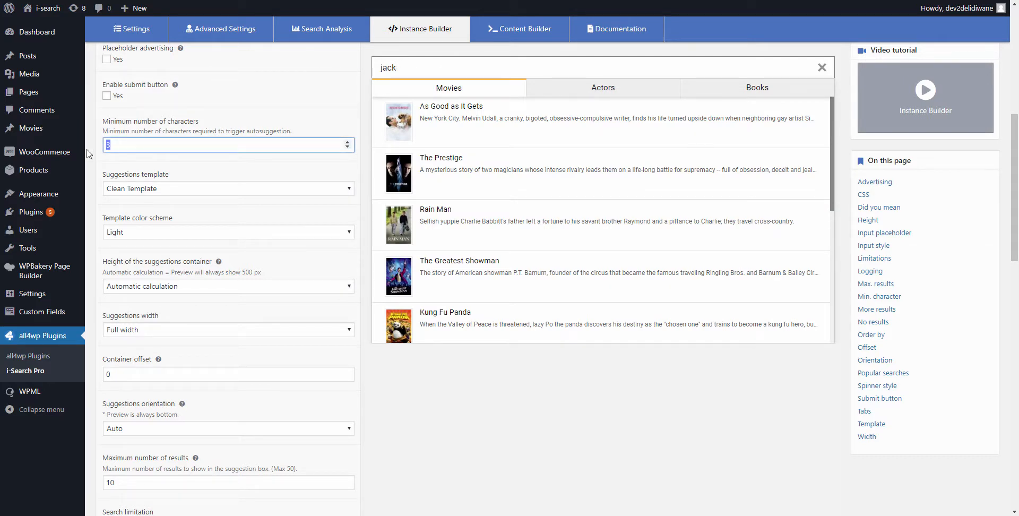
text(1)
click(499, 421)
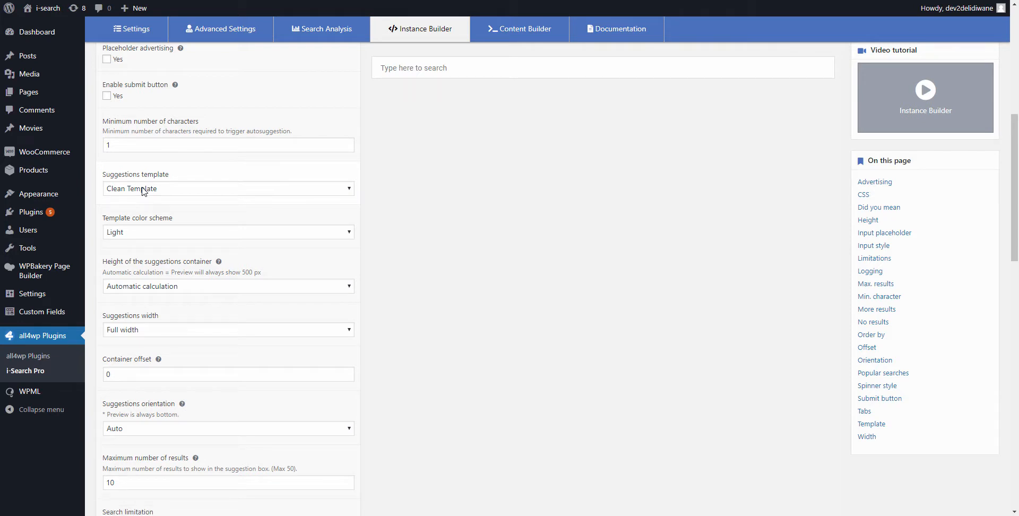
View the available suggestions templates and search for "a" in the preview using the Clean Template.
click(143, 191)
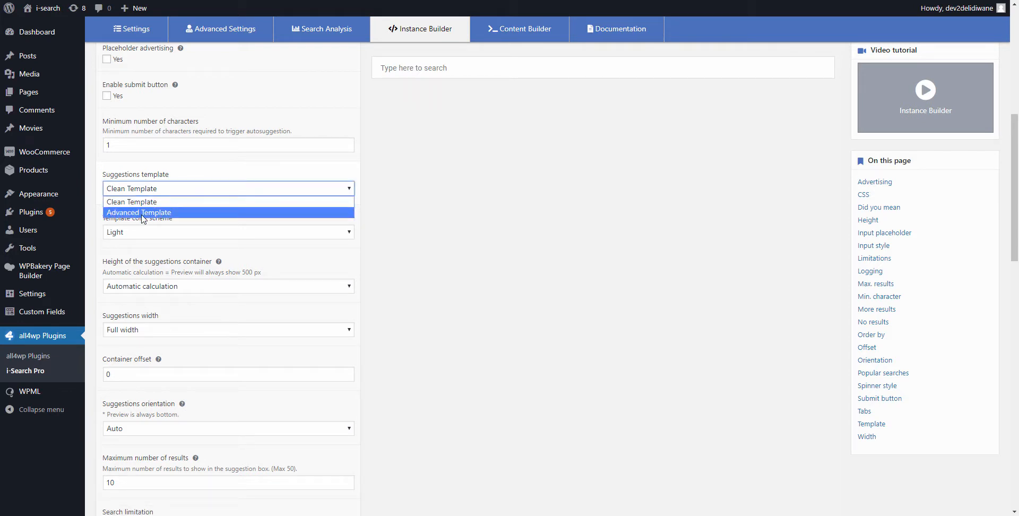
key(Escape)
click(435, 65)
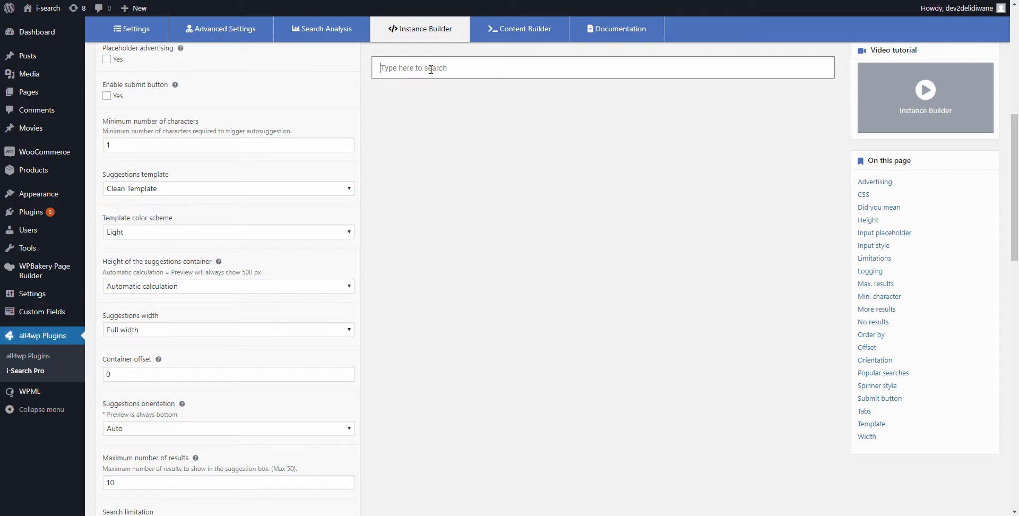
text(a)
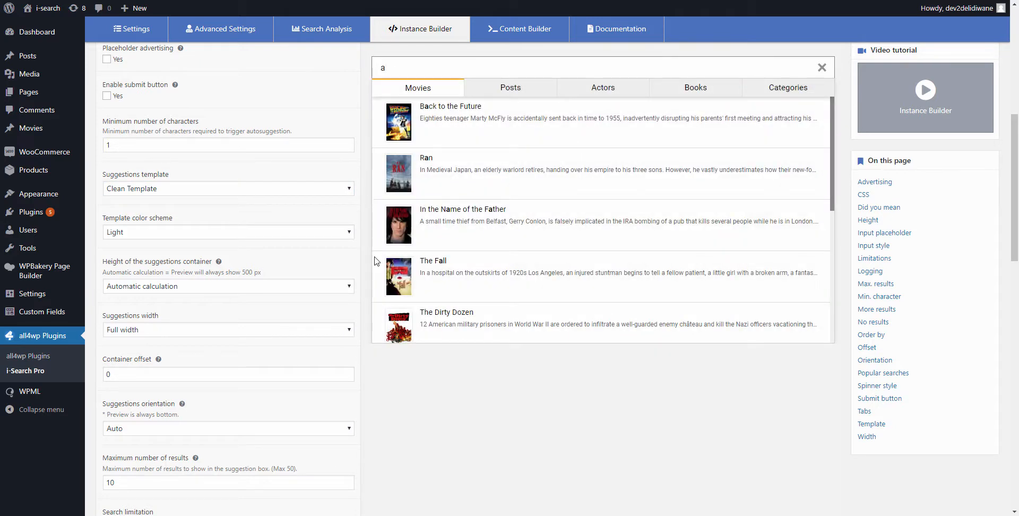
Switch the suggestions template to Advanced Template and inspect the suggestions for Books in the preview.
click(156, 189)
click(154, 207)
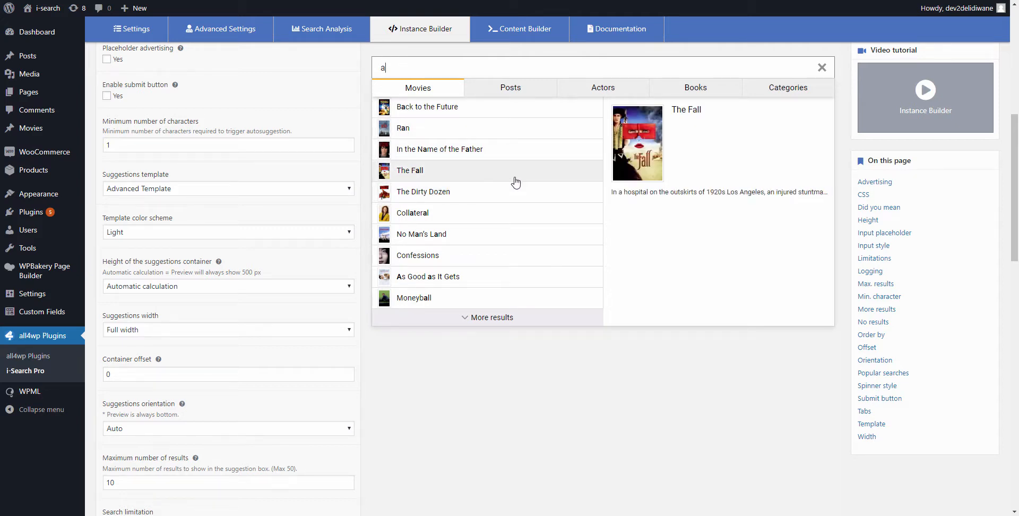
click(706, 93)
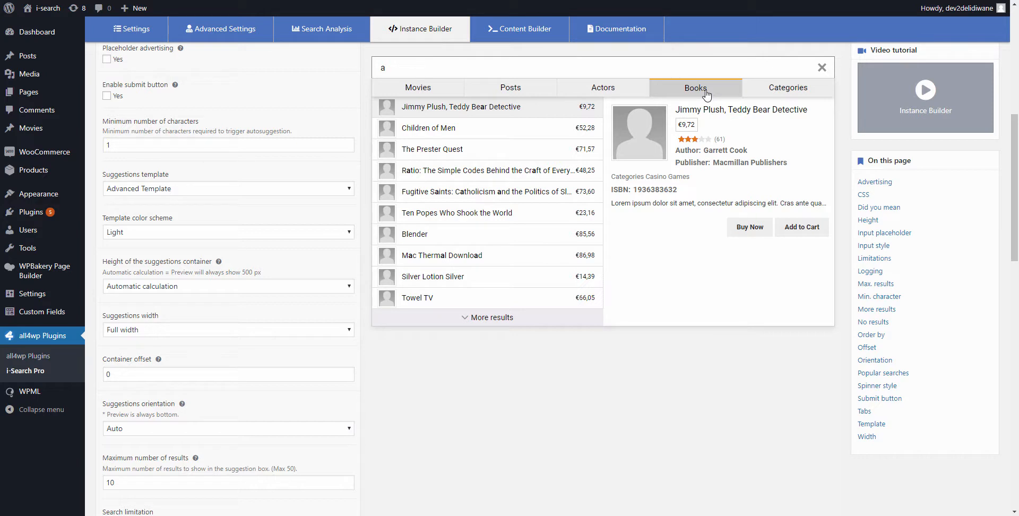
Set the suggestions template back to Clean Template.
scroll(159, 241, up, 1)
click(154, 241)
click(154, 254)
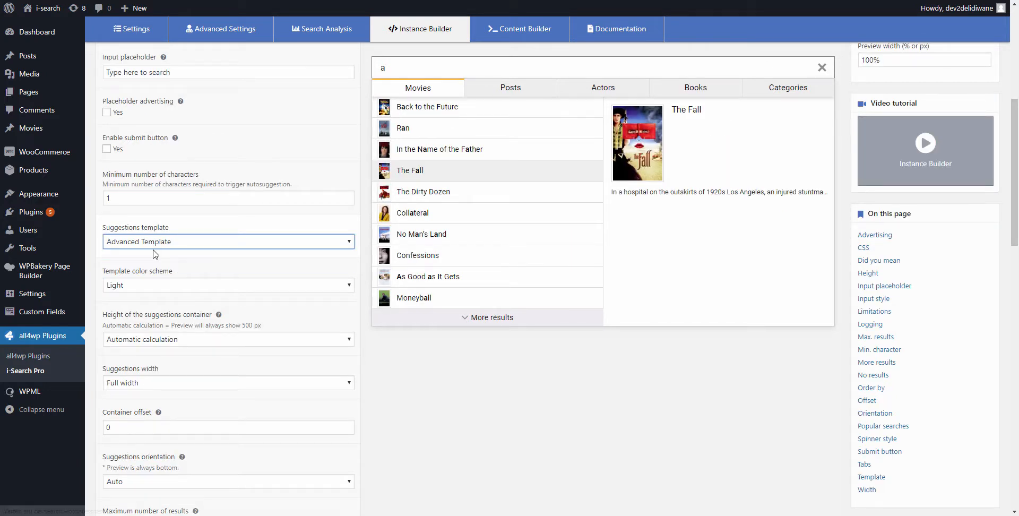
Set the template color scheme to Dark and review the preview suggestions for "a".
click(146, 285)
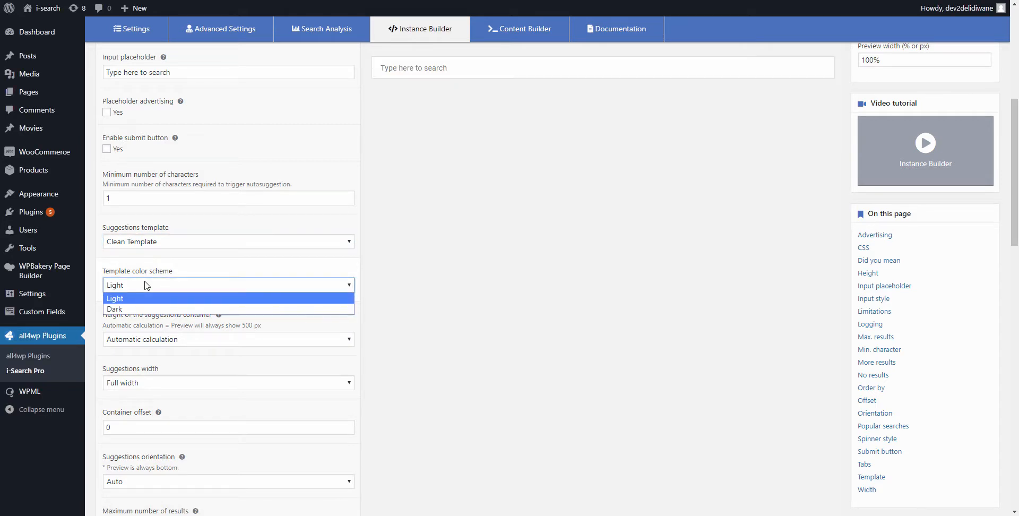
click(141, 310)
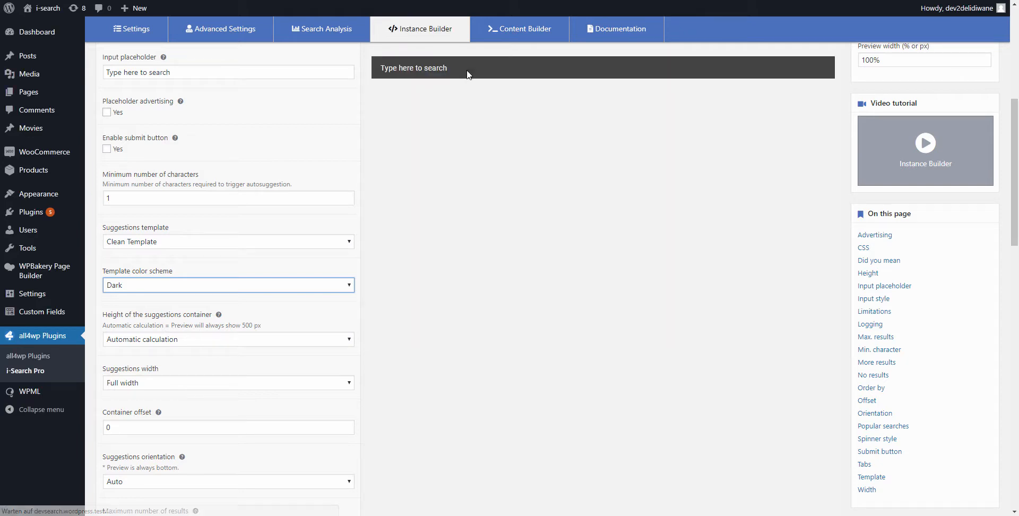
click(467, 70)
text(a)
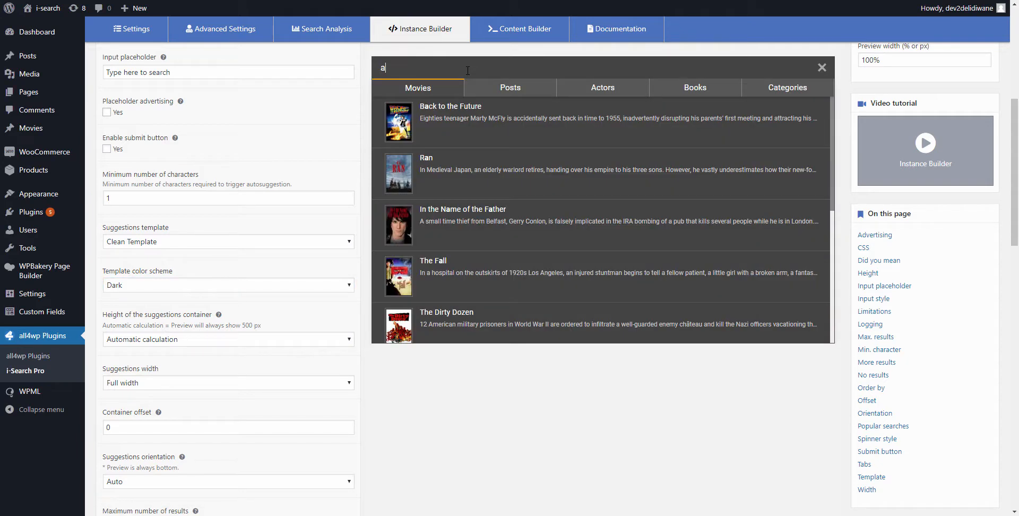
scroll(478, 243, down, 5)
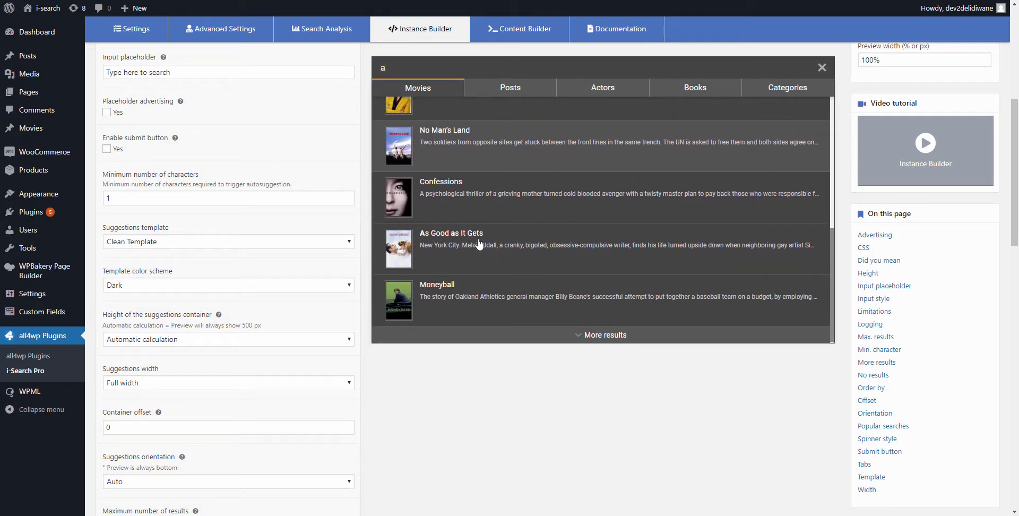
scroll(479, 243, up, 5)
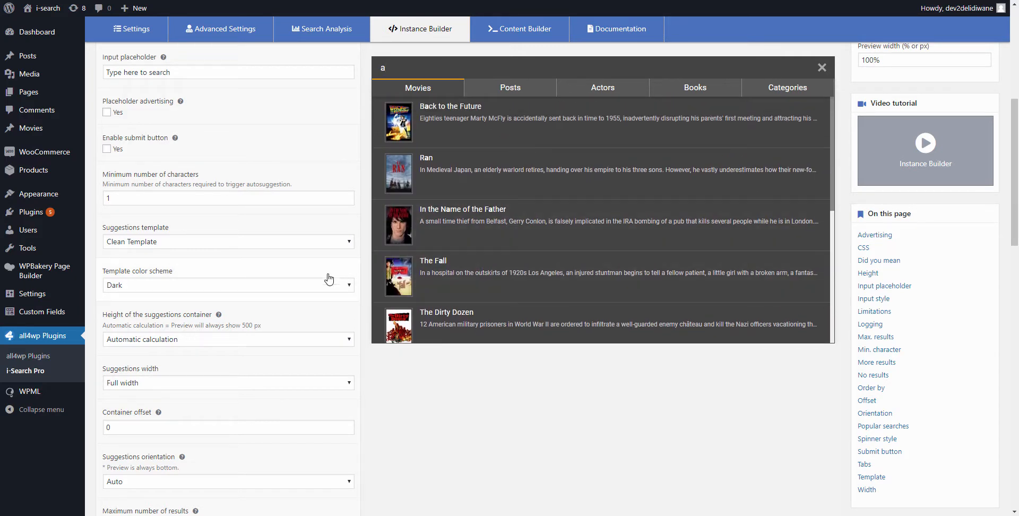
Set the template color scheme back to Light and view the height options for the suggestions container.
click(304, 291)
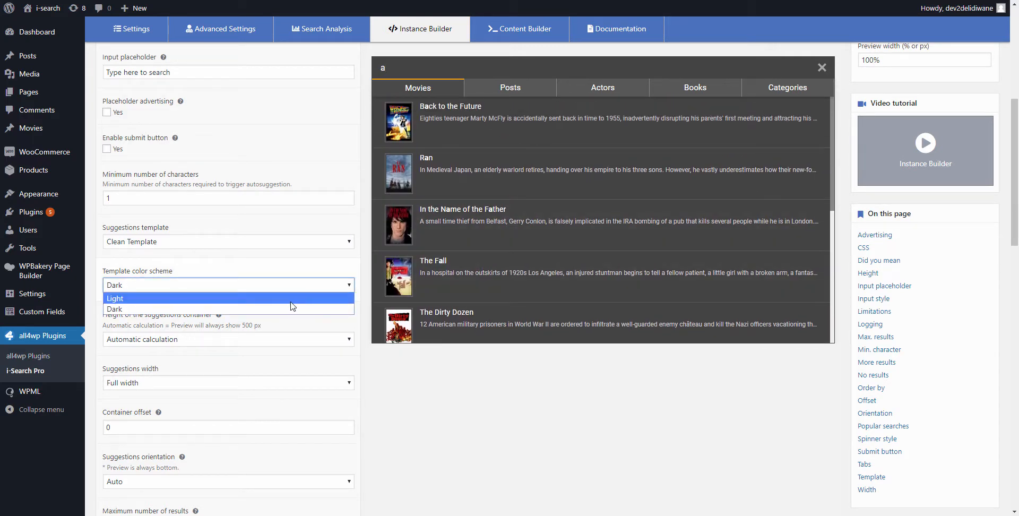
click(291, 301)
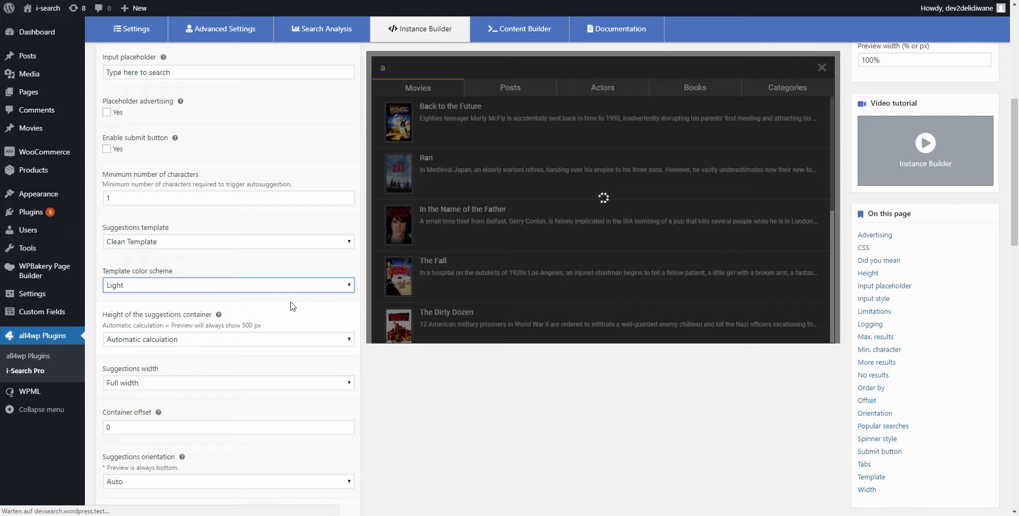
scroll(228, 319, down, 3)
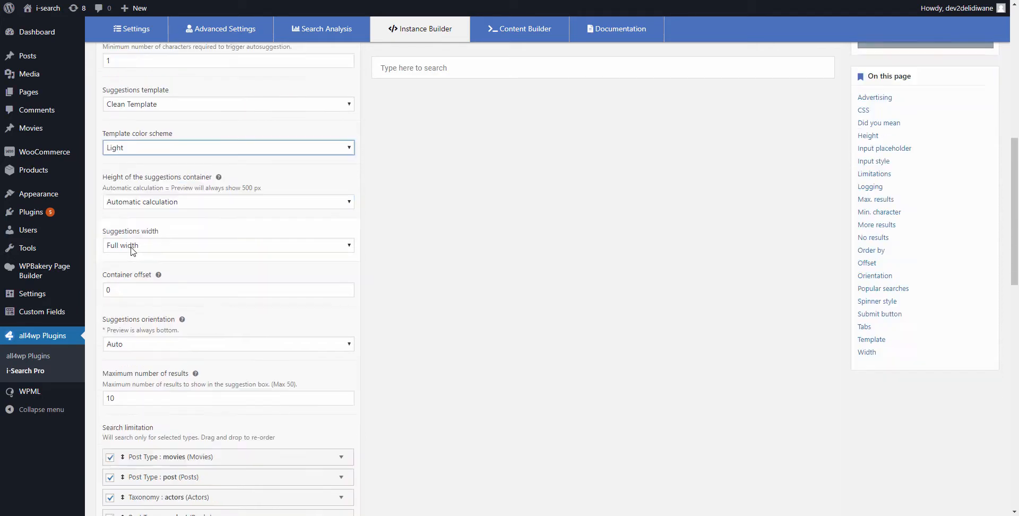
click(128, 181)
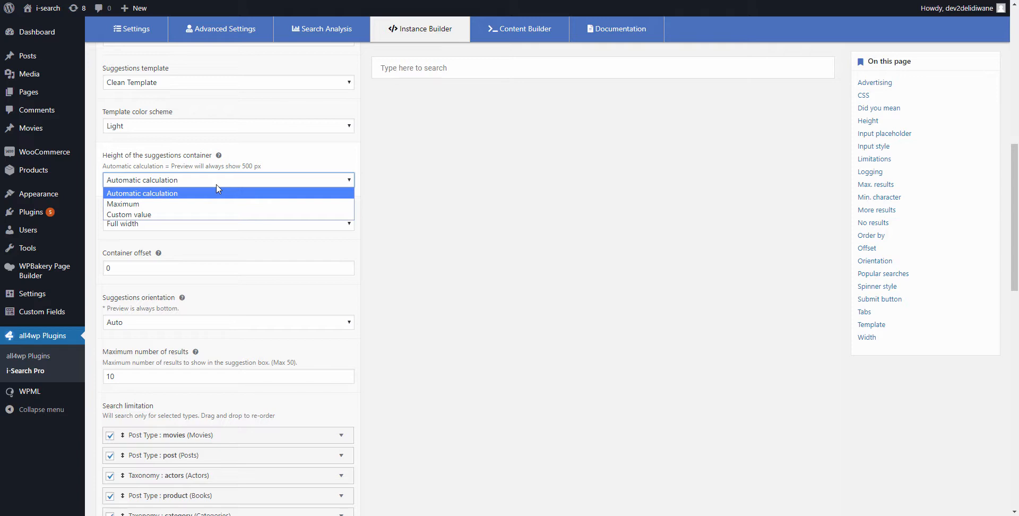
click(457, 172)
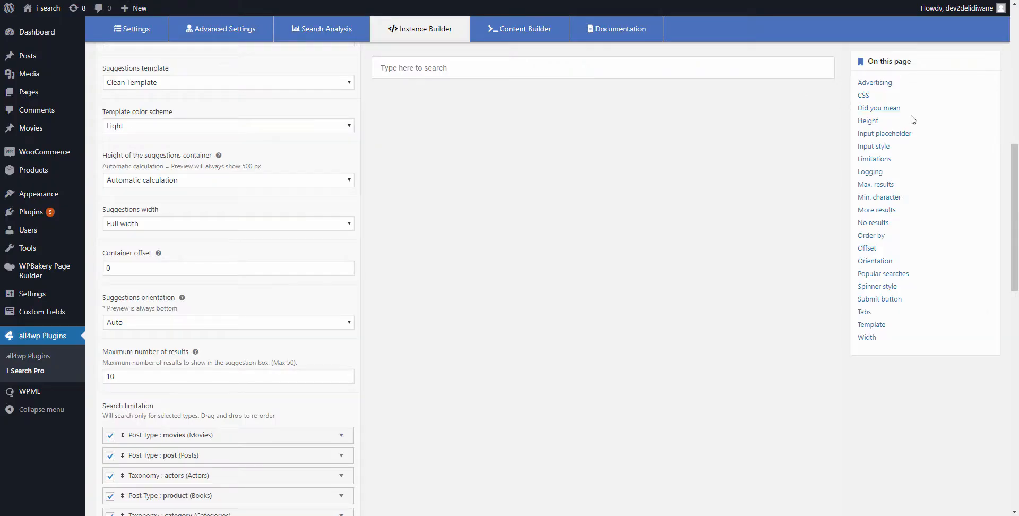
Update the instance, search for "a" on the test shortcode page, and enlarge the developer tools pane to check the suggestions height.
scroll(884, 159, up, 8)
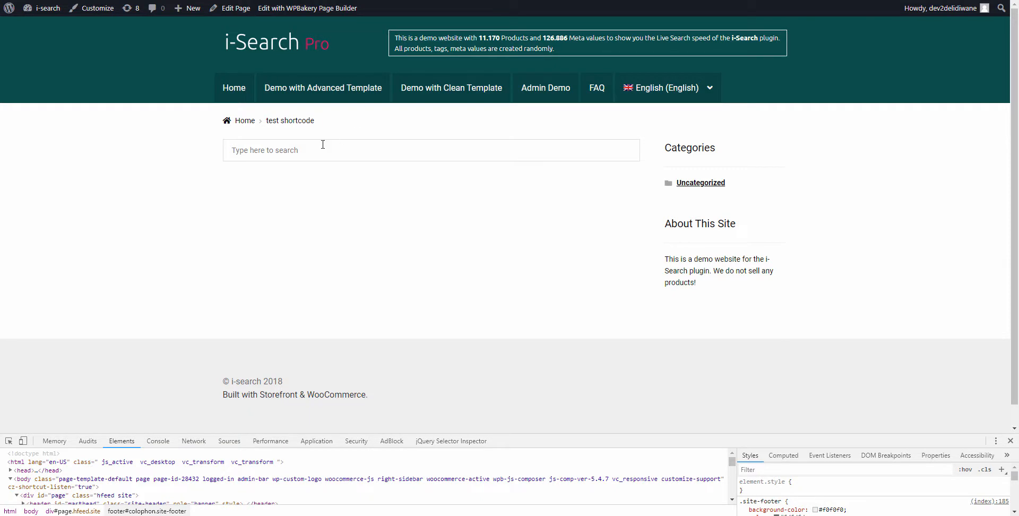
click(321, 146)
text(a)
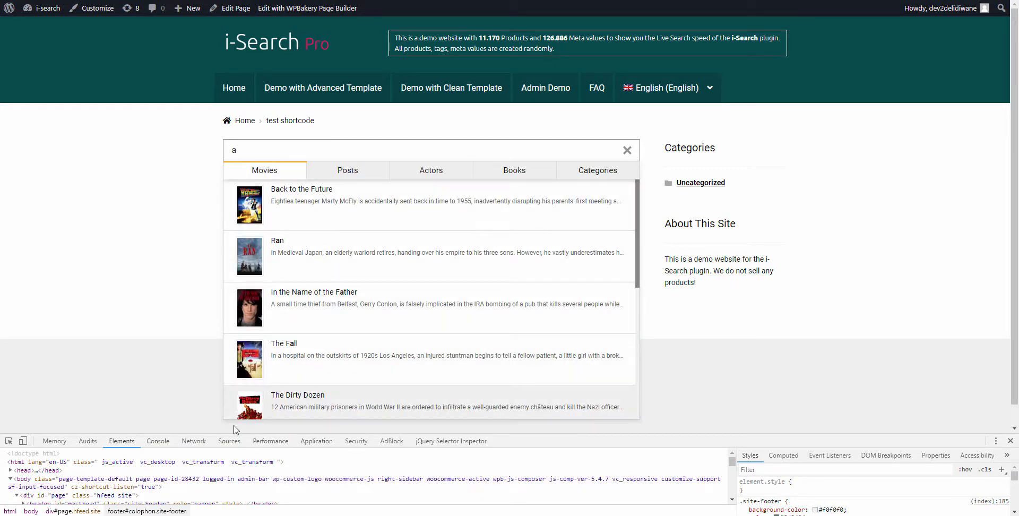
drag(682, 439, 685, 414)
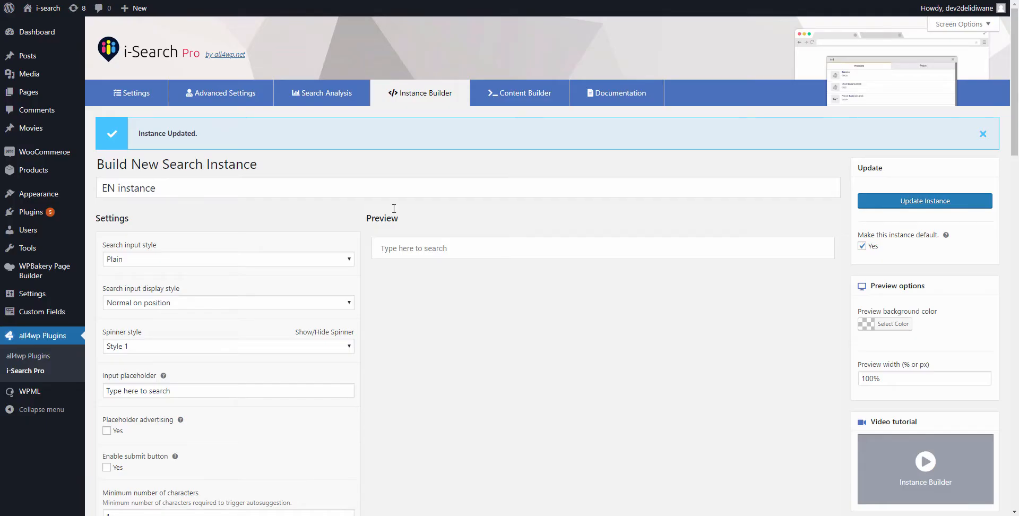
Set the suggestions container height to Maximum and review the full-length preview results for "a".
scroll(386, 321, down, 10)
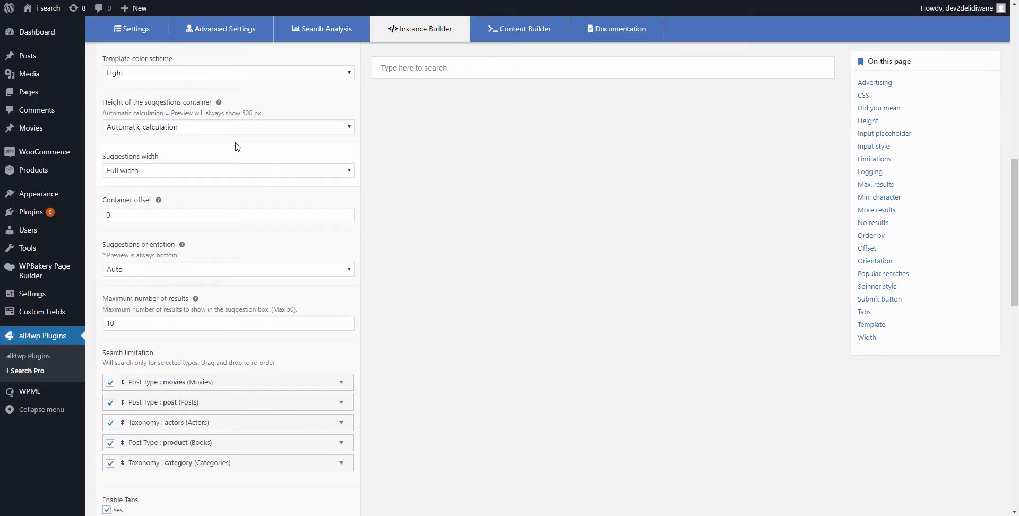
click(202, 128)
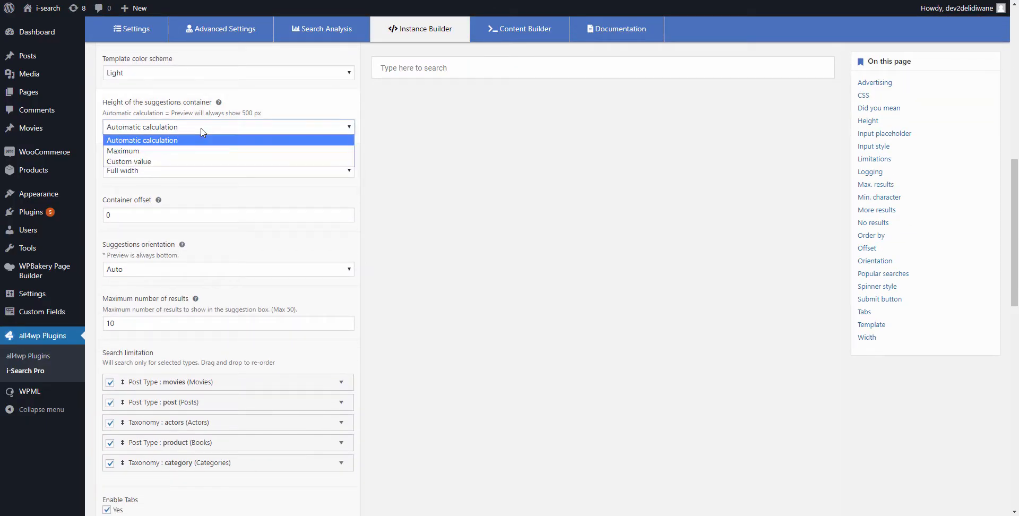
click(182, 151)
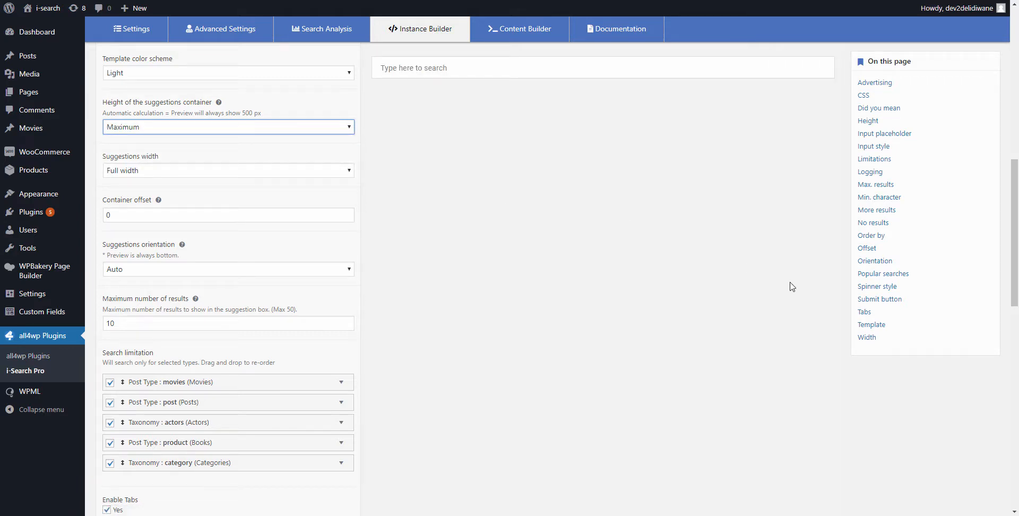
click(437, 68)
text(a)
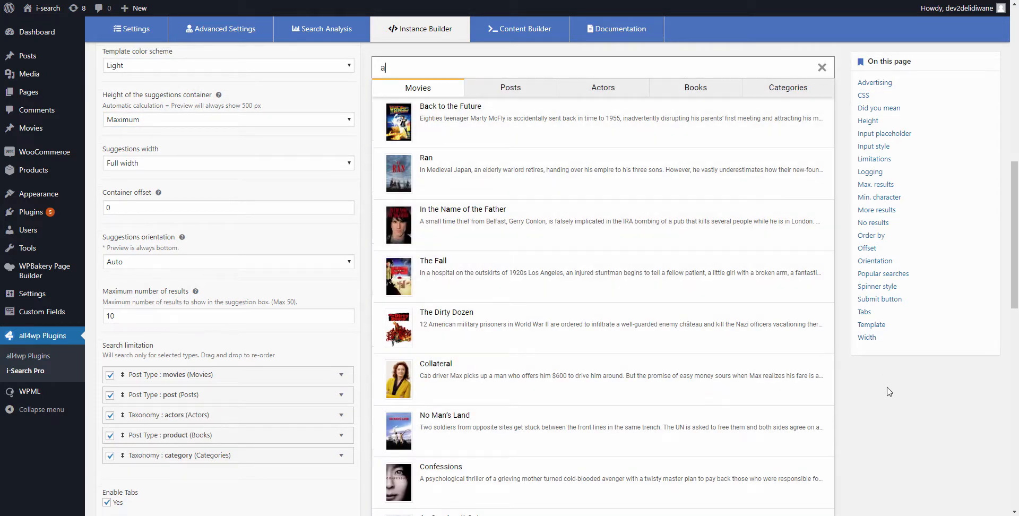
scroll(866, 409, down, 10)
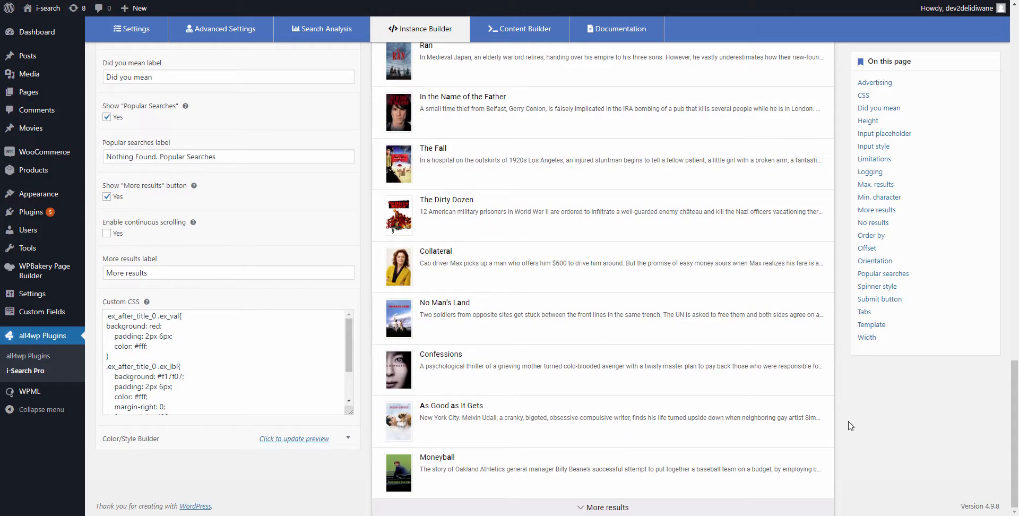
scroll(789, 355, up, 10)
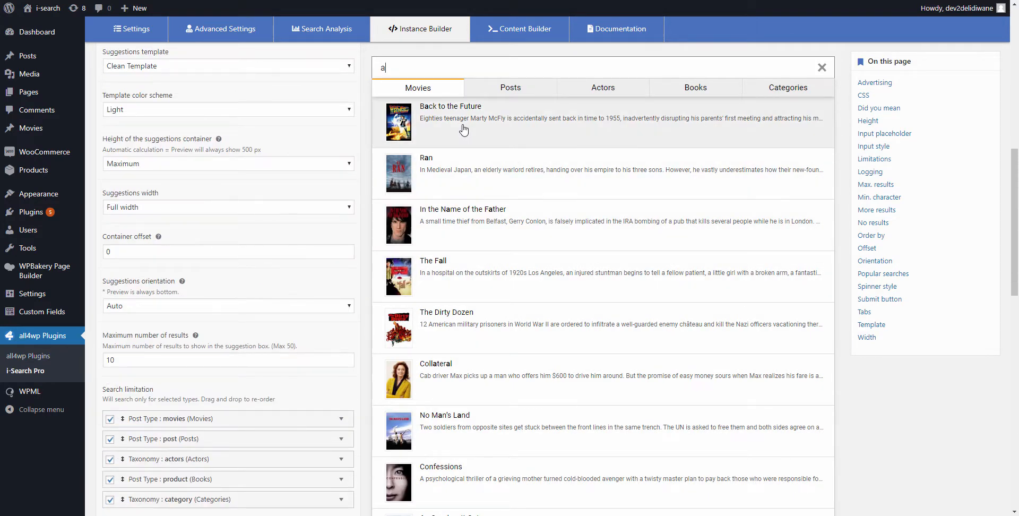
Try the Custom value option for the suggestions container height and return it to Automatic calculation.
click(122, 168)
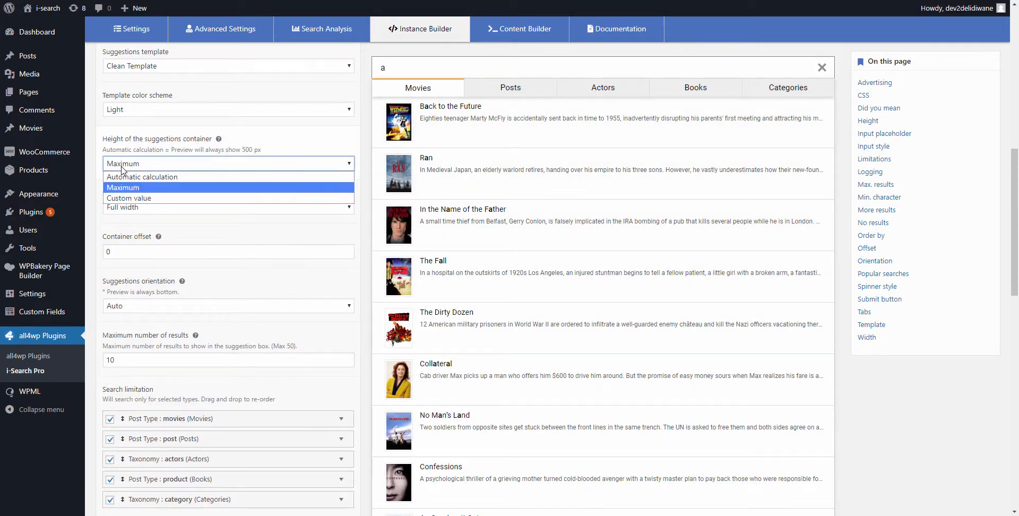
click(122, 198)
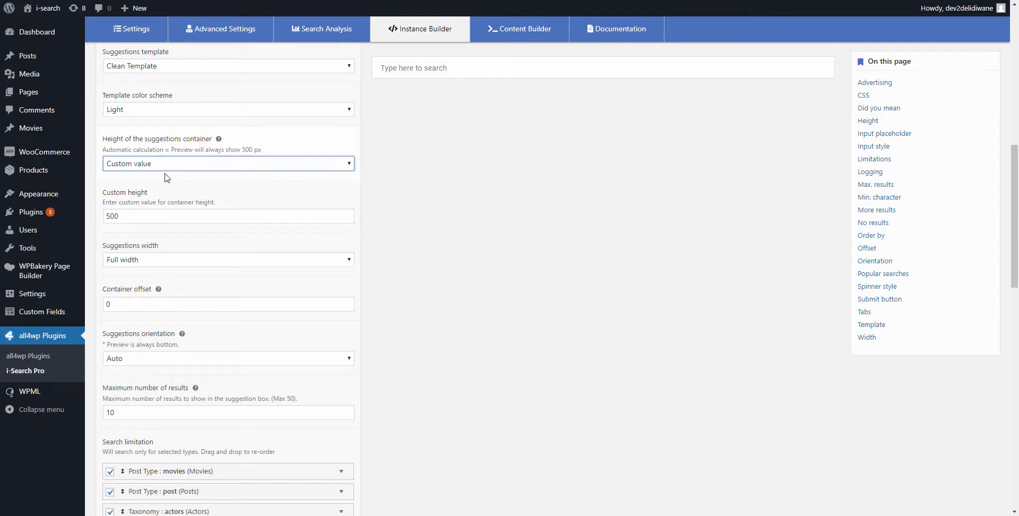
click(175, 167)
click(170, 175)
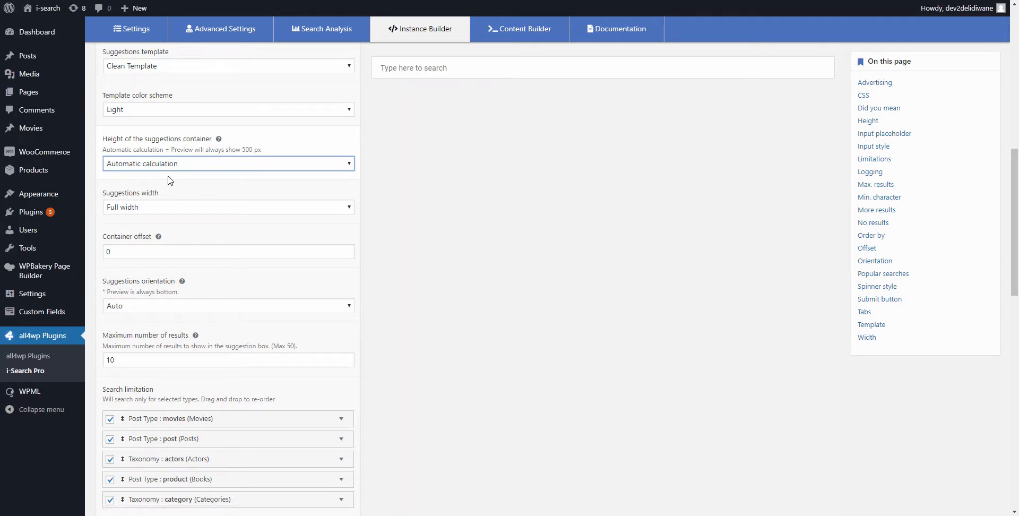
Set the search input style to Label on left and enable the submit button.
click(135, 208)
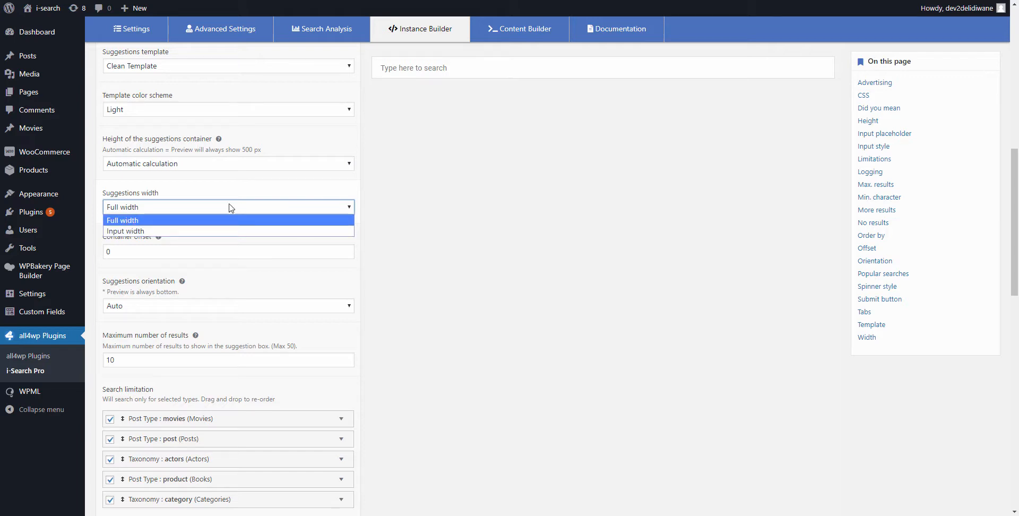
click(419, 232)
scroll(359, 239, up, 10)
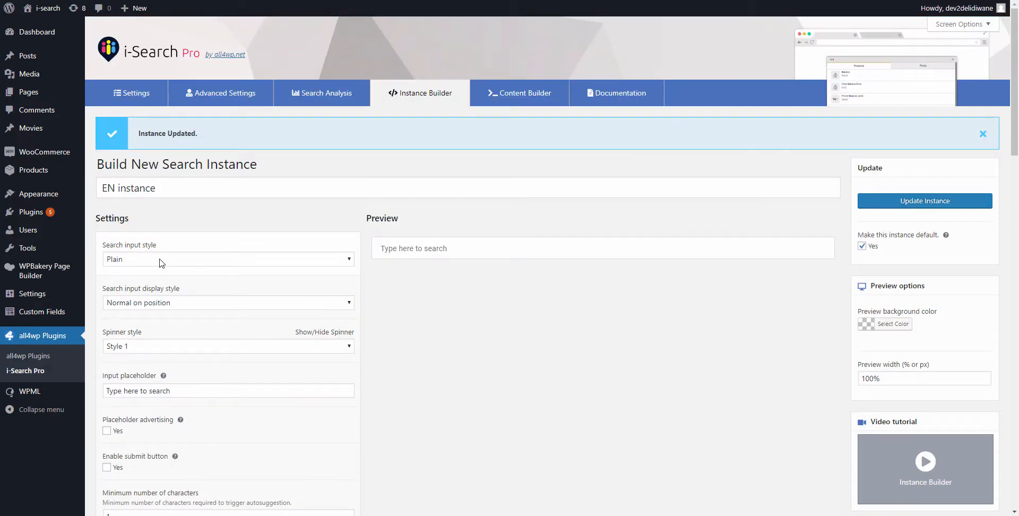
click(162, 259)
click(162, 281)
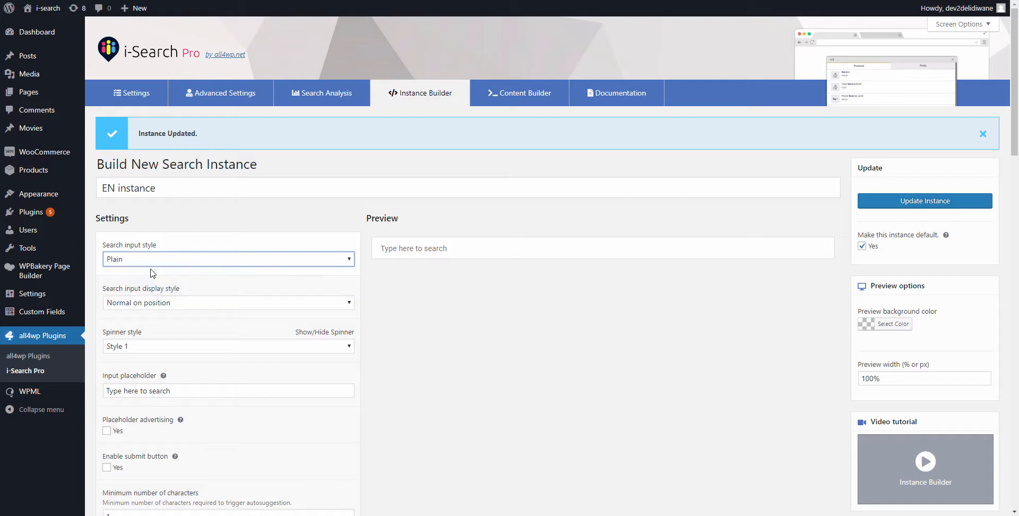
scroll(160, 382, down, 2)
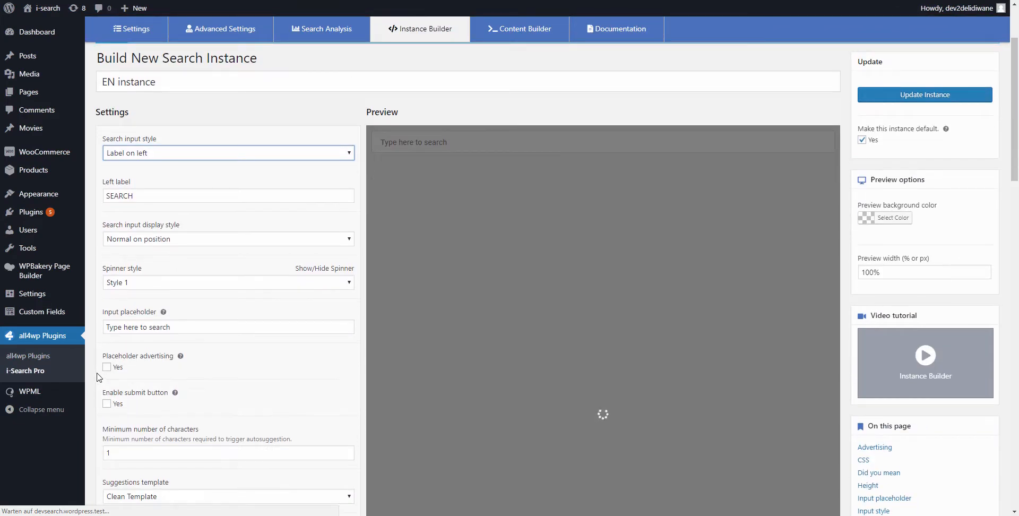
click(107, 404)
Set the suggestions width to Input width and preview the suggestions for "a".
scroll(388, 328, down, 6)
scroll(365, 340, down, 3)
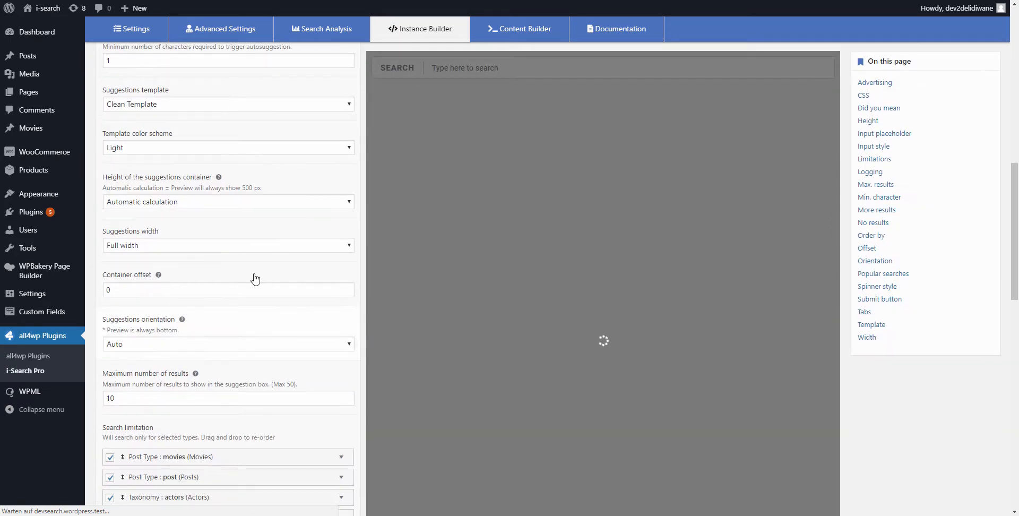
scroll(255, 276, up, 1)
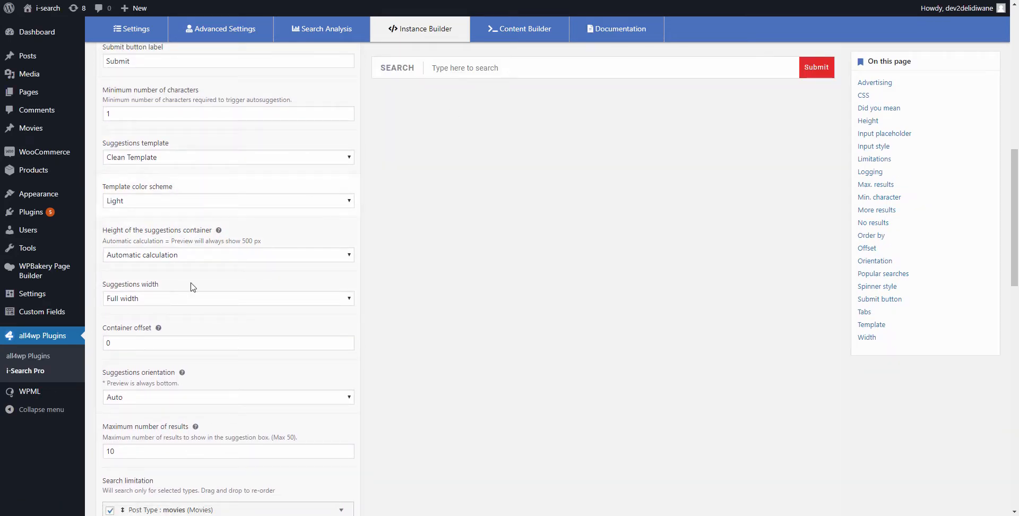
click(157, 300)
click(159, 322)
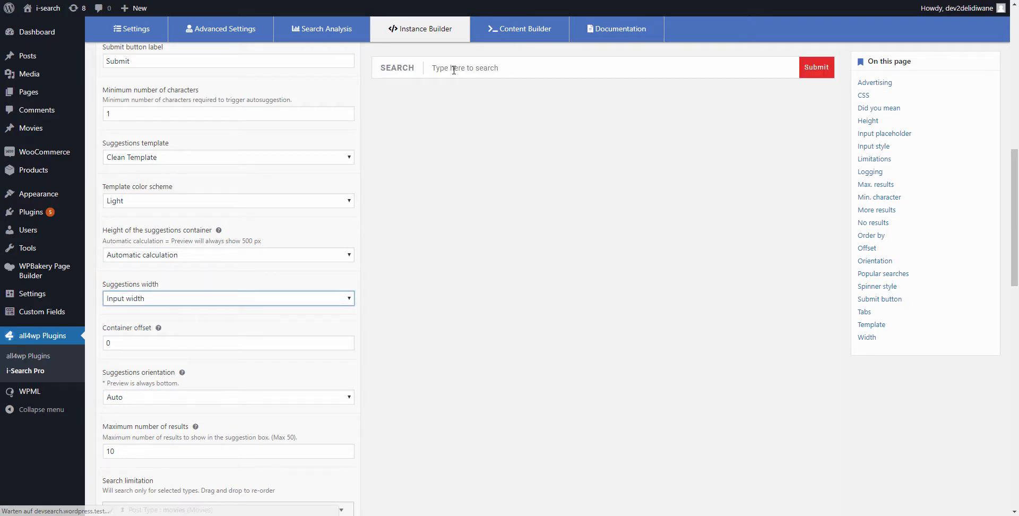
click(453, 68)
text(a)
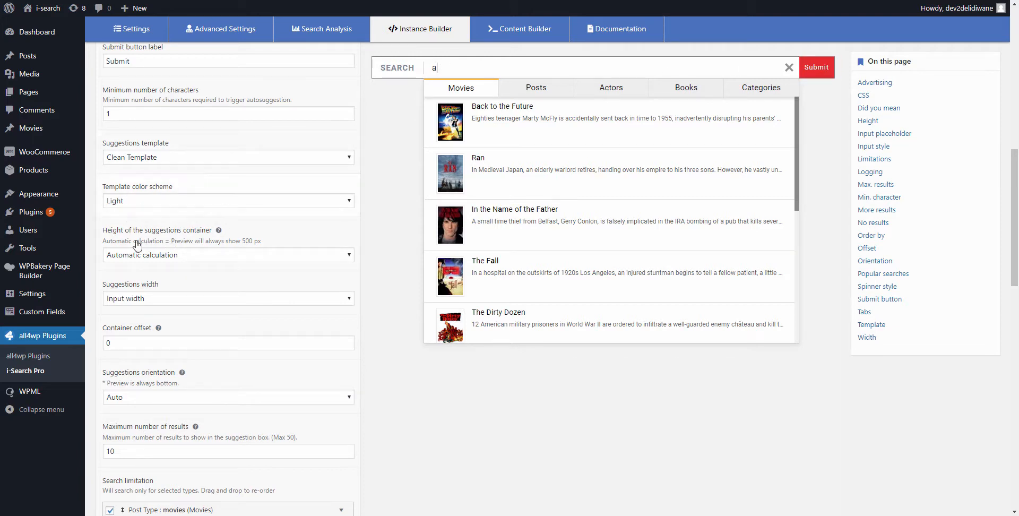
Set the suggestions width back to Full width and clear the preview search.
click(134, 300)
click(137, 322)
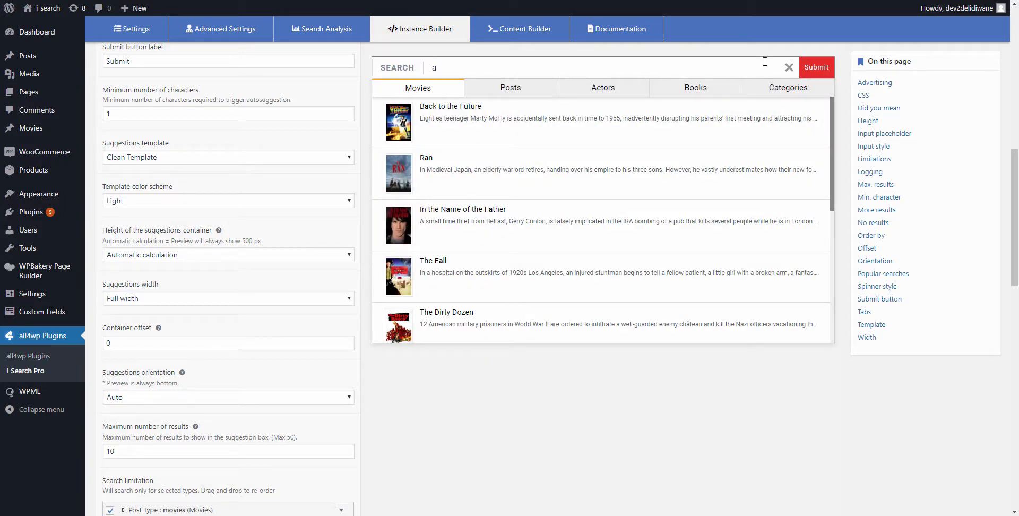
click(788, 69)
Set the container offset to 20 and search for "a" in the preview to check the gap.
scroll(620, 139, down, 1)
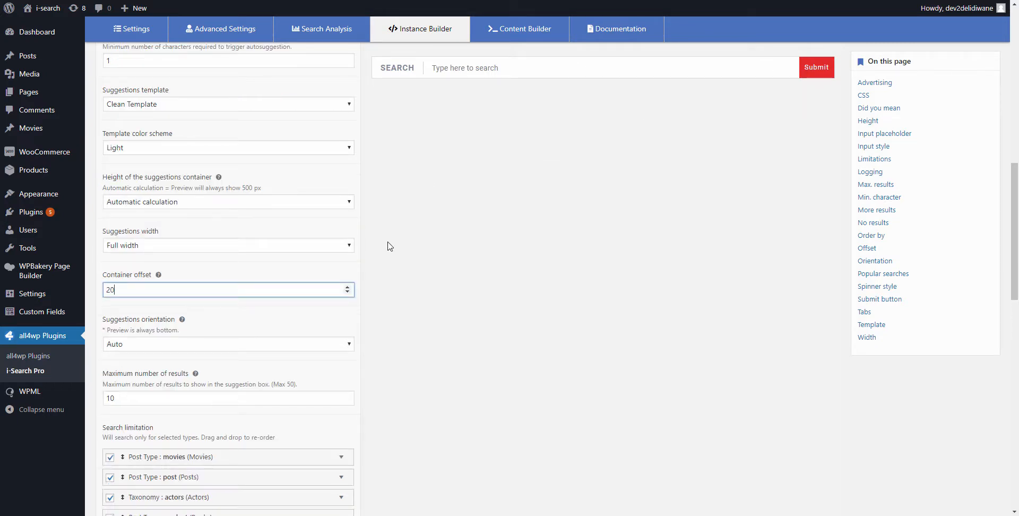
click(393, 259)
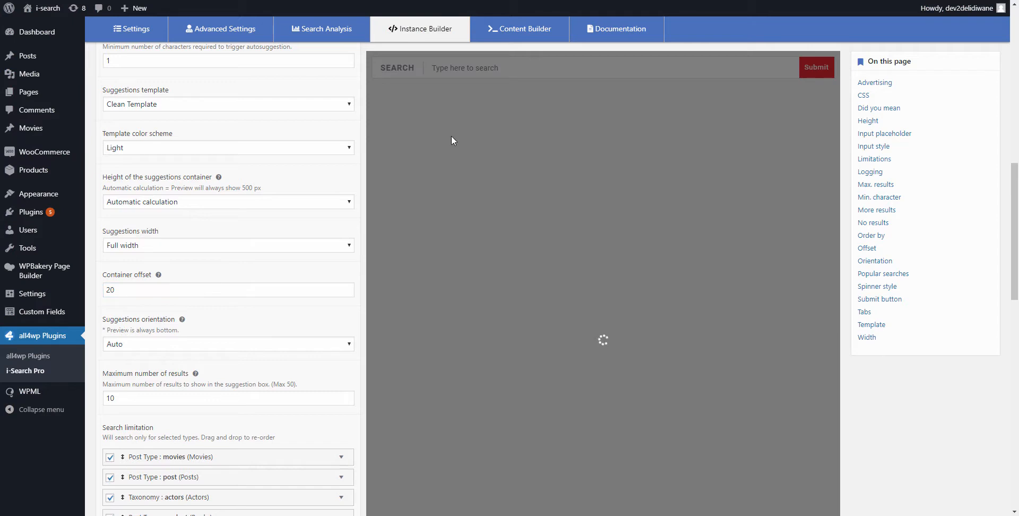
click(484, 73)
text(a)
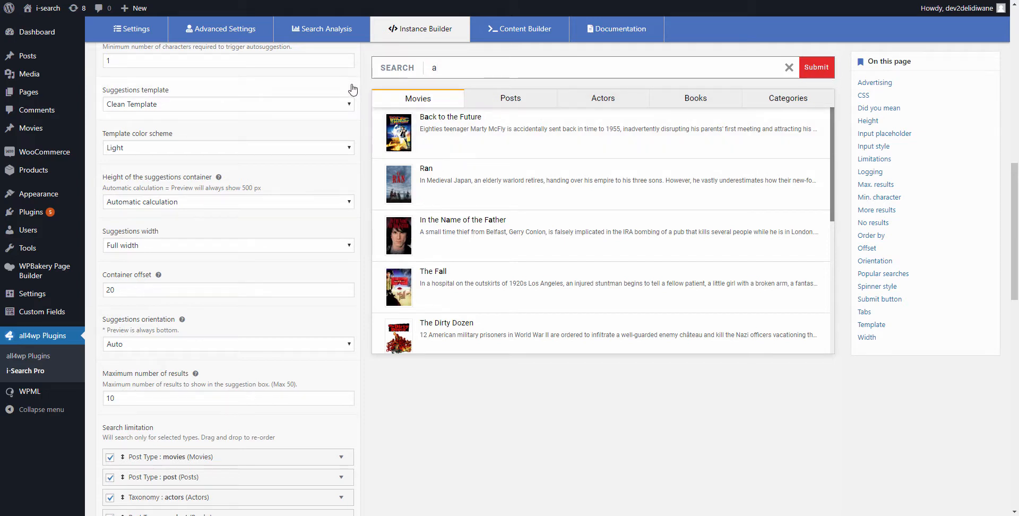
Set the container offset back to 0.
scroll(447, 431, down, 1)
scroll(447, 432, down, 3)
scroll(448, 433, up, 5)
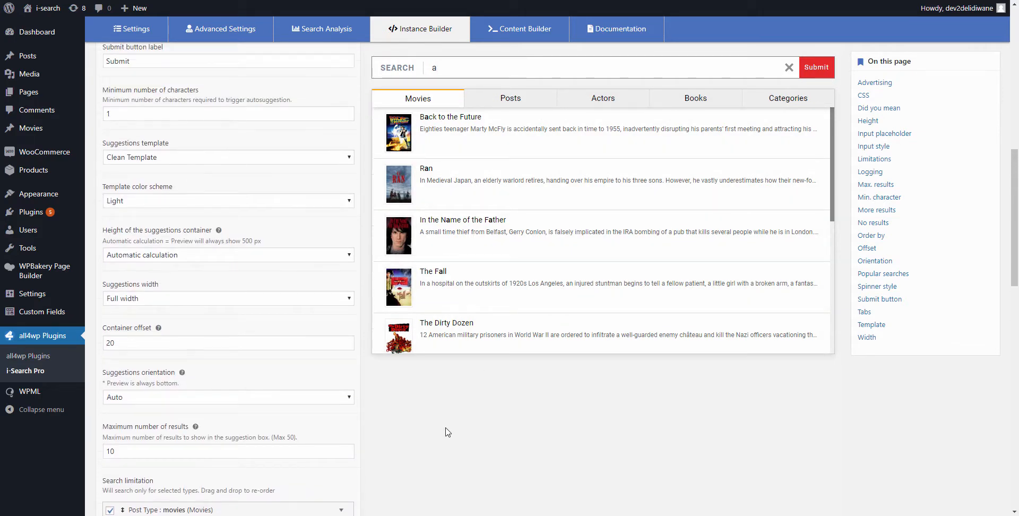
click(116, 343)
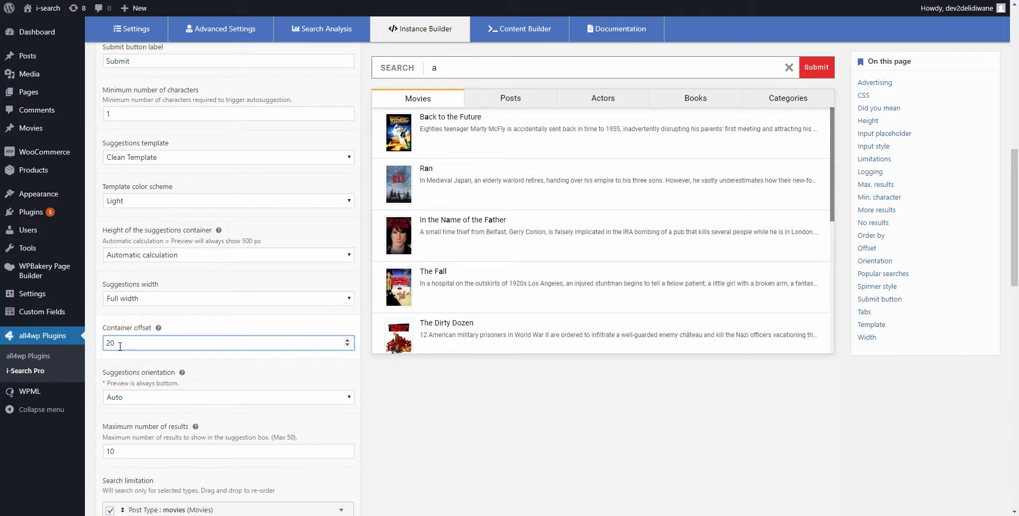
drag(115, 346, 83, 347)
text(0)
click(341, 425)
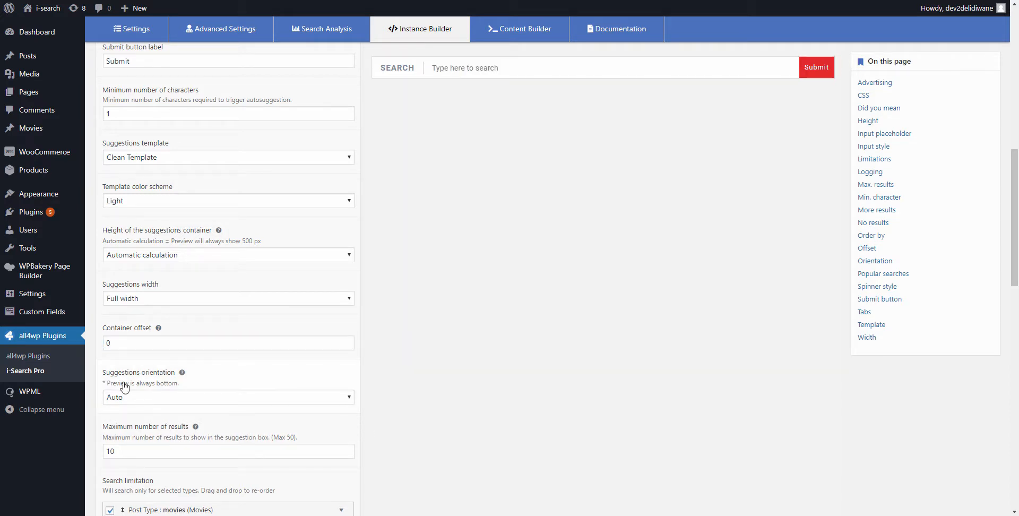
View the suggestions orientation options and resize the developer tools pane on the test shortcode page to check the suggestions placement.
click(163, 398)
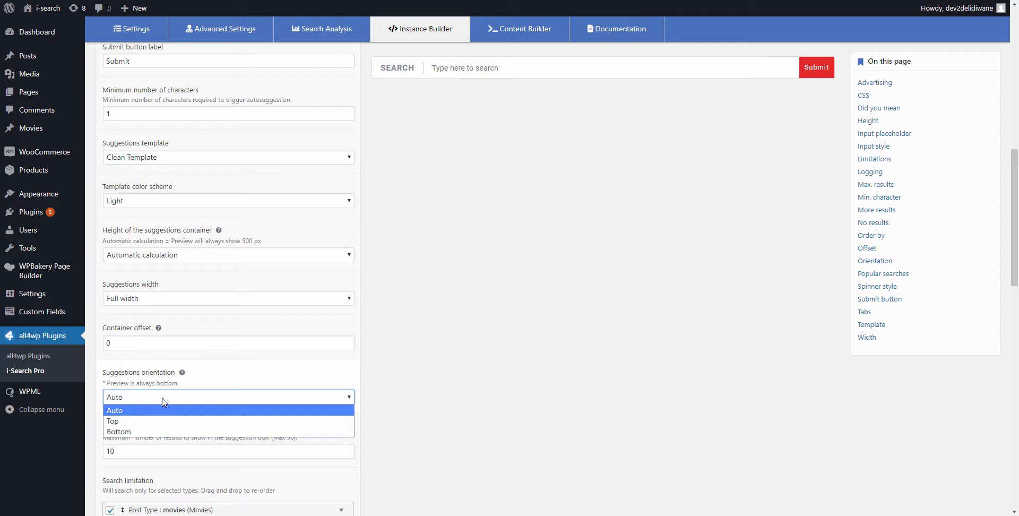
click(228, 386)
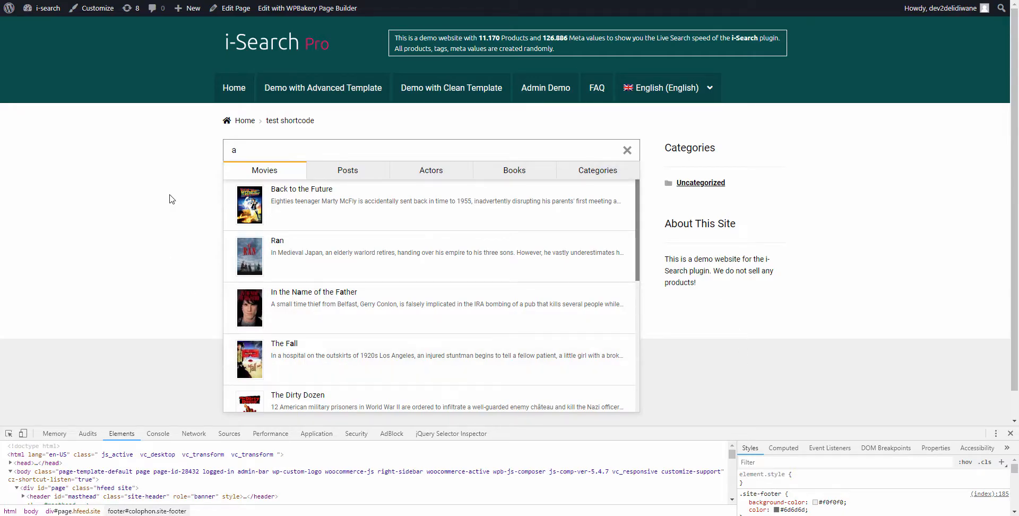
drag(692, 432, 675, 344)
drag(675, 285, 658, 456)
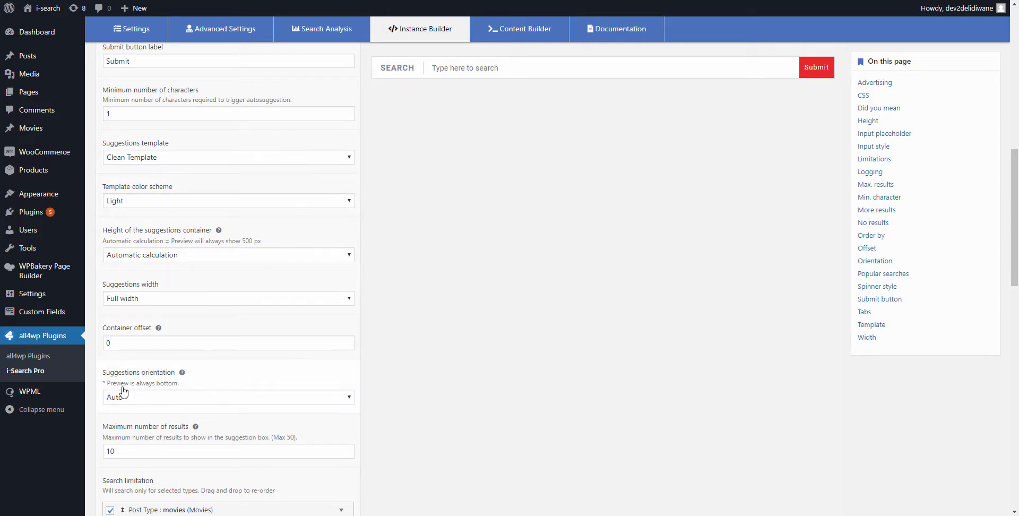
Review the suggestions orientation choices again and keep Auto selected.
click(137, 398)
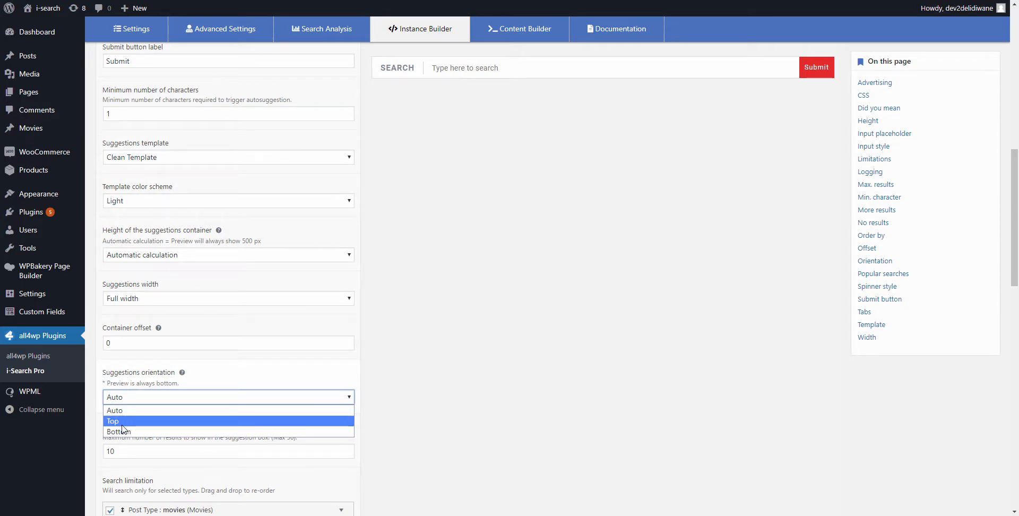
click(158, 412)
click(430, 395)
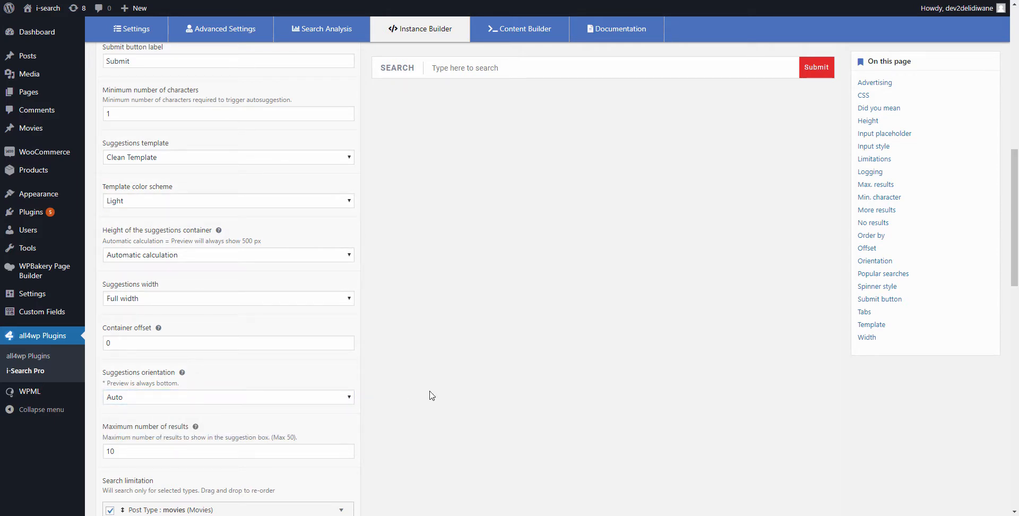
Set the maximum number of results to 5 and review the preview results for "a".
scroll(430, 395, down, 4)
scroll(429, 395, down, 2)
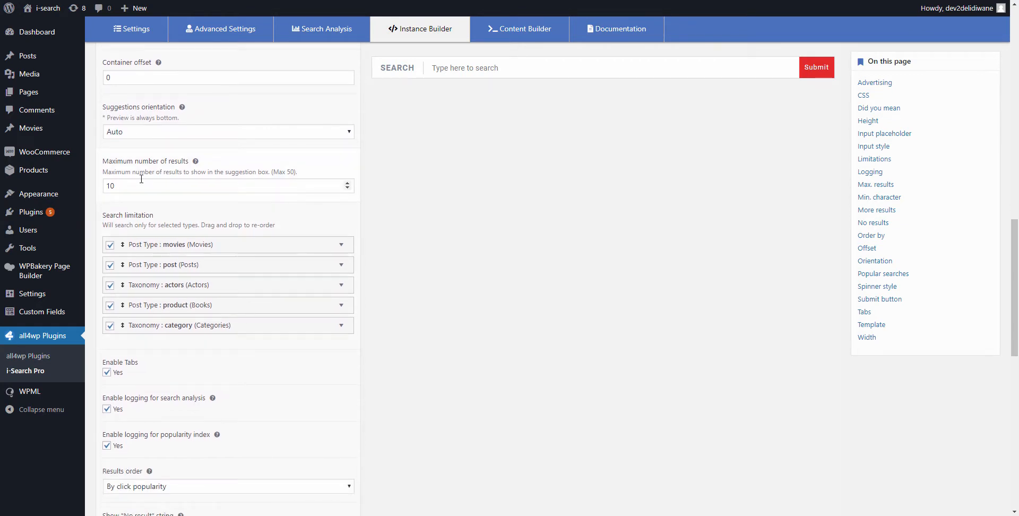
double_click(141, 183)
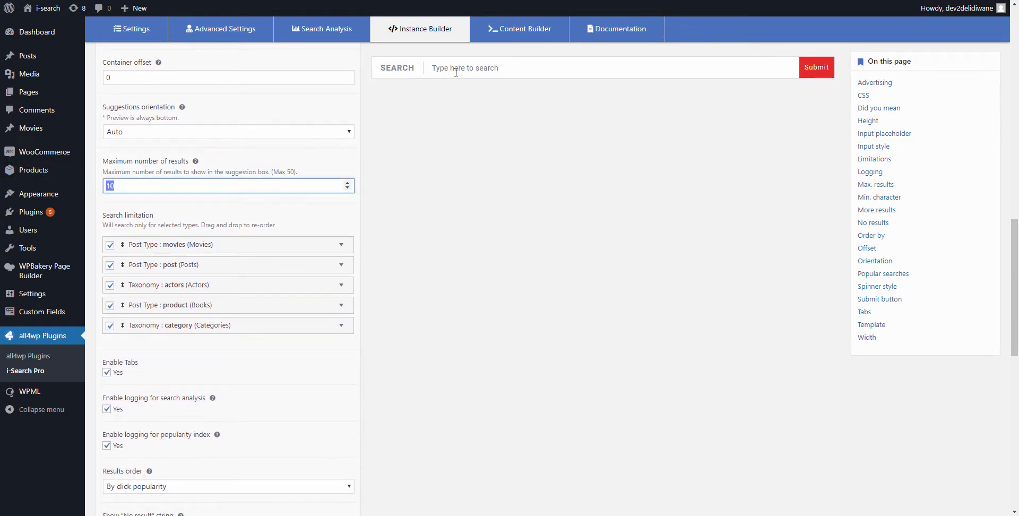
click(502, 234)
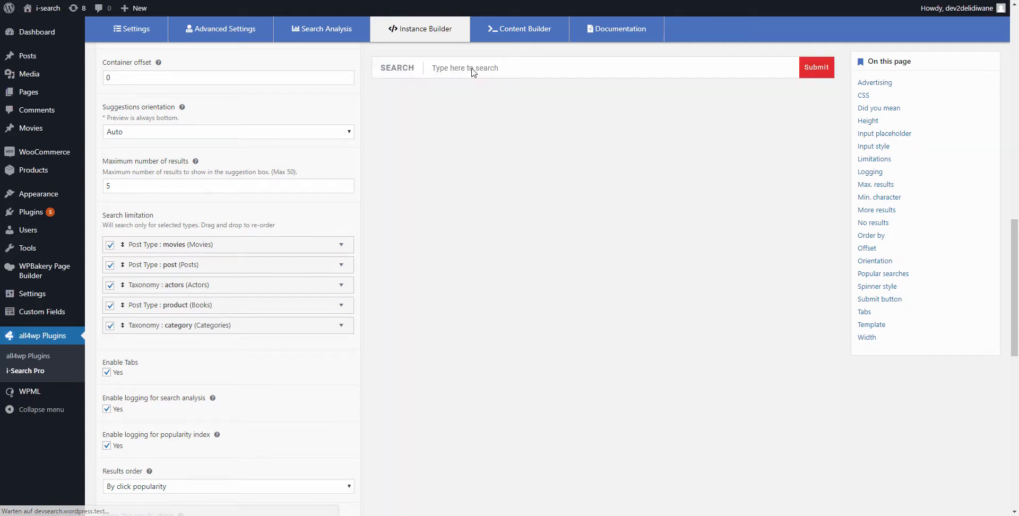
click(471, 68)
text(a)
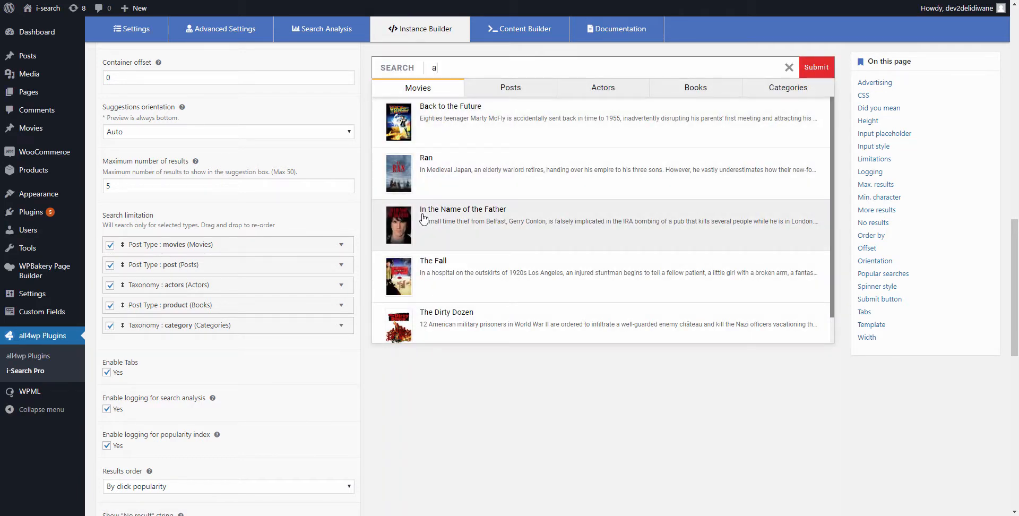
scroll(428, 309, down, 1)
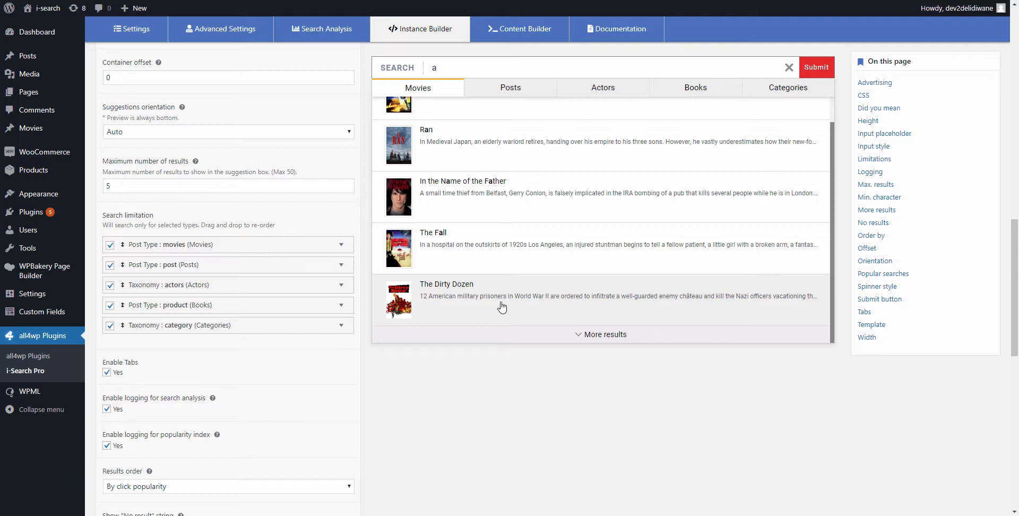
scroll(501, 307, up, 1)
click(428, 242)
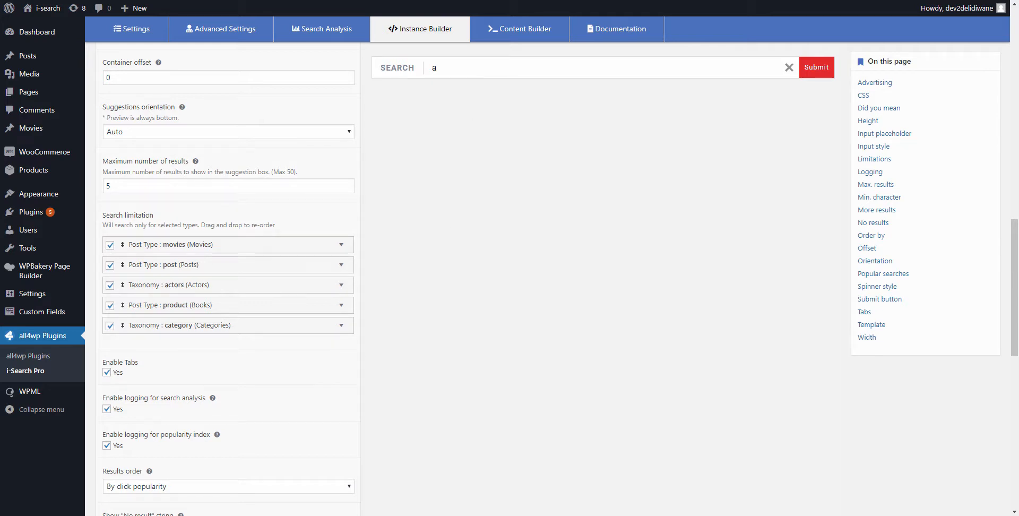
Check the order of the tabs in the general settings and return to the instance preview suggestions for "a".
click(130, 30)
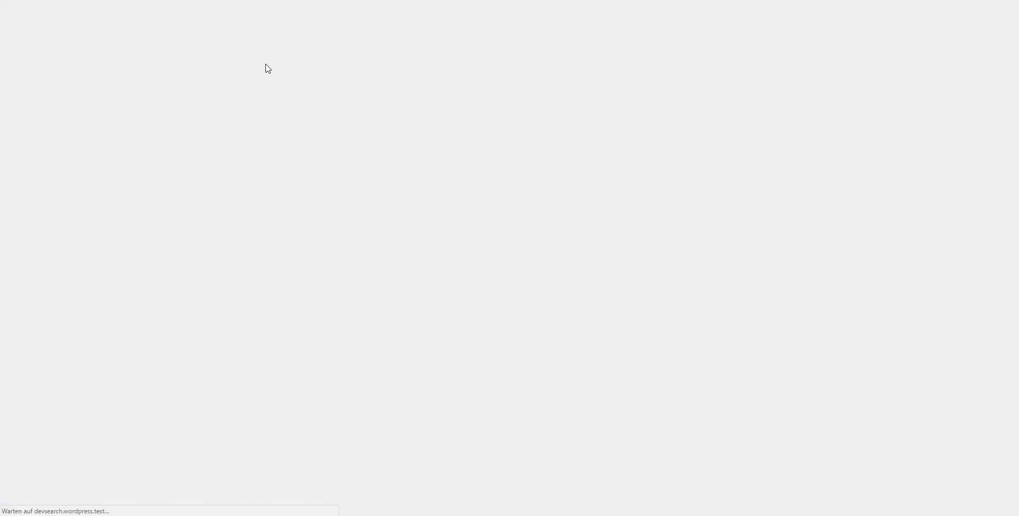
scroll(385, 244, down, 3)
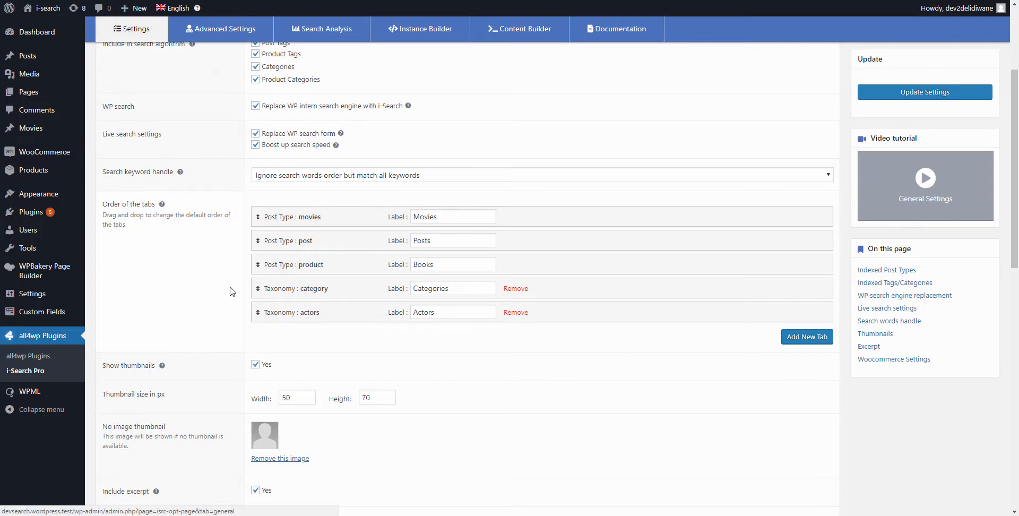
click(419, 28)
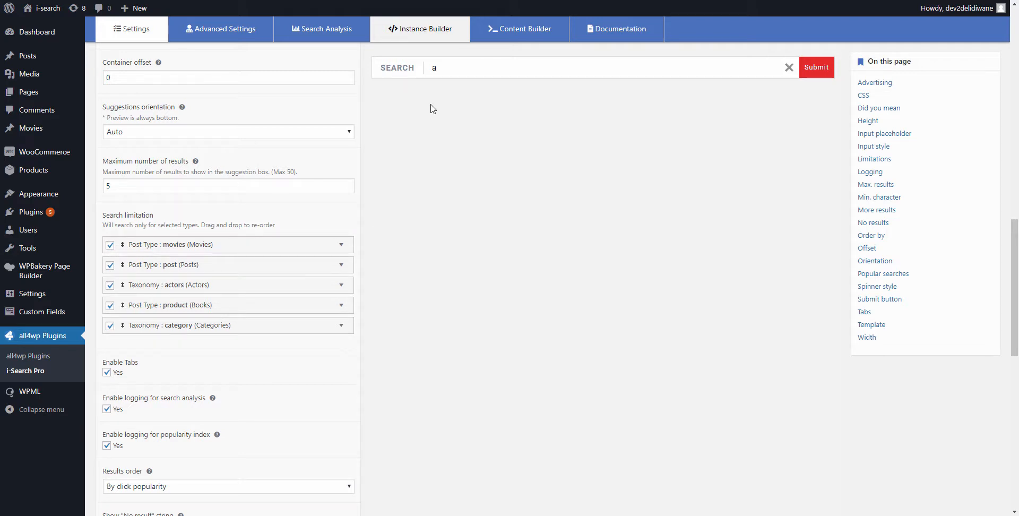
click(459, 68)
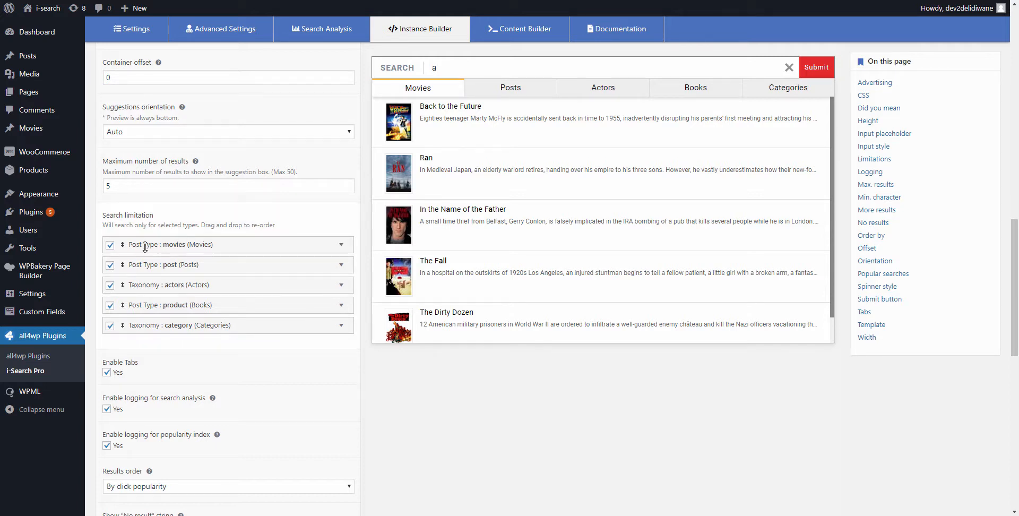
Exclude Posts, Books and Categories from the search limitation and review the preview results for "a".
click(110, 264)
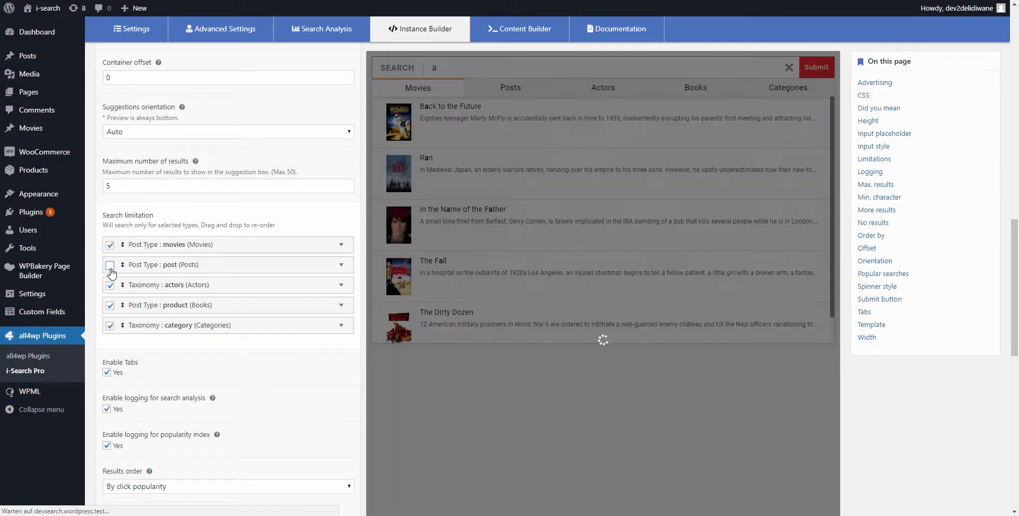
click(110, 306)
click(108, 325)
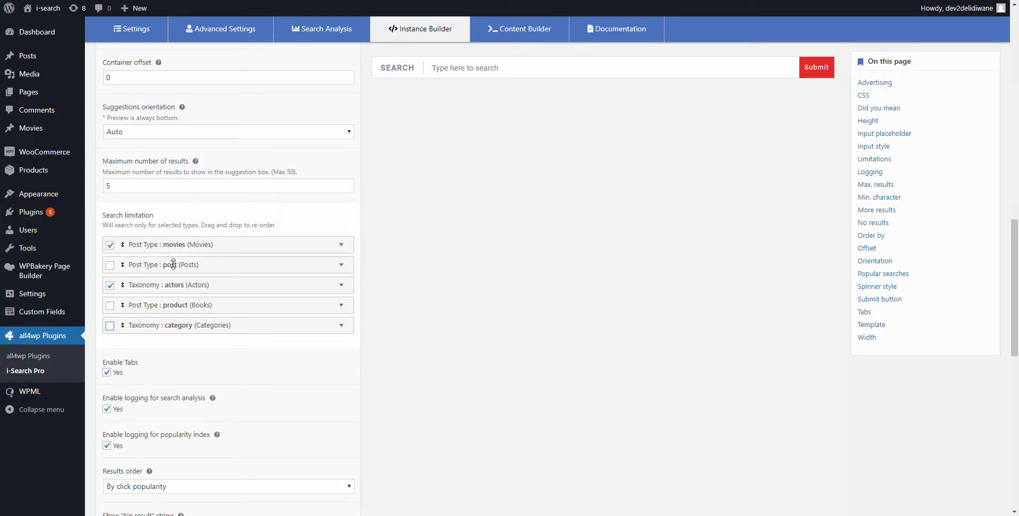
click(546, 73)
text(a)
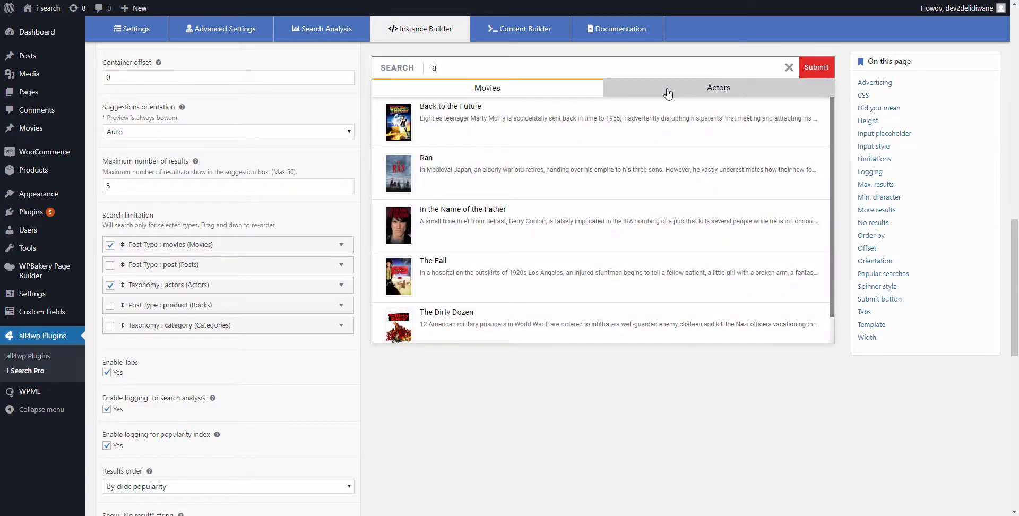
scroll(605, 207, down, 1)
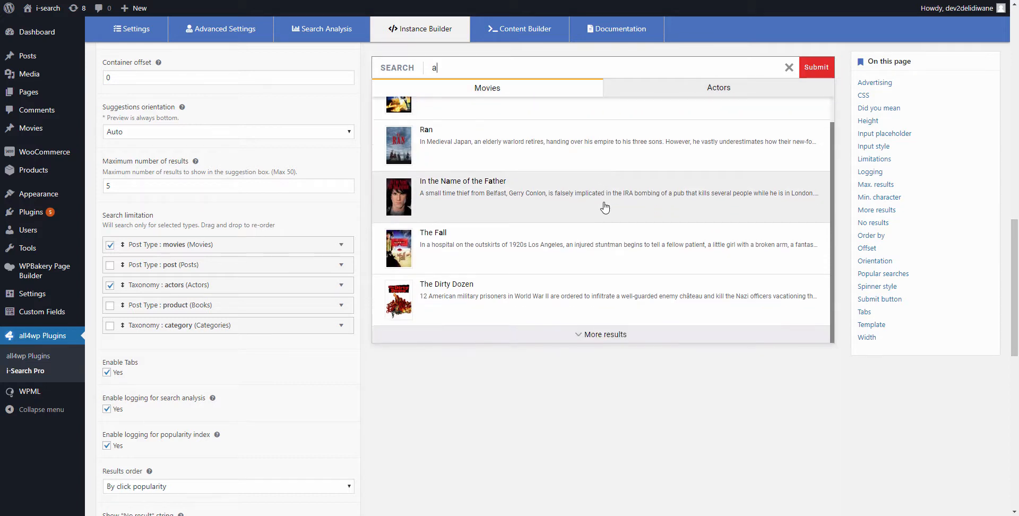
scroll(605, 207, up, 1)
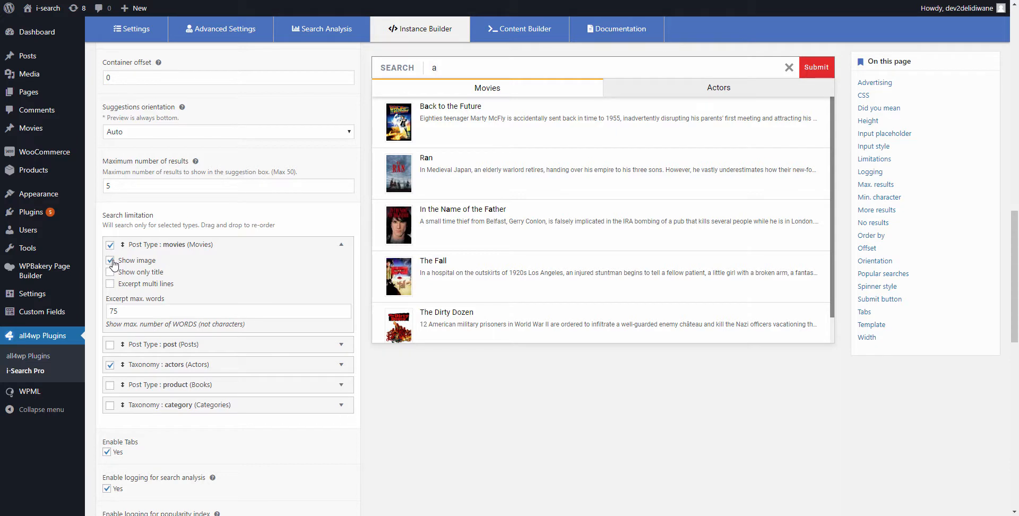
Turn off images for the Movies post type and review the preview results for "a".
click(109, 261)
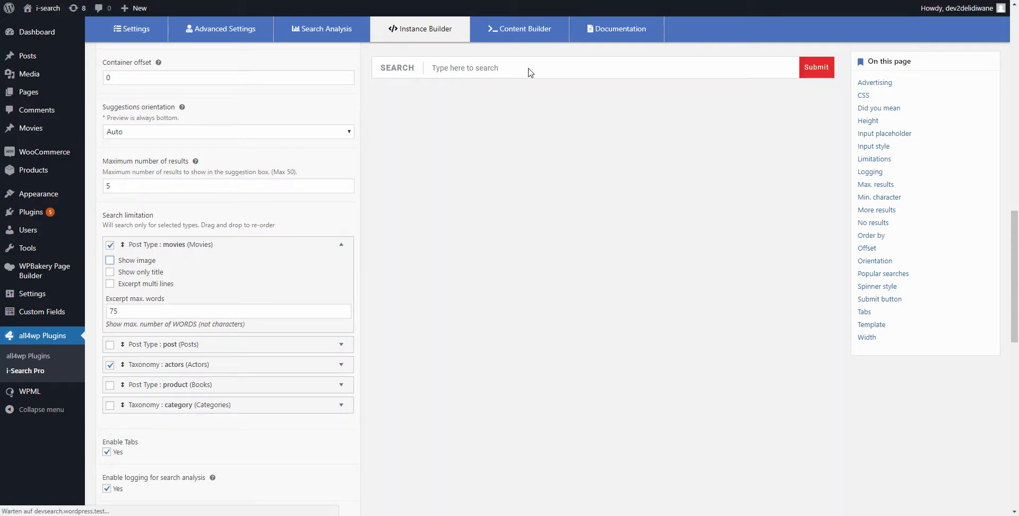
click(529, 68)
text(a)
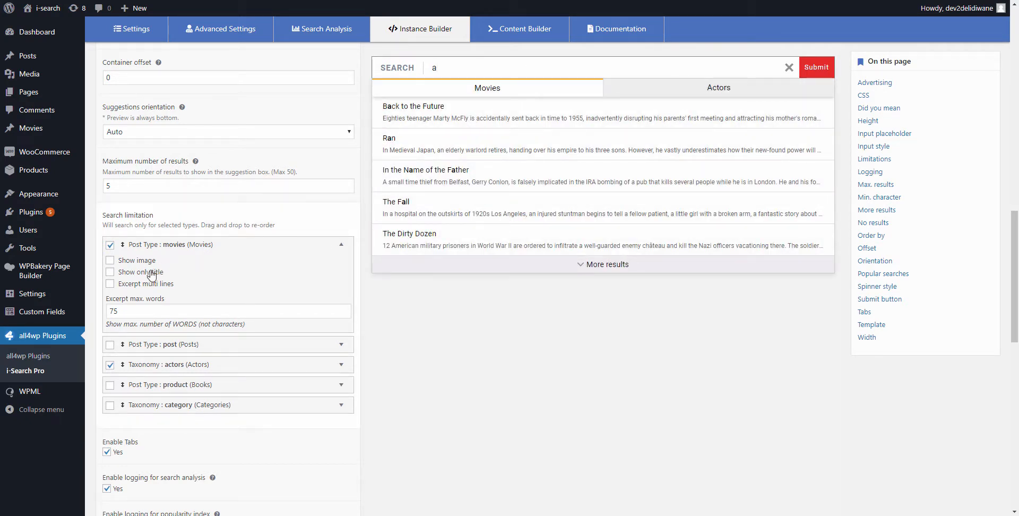
Try the title-only display for Movies, turn it off again and enable multi-line excerpts.
click(110, 273)
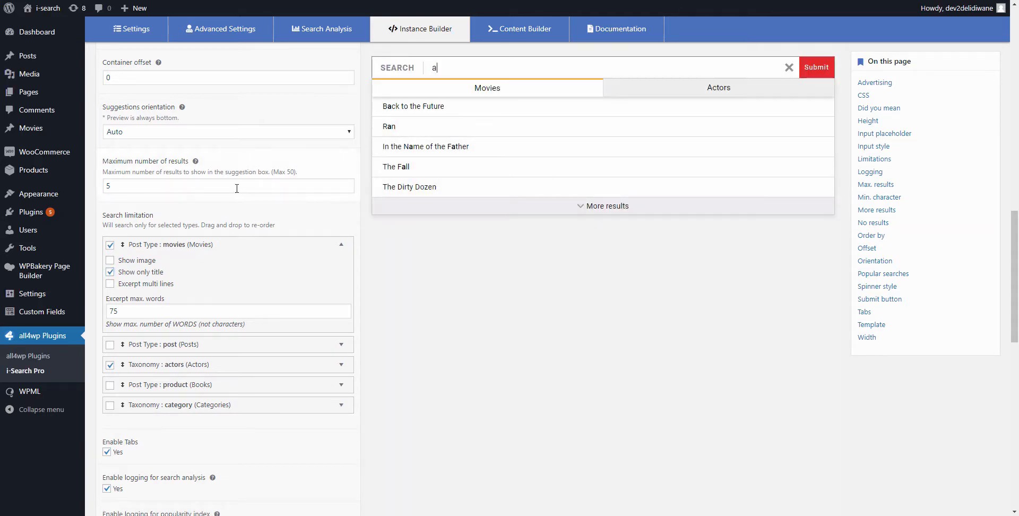
click(110, 272)
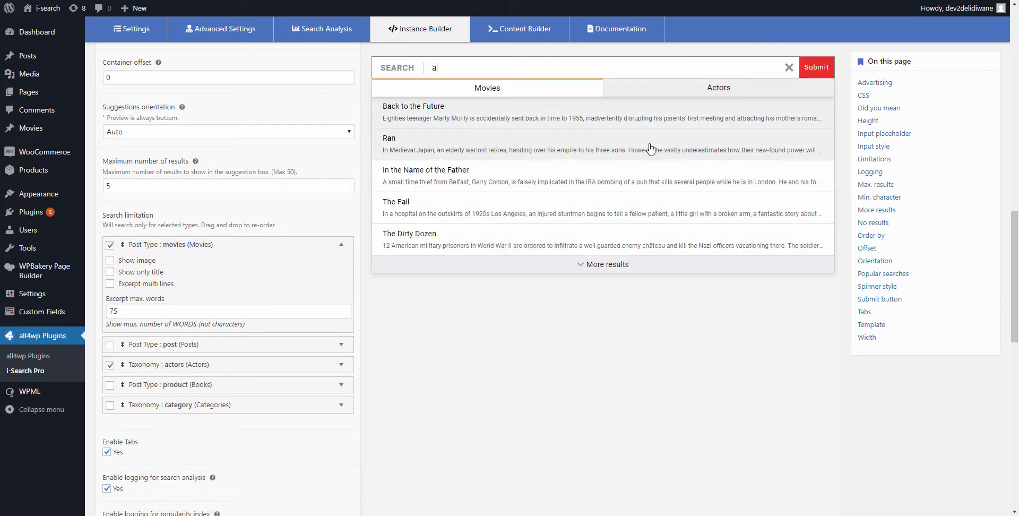
click(110, 283)
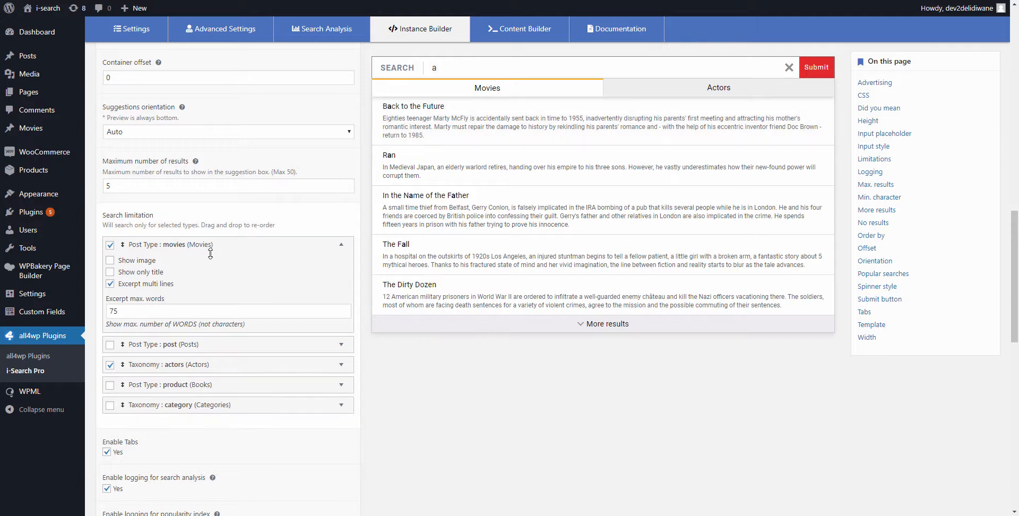
Set the maximum excerpt words for Movies to 10 and review the preview results for "a".
double_click(136, 310)
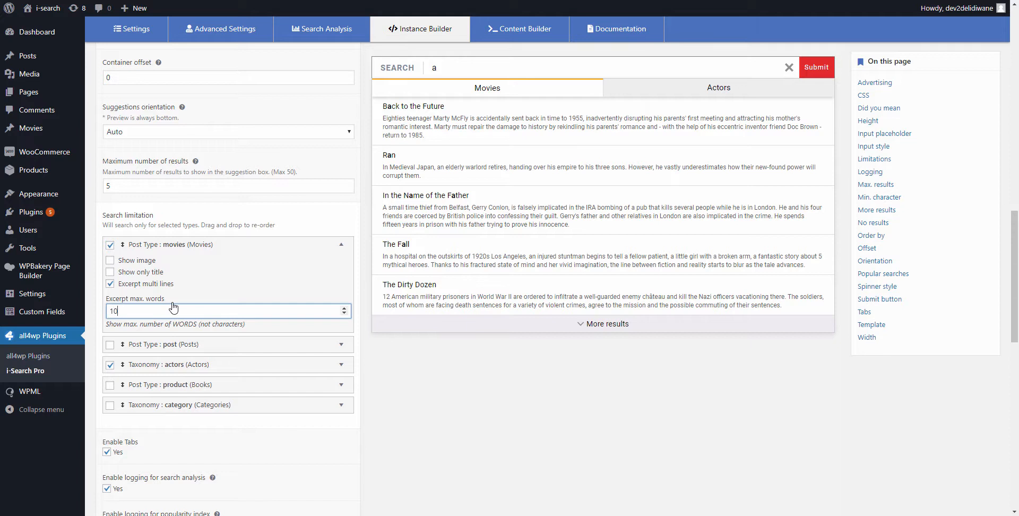
click(596, 442)
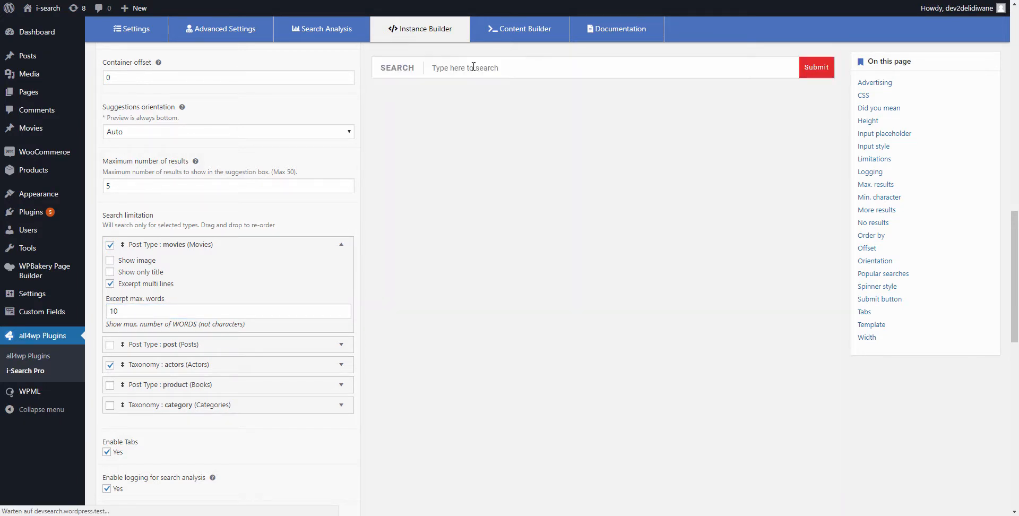
click(472, 66)
text(a)
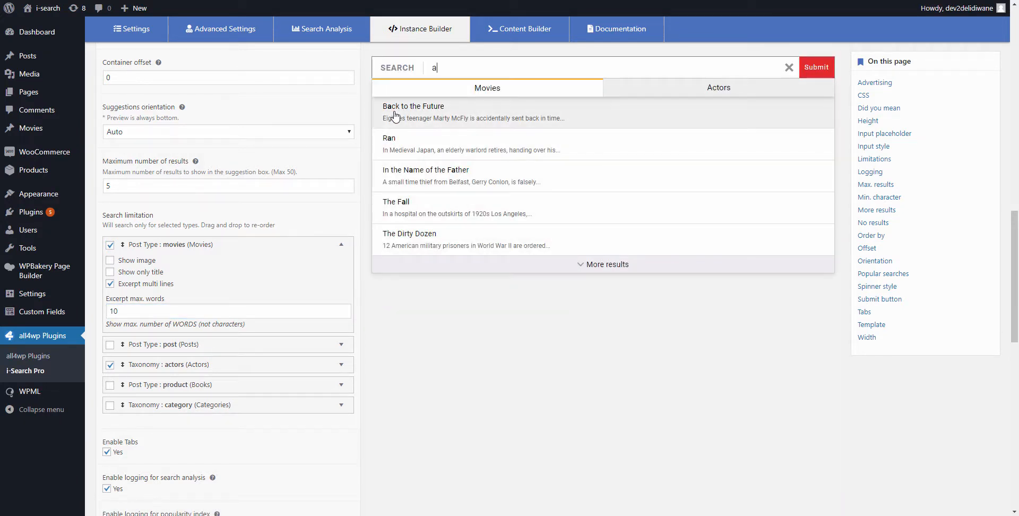
Set the maximum excerpt words for Movies to 75 and disable multi-line excerpts.
click(155, 307)
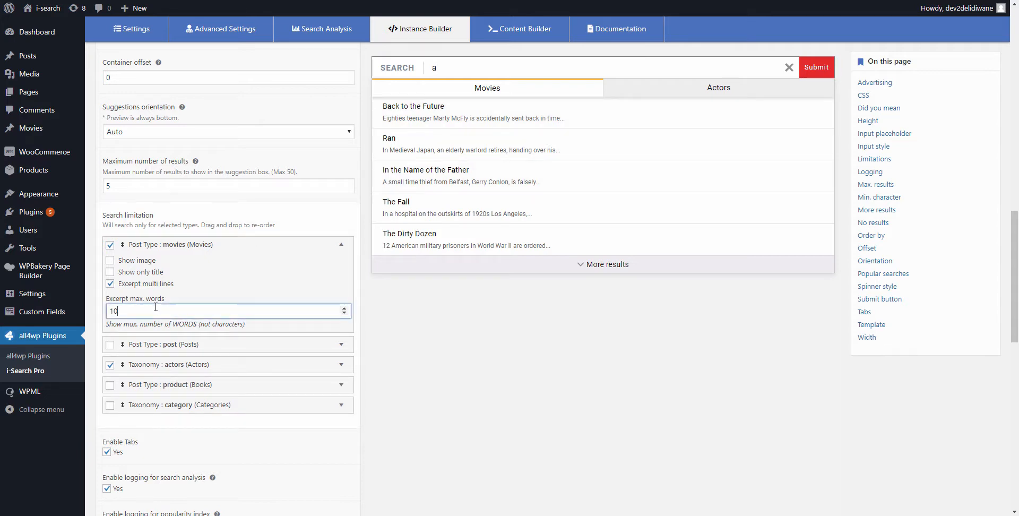
mouse_move(62, 311)
key(BackSpace)
key(BackSpace)
text(75)
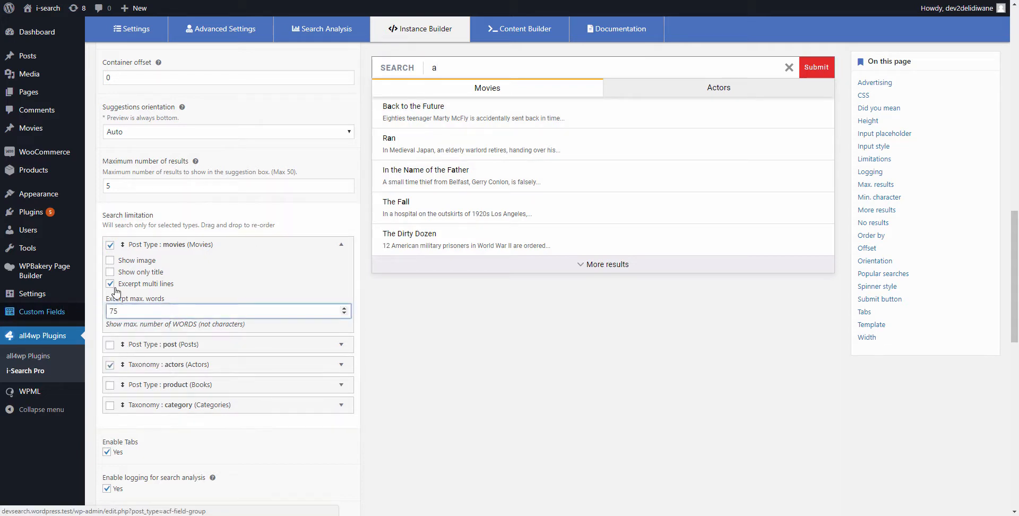
click(114, 284)
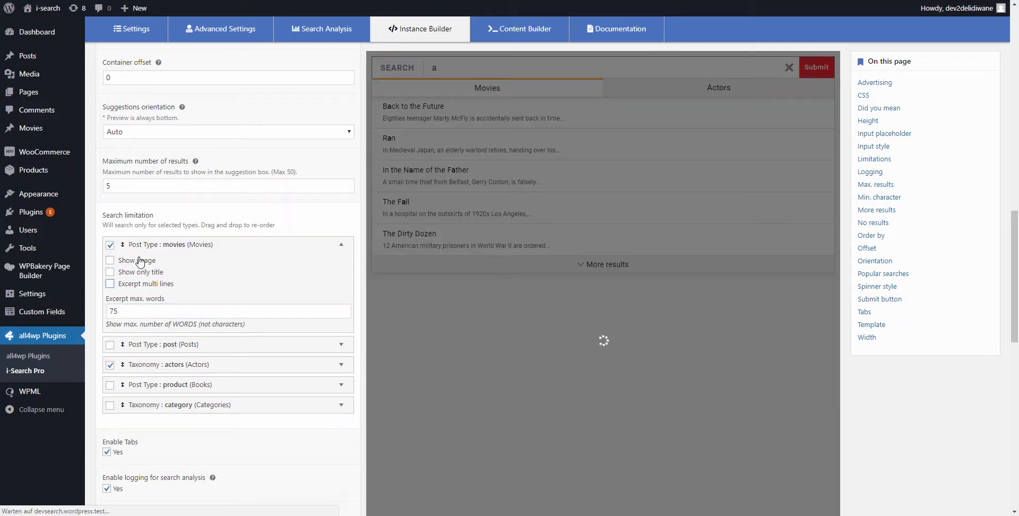
Collapse the Movies options, glance at the Posts options and review the preview results for "a".
click(342, 248)
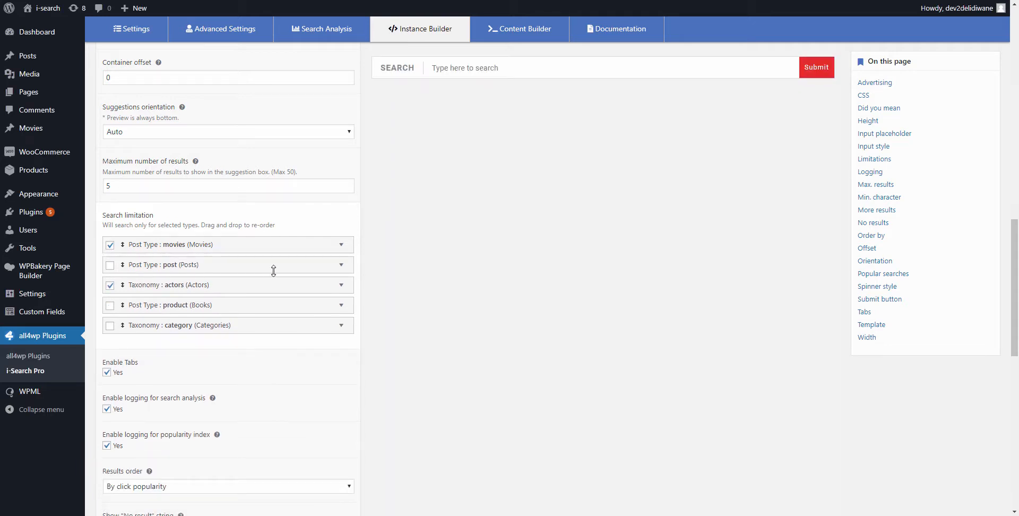
click(340, 268)
click(339, 266)
click(537, 66)
text(a)
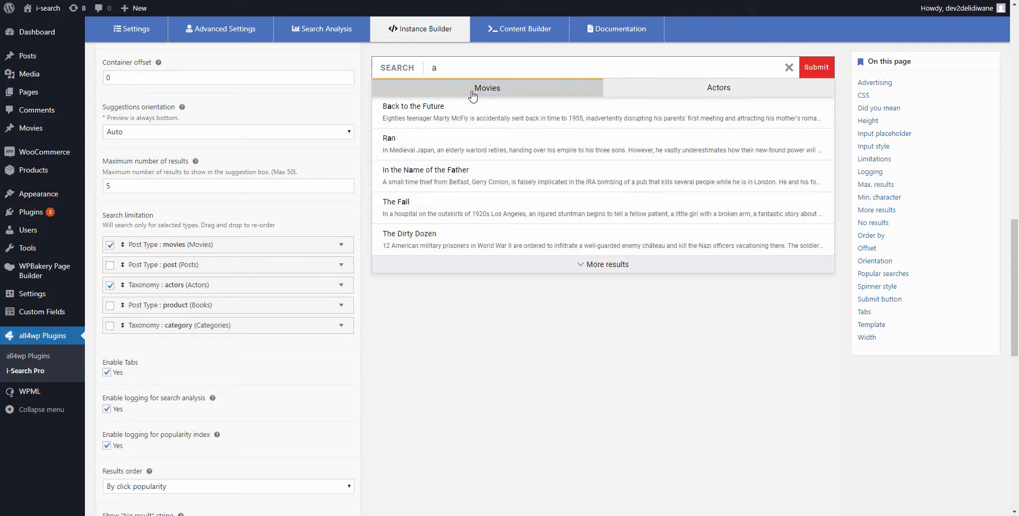
Turn on images for the Movies post type and collapse its options.
click(506, 354)
click(341, 245)
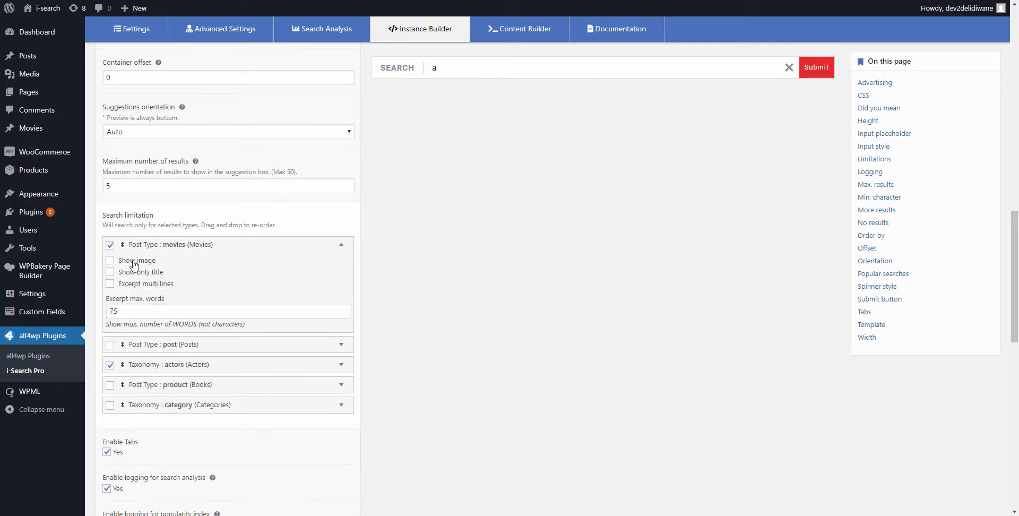
click(145, 261)
click(341, 245)
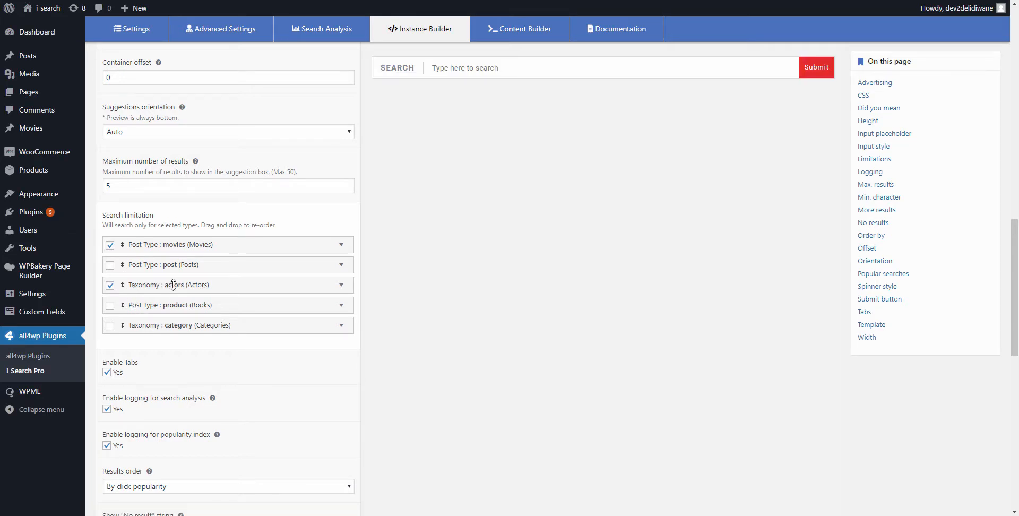
Move Actors above Movies in the search limitation order and check the tab order in the preview for "a".
drag(173, 285, 178, 230)
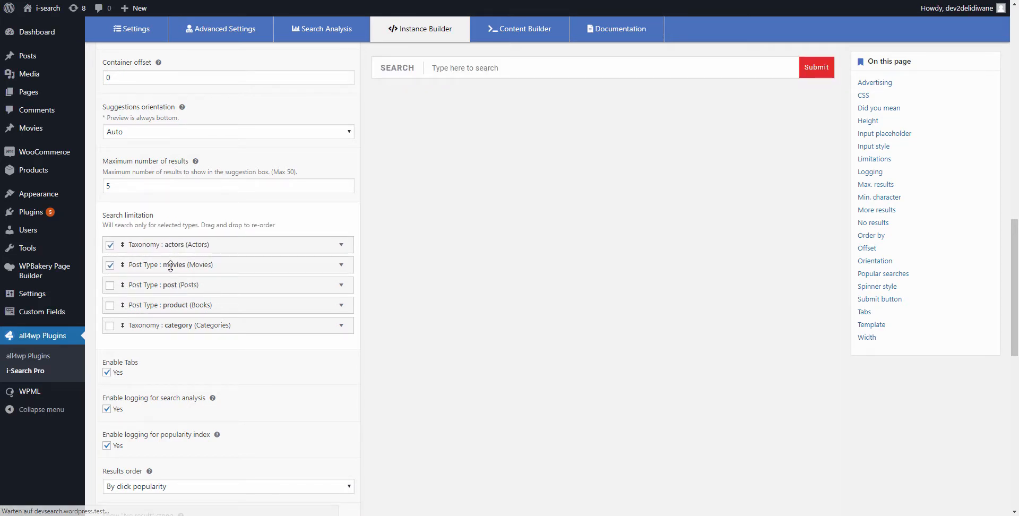
click(480, 68)
text(a)
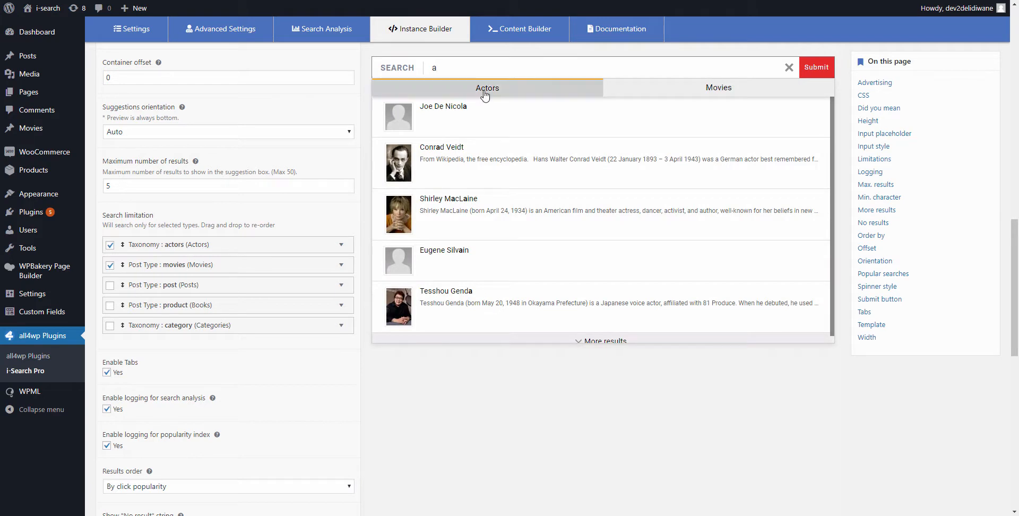
click(683, 91)
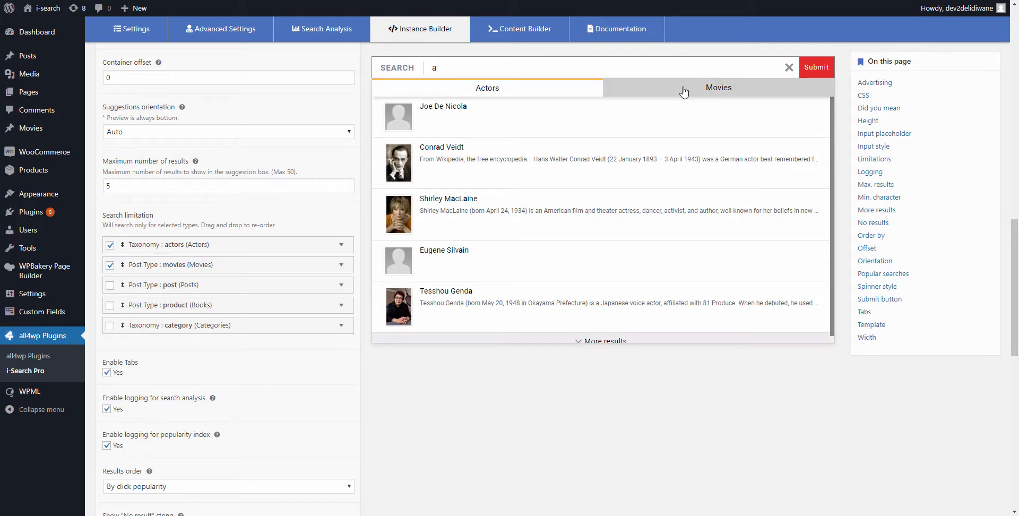
click(558, 96)
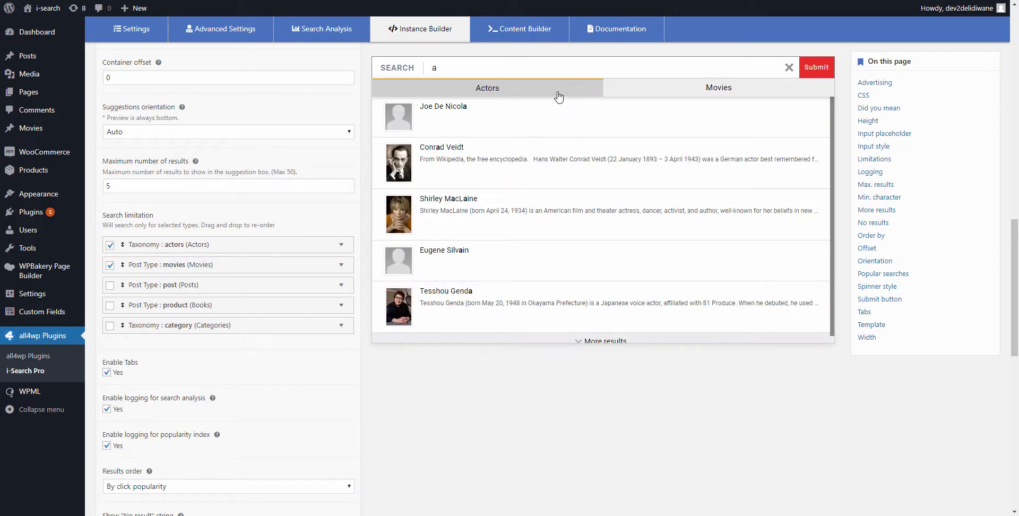
Place Actors directly below Movies in the search limitation order and review the preview results for "a".
drag(191, 245, 188, 273)
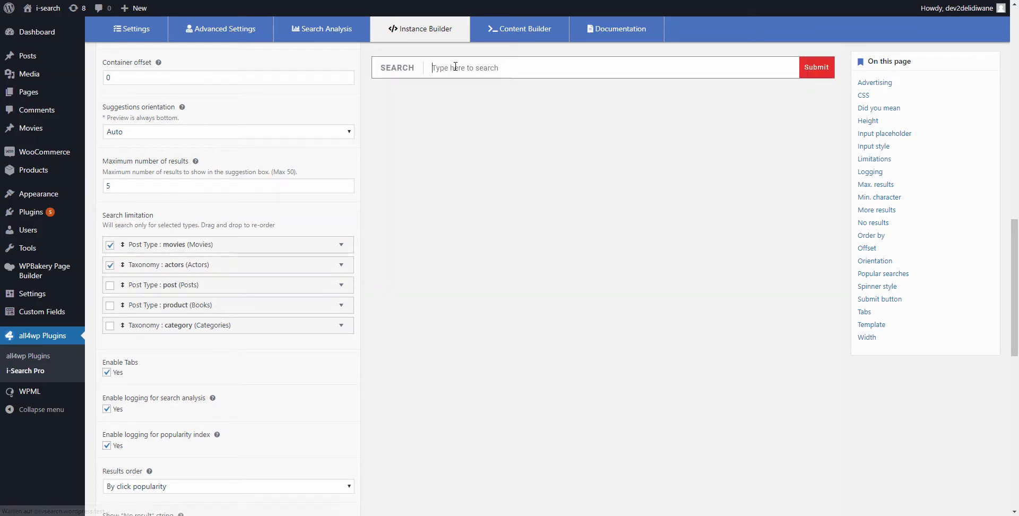
click(455, 67)
text(a)
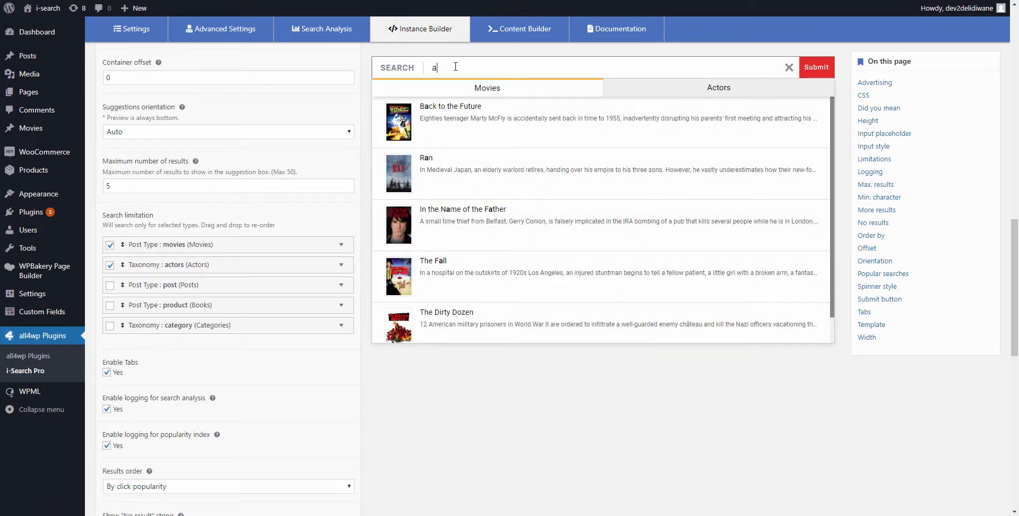
click(415, 416)
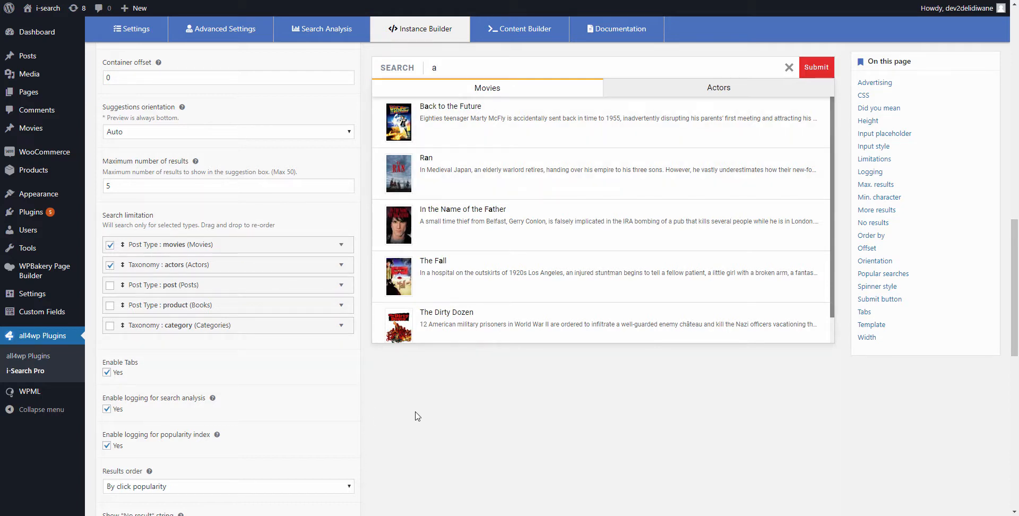
Disable tabs, keep the post type divider enabled and search the preview for "a".
click(107, 373)
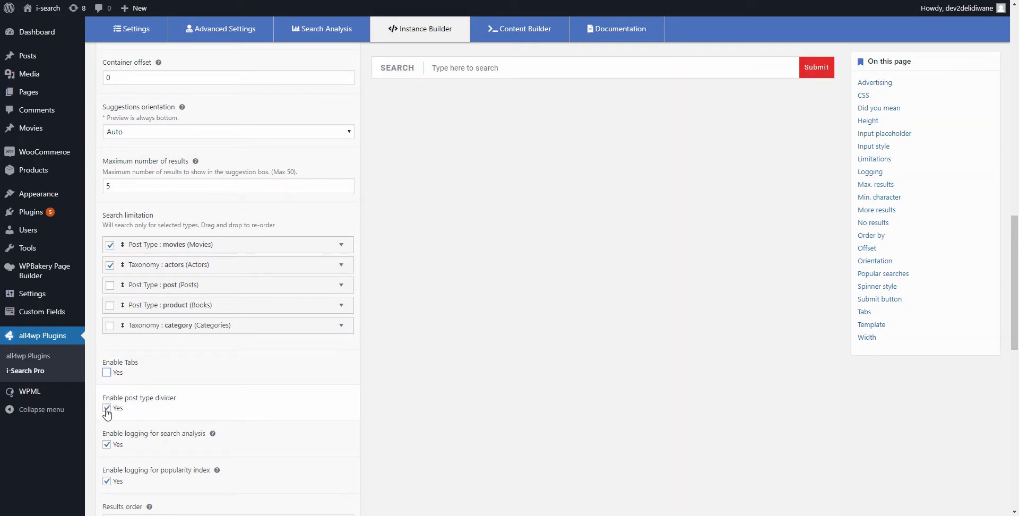
click(107, 404)
click(544, 70)
text(a)
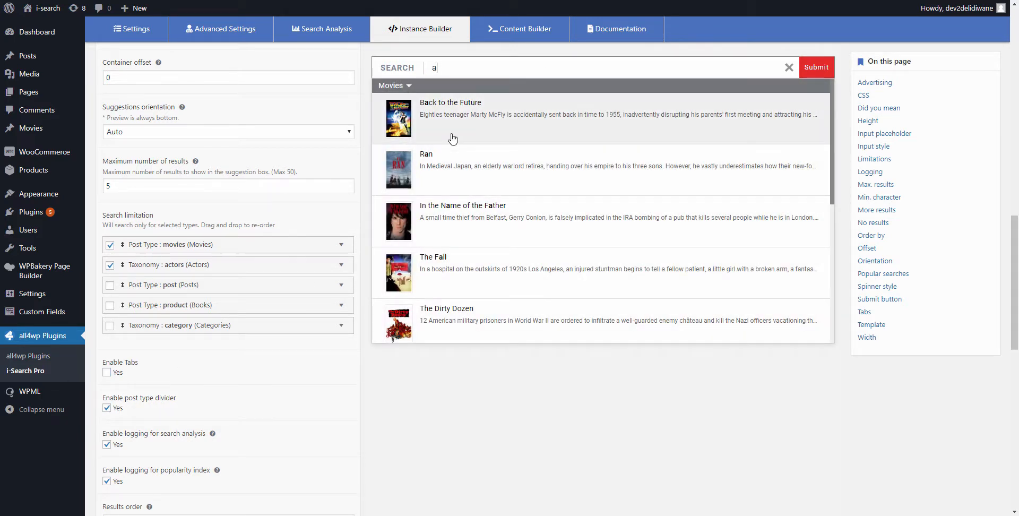
Examine the divided Movies and Actors sections in the preview and load more Actors results.
scroll(453, 136, down, 5)
scroll(425, 106, down, 4)
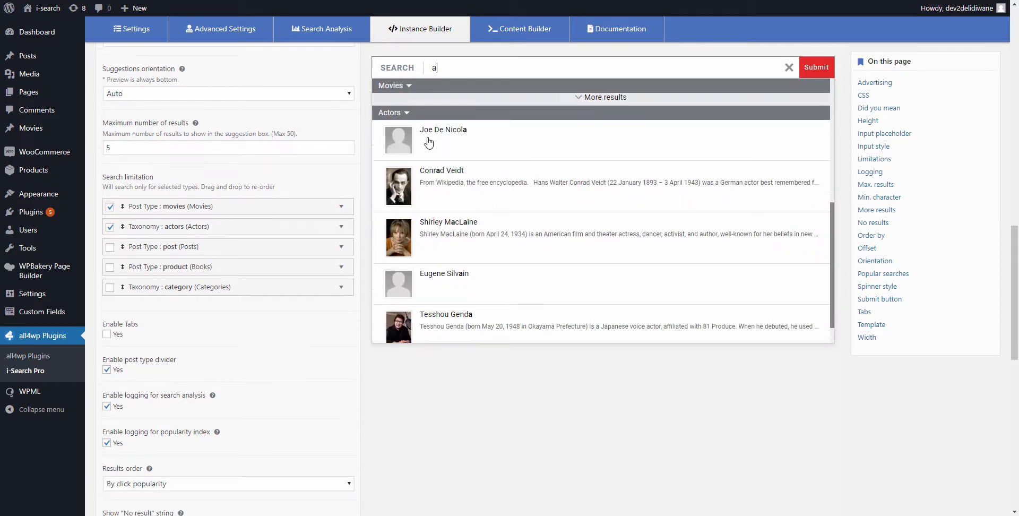
click(605, 336)
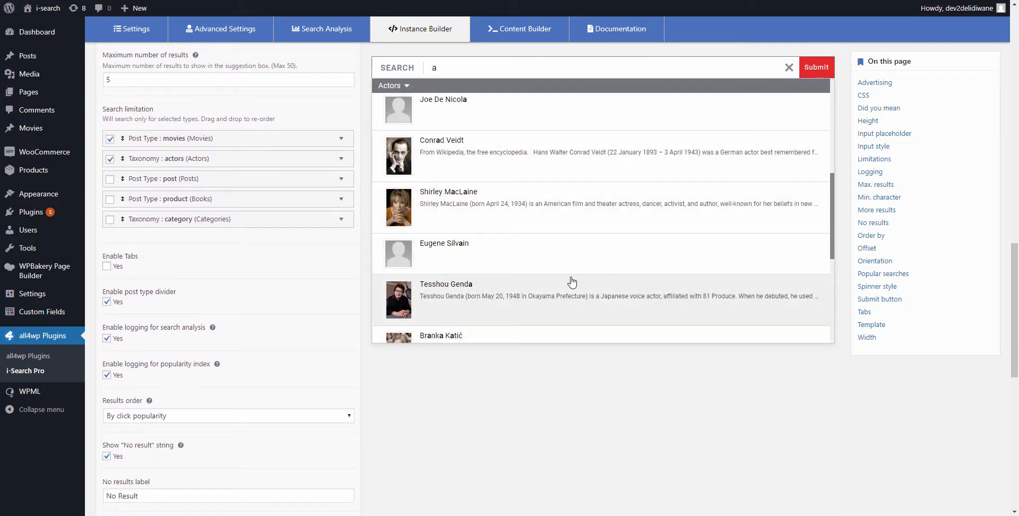
scroll(519, 188, up, 3)
scroll(532, 215, down, 6)
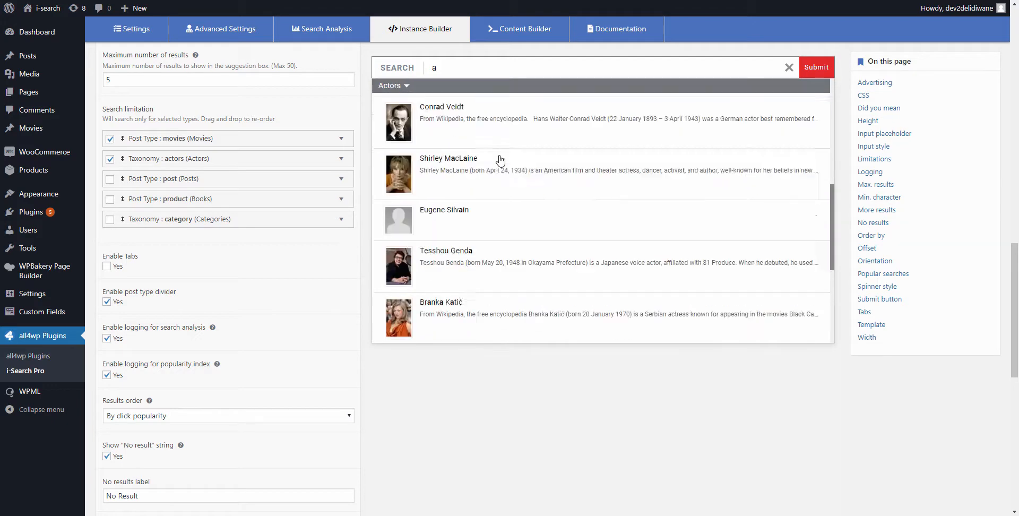
scroll(285, 160, up, 1)
scroll(285, 160, up, 1)
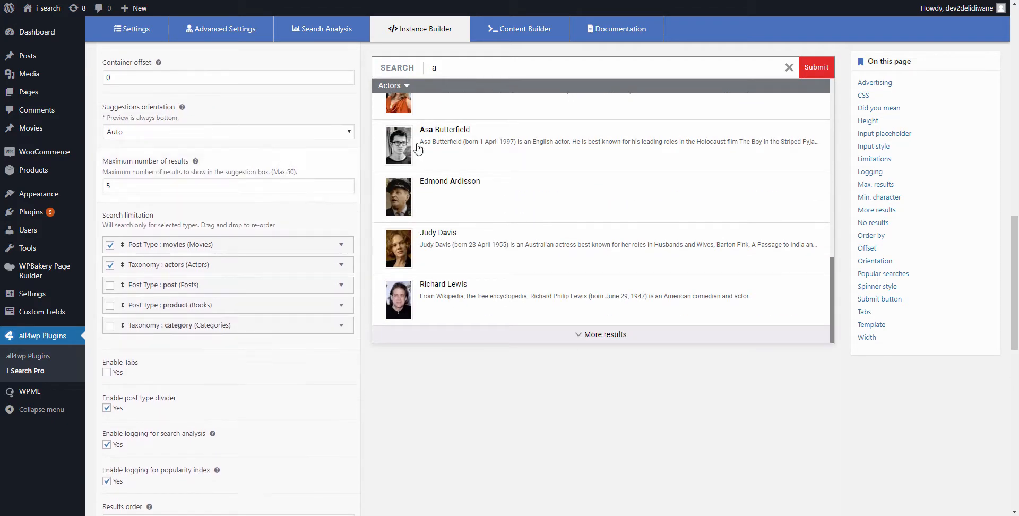
Disable the post type divider and review how the movie and actor results for "a" are listed in the preview.
scroll(509, 173, up, 6)
scroll(509, 173, down, 6)
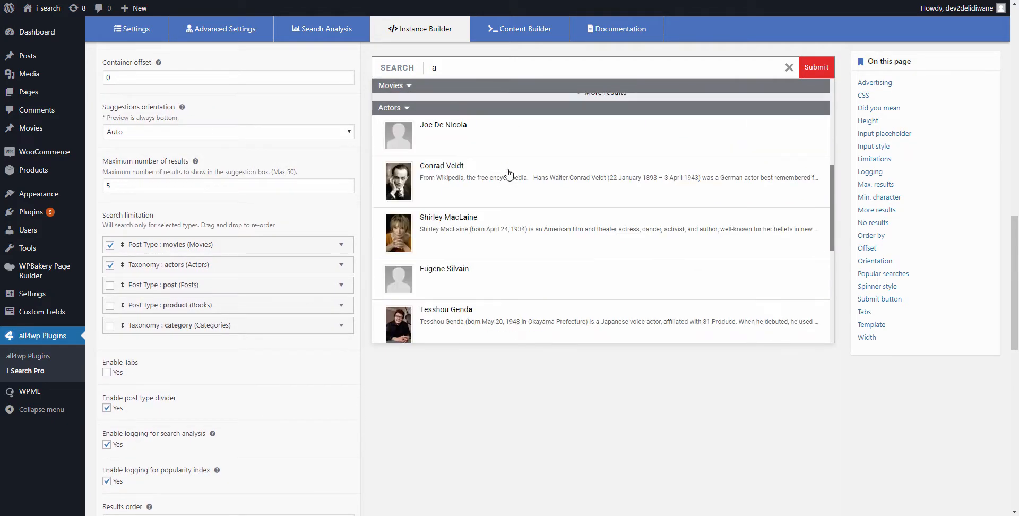
scroll(508, 173, up, 6)
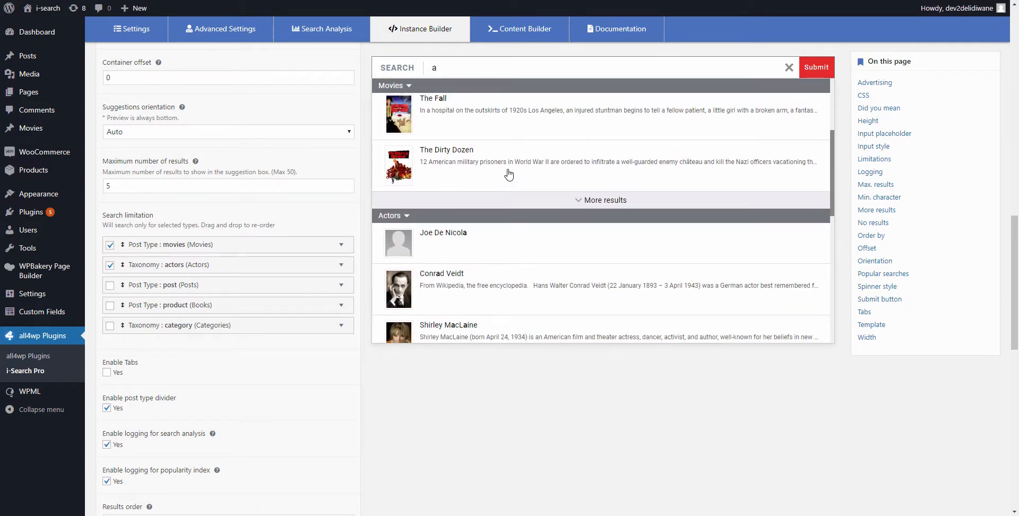
click(106, 408)
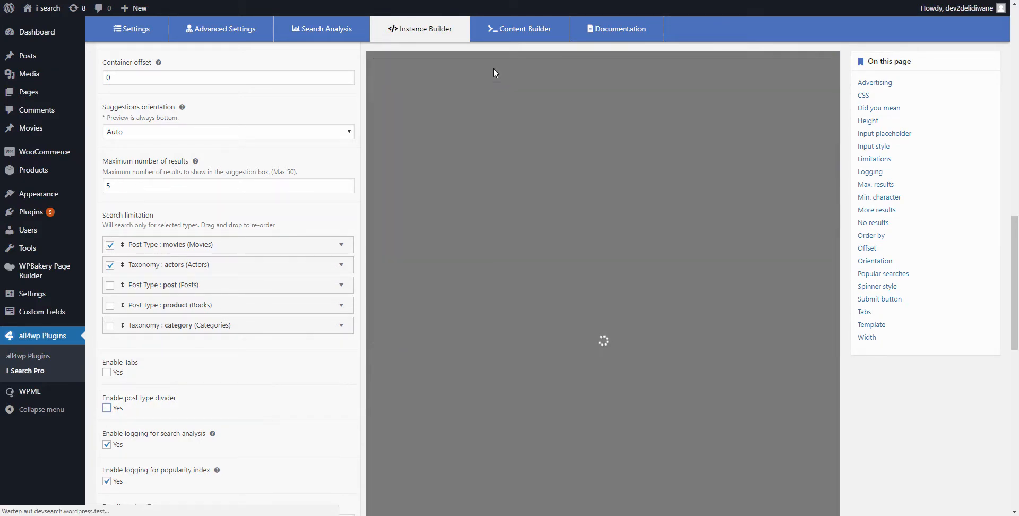
scroll(500, 165, down, 5)
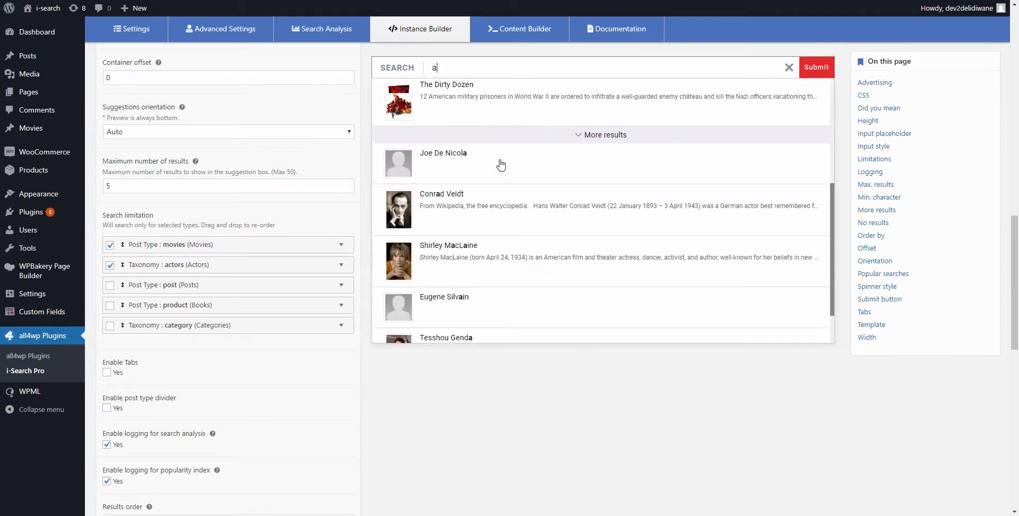
scroll(500, 165, up, 5)
scroll(500, 165, down, 3)
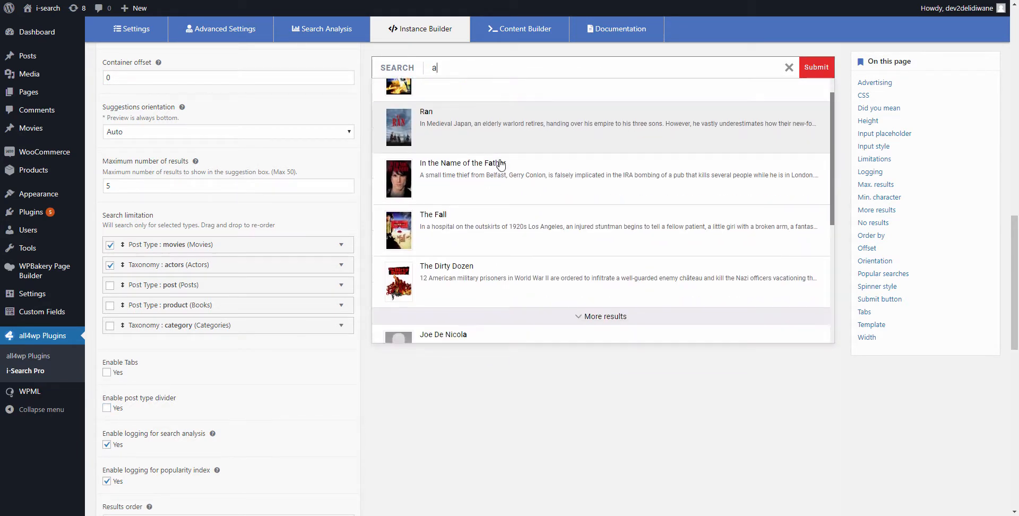
scroll(500, 164, up, 3)
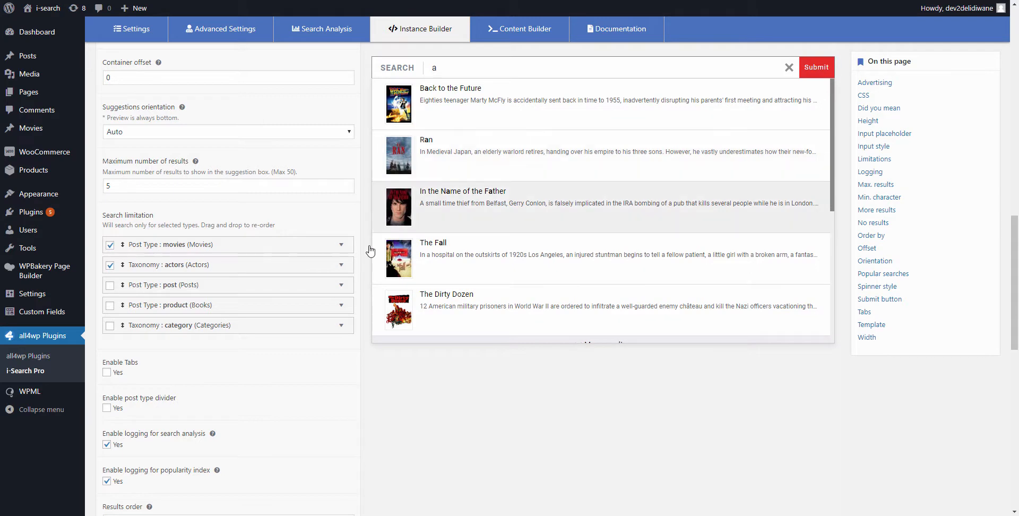
Enable tabs for the search results and test the preview with the nonsense term "asdasdasd".
click(106, 372)
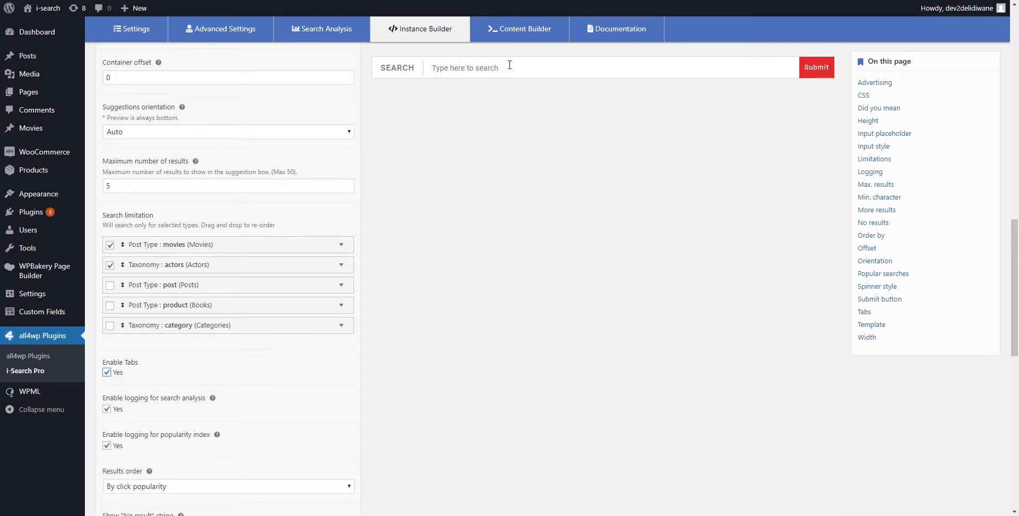
scroll(415, 382, down, 1)
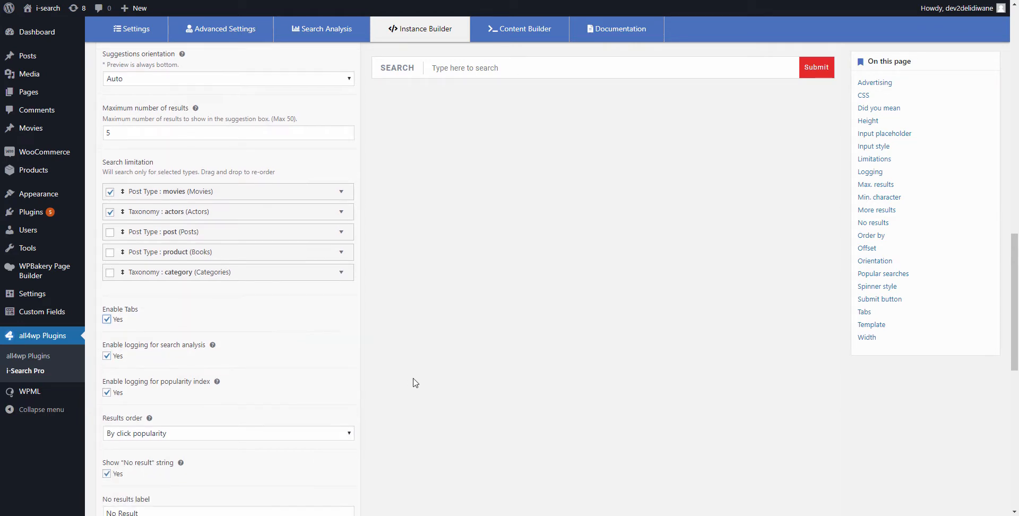
scroll(415, 382, down, 1)
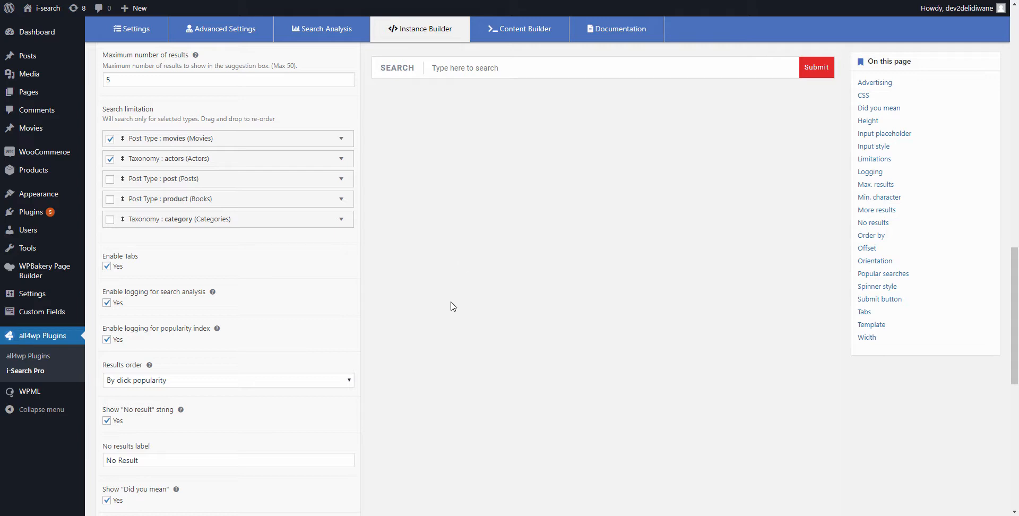
click(492, 67)
text(asdasdasd)
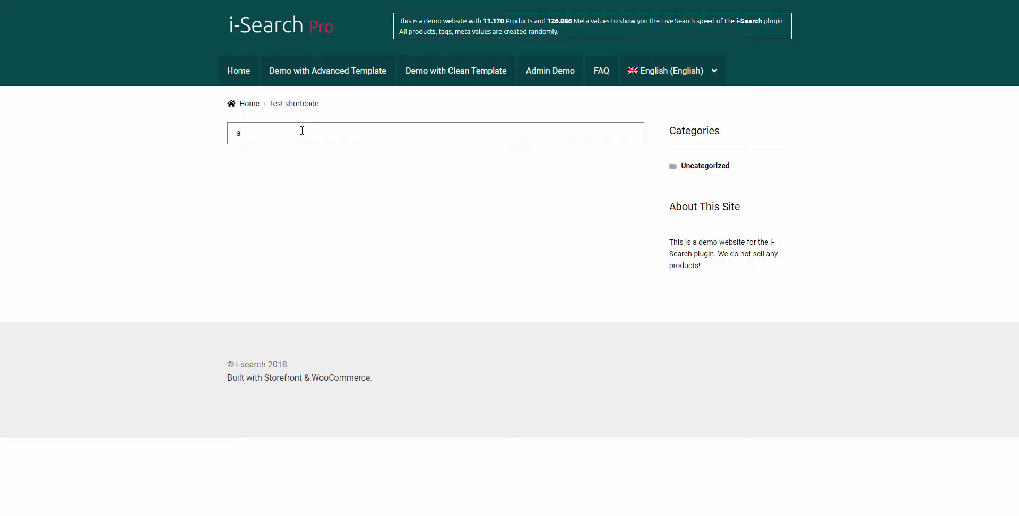
On the test shortcode page, search for "jackie", open the Kung Fu Panda result and return to the search page.
text(d)
key(BackSpace)
key(BackSpace)
text(jackie)
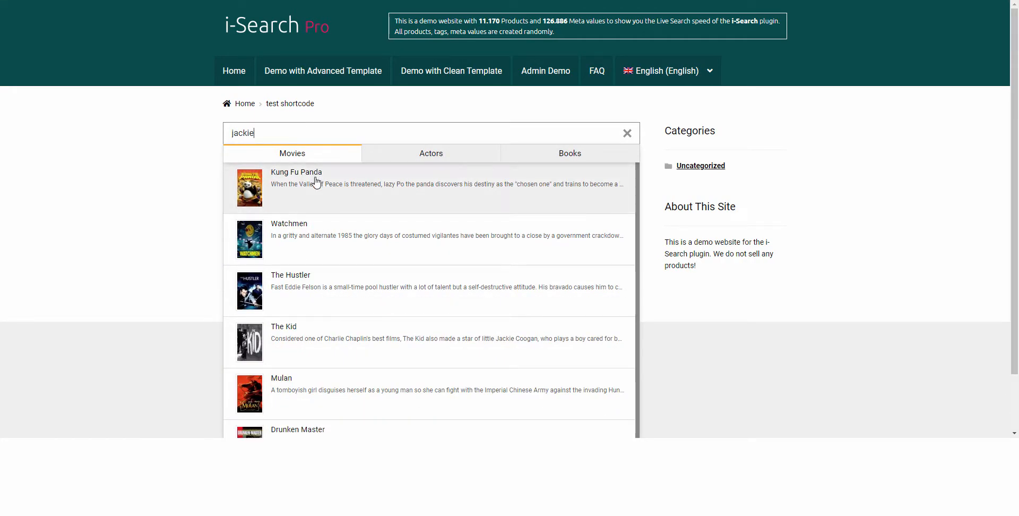
click(316, 182)
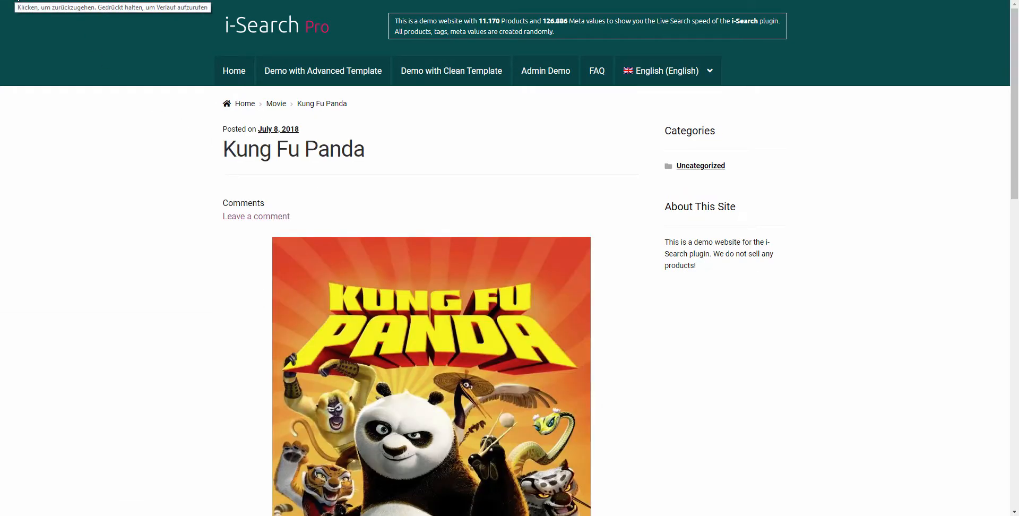
click(16, 0)
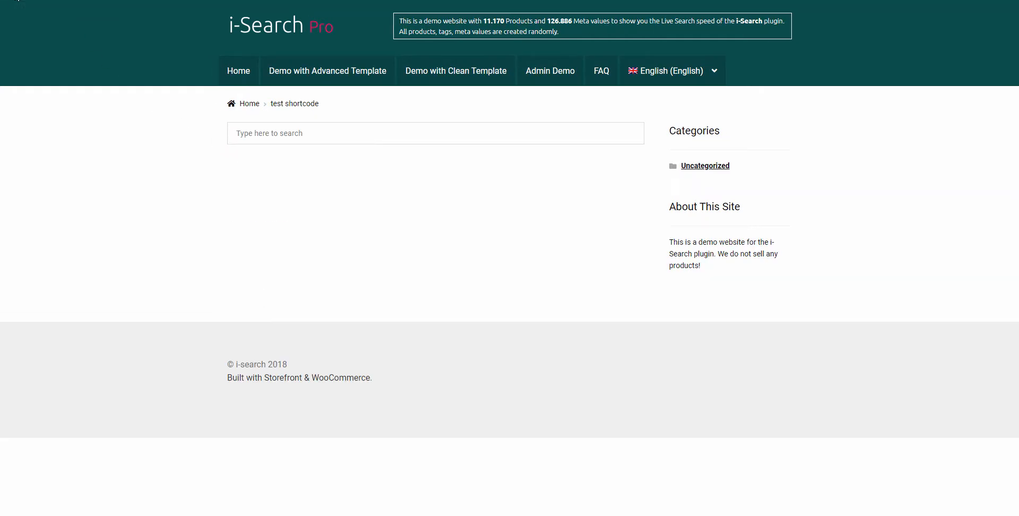
Open The Green Mile from a search for "james", return, and check the popular searches with the nonsense term "asdsdfsdf".
click(298, 130)
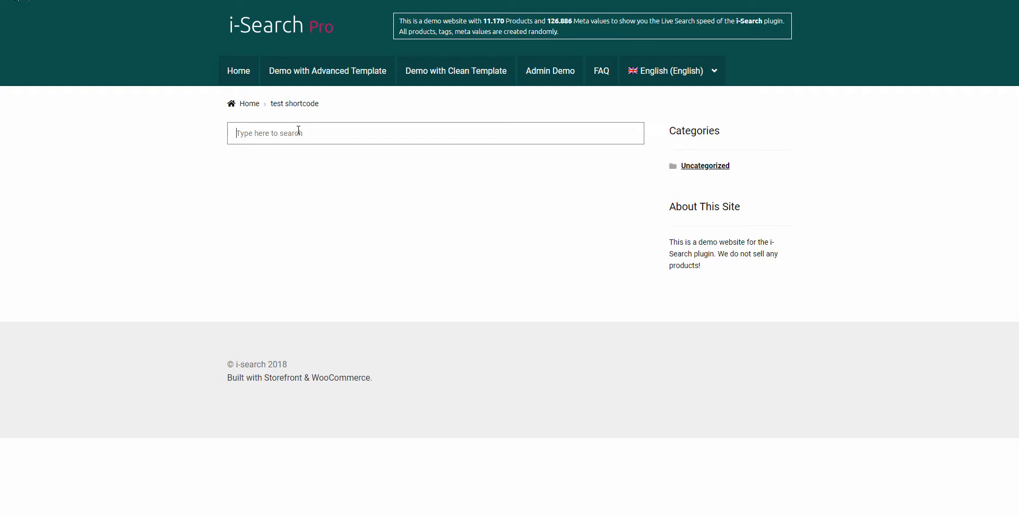
text(james)
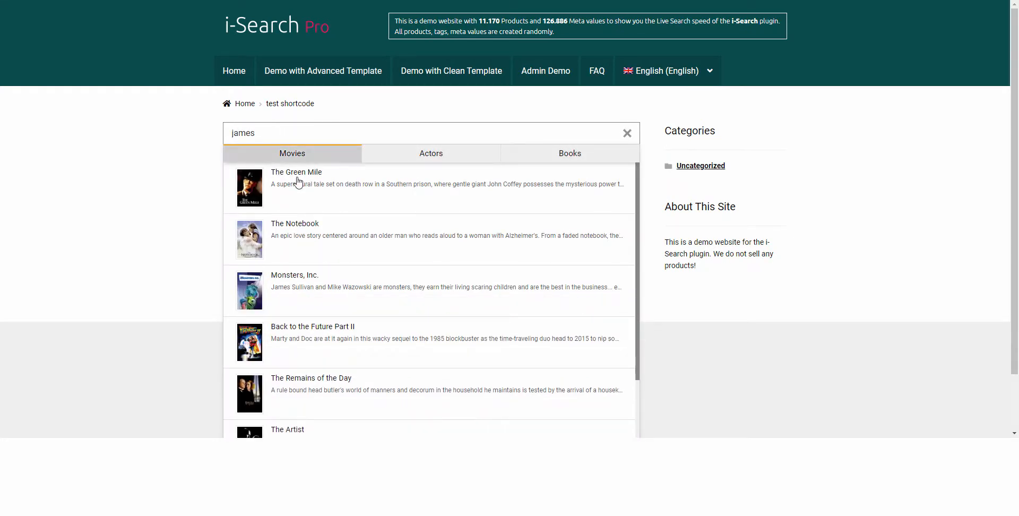
click(292, 194)
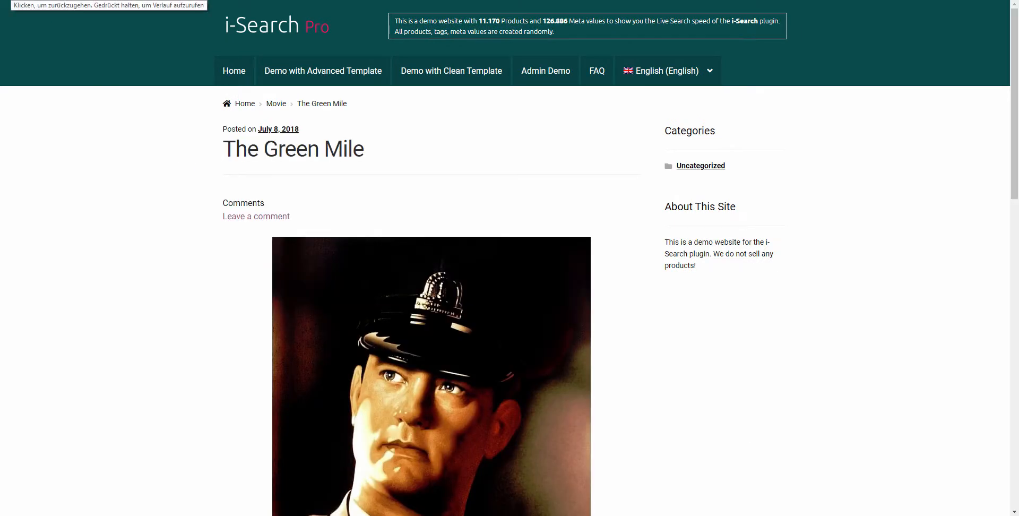
click(8, 0)
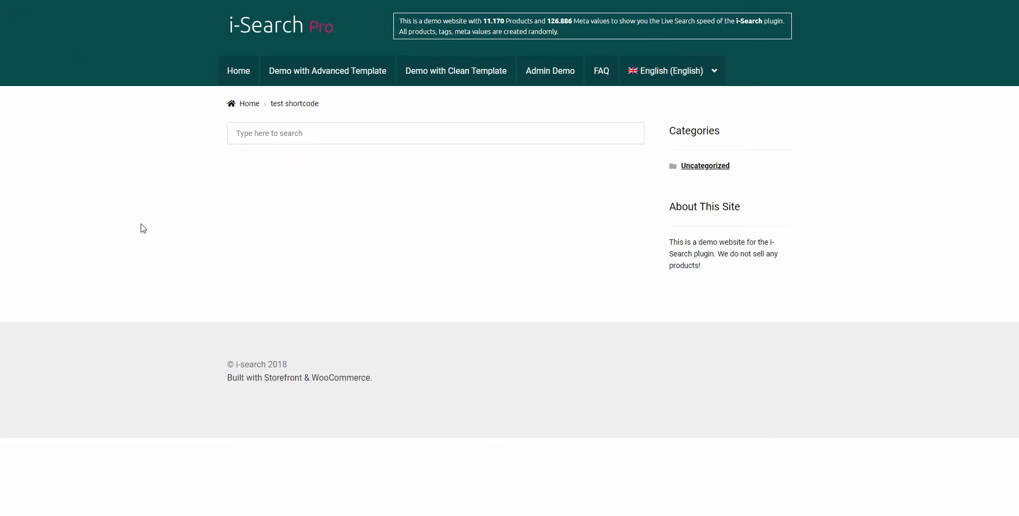
click(313, 128)
text(asdsdfsdf)
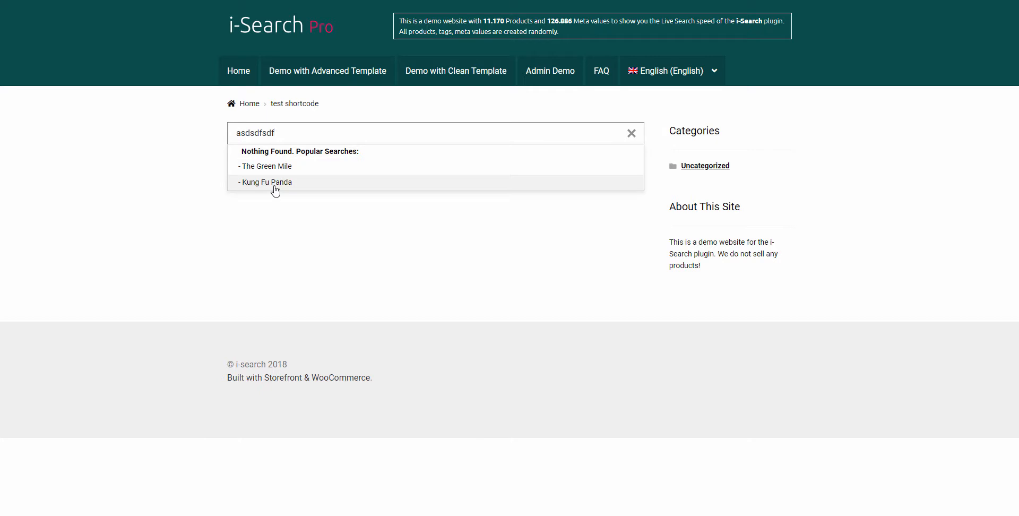
Open The Notebook from a search for "james", return, and check the popular searches with the nonsense term "sadfsdfdsf".
key(ctrl+a)
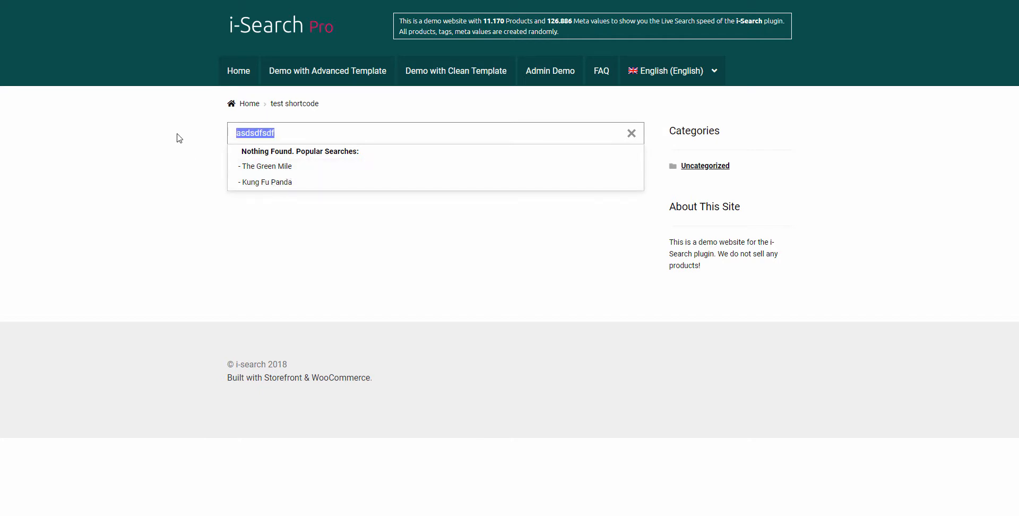
text(james)
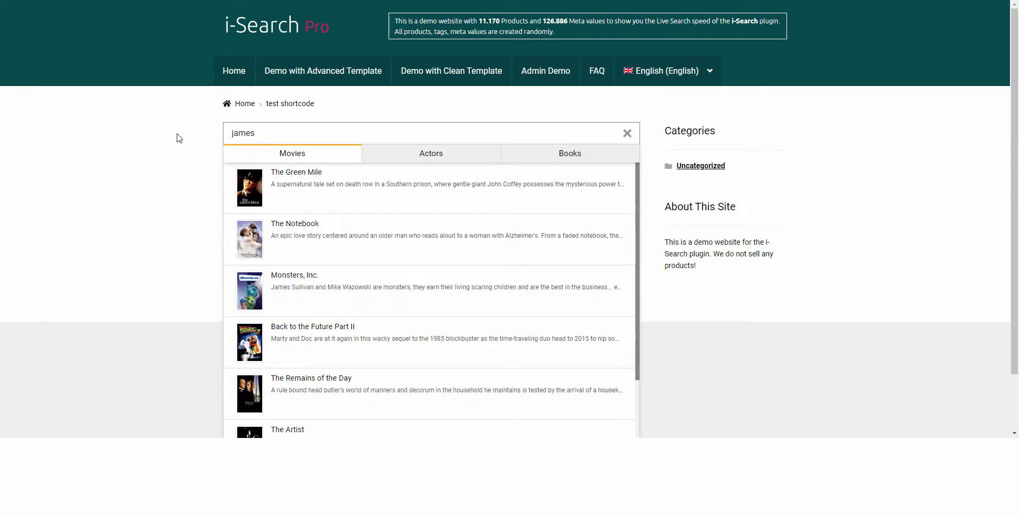
click(400, 260)
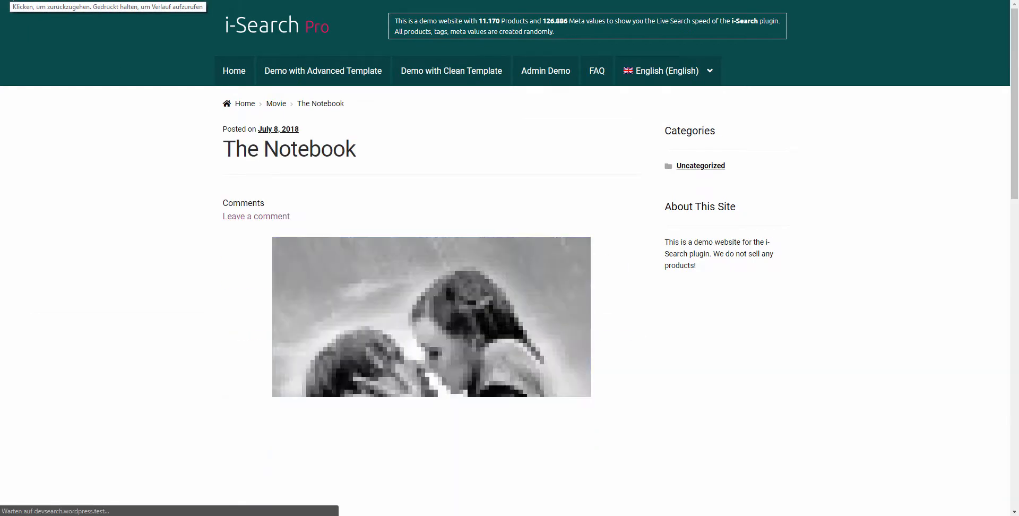
click(16, 0)
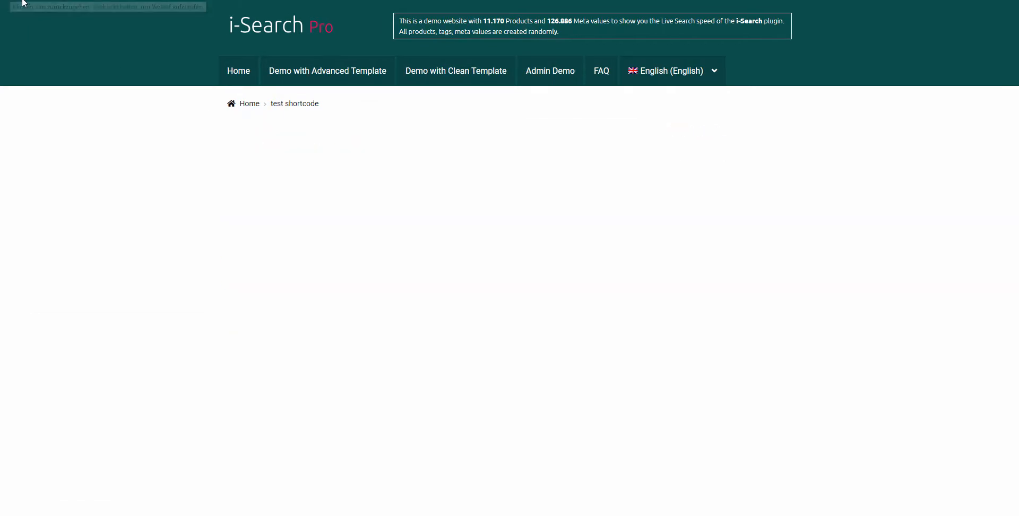
click(308, 132)
text(sadfsdfdsf)
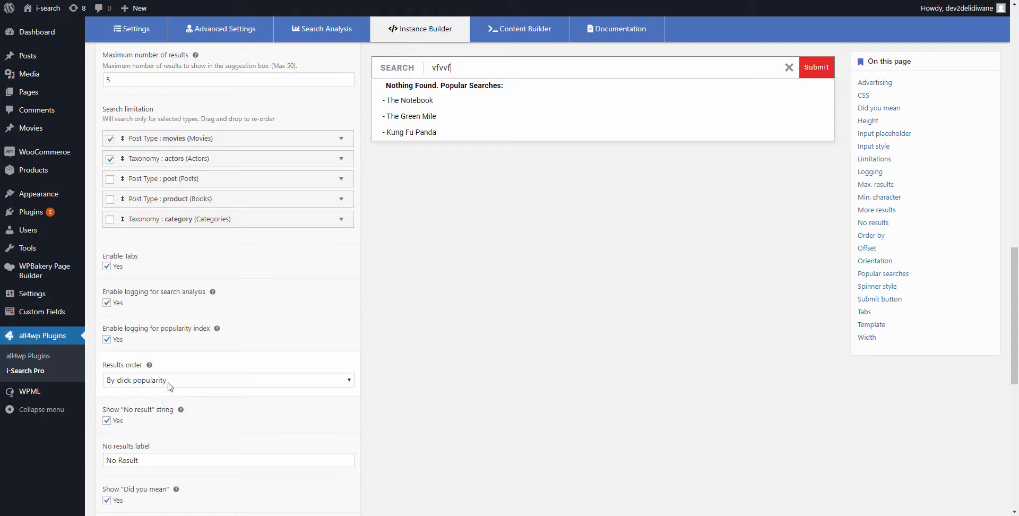
In the Instance Builder, select By click popularity as the results order and search the preview for "james".
click(170, 383)
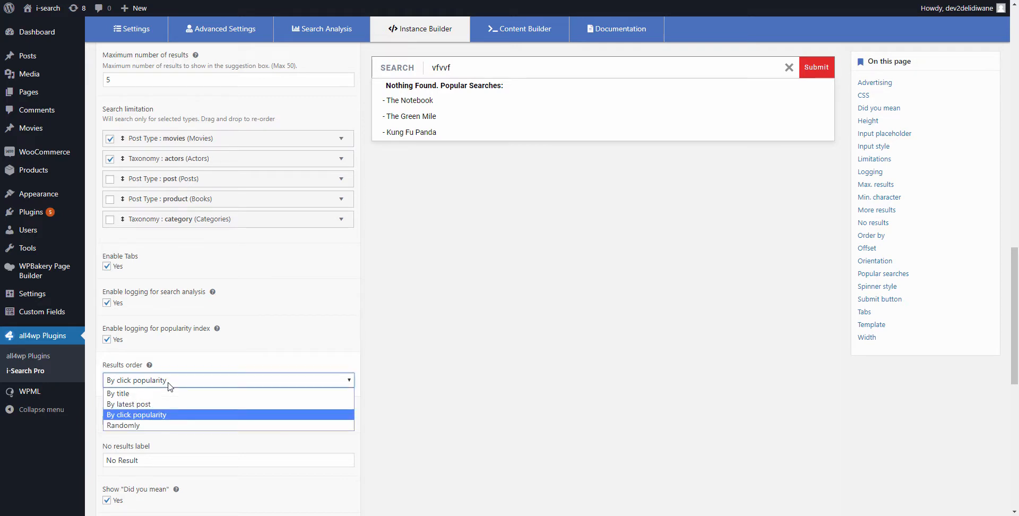
click(167, 417)
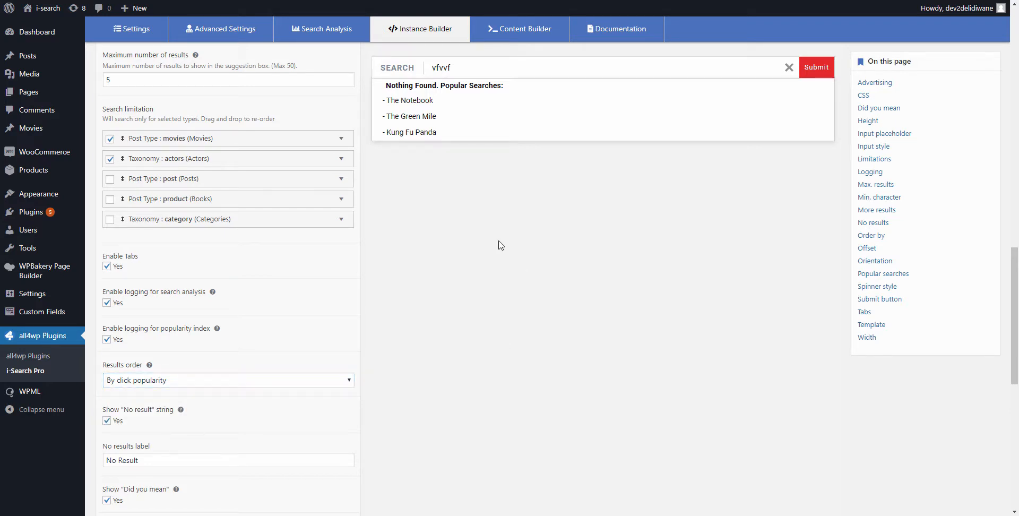
click(413, 66)
key(BackSpace)
text(james)
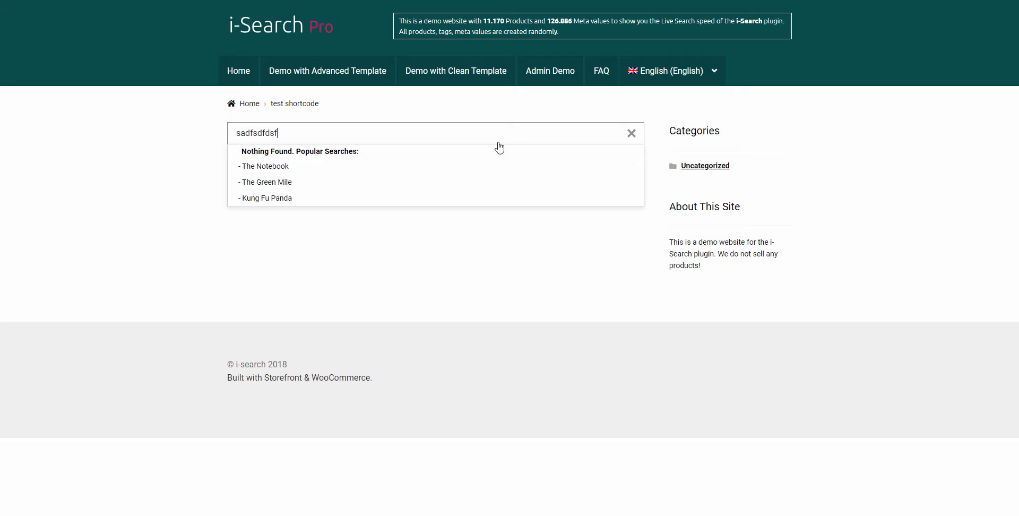
On the test shortcode page, open The Notebook from the "james" results, return, and repeat the search to compare the result order.
key(ctrl+a)
text(james)
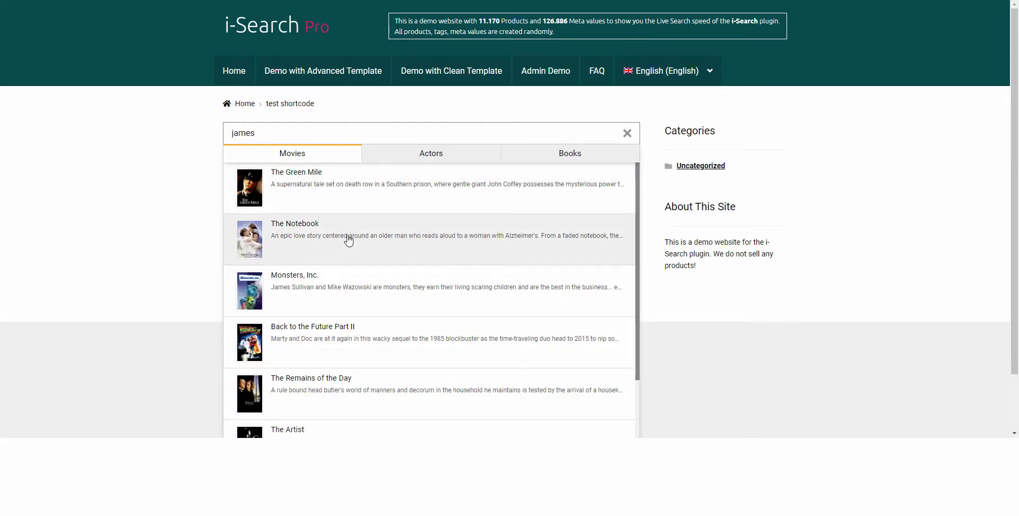
click(348, 240)
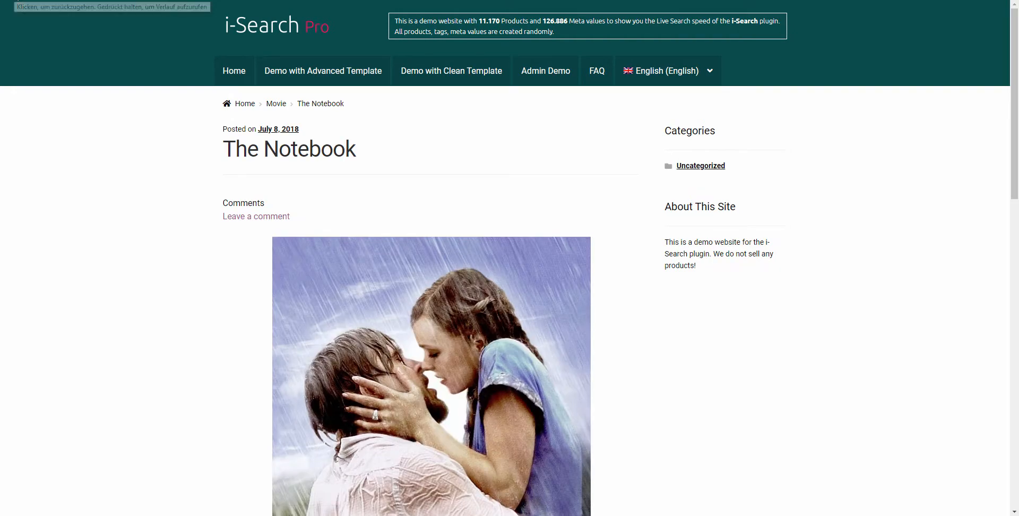
key(alt+Left)
click(353, 131)
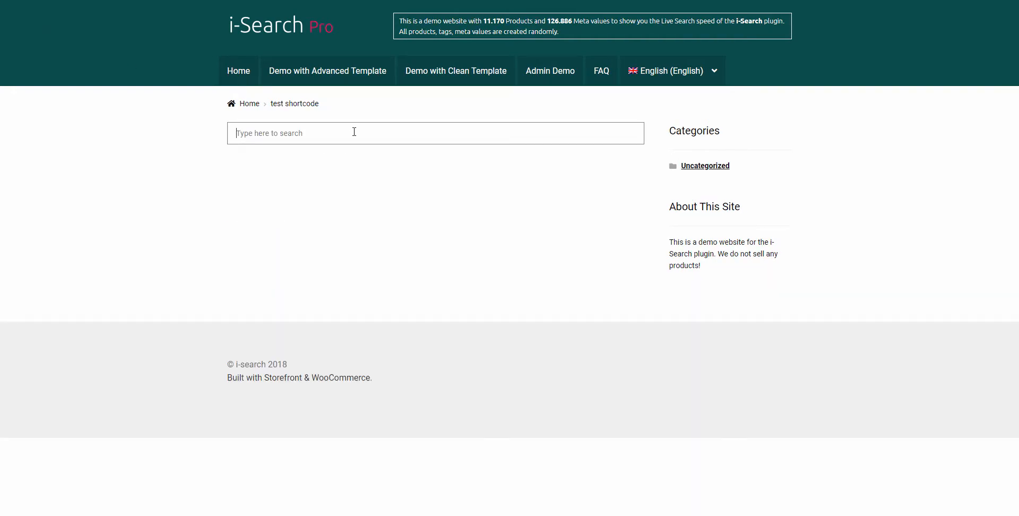
text(james)
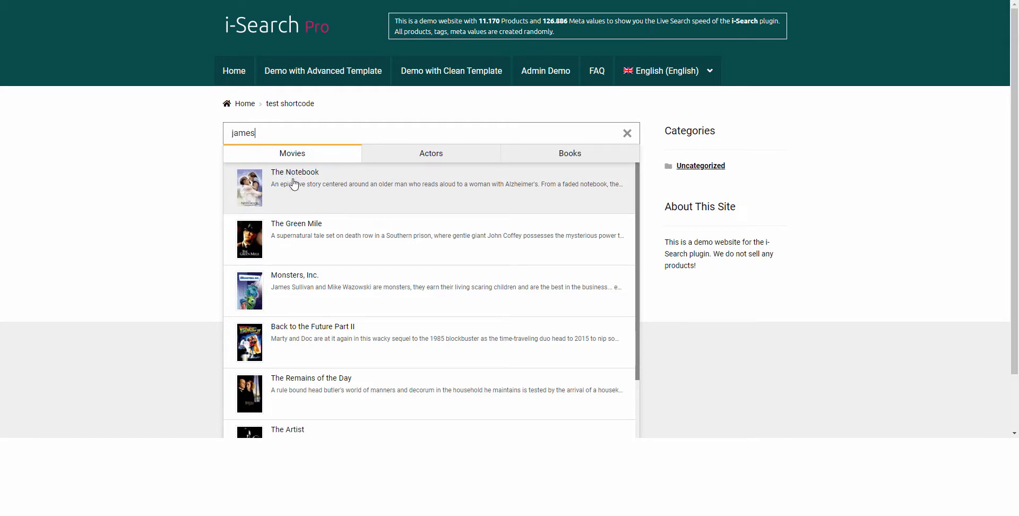
drag(296, 233, 298, 303)
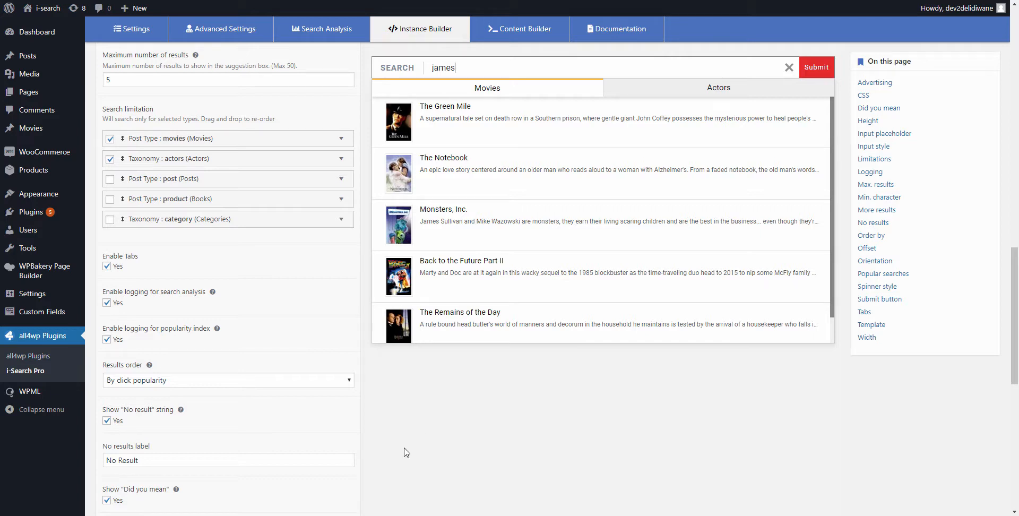
In the Instance Builder, view the available results order options and close the list without changing the selection.
click(346, 380)
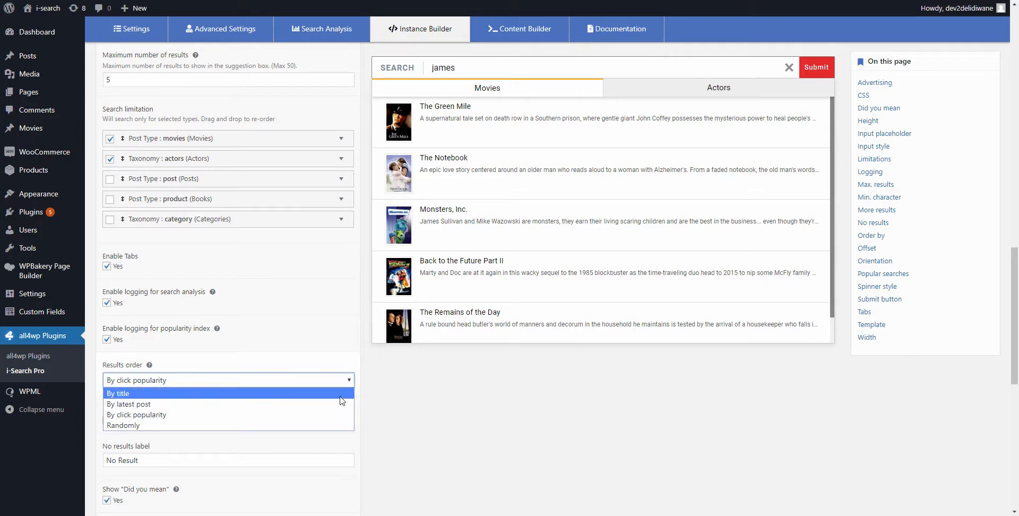
click(451, 429)
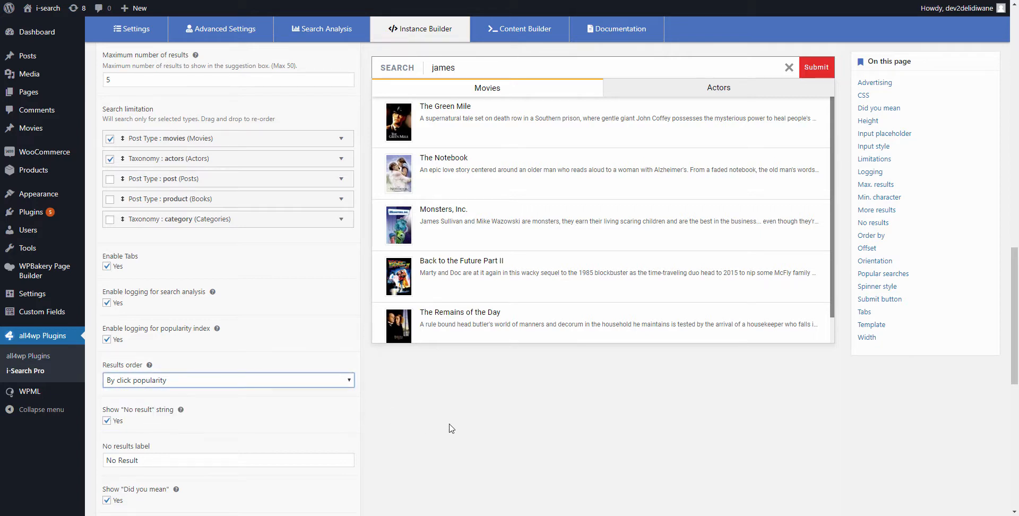
click(451, 429)
Examine the "No result" string option and its label setting beside the preview search for "james".
scroll(418, 423, down, 2)
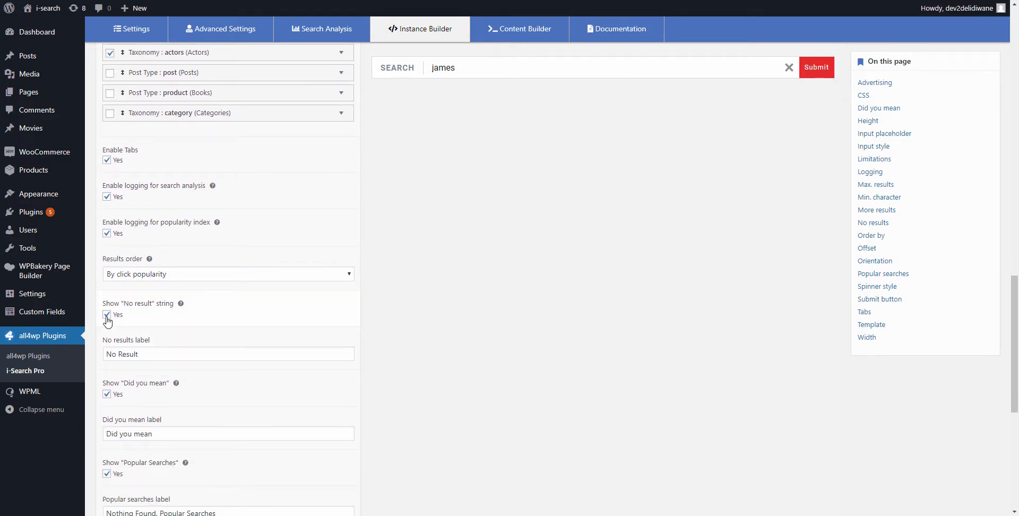
click(513, 70)
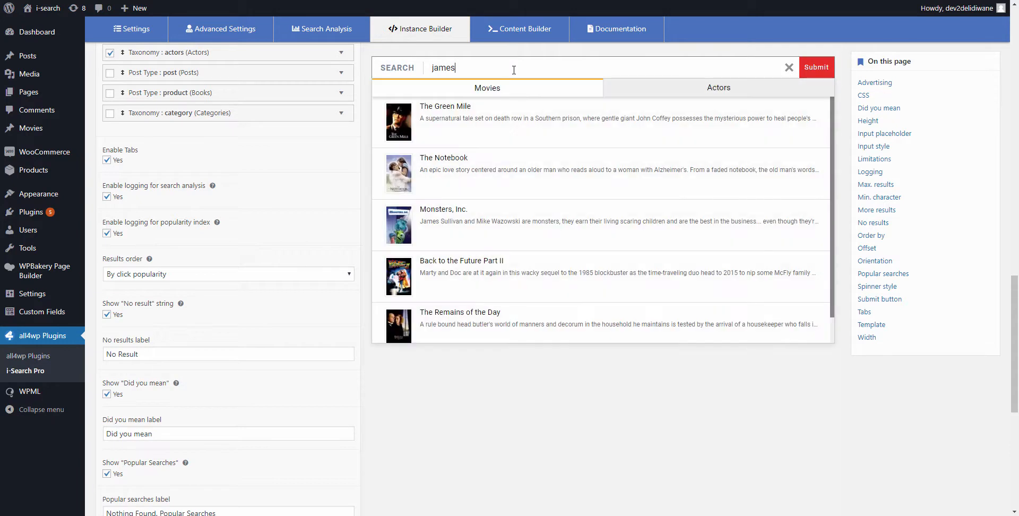
drag(502, 65, 417, 70)
scroll(175, 301, down, 1)
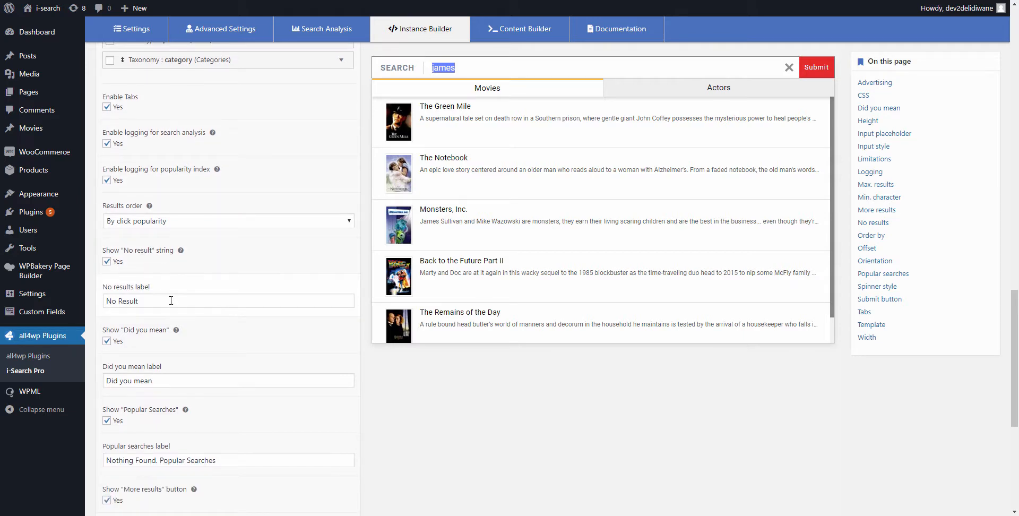
click(171, 301)
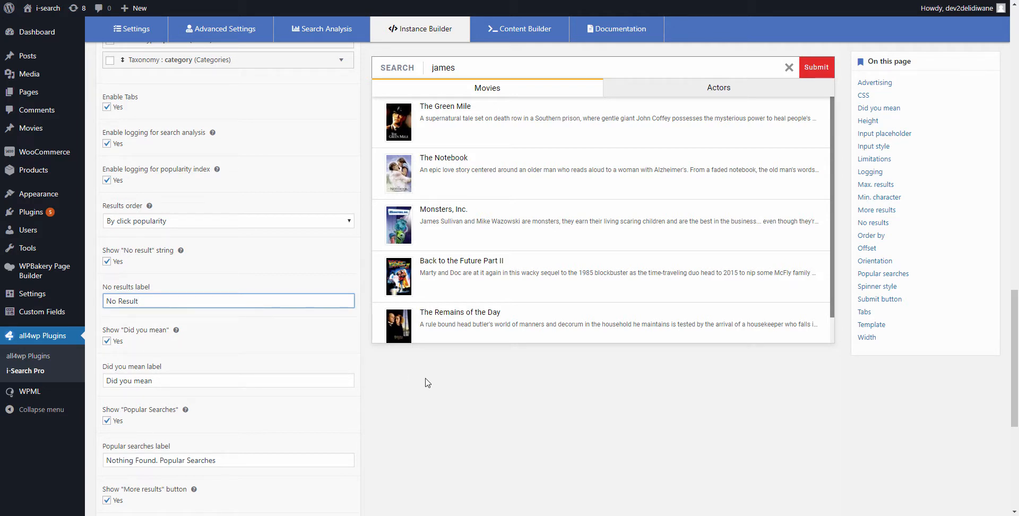
click(416, 400)
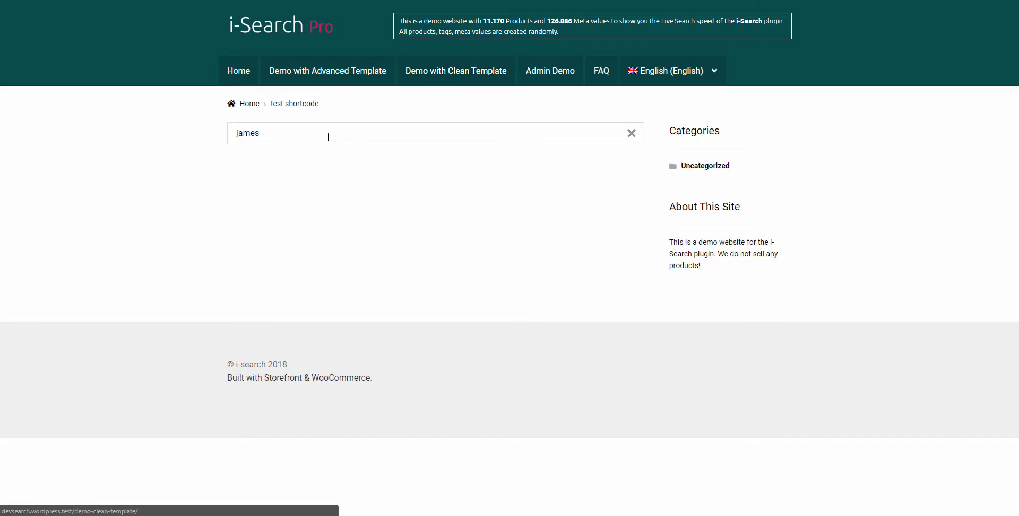
On the test shortcode page, search for the unmatched phrase "i could not found any" to bring up the popular searches.
click(328, 133)
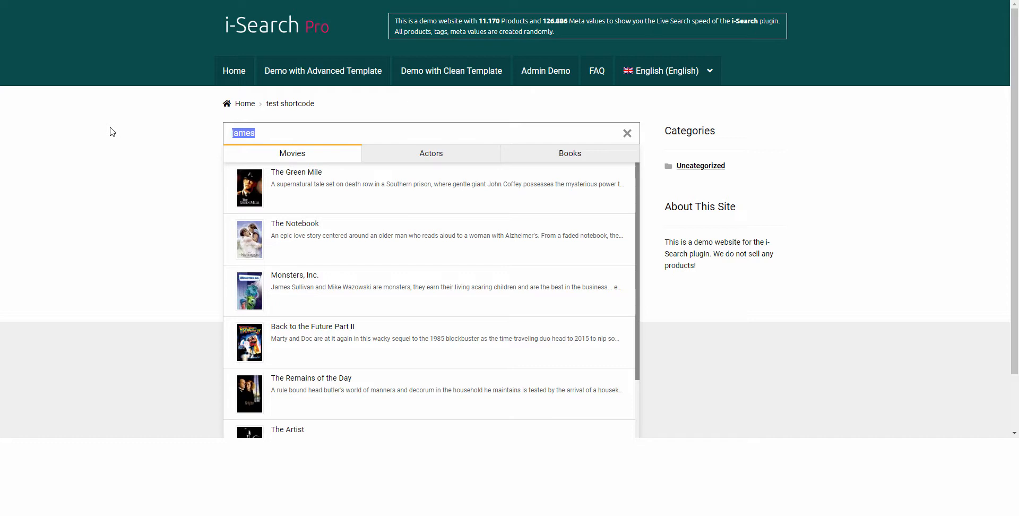
text(i cpo)
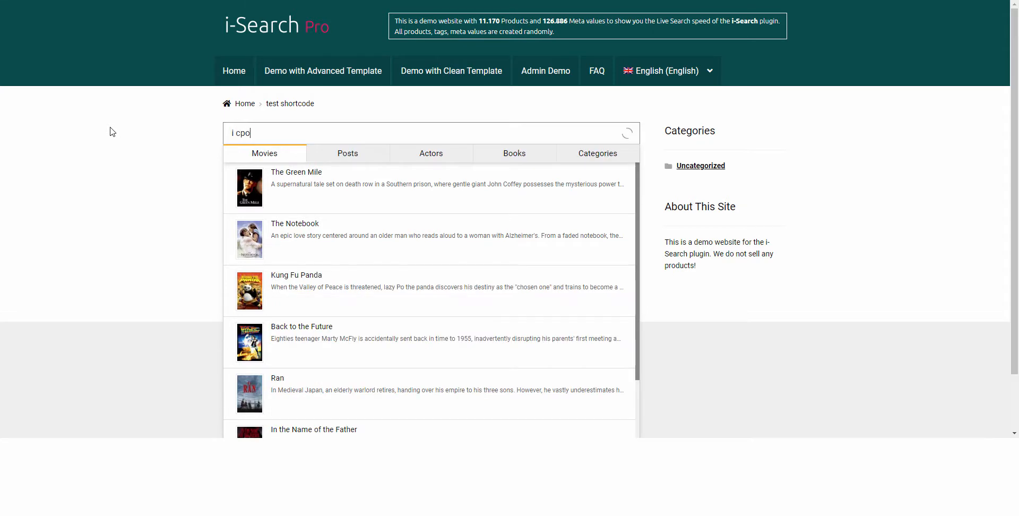
key(BackSpace)
key(BackSpace)
text(ou)
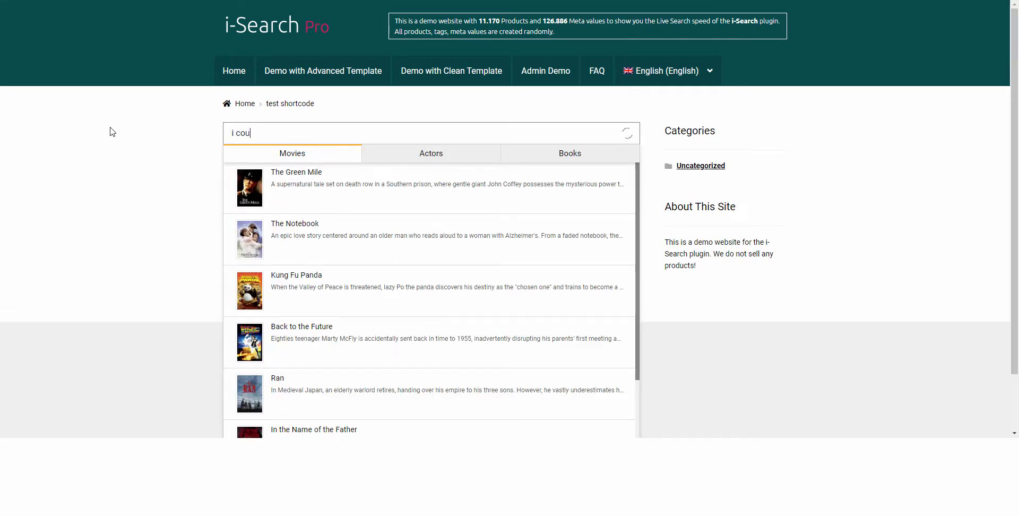
text(ld not found)
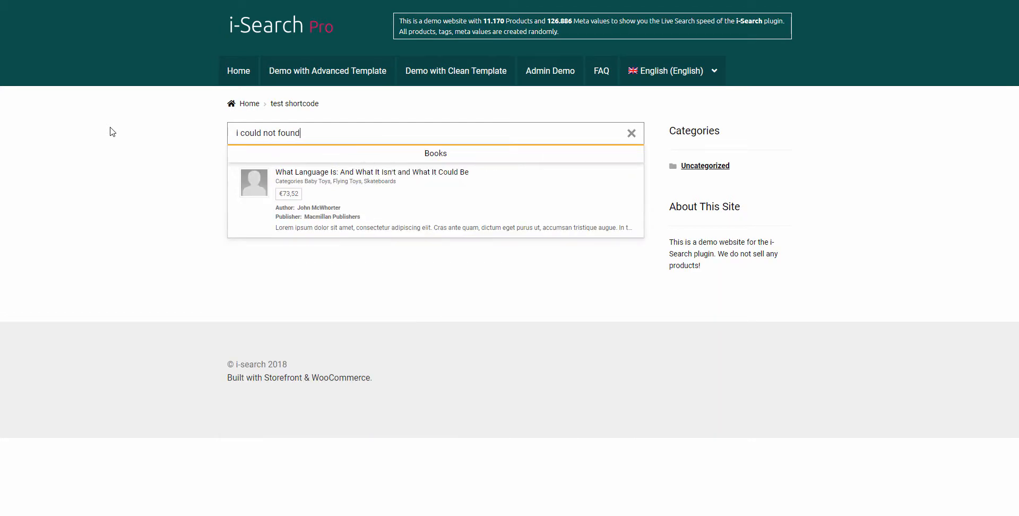
text( a)
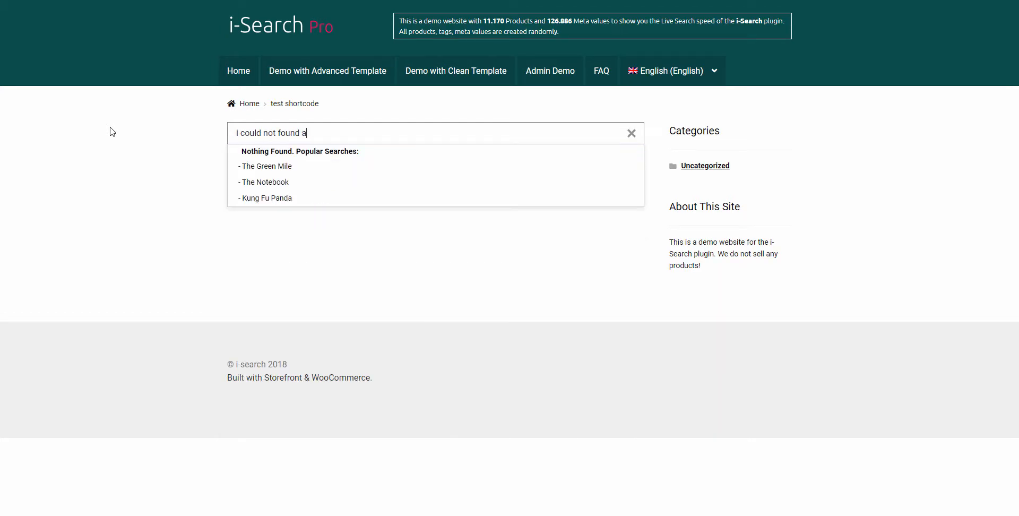
text(n)
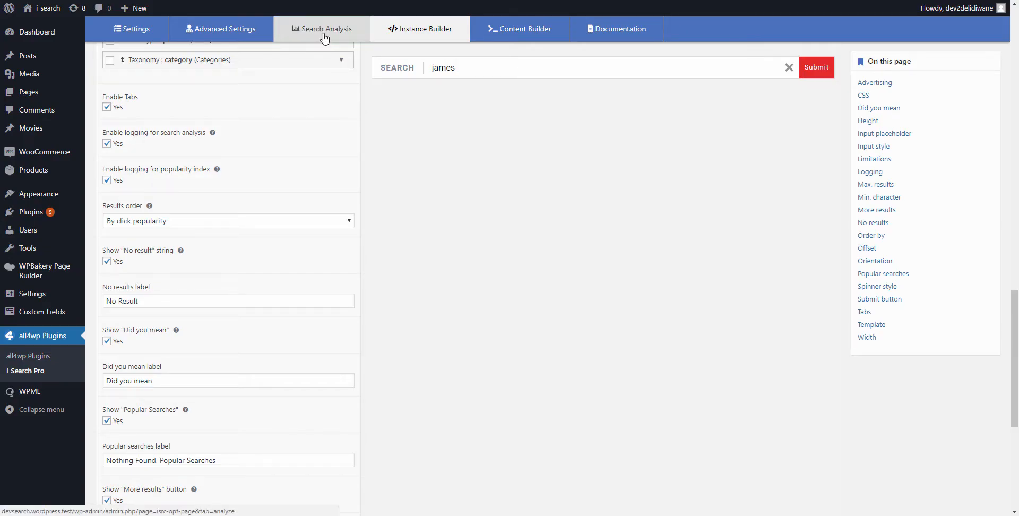
In Search Analysis, assign the "Did You Mean" string "the green mile" to the not-found query "i could not found any".
click(323, 30)
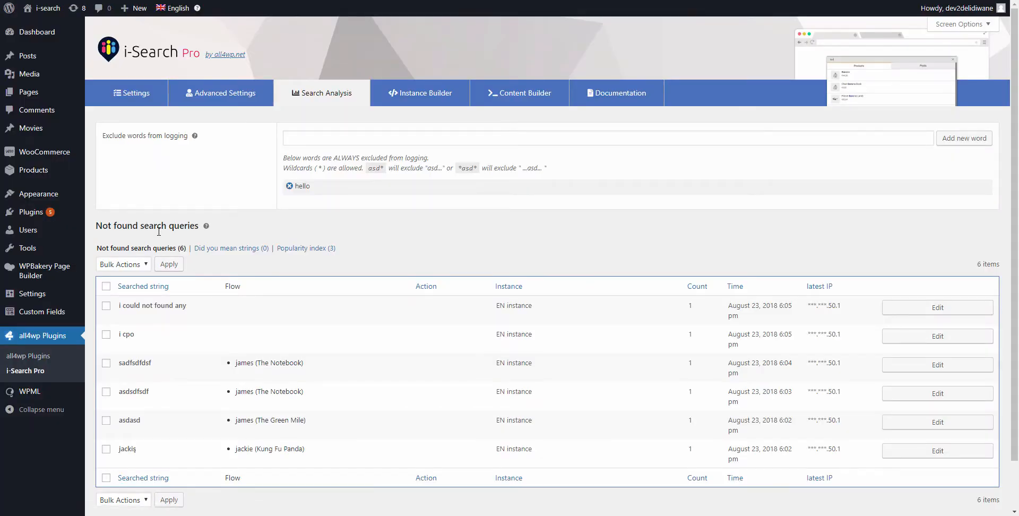
scroll(226, 254, down, 1)
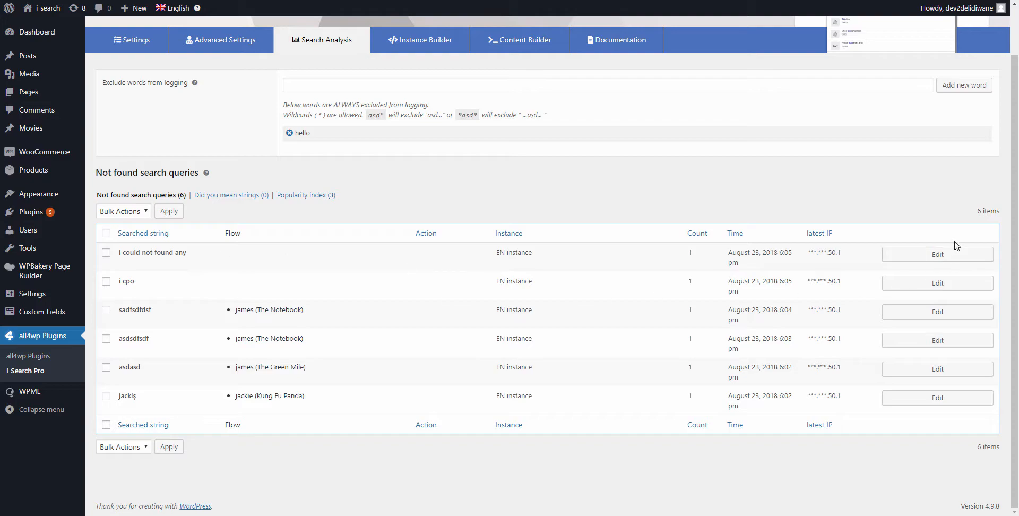
click(937, 254)
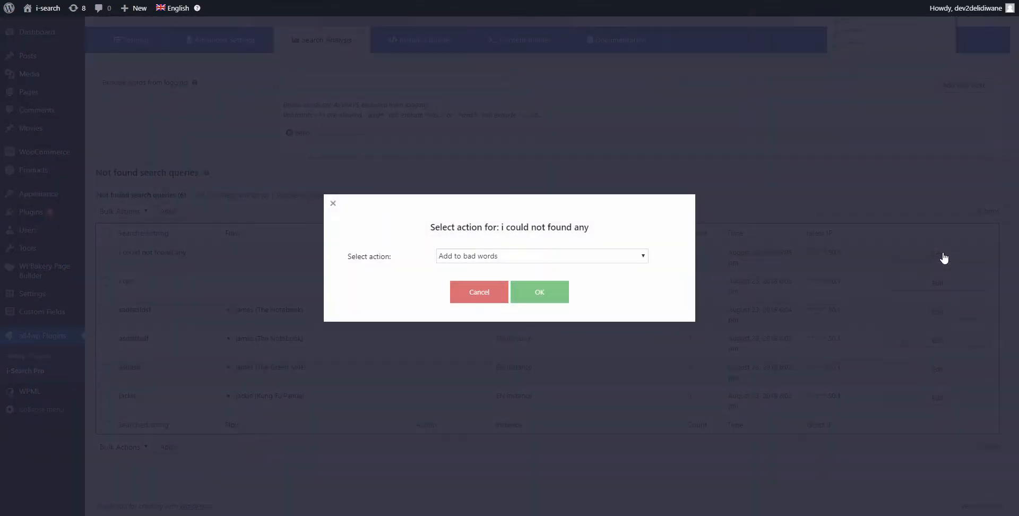
click(472, 258)
click(472, 269)
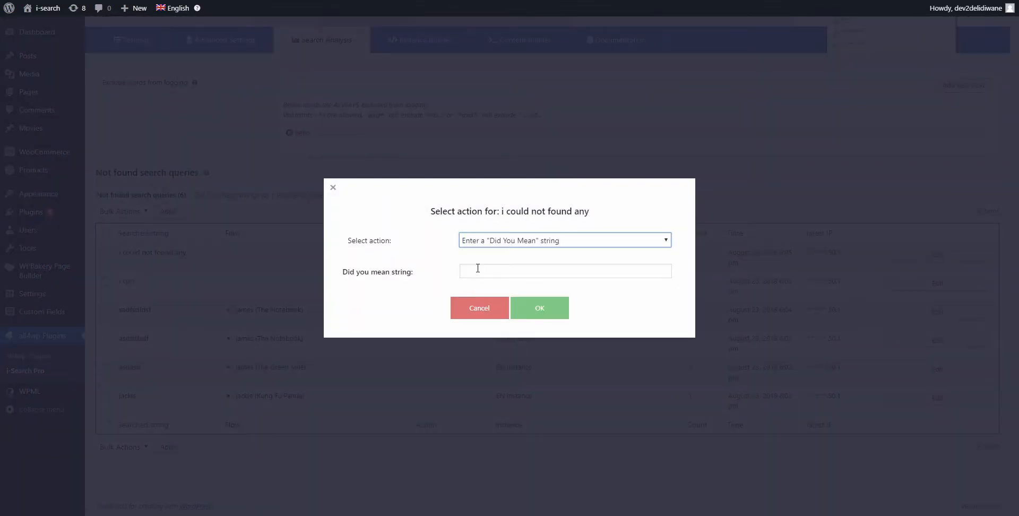
click(477, 270)
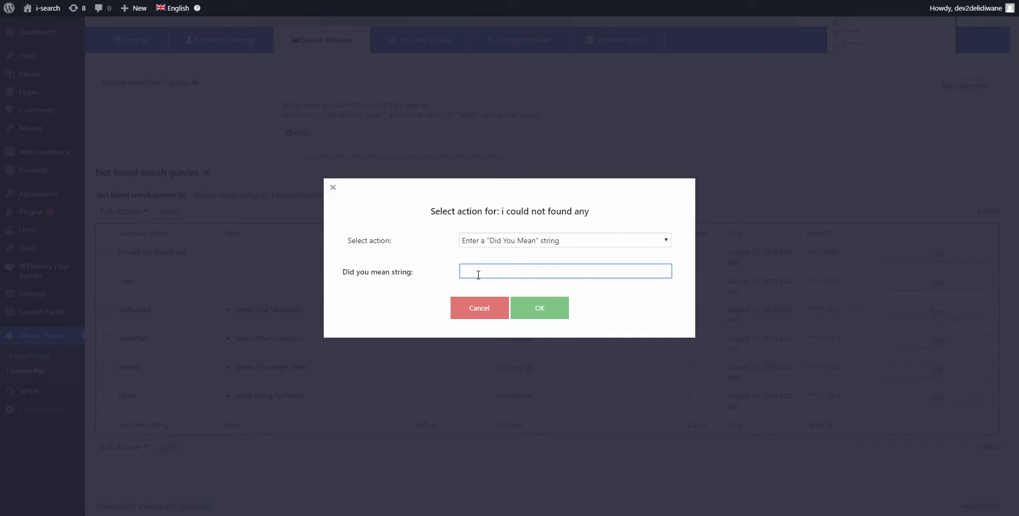
text(the green mile)
click(541, 306)
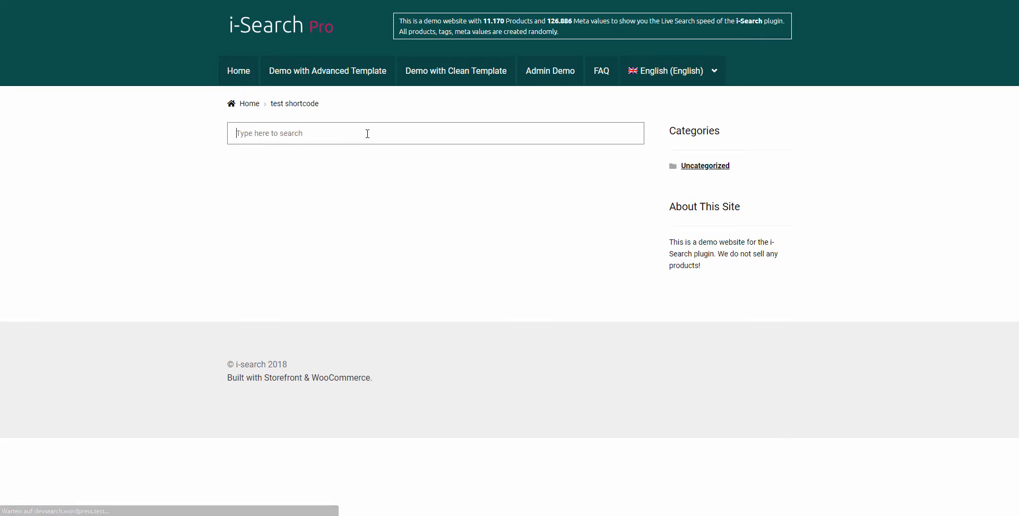
On the test shortcode page, search for "i could not" and follow the "the green mile" suggestion.
text(i c)
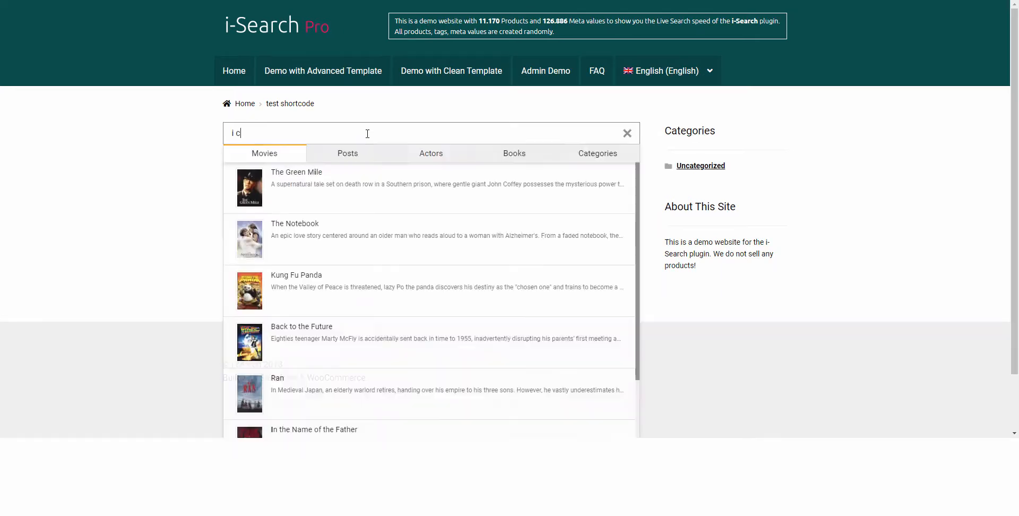
text(ould not)
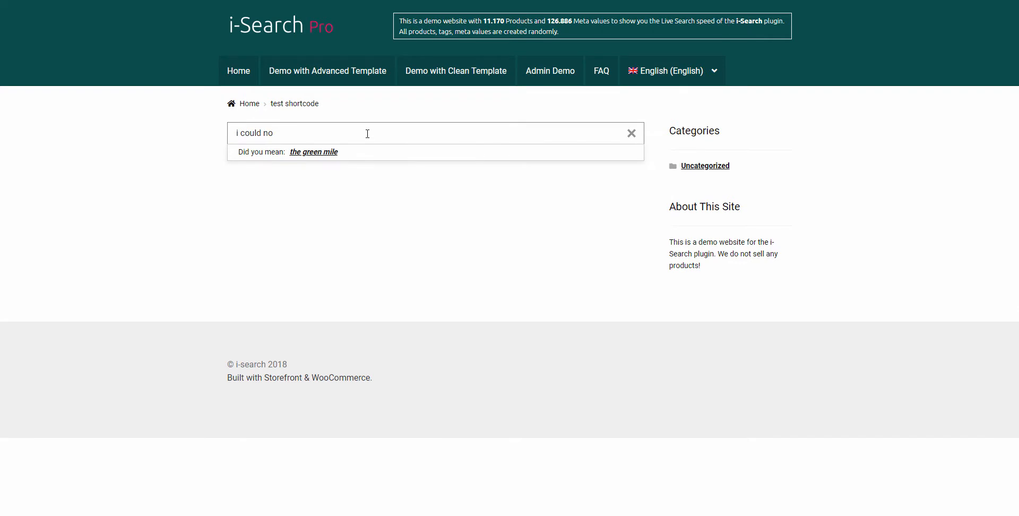
click(313, 152)
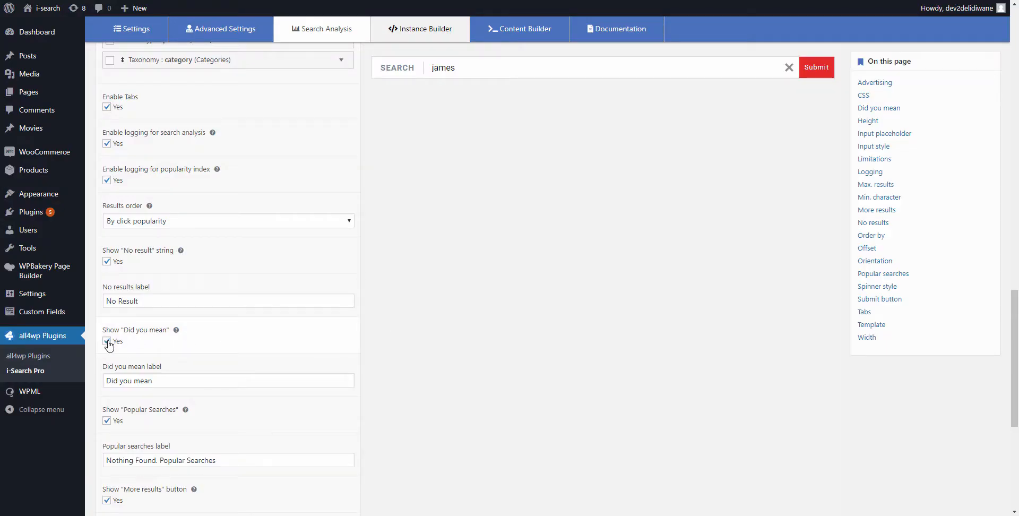
In the Instance Builder, disable Show "Did you mean" and test the preview search with "i could".
click(107, 341)
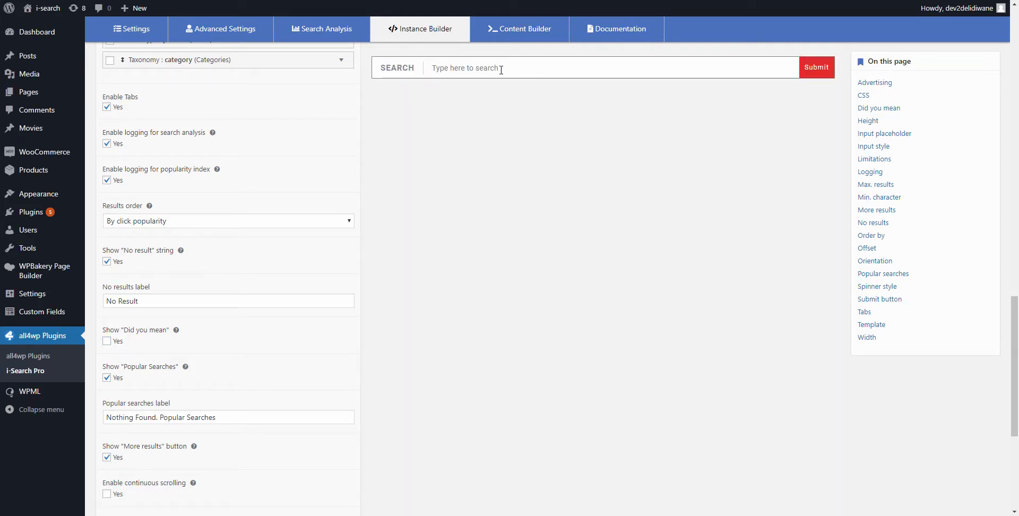
click(500, 70)
text(i)
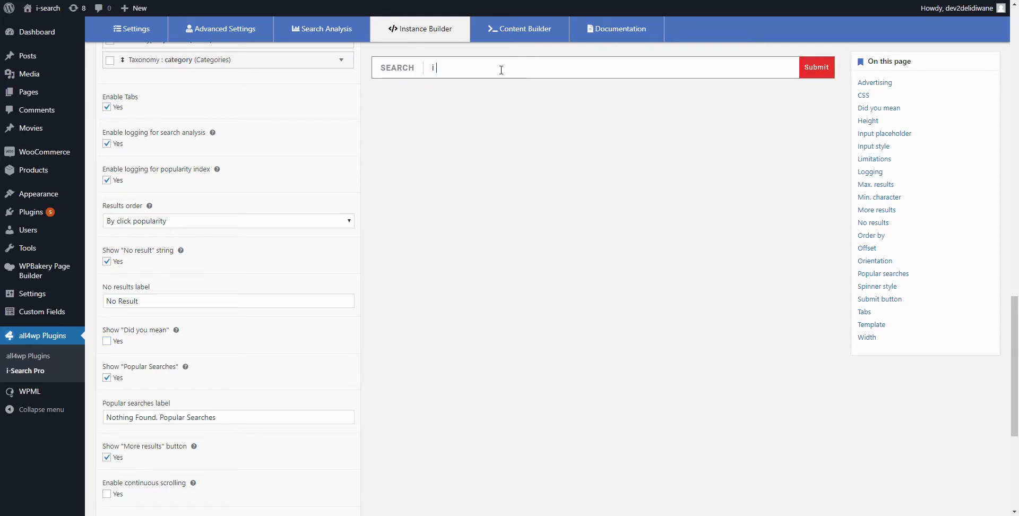
text( could)
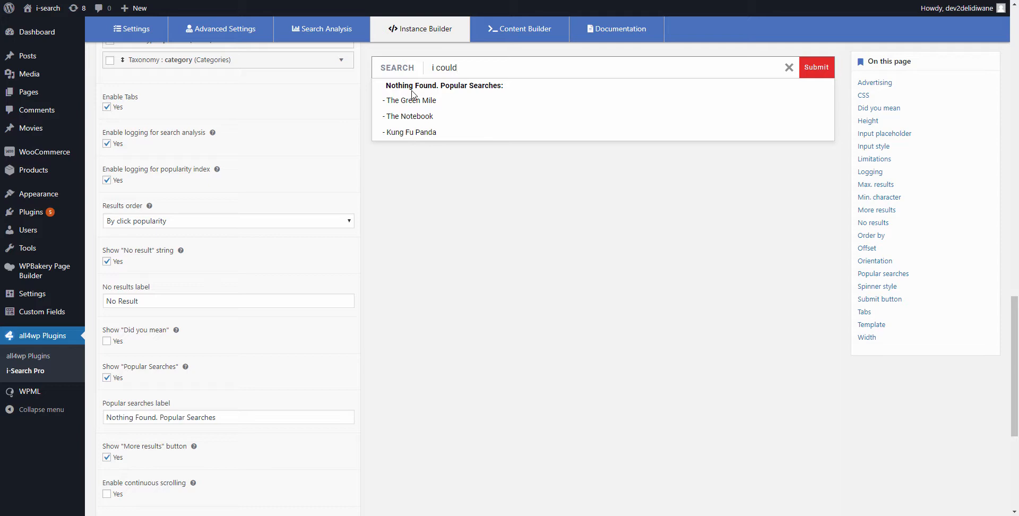
Disable Show "Popular Searches" and test the preview search with "i could no".
click(107, 378)
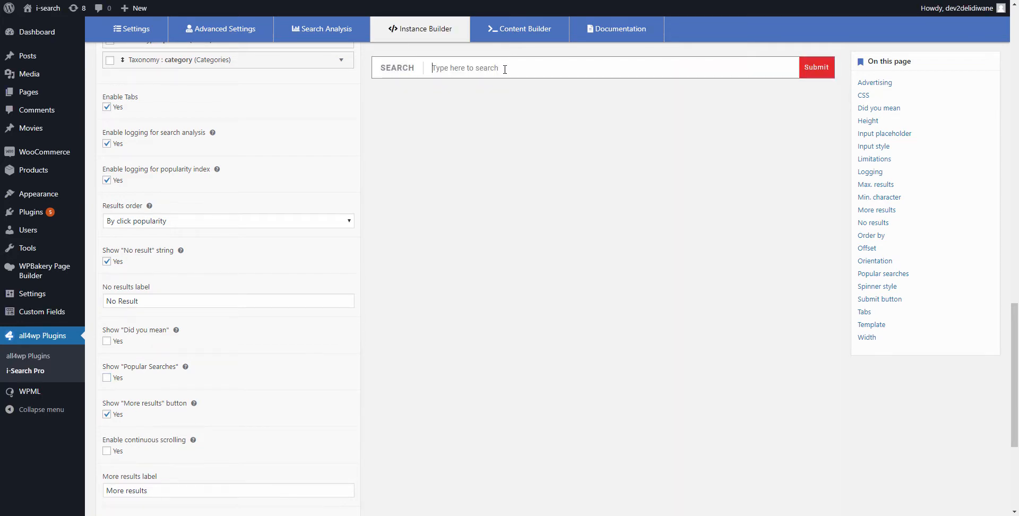
click(505, 69)
text(i could no)
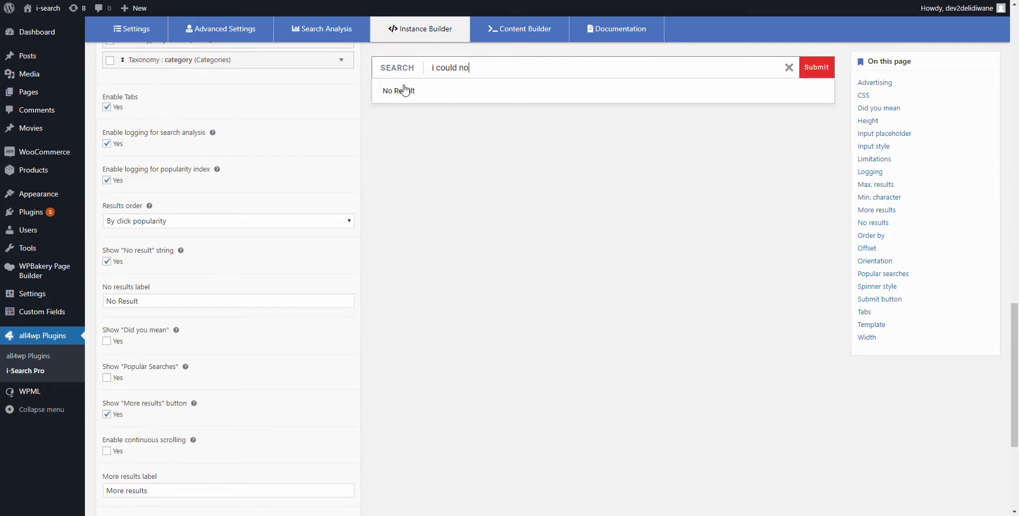
Disable Show "No result" string and repeat the preview search for "i could no".
click(107, 261)
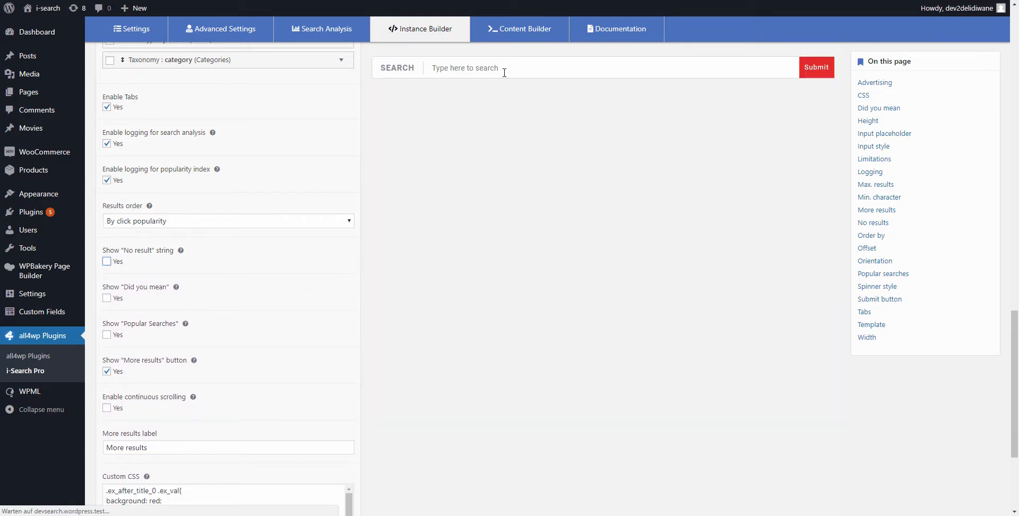
click(506, 70)
text(i could no)
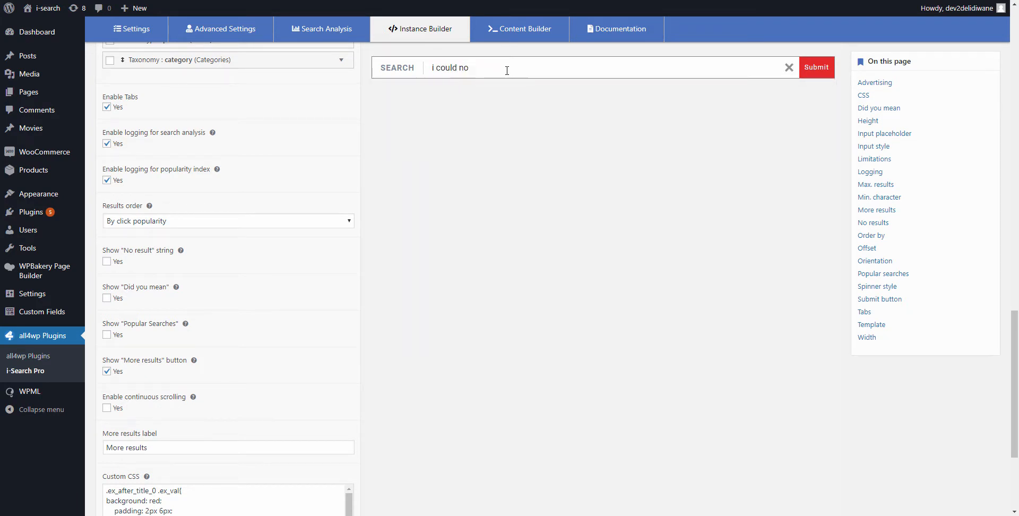
Re-enable the "No result" string, "Did you mean" and "Popular Searches" options for the instance.
click(107, 261)
click(107, 341)
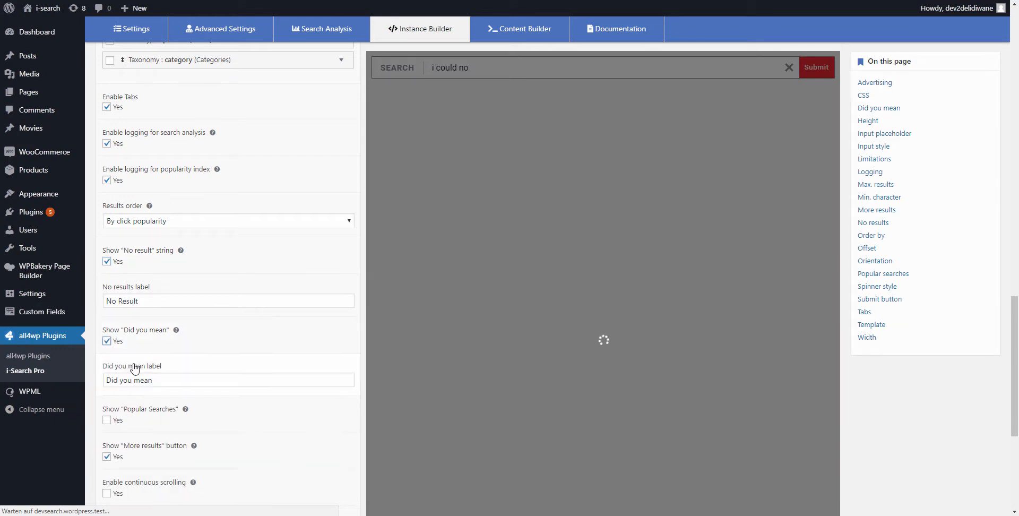
scroll(138, 336, down, 2)
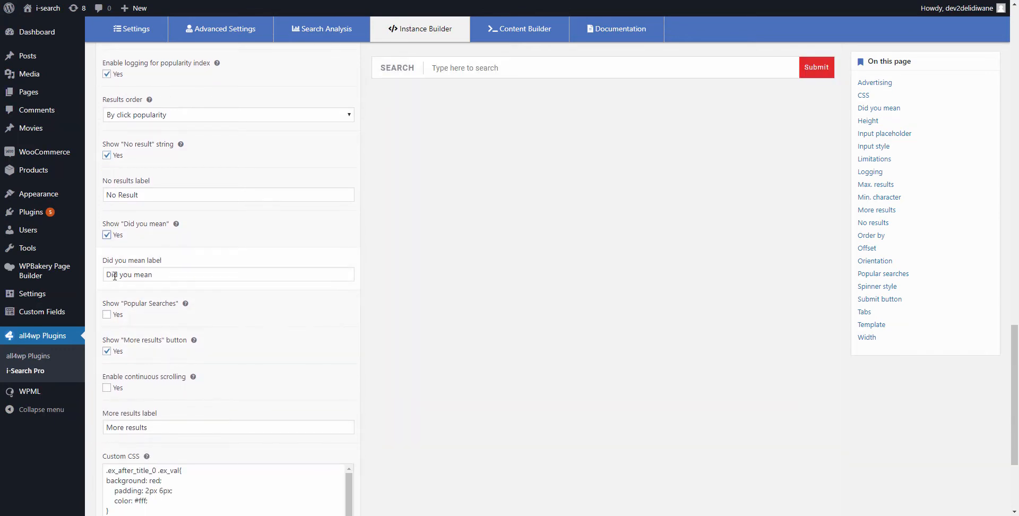
click(109, 315)
scroll(116, 265, down, 2)
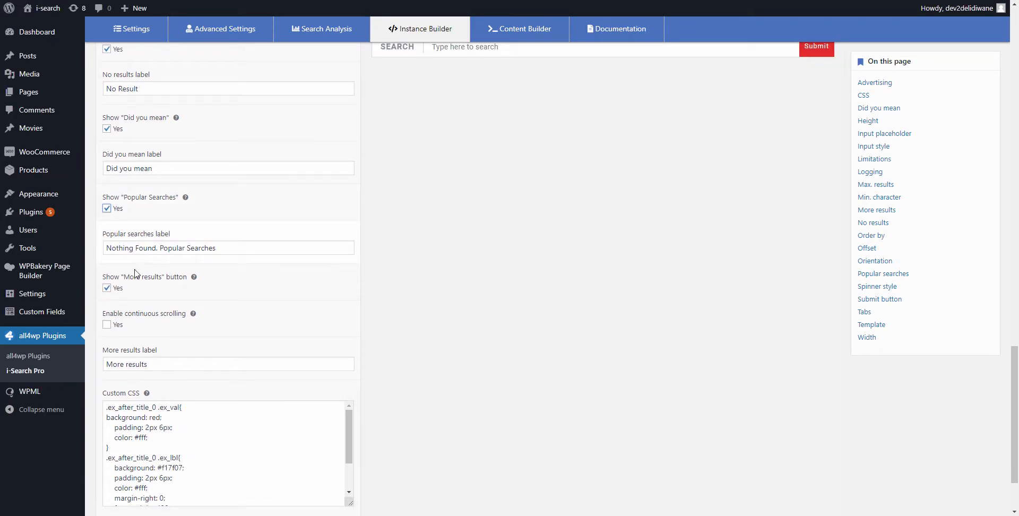
Search the preview for "a" and view the end of the results list, where the More results button sits.
scroll(518, 219, up, 2)
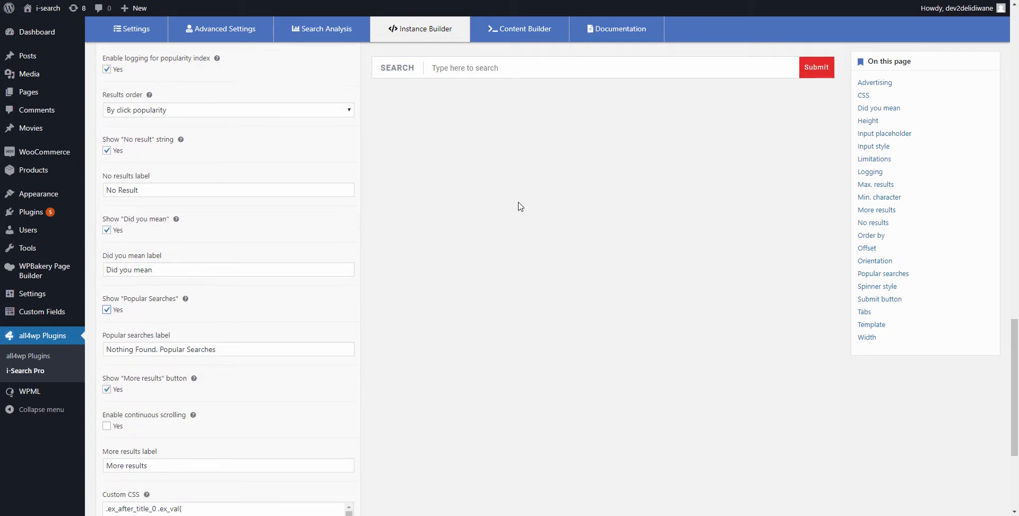
click(540, 69)
text(a)
scroll(539, 198, down, 1)
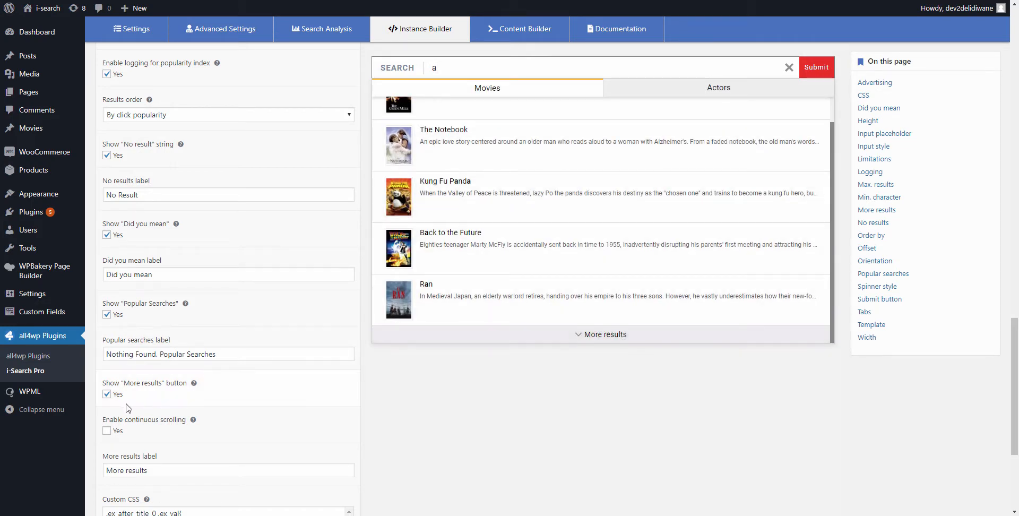
Disable the "More results" button and check the end of the preview results list for "a".
click(105, 395)
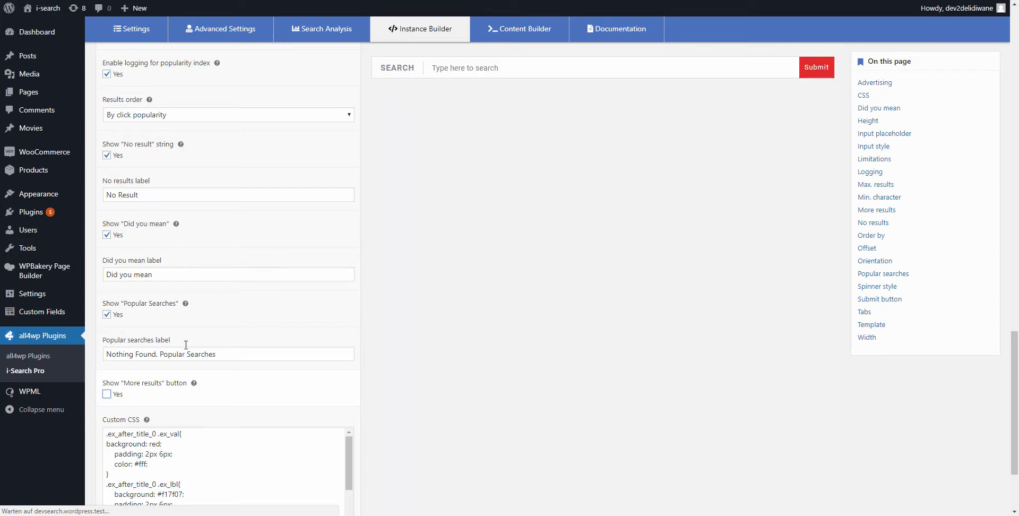
click(511, 68)
text(a)
scroll(532, 182, down, 5)
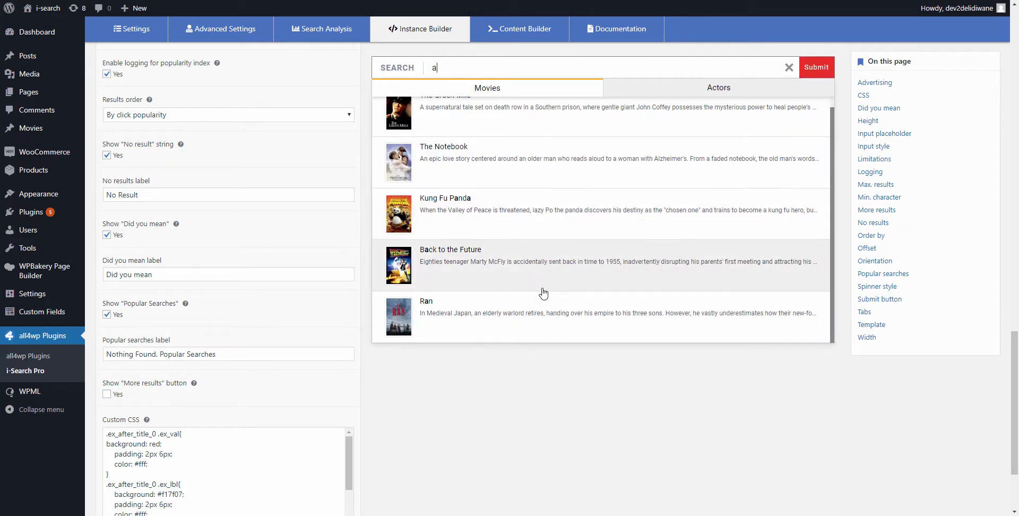
scroll(531, 339, up, 6)
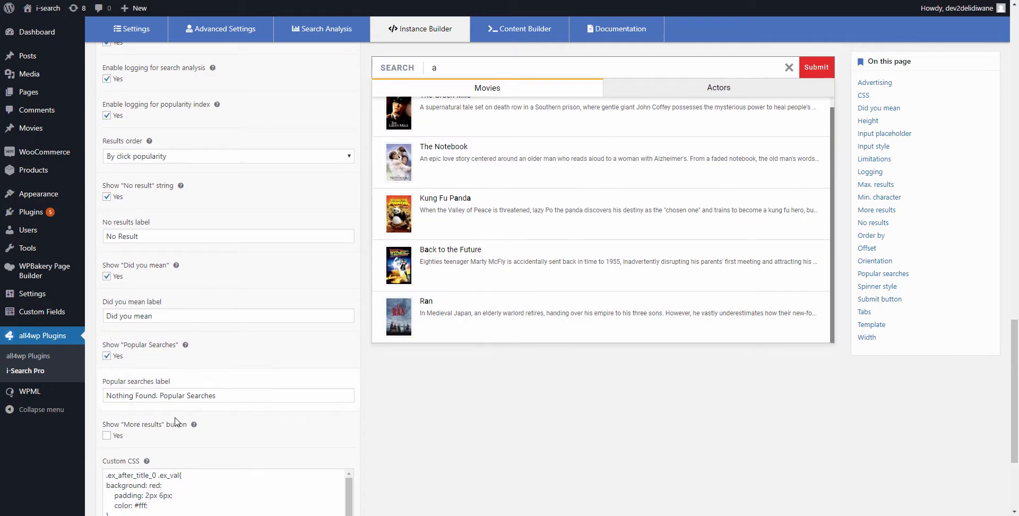
Re-enable the "More results" button and set its label to "Load More".
click(106, 435)
scroll(244, 374, down, 2)
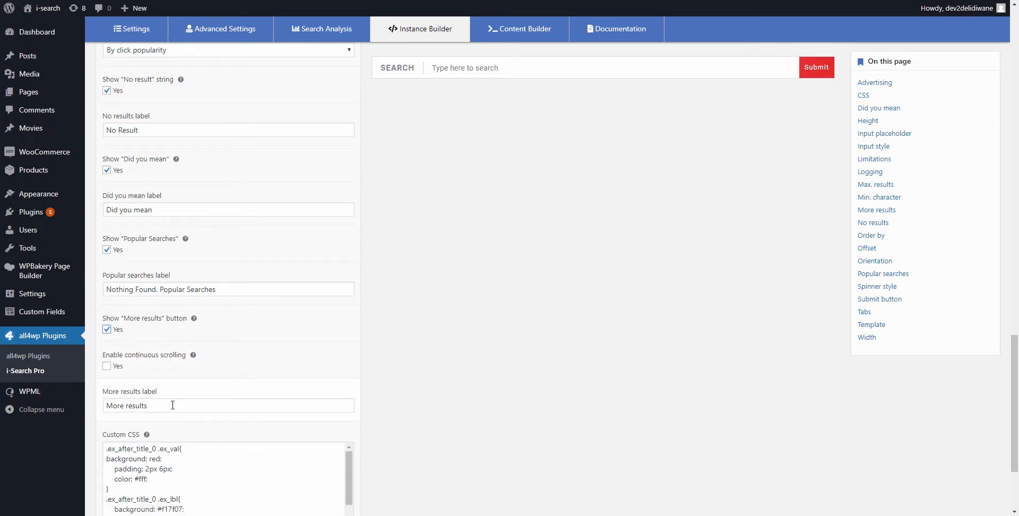
triple_click(172, 404)
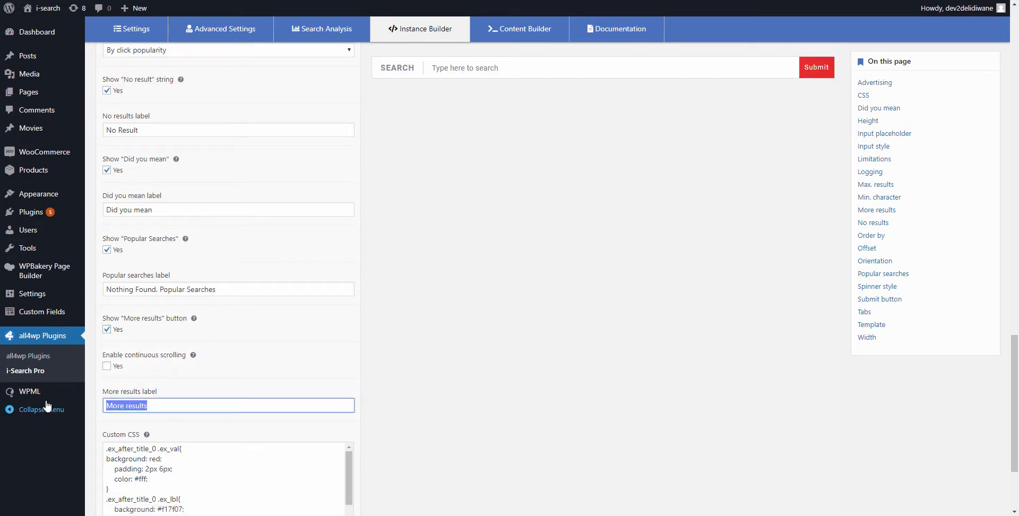
text(Load More)
Search the preview for "a" and load two further batches of movie results with the Load More button.
click(477, 71)
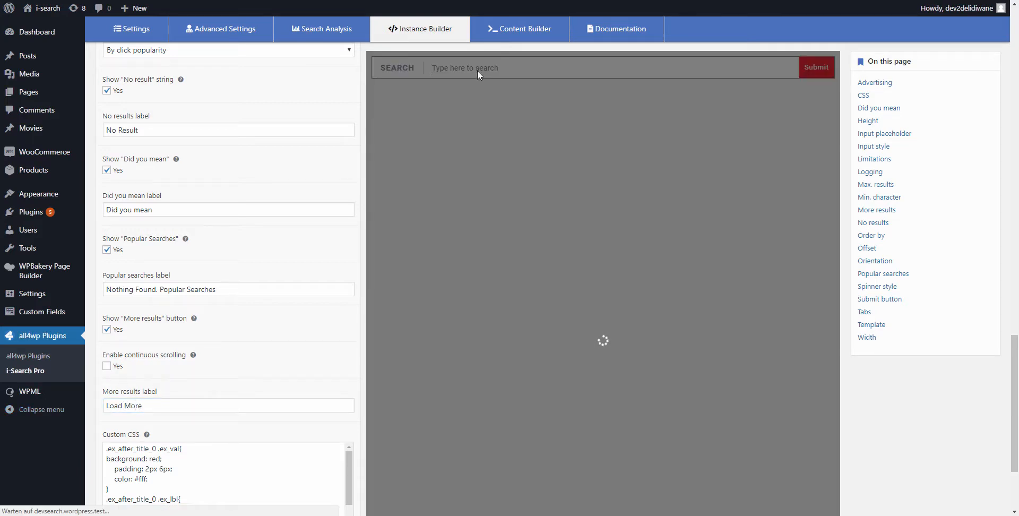
text(a)
scroll(573, 258, down, 1)
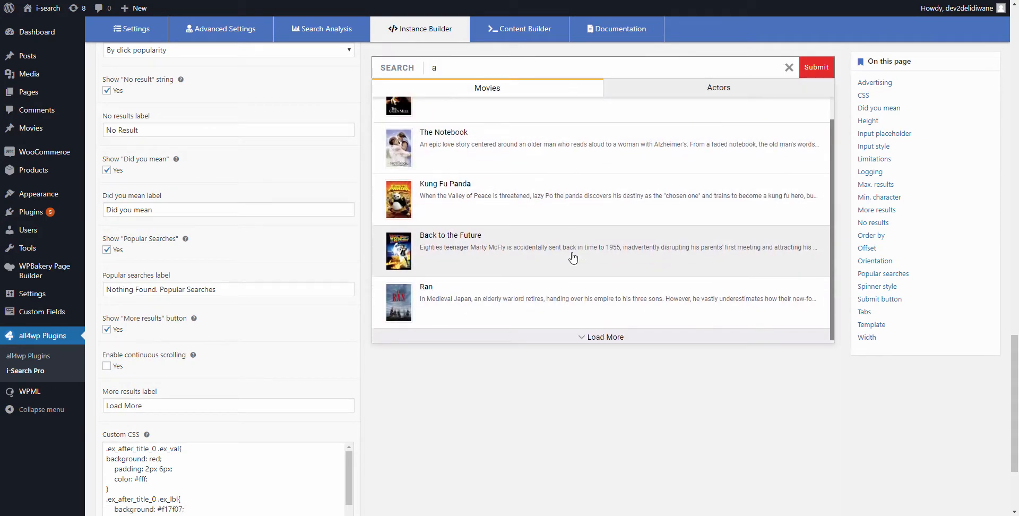
click(598, 335)
scroll(605, 308, down, 5)
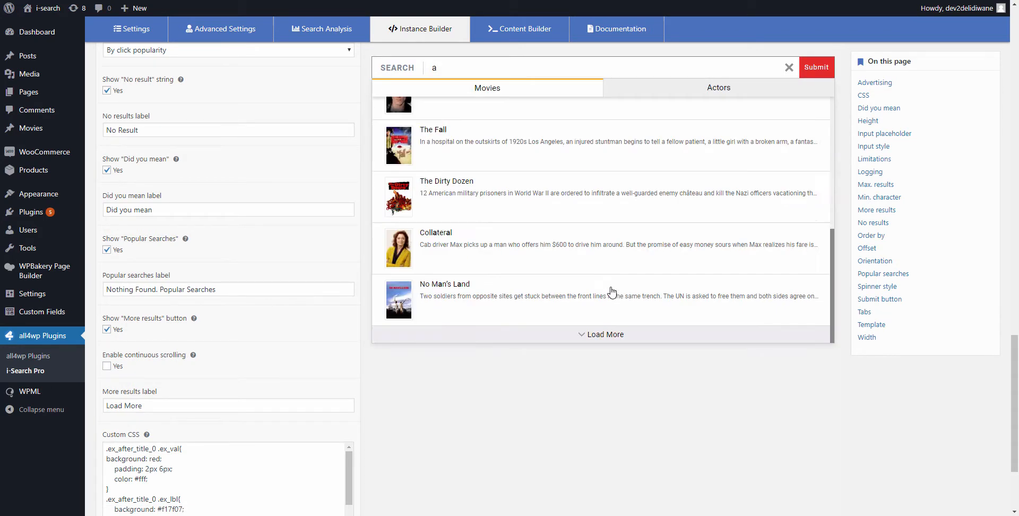
click(598, 334)
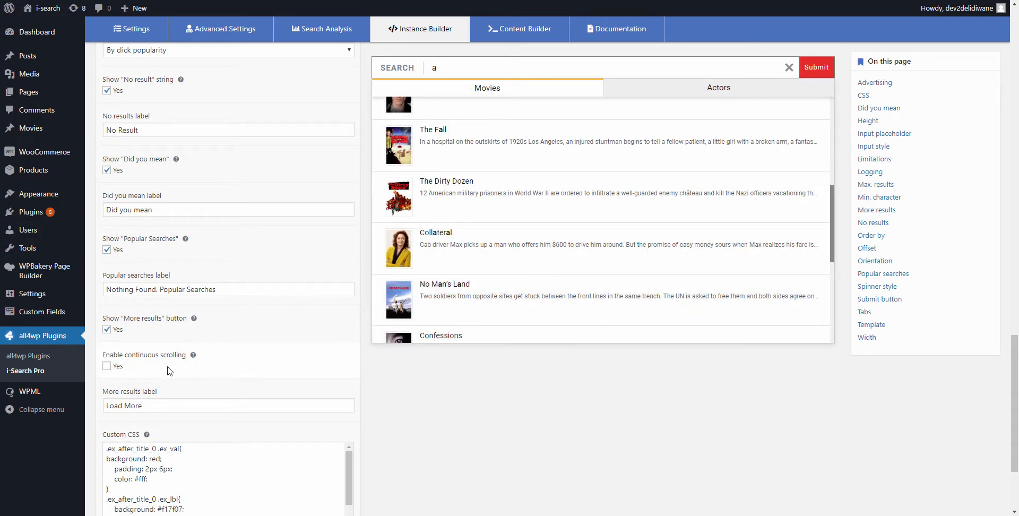
Enable continuous scrolling and test it in the preview on the Movies results for "a".
click(107, 367)
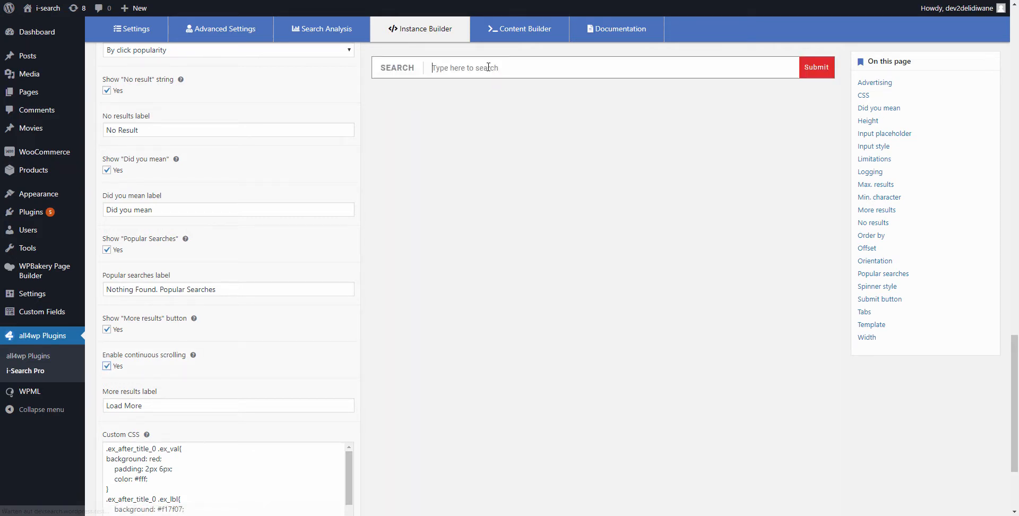
click(487, 66)
text(a)
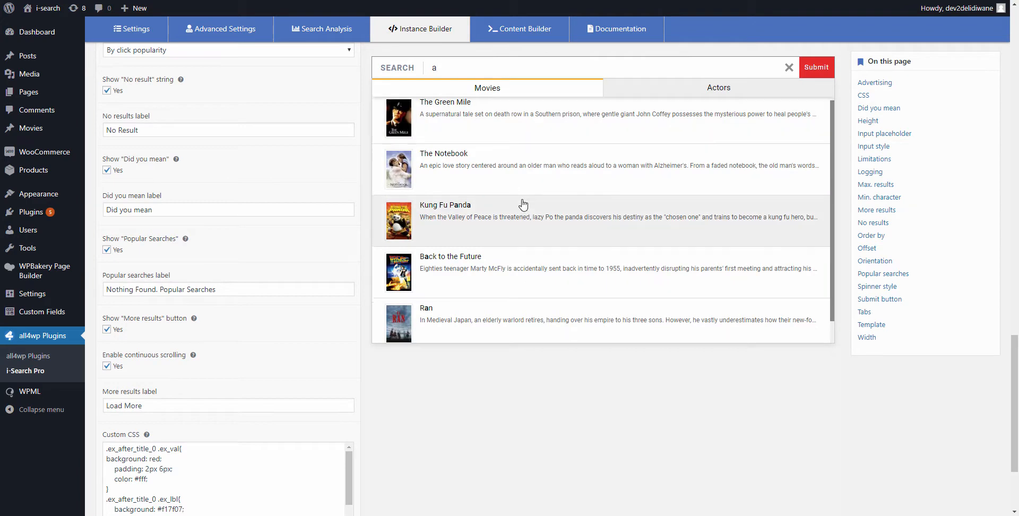
scroll(522, 204, down, 14)
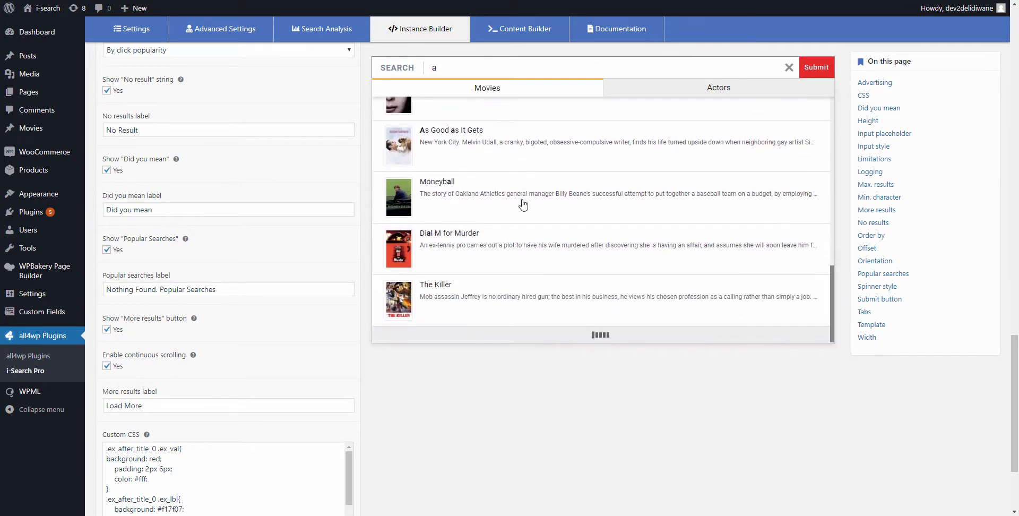
scroll(523, 204, down, 5)
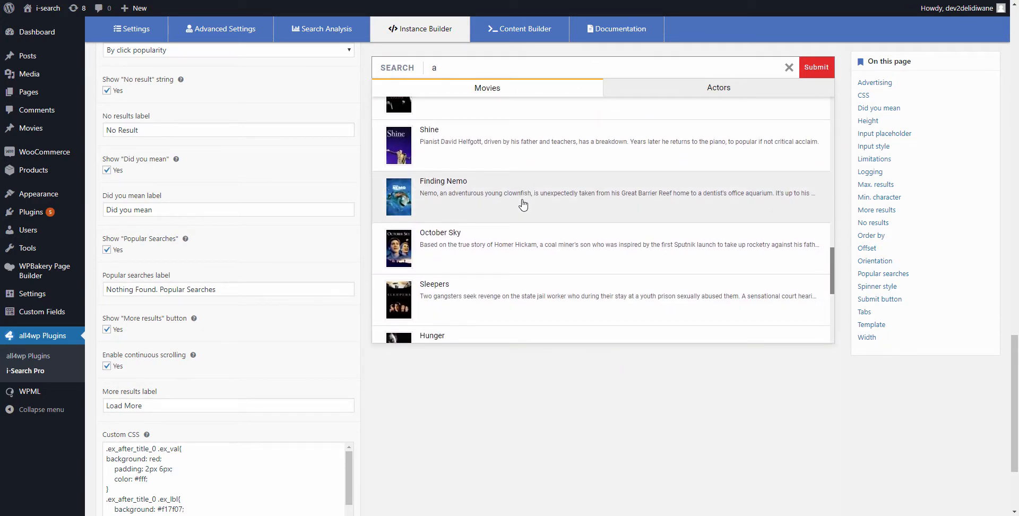
scroll(522, 205, down, 10)
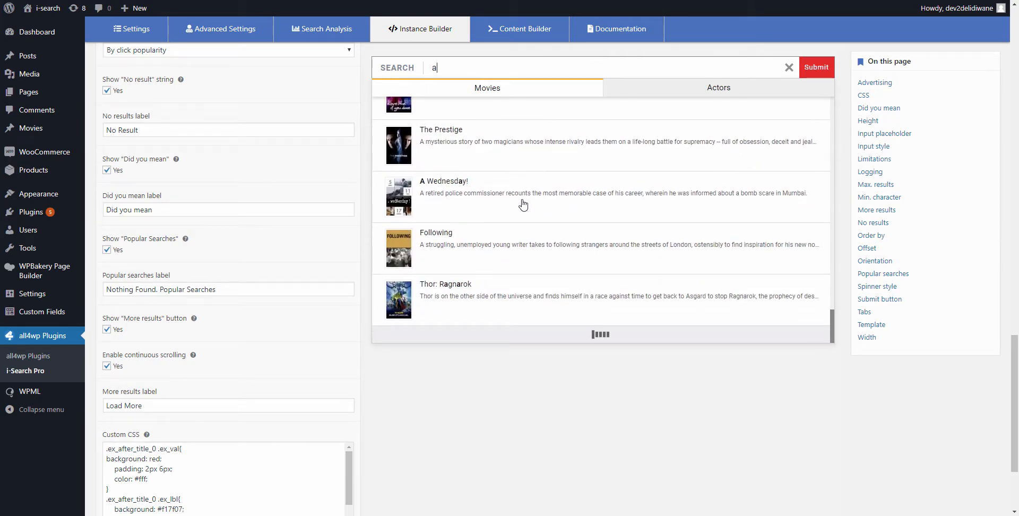
scroll(523, 205, down, 5)
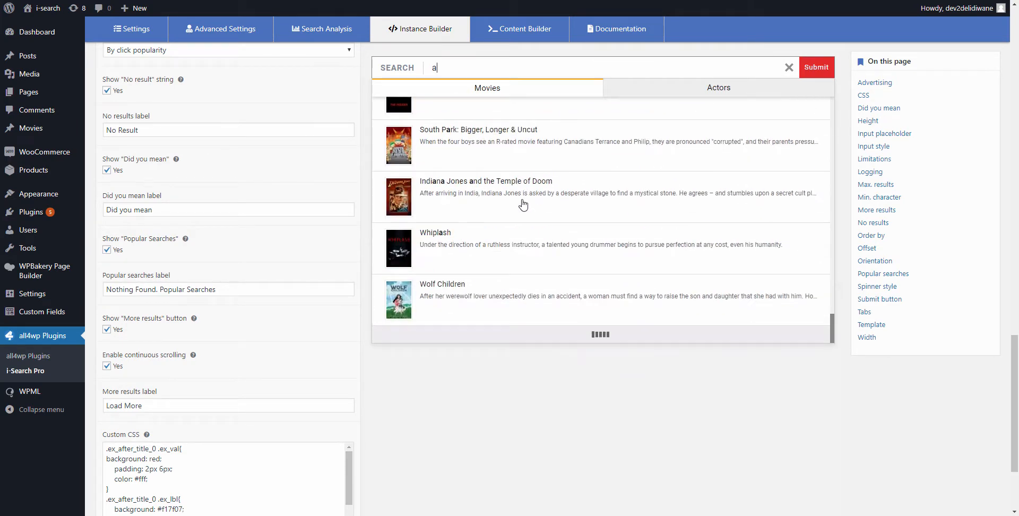
Check continuous scrolling on the Actors results for "a", and return to browsing the Movies results.
click(626, 88)
scroll(546, 202, down, 5)
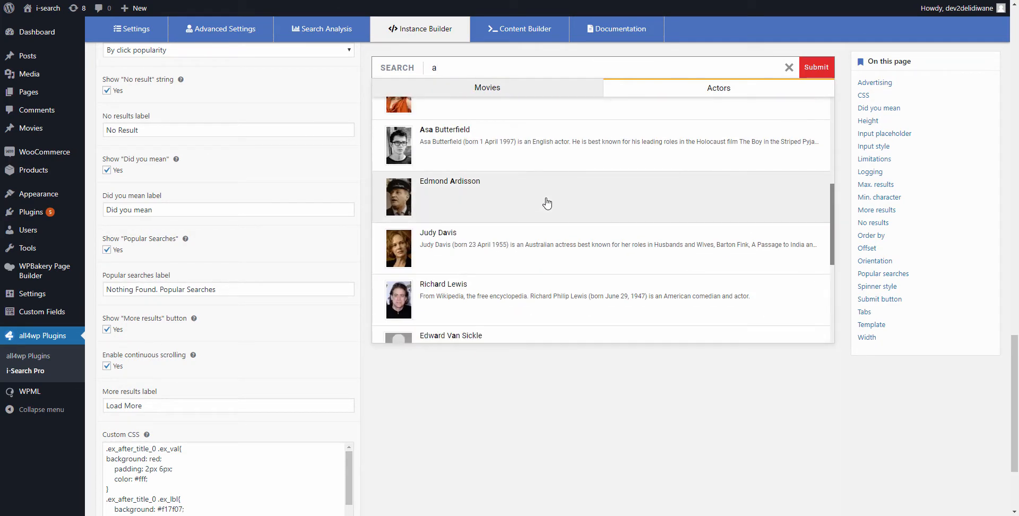
scroll(546, 202, down, 10)
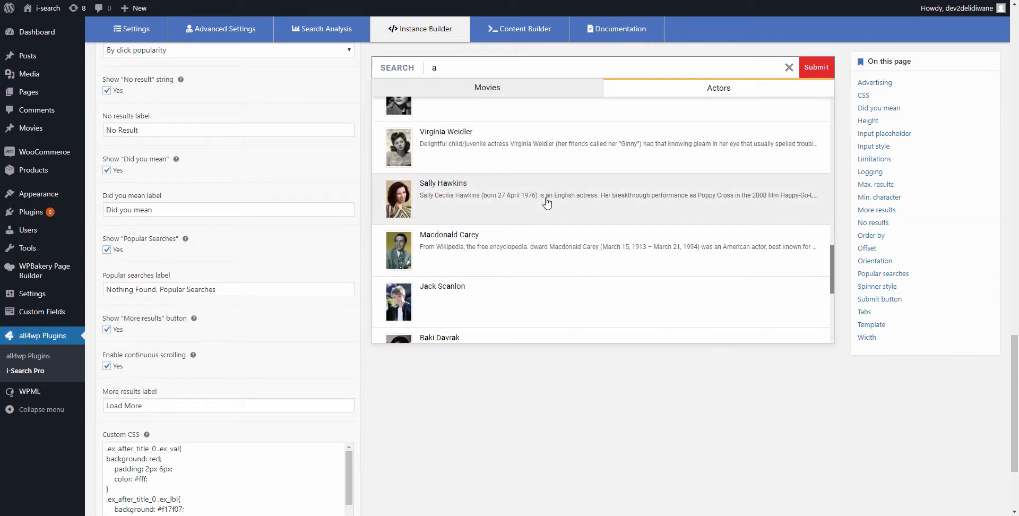
scroll(546, 202, down, 3)
scroll(546, 202, down, 3)
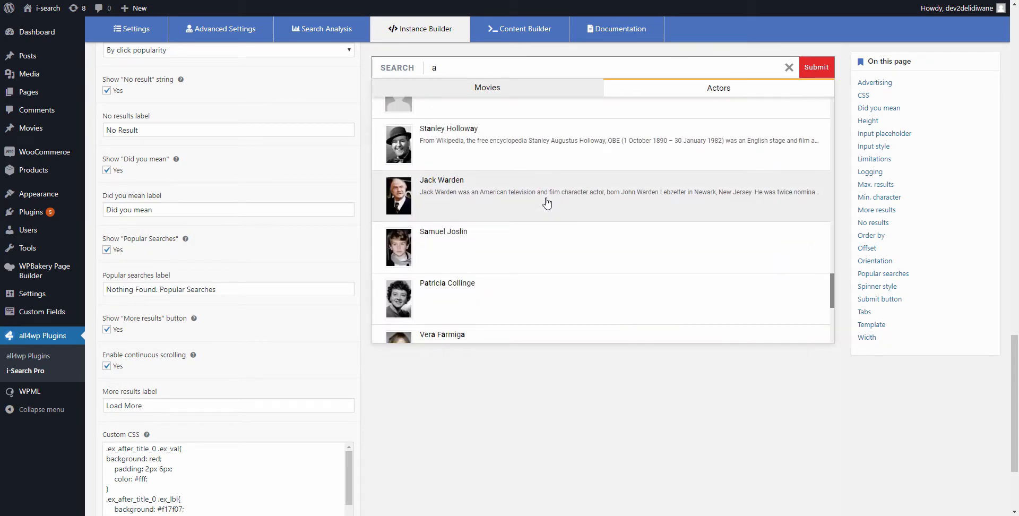
scroll(547, 202, down, 3)
scroll(546, 202, down, 3)
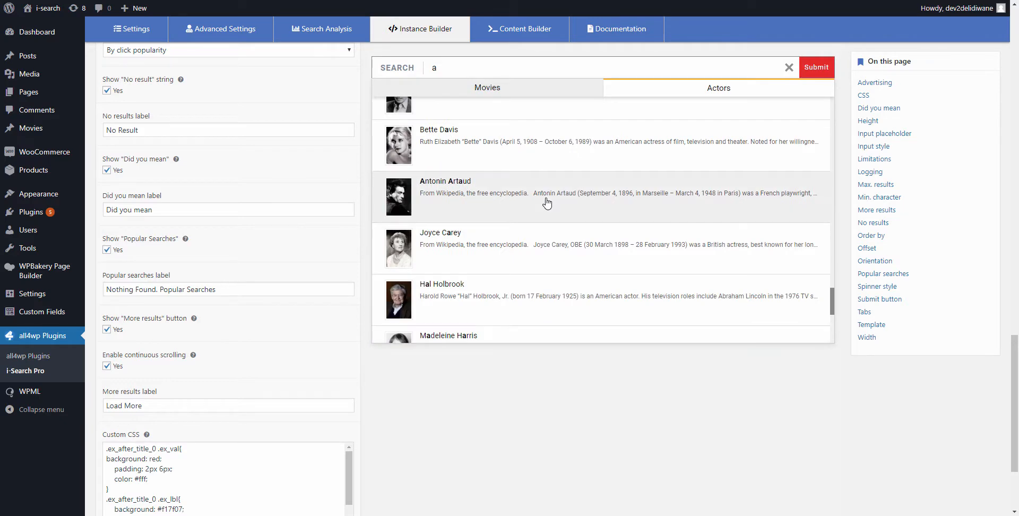
scroll(546, 202, up, 20)
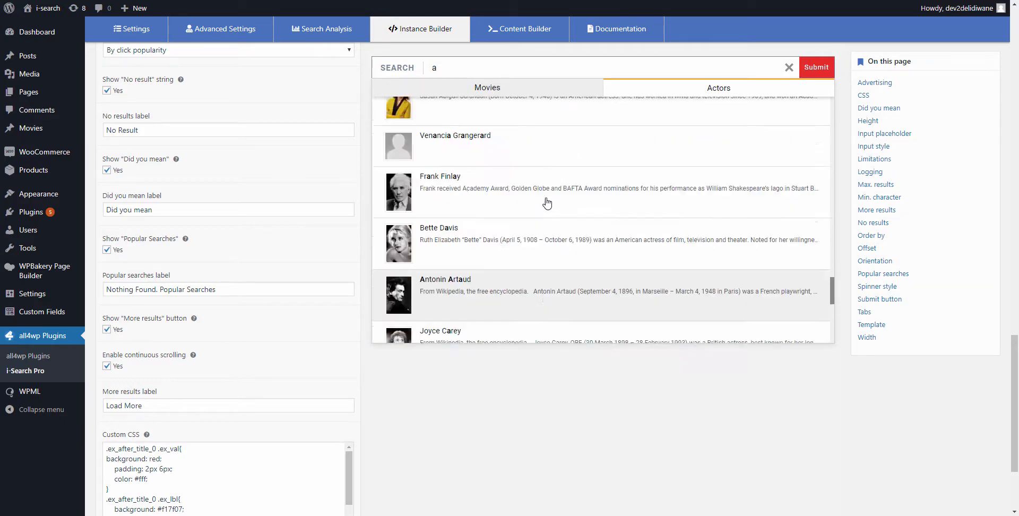
click(537, 94)
scroll(560, 240, down, 4)
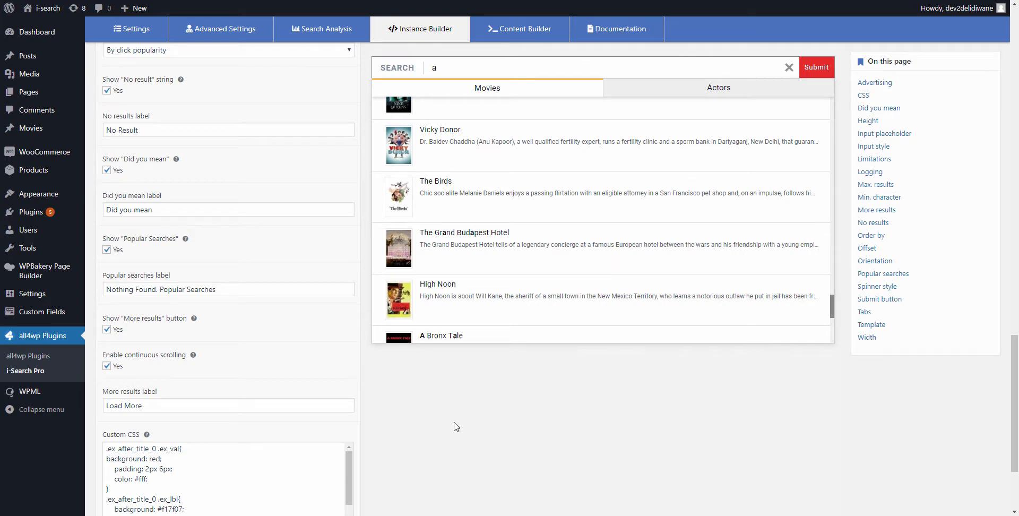
Disable continuous scrolling and expand the Color/Style Builder options below Custom CSS.
click(107, 366)
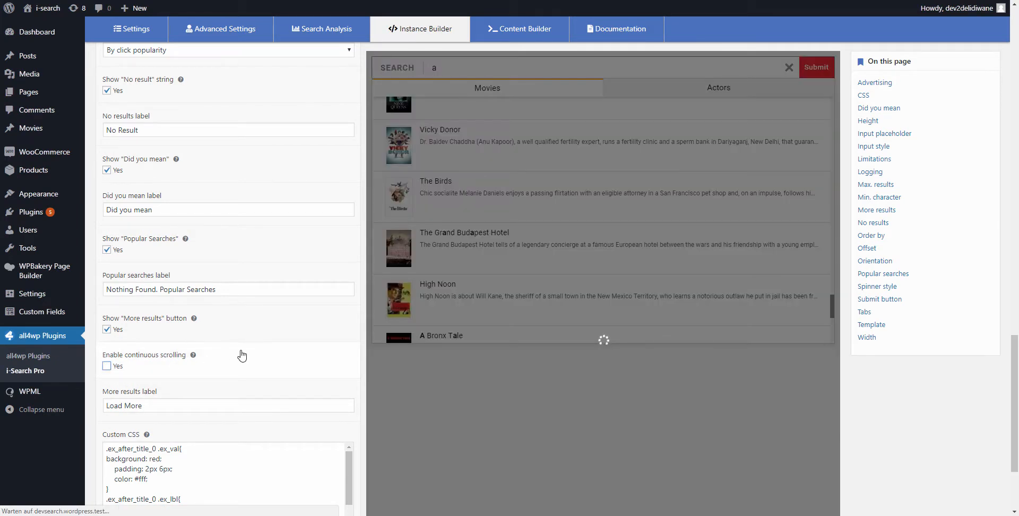
scroll(258, 319, down, 2)
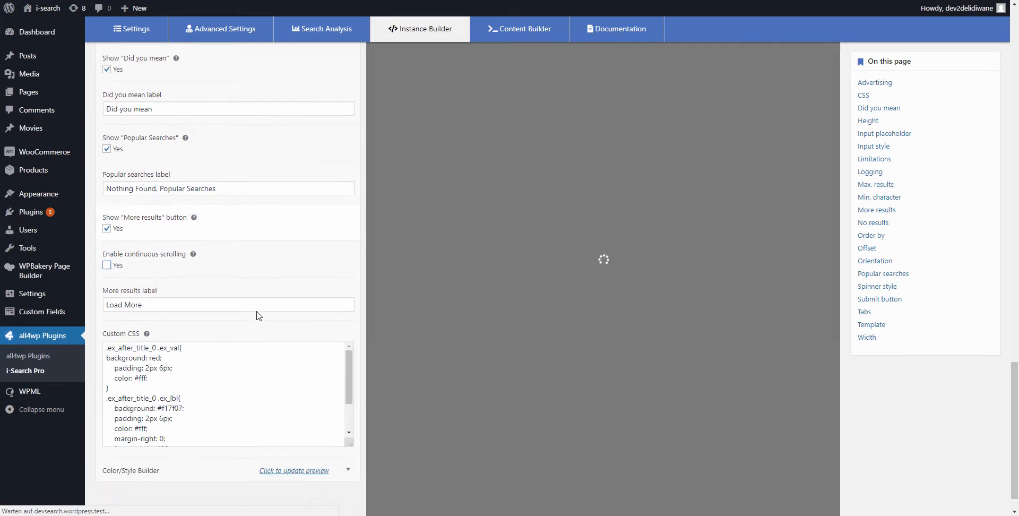
scroll(258, 315, down, 1)
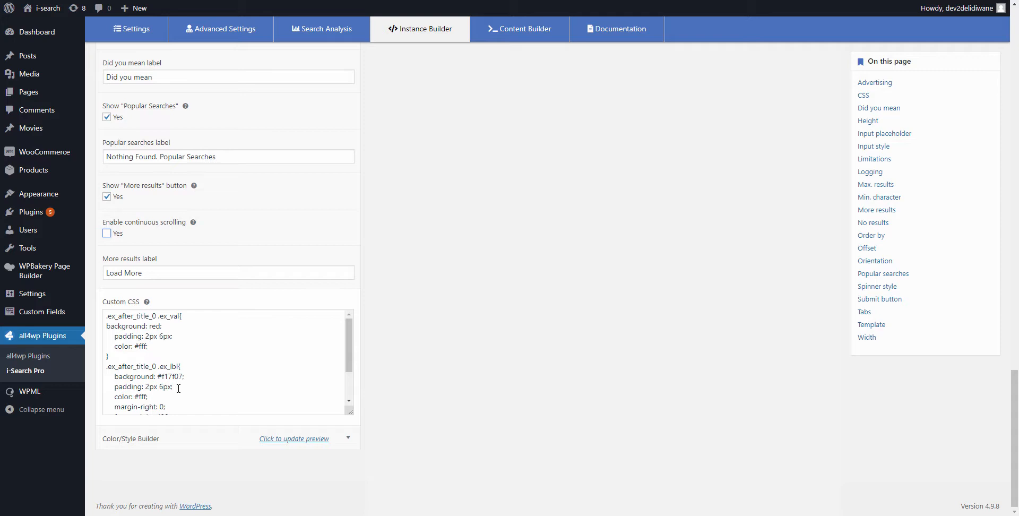
scroll(482, 67, up, 5)
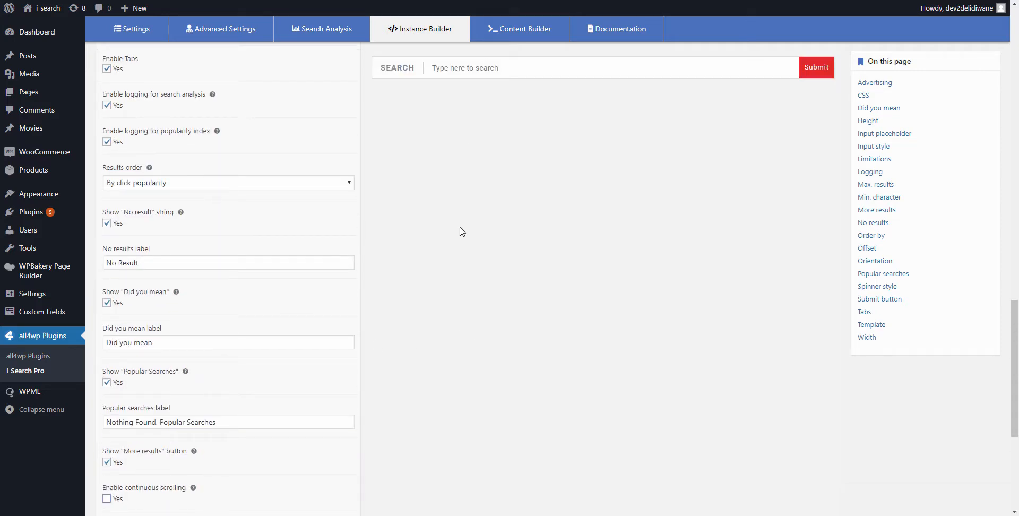
scroll(461, 239, down, 3)
scroll(460, 246, down, 2)
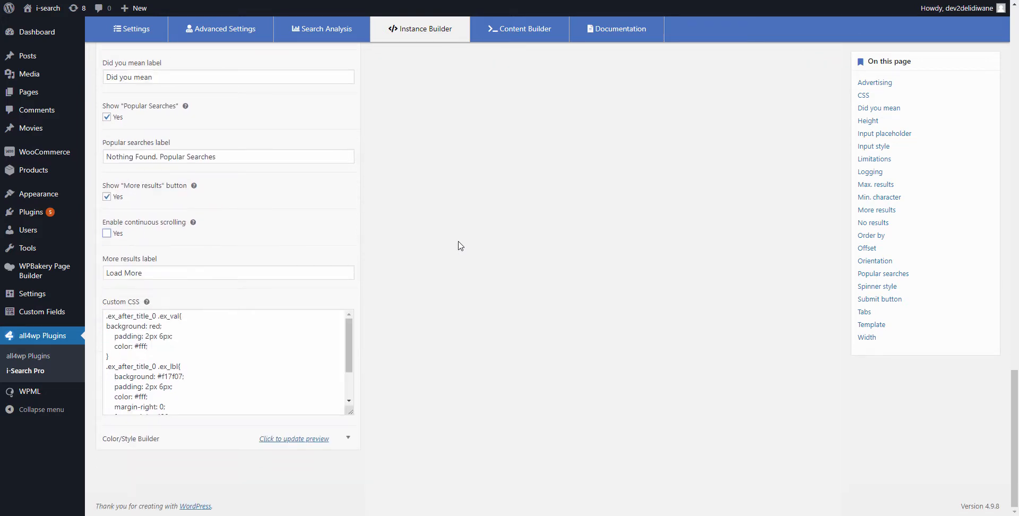
click(349, 439)
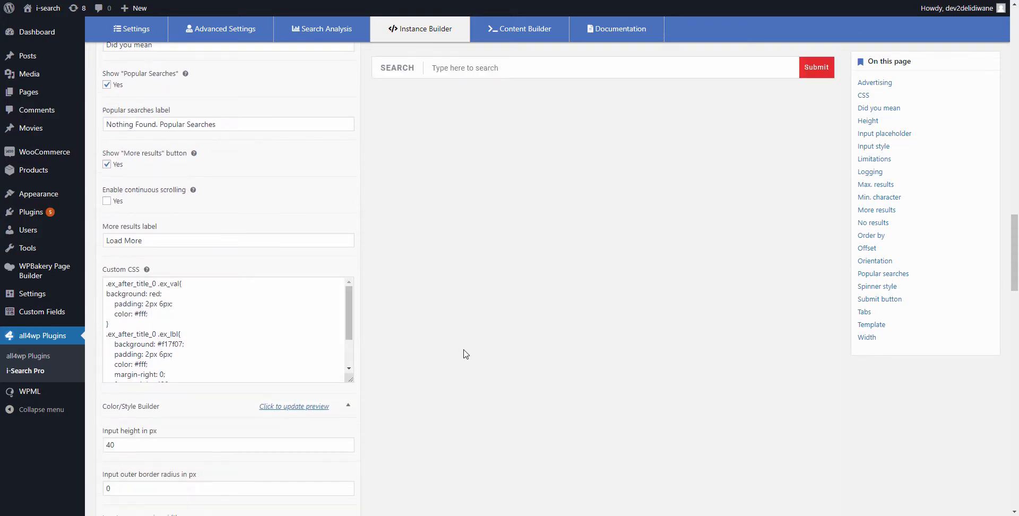
scroll(460, 353, down, 5)
scroll(460, 353, down, 1)
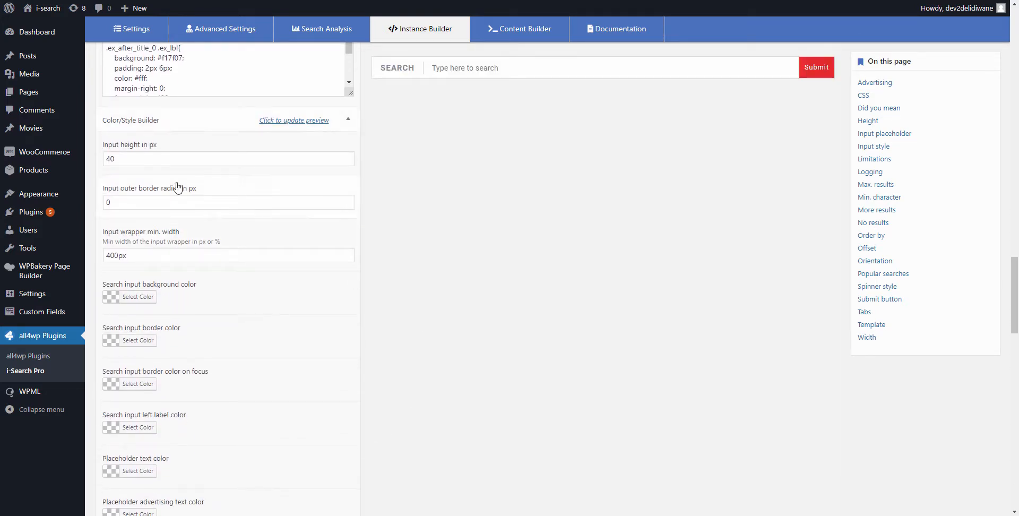
Set the search input height to 30 px and update the preview.
double_click(146, 158)
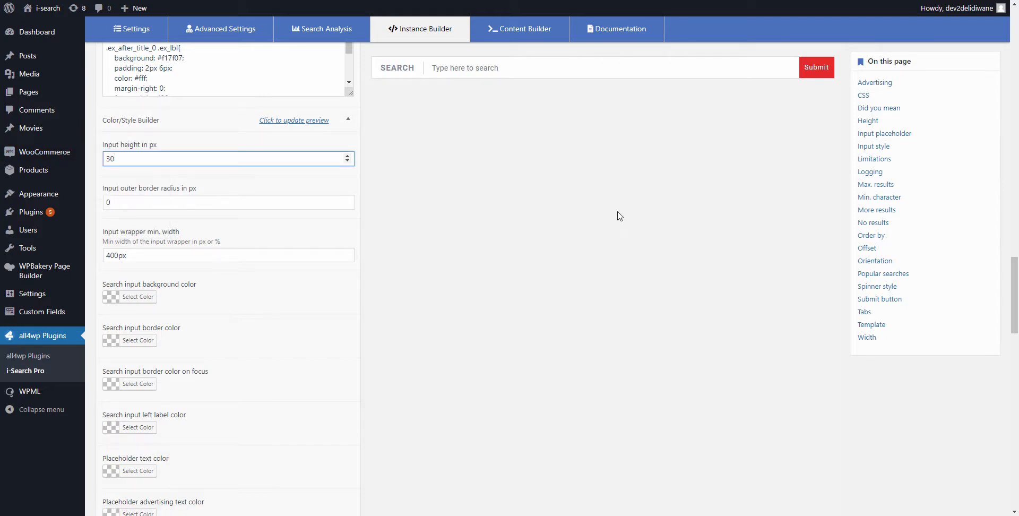
click(518, 199)
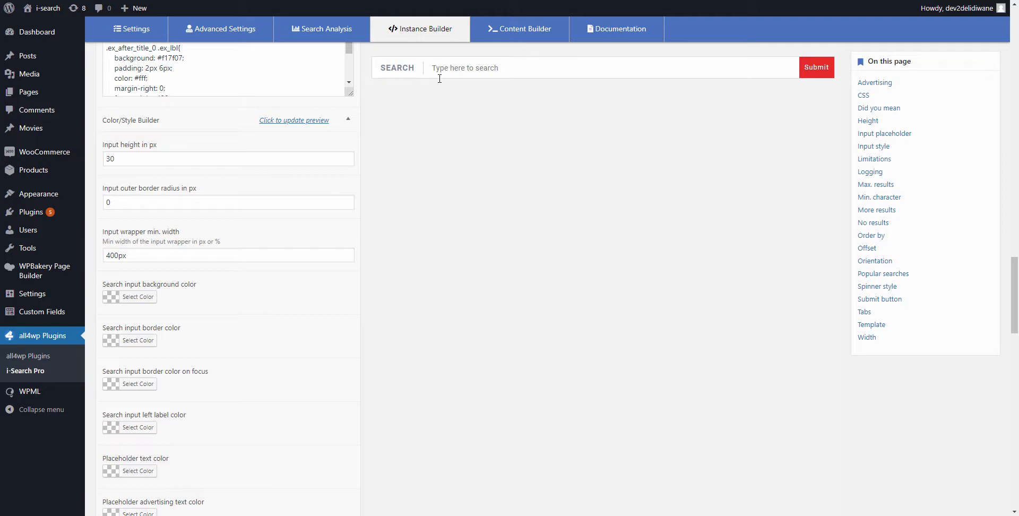
click(300, 121)
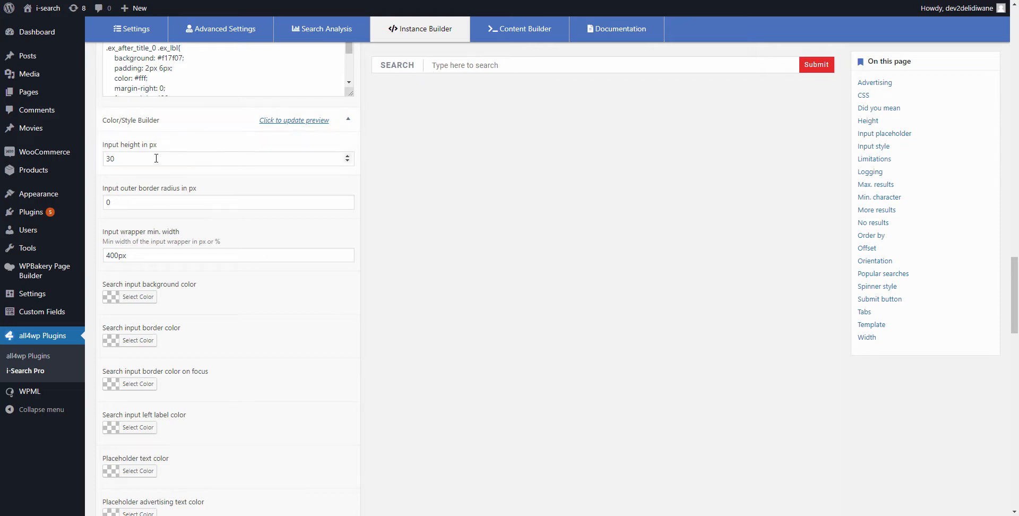
Set the input height to 40 px and the outer border radius to 4 px, and update the preview.
double_click(139, 159)
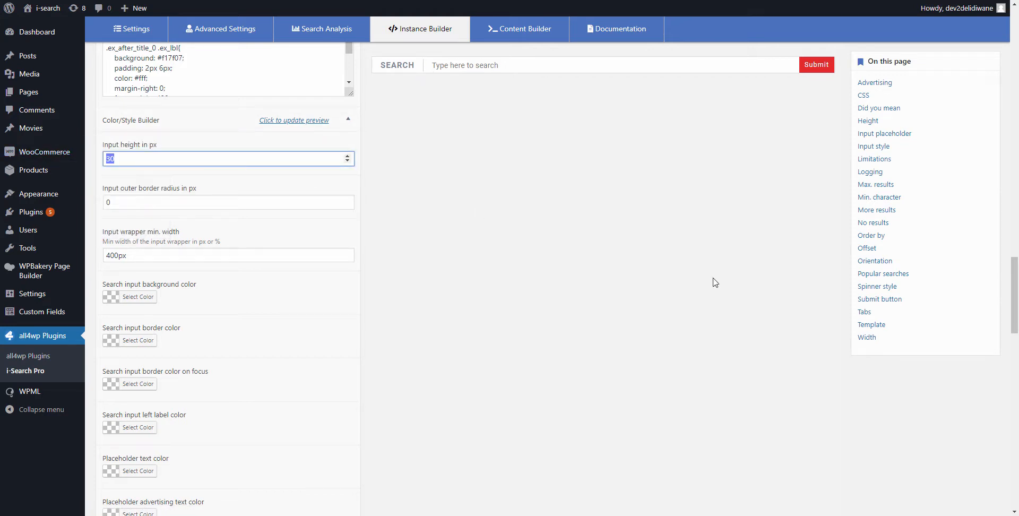
click(625, 267)
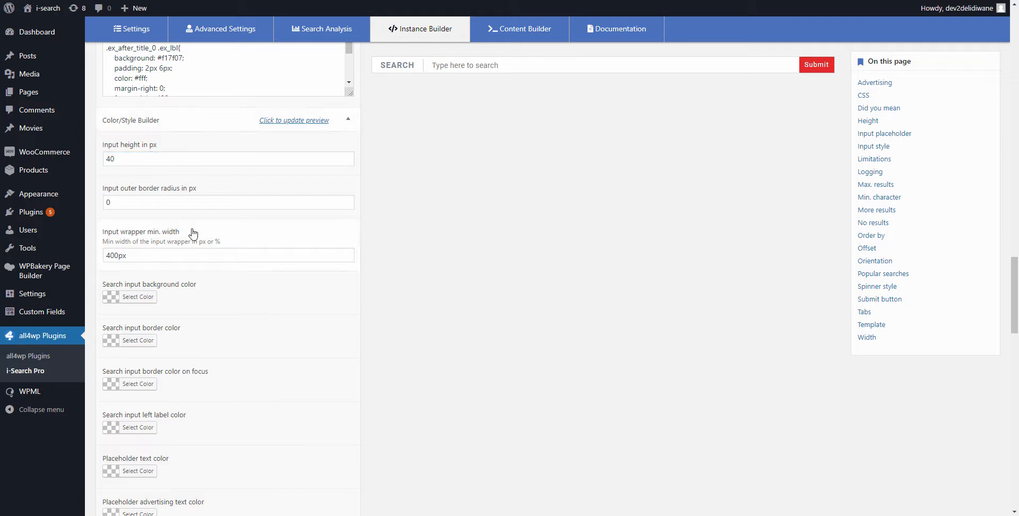
double_click(151, 202)
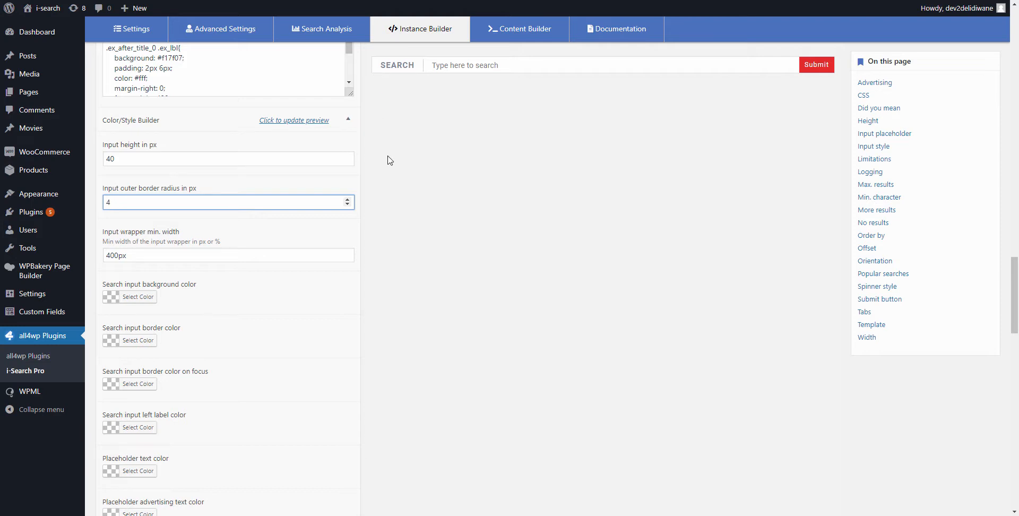
click(454, 247)
click(276, 120)
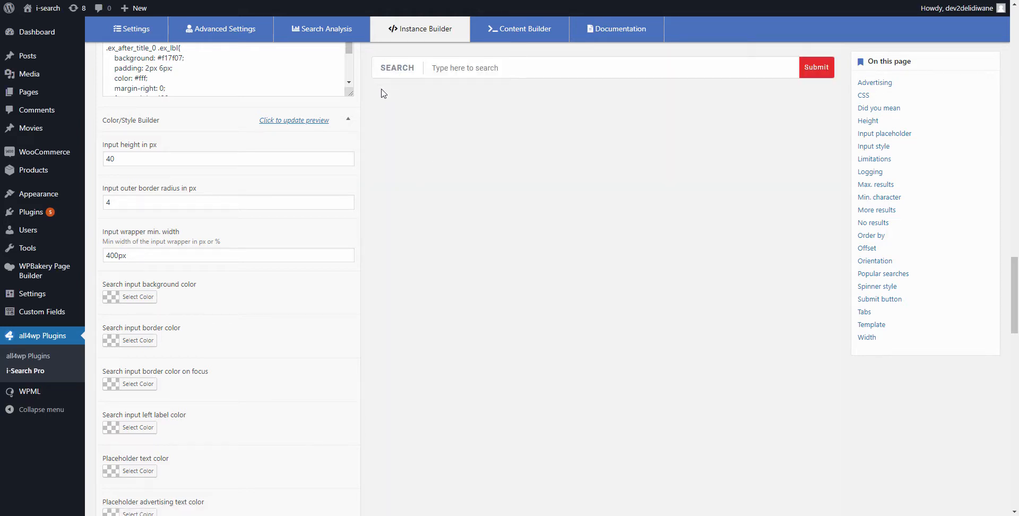
Set the input outer border radius to 10 px and update the preview.
click(108, 201)
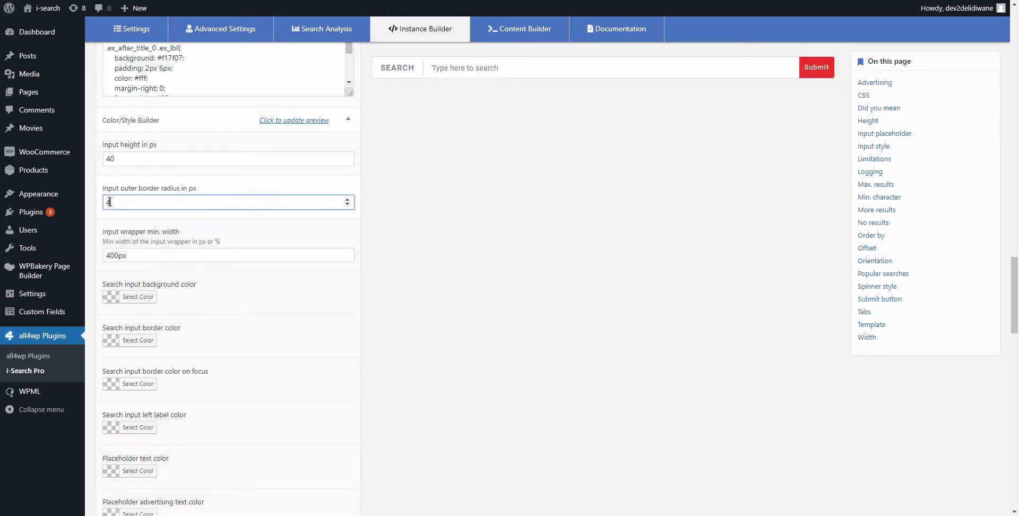
text(10)
click(282, 121)
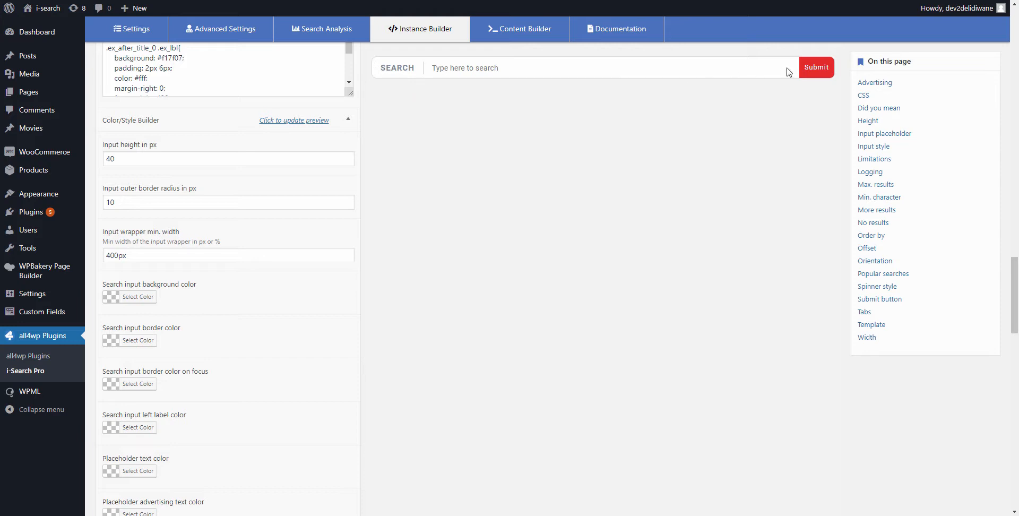
Set the input outer border radius to 0 px and clear the input wrapper minimum width, saving the instance.
drag(140, 206, 107, 201)
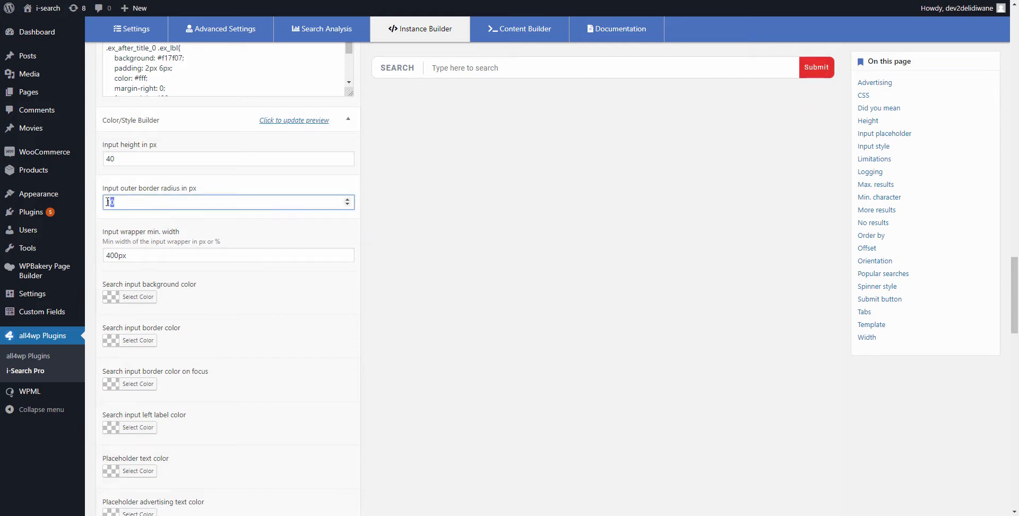
text(0)
double_click(172, 254)
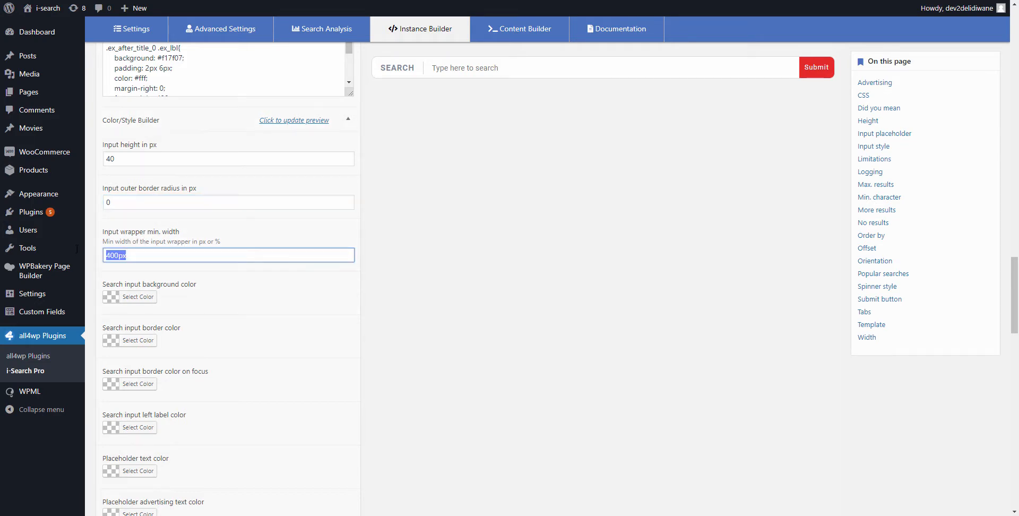
key(BackSpace)
key(Return)
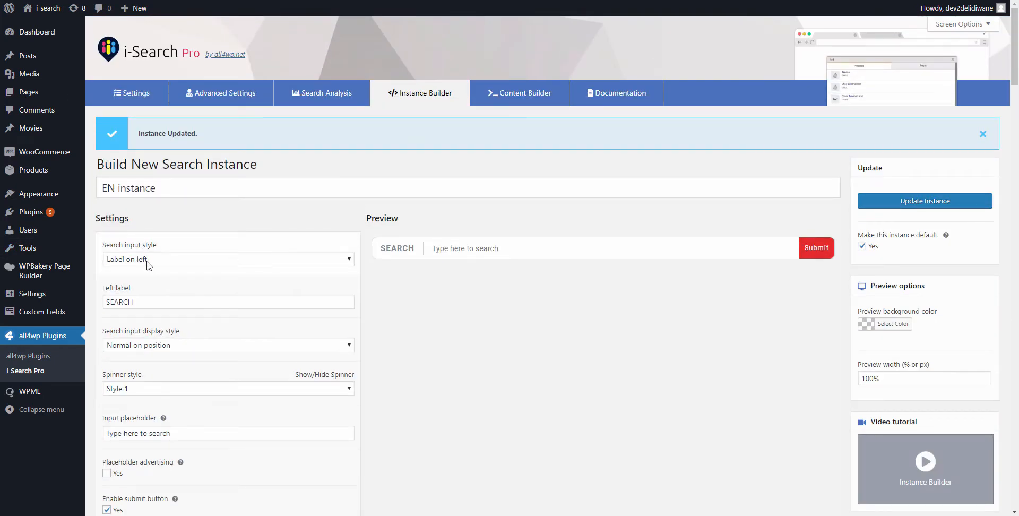
Set the search input display style to Text and icon, try the slide-to-left opening in the preview, and update the instance.
click(136, 346)
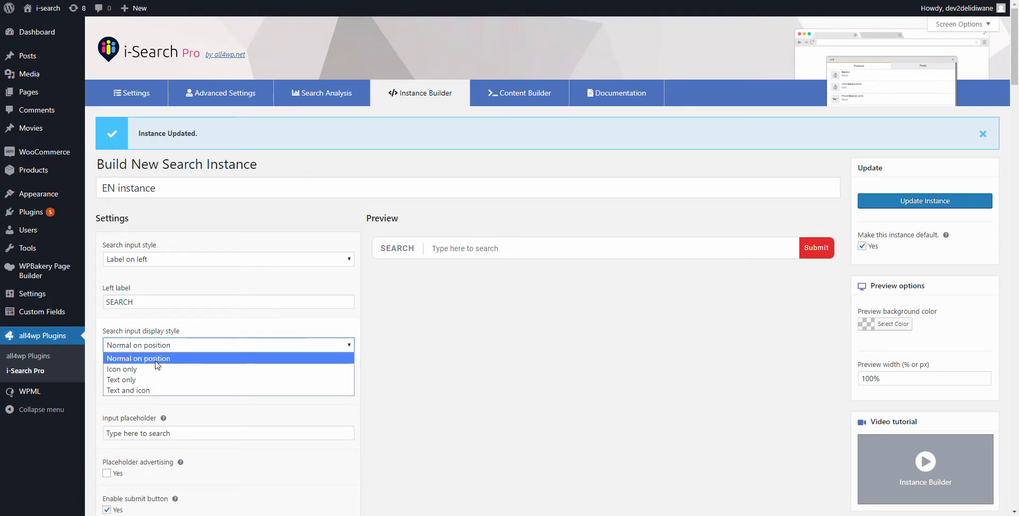
click(155, 390)
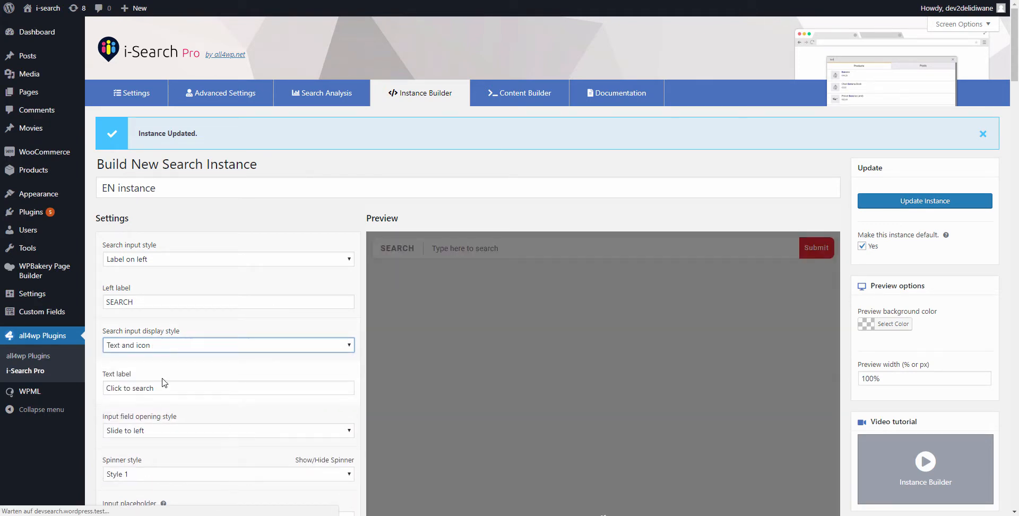
click(169, 388)
click(161, 433)
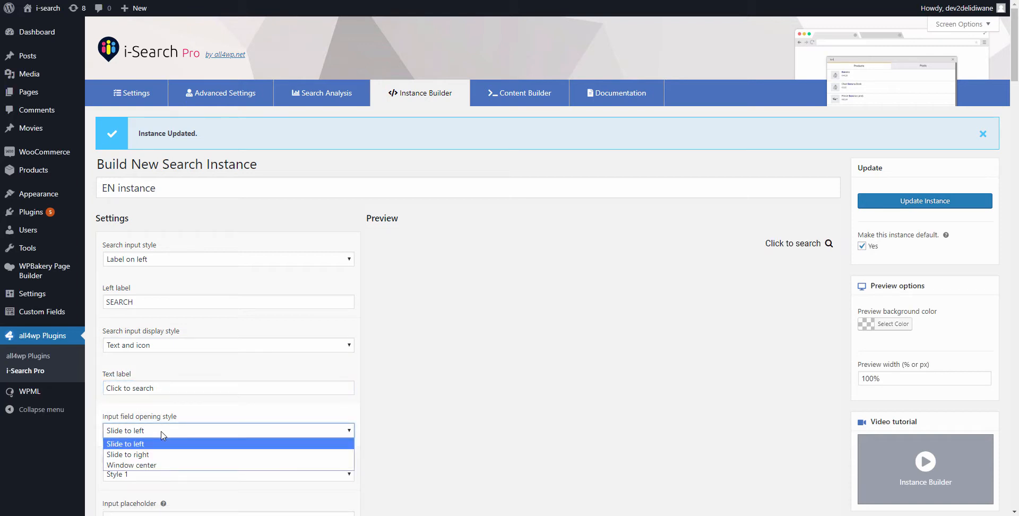
click(160, 433)
click(788, 245)
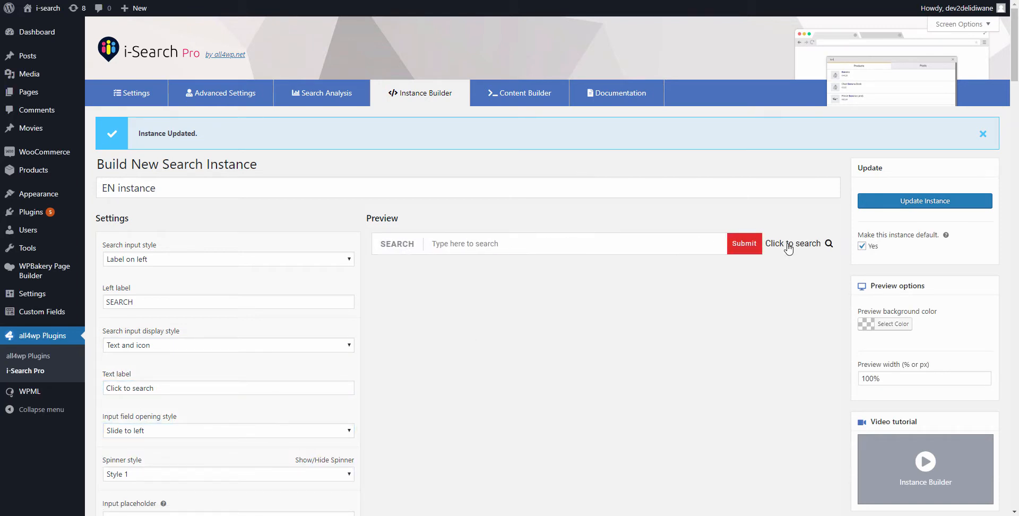
click(908, 202)
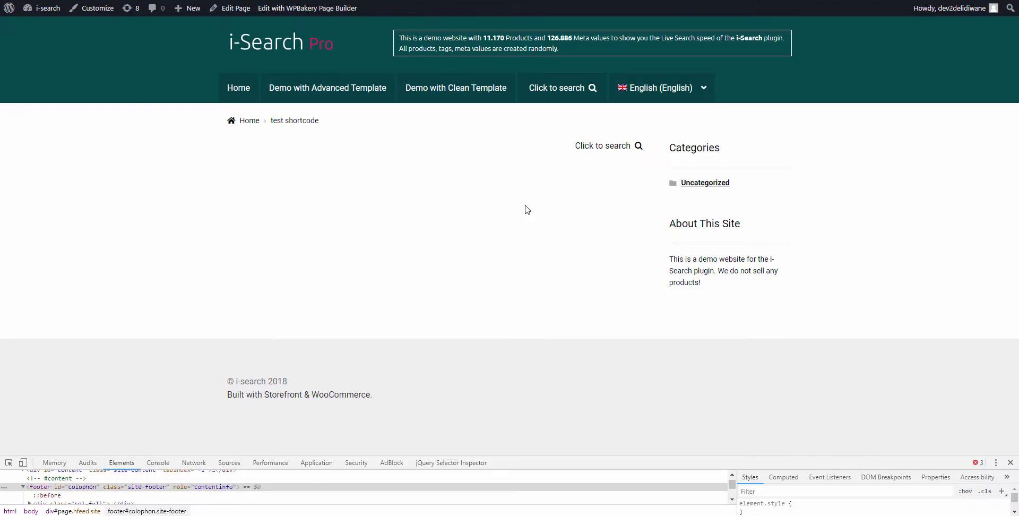
Test opening and closing the Click to search input in the demo site's navigation bar.
click(551, 89)
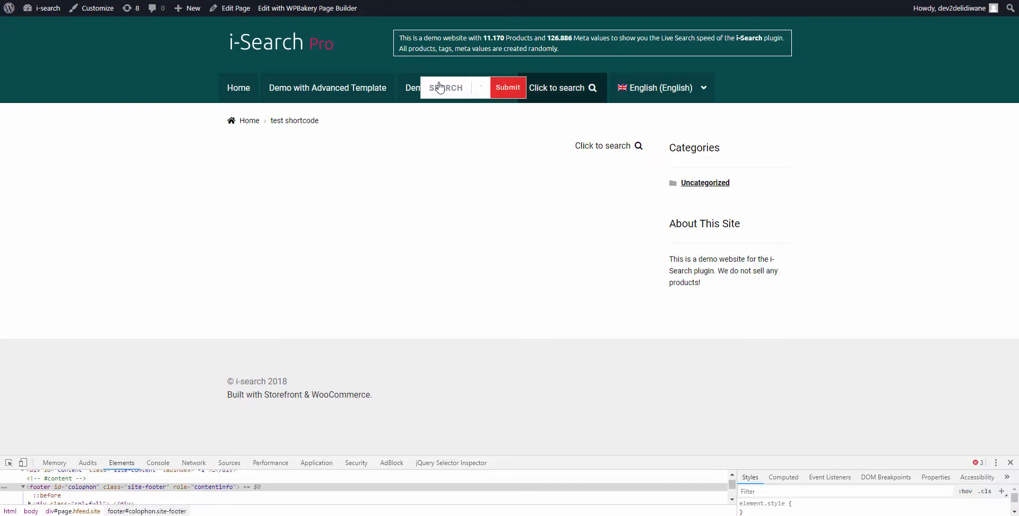
click(543, 88)
click(544, 88)
click(545, 89)
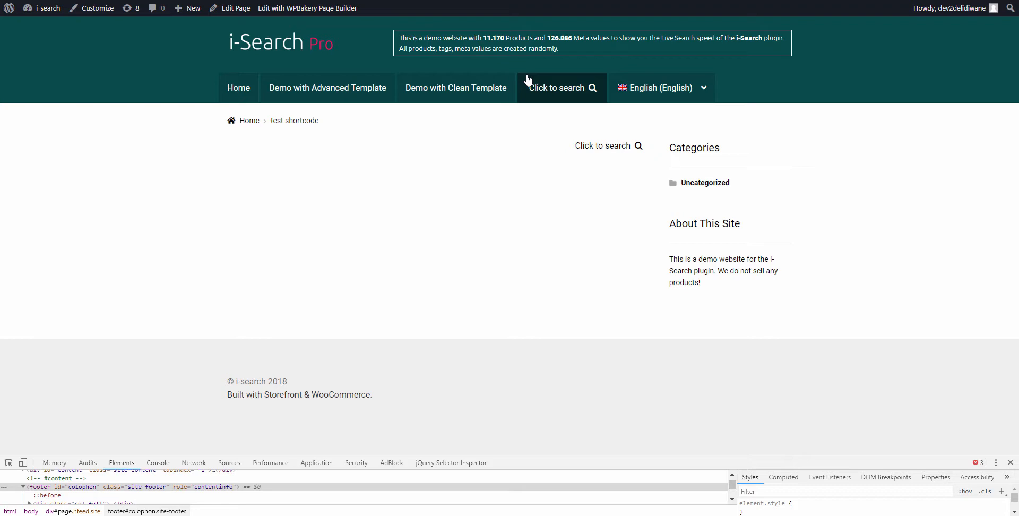
Return to the instance settings, set the input wrapper minimum width to 400px in the Color/Style Builder, and update the instance.
click(410, 0)
mouse_move(39, 194)
click(103, 239)
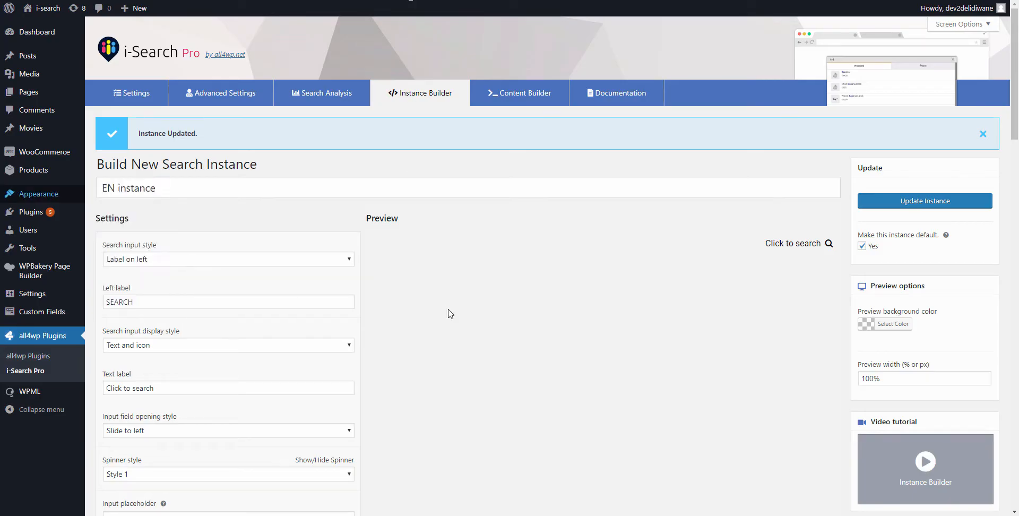
scroll(450, 313, down, 20)
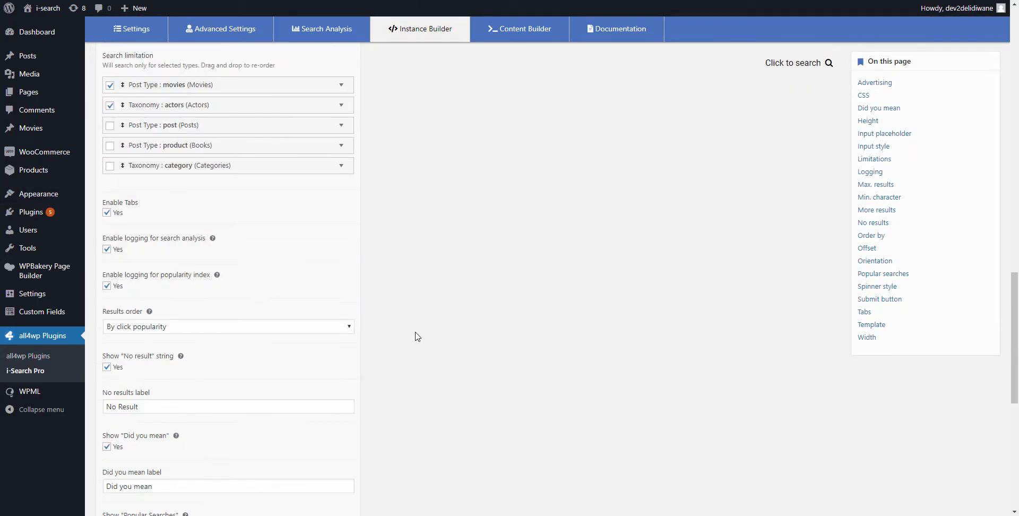
scroll(416, 336, down, 8)
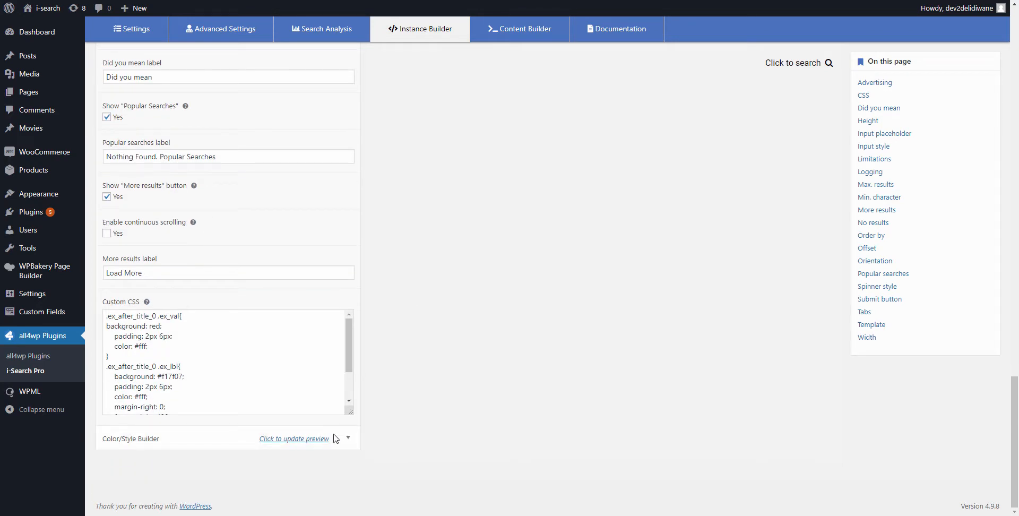
click(348, 438)
scroll(412, 406, down, 4)
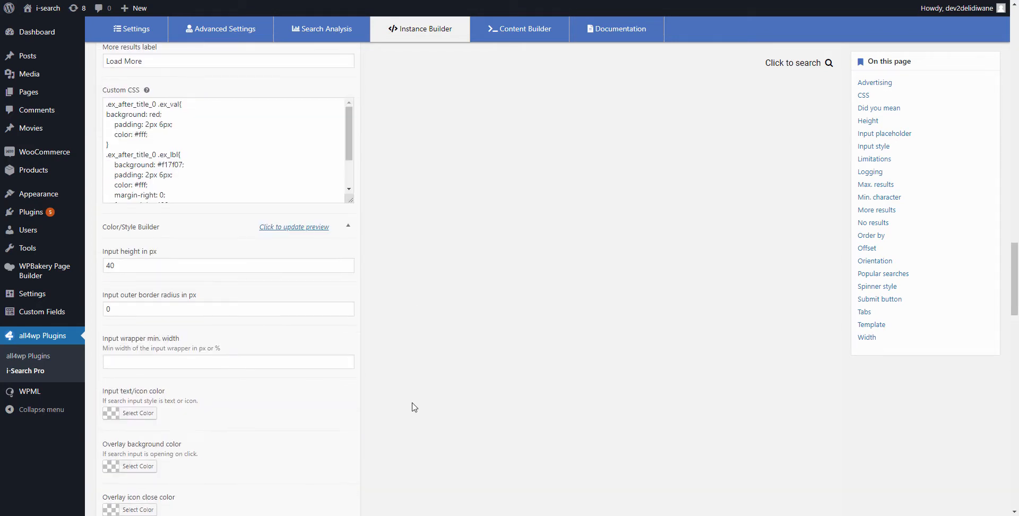
click(114, 363)
scroll(455, 166, down, 4)
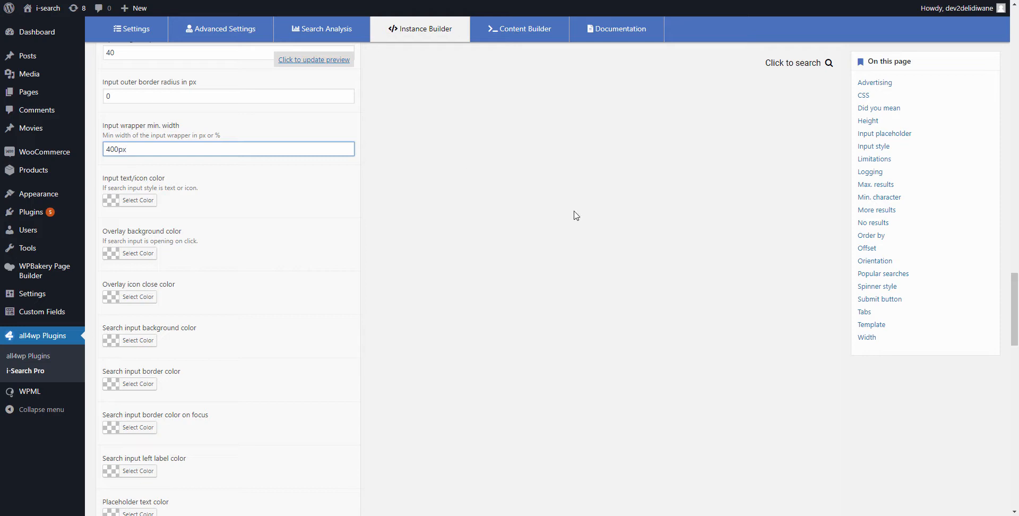
scroll(948, 320, up, 15)
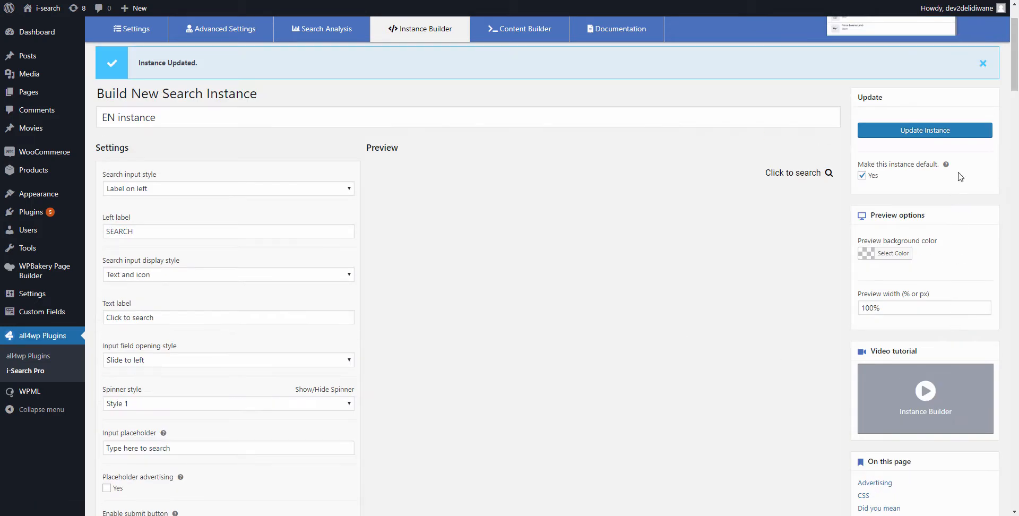
click(974, 133)
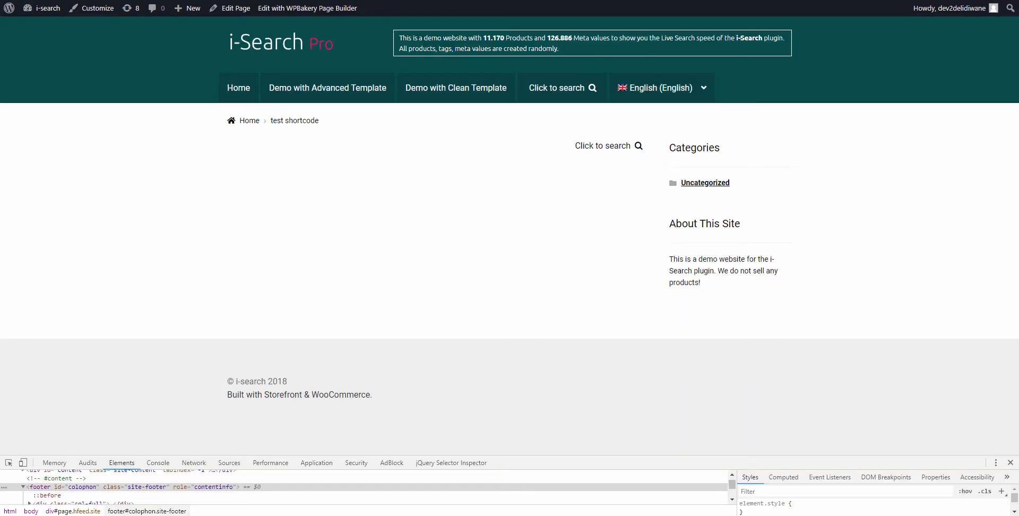
Reload the demo page and search for "a" through the navigation bar's Click to search input.
key(F5)
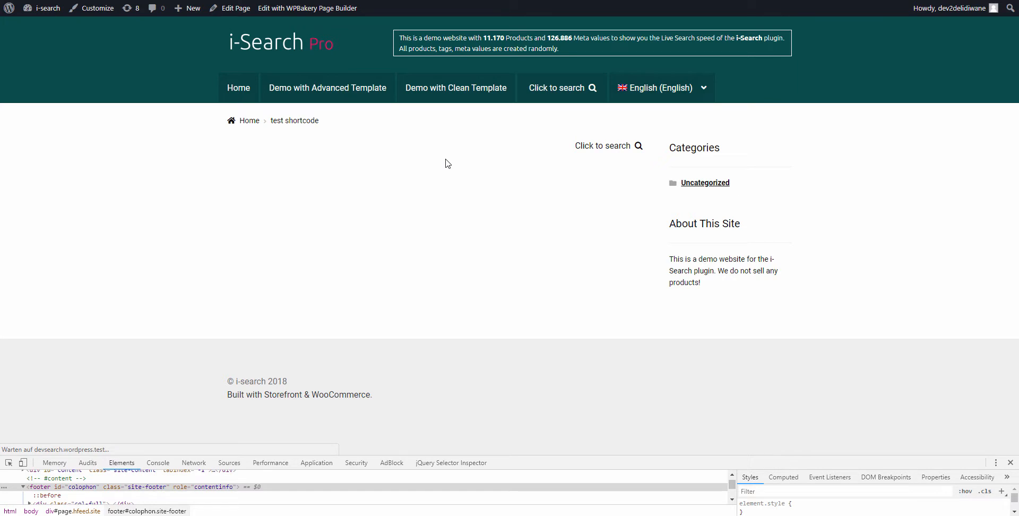
click(557, 87)
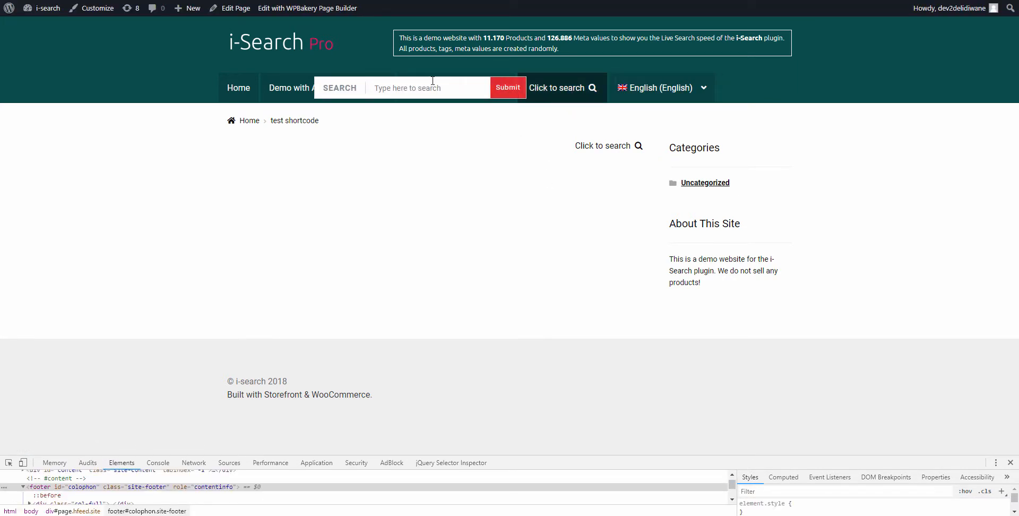
click(397, 88)
text(a)
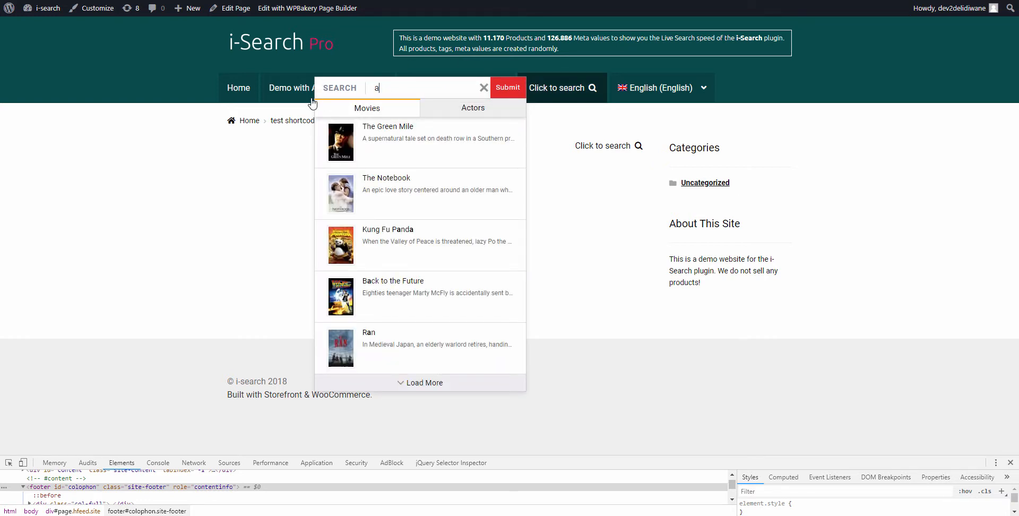
Load more results for both Movies and Actors, look through them, and close the results.
click(423, 382)
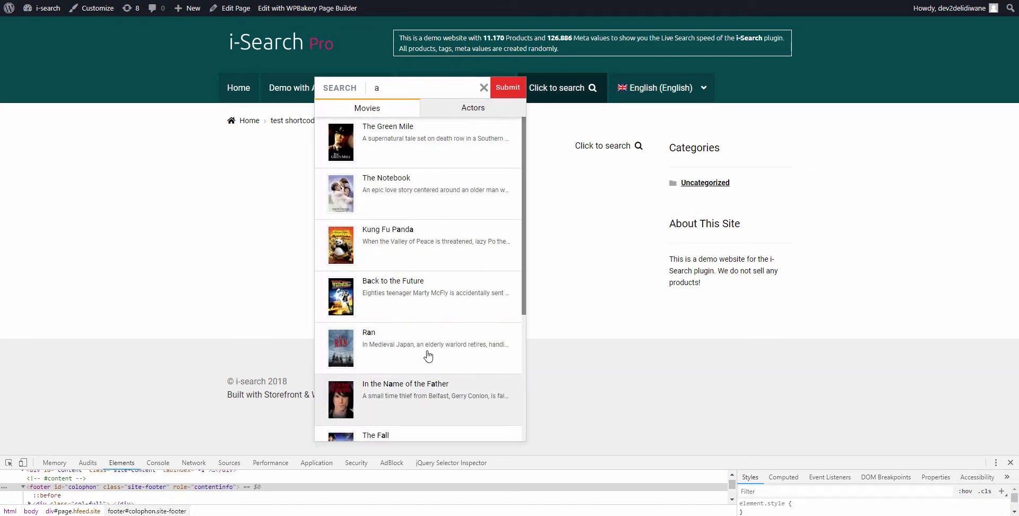
scroll(427, 355, down, 3)
scroll(428, 321, down, 3)
click(471, 107)
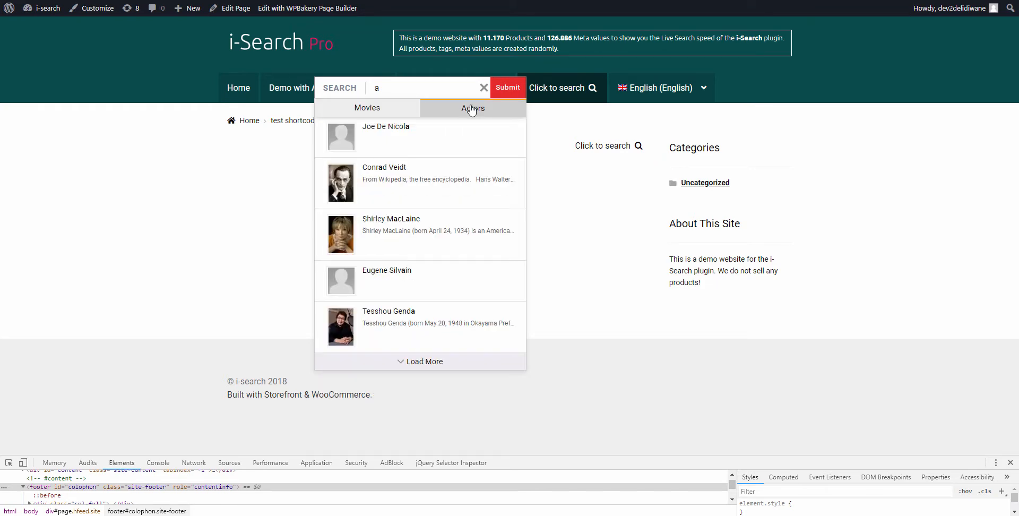
click(446, 361)
scroll(445, 268, down, 3)
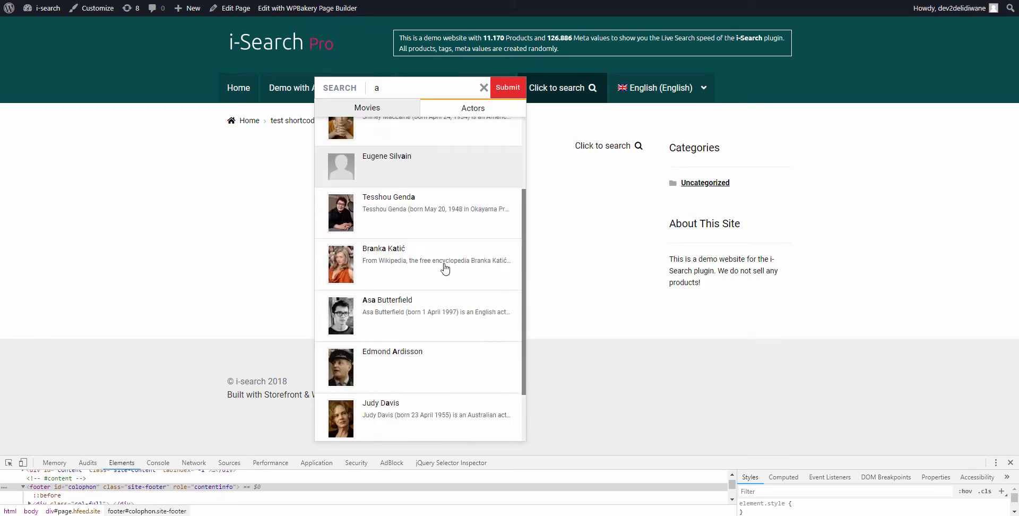
scroll(445, 269, up, 3)
click(582, 230)
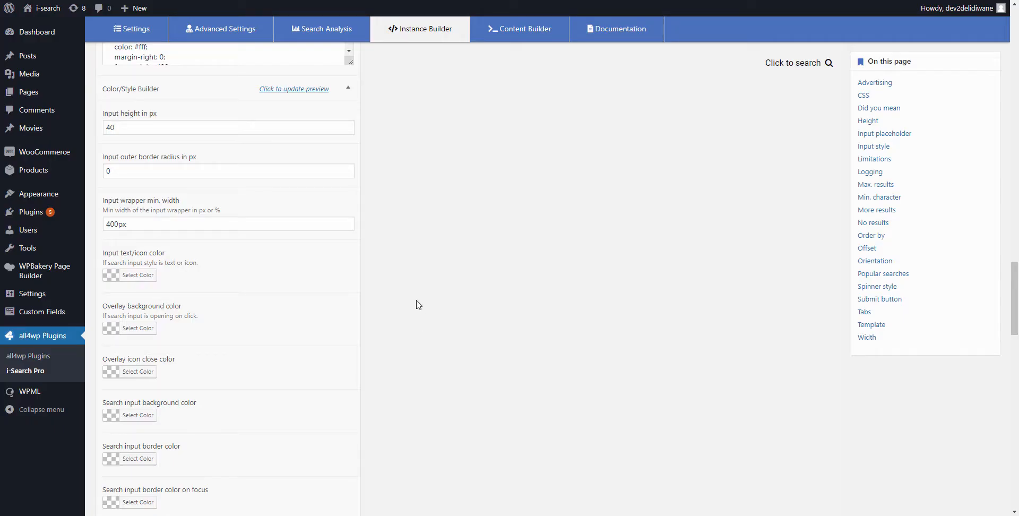
Review the Color/Style Builder's color settings, including the color picker and transparency control for the not selected tab background.
scroll(415, 305, down, 10)
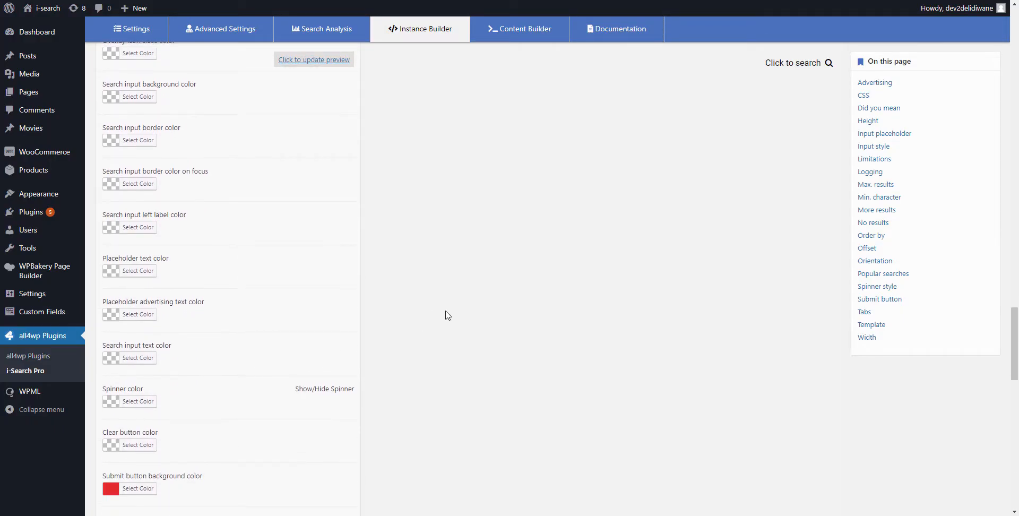
scroll(447, 315, down, 1)
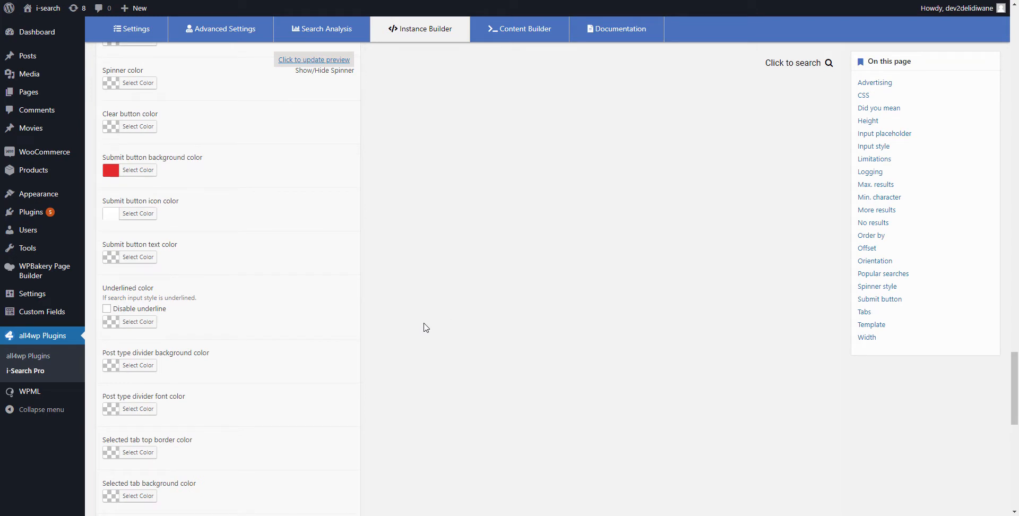
scroll(221, 302, down, 5)
click(135, 265)
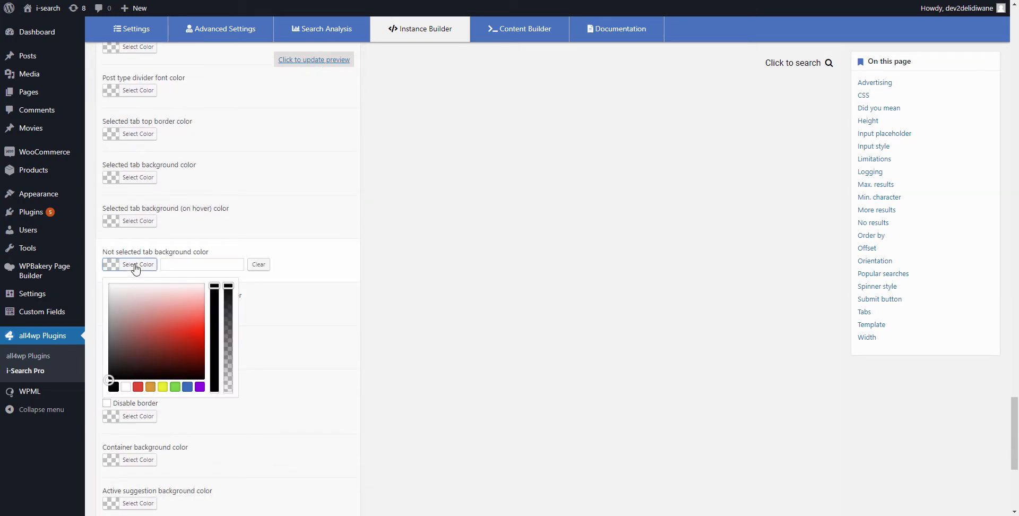
drag(228, 286, 221, 382)
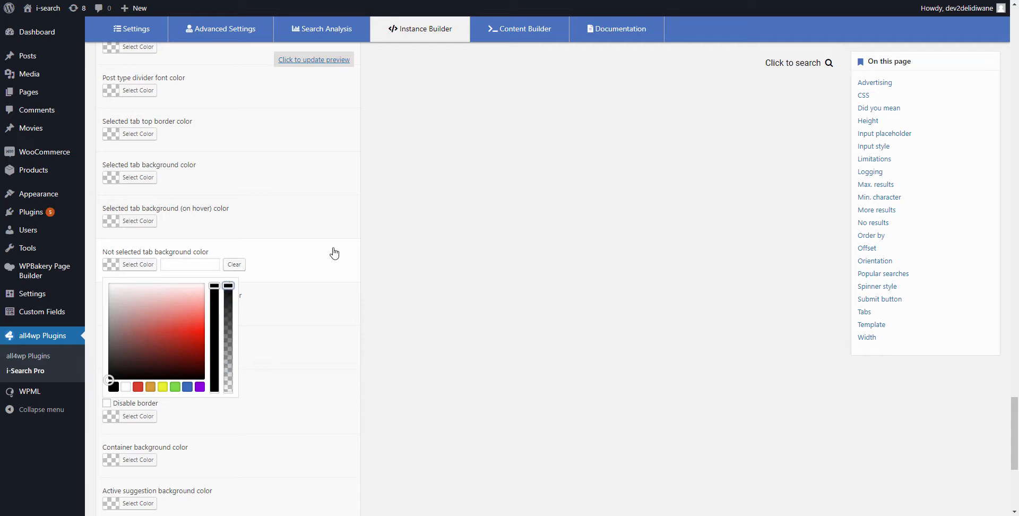
click(521, 260)
Set the search input style to Underlined and its display style to Normal on position.
scroll(402, 262, up, 15)
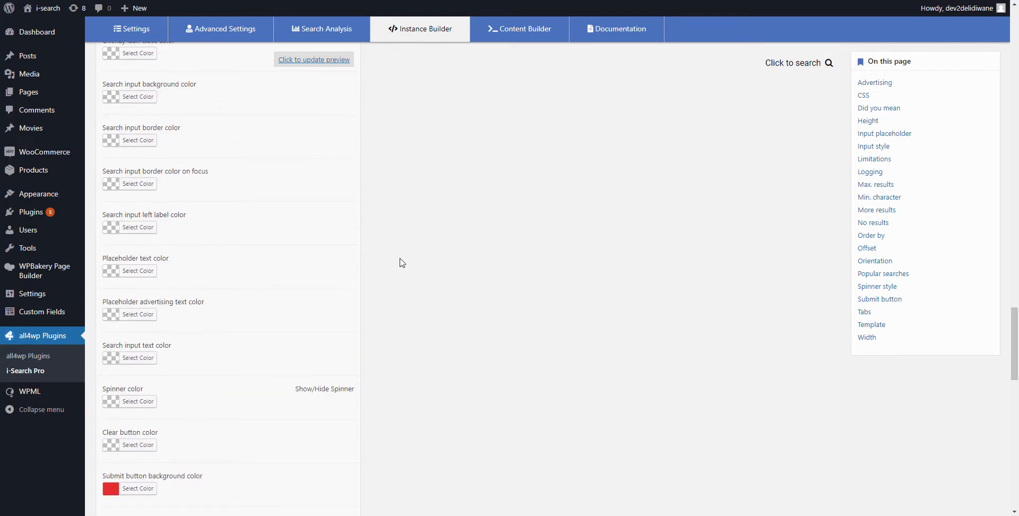
scroll(401, 262, up, 2)
scroll(402, 262, up, 15)
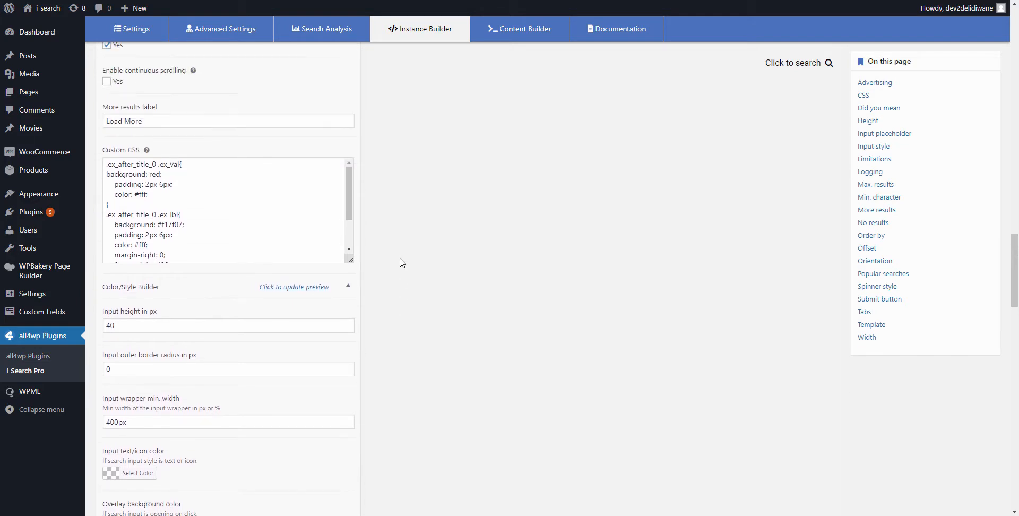
scroll(402, 262, up, 20)
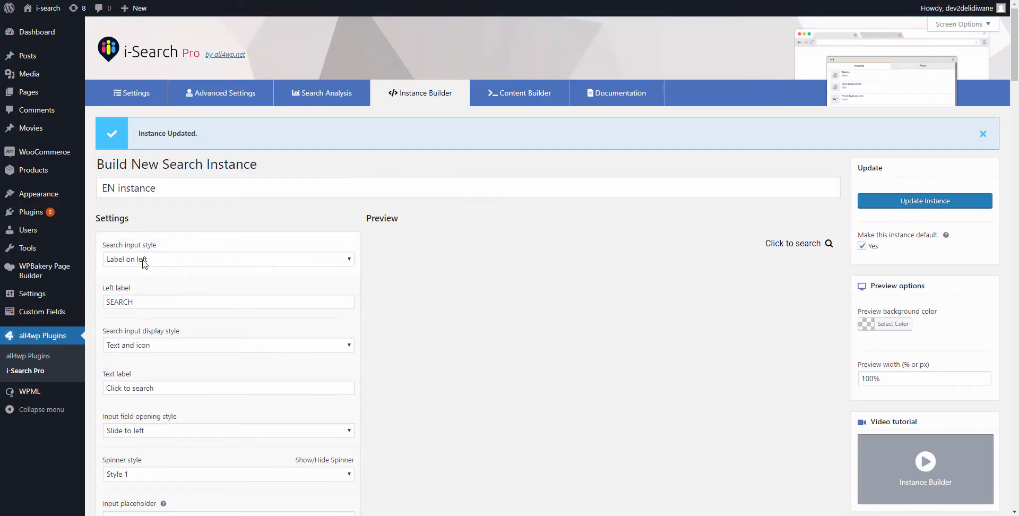
click(144, 260)
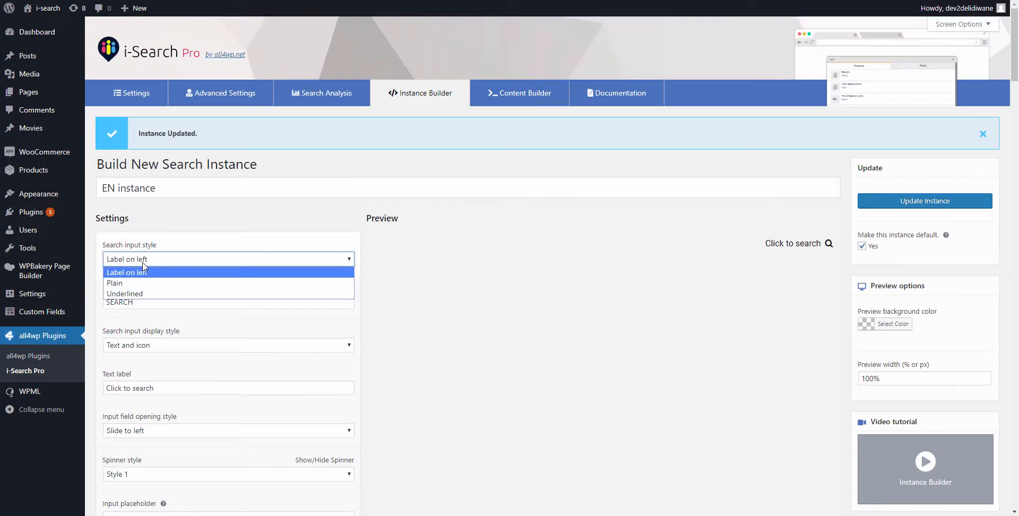
click(140, 294)
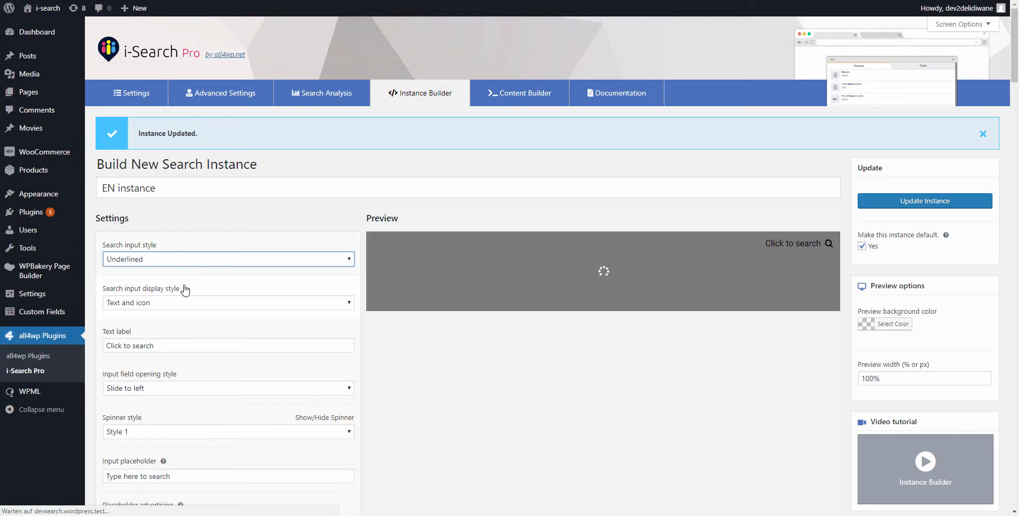
click(243, 305)
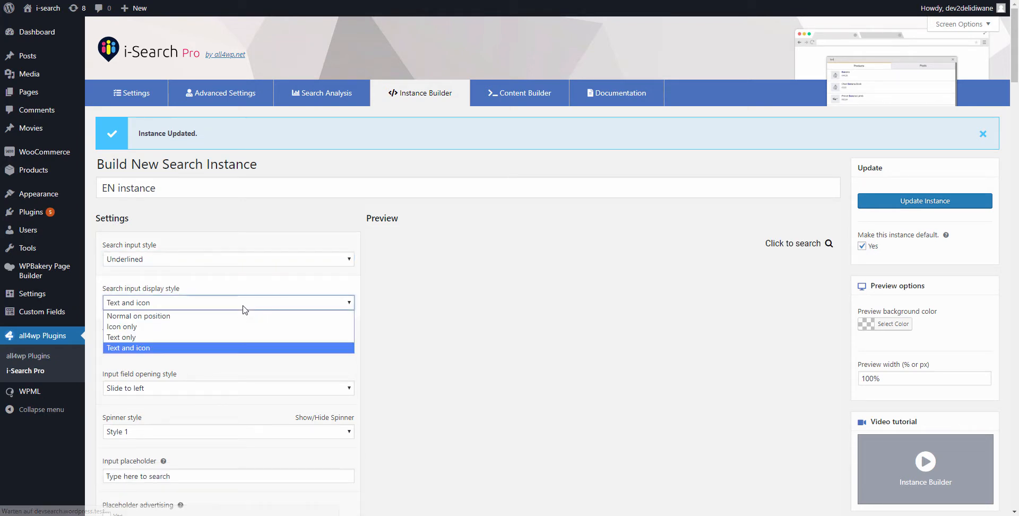
click(222, 325)
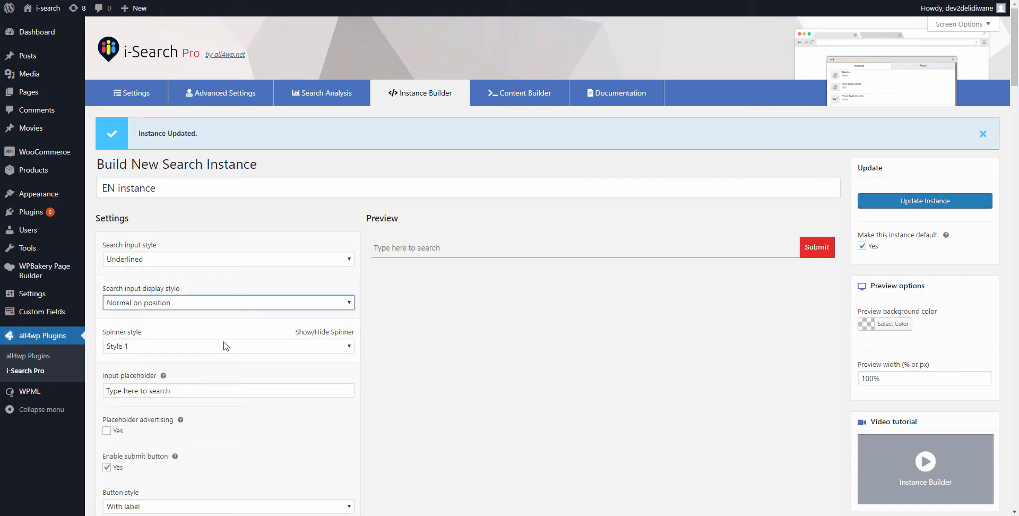
Disable the submit button and update the EN instance.
scroll(122, 426, down, 2)
click(107, 361)
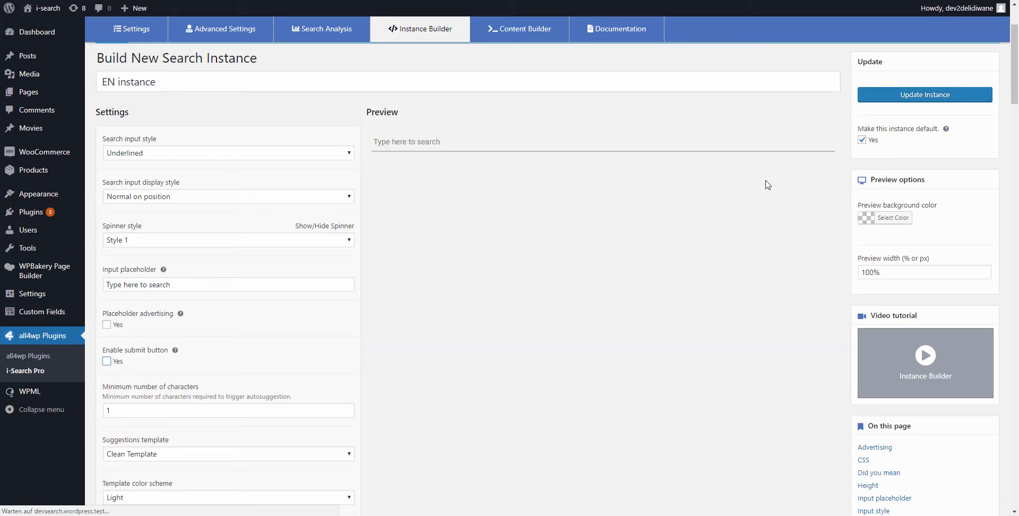
click(926, 99)
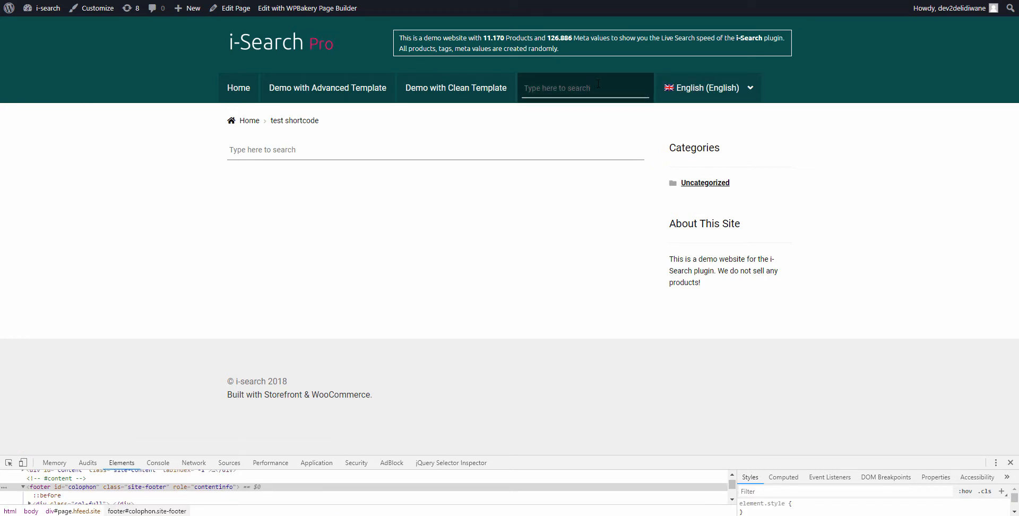
Test the navigation bar's search input on the demo page, and return to the instance settings.
click(562, 89)
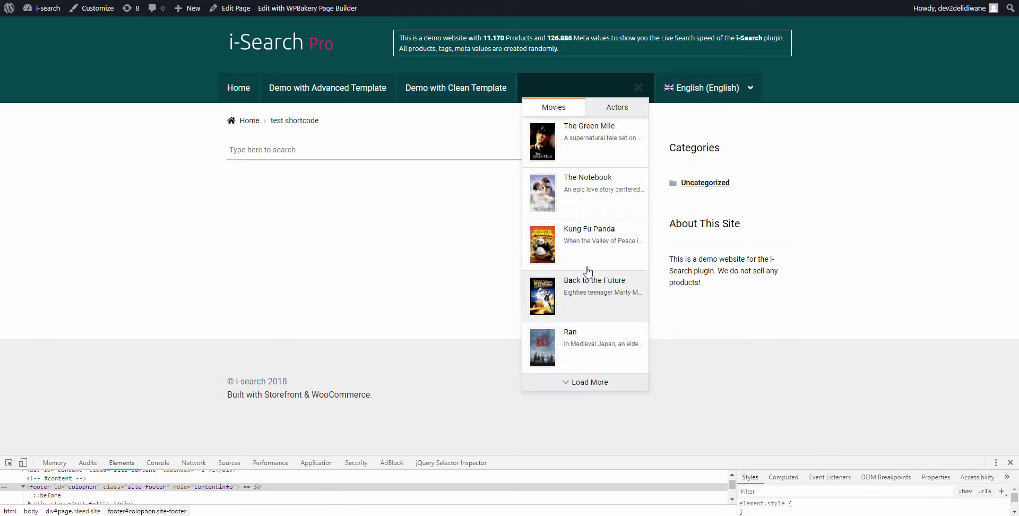
click(444, 0)
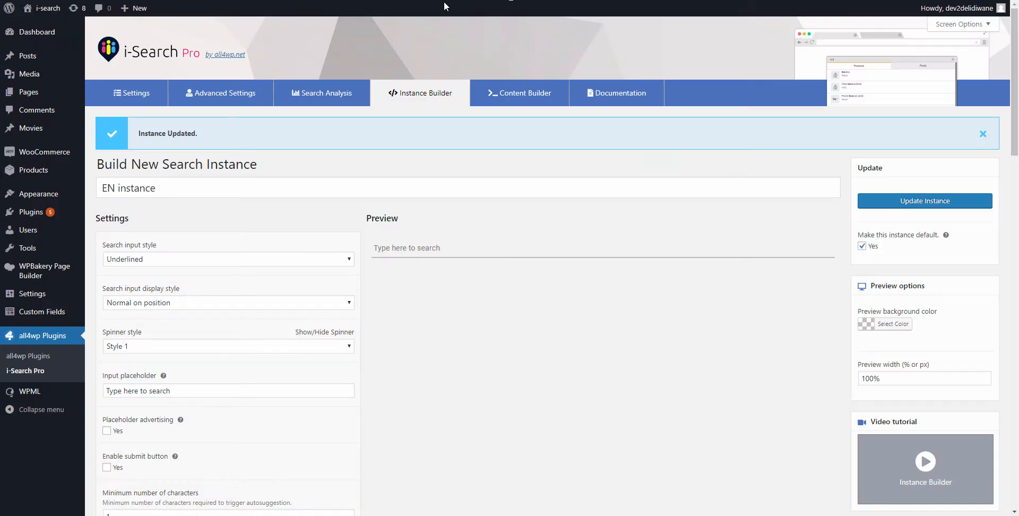
Disable tabs for the instance and enable the post type divider.
scroll(282, 260, down, 8)
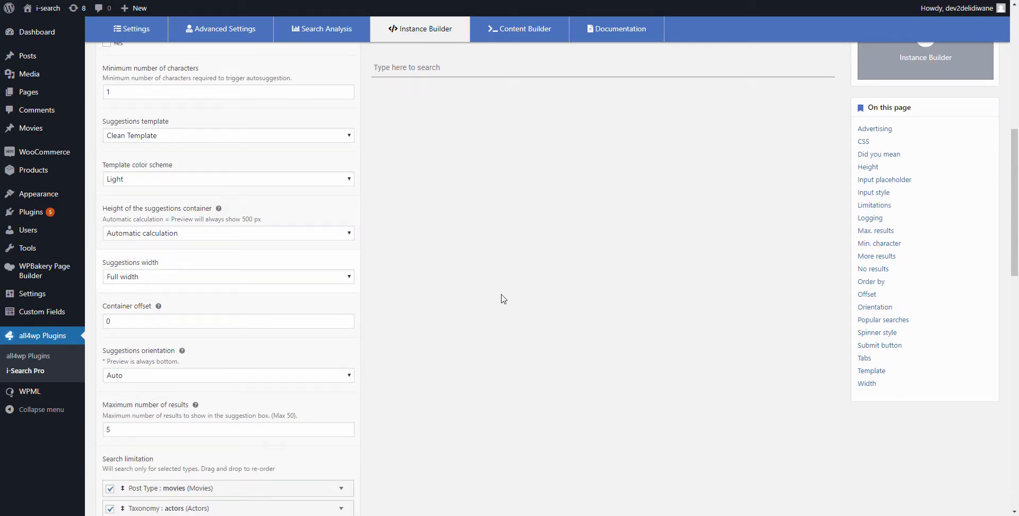
click(866, 358)
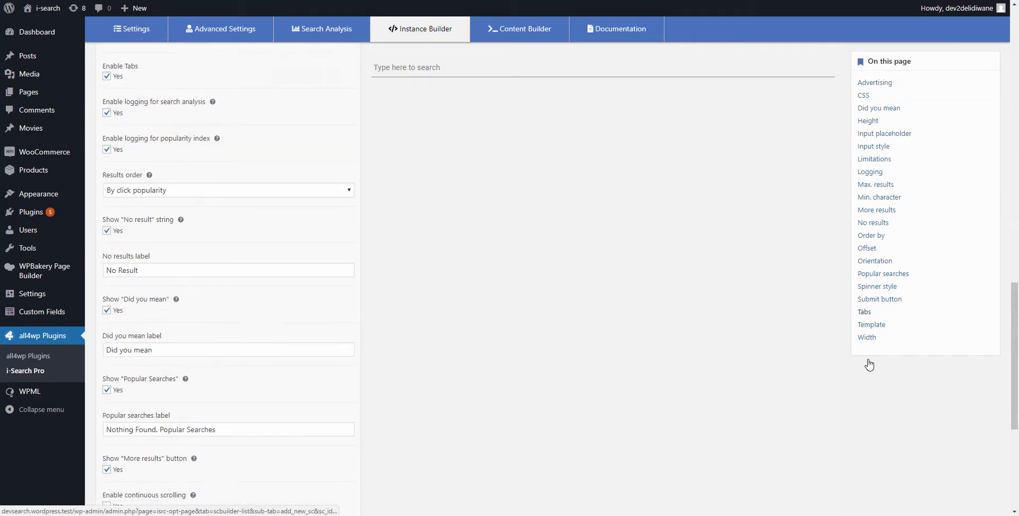
click(108, 76)
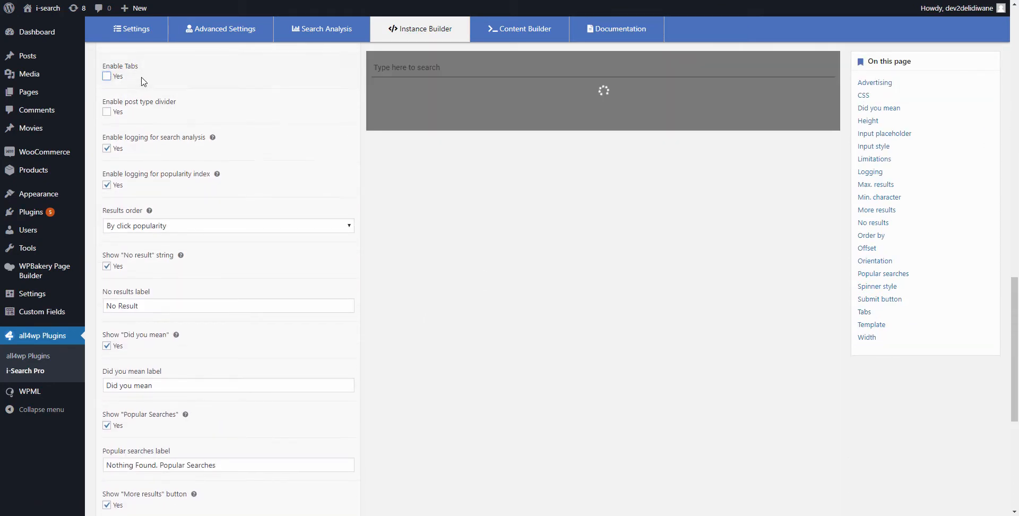
click(112, 113)
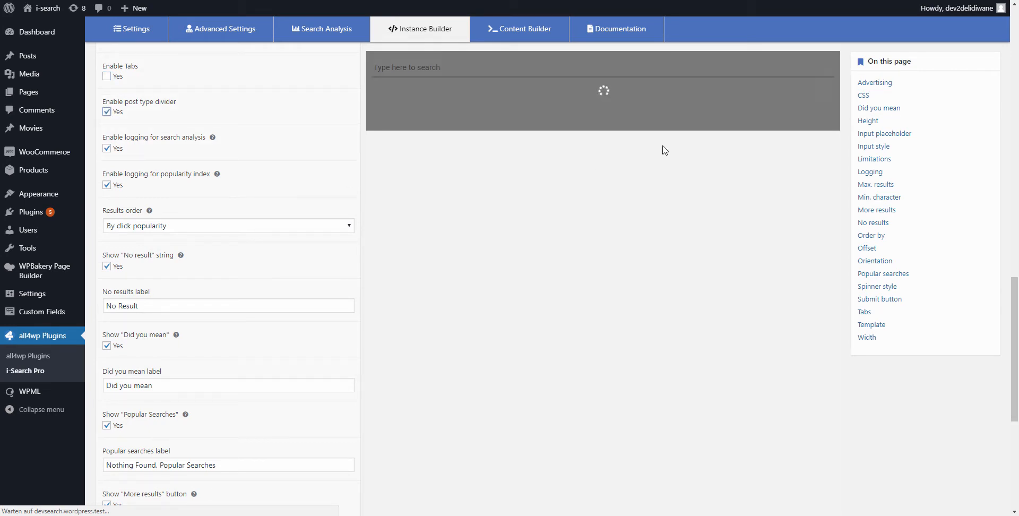
Set the preview background color to the dark green #0b2c00.
scroll(789, 213, up, 15)
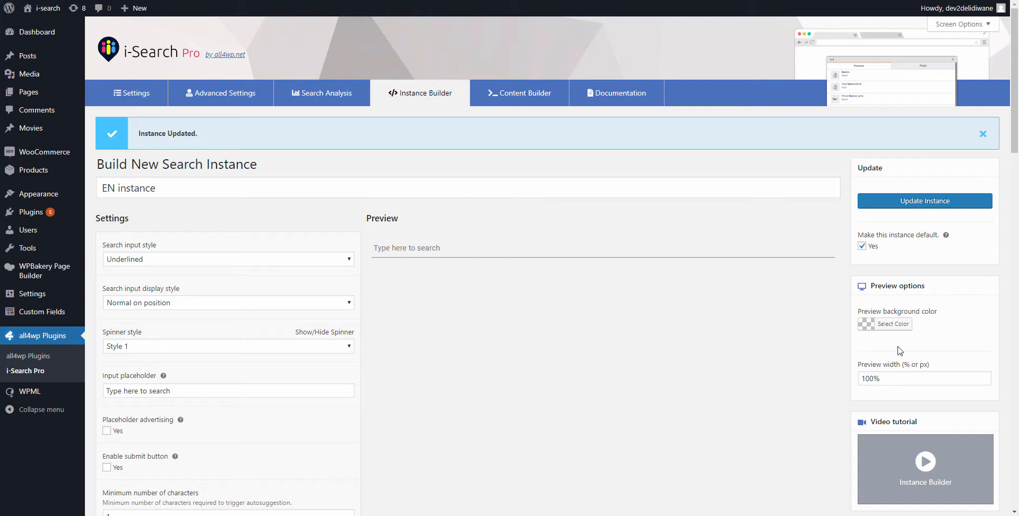
click(902, 324)
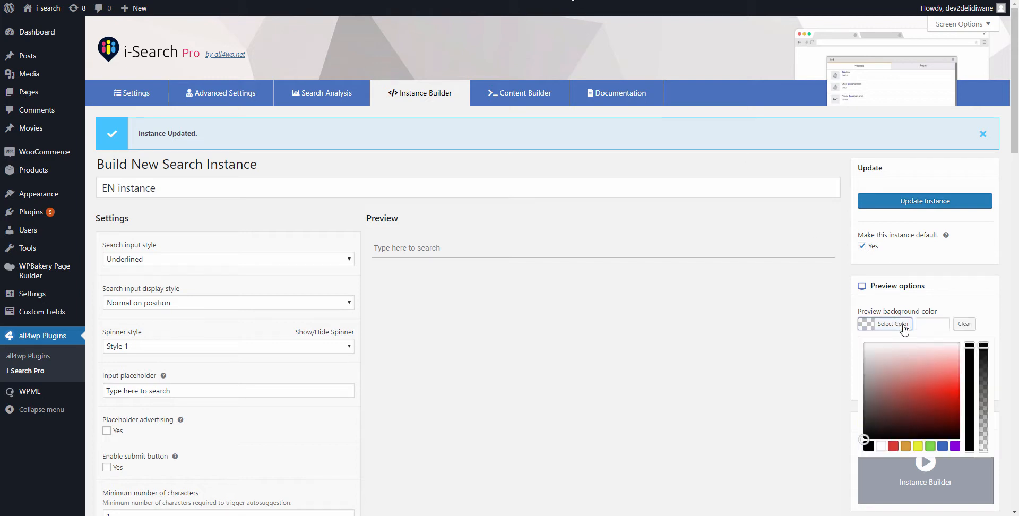
click(929, 445)
drag(949, 408, 957, 431)
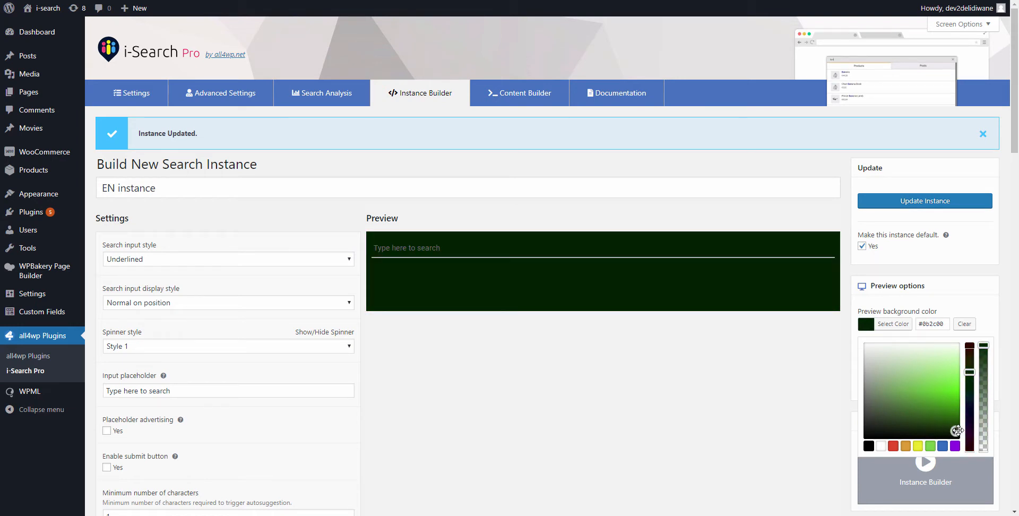
click(893, 324)
Set the preview width to 50%.
drag(902, 378, 830, 383)
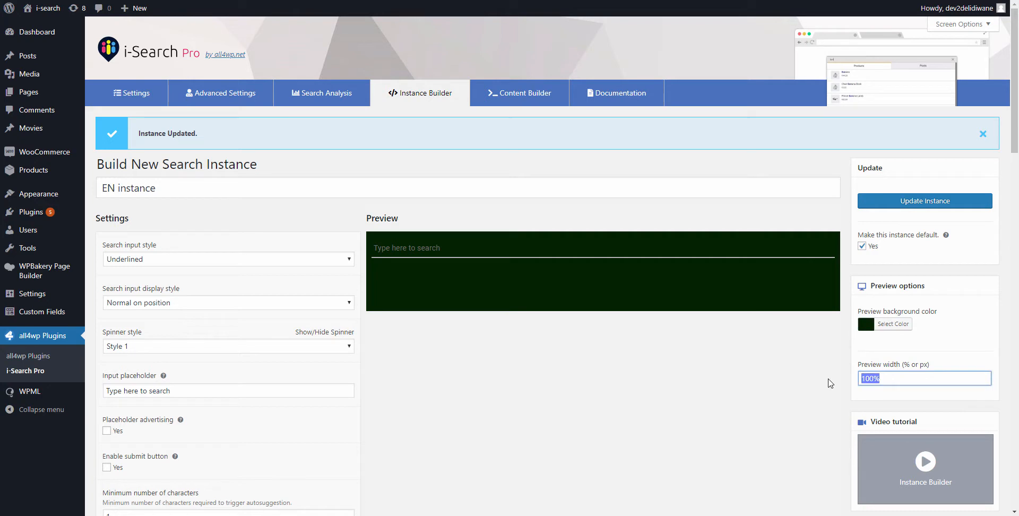
text(50)
click(733, 388)
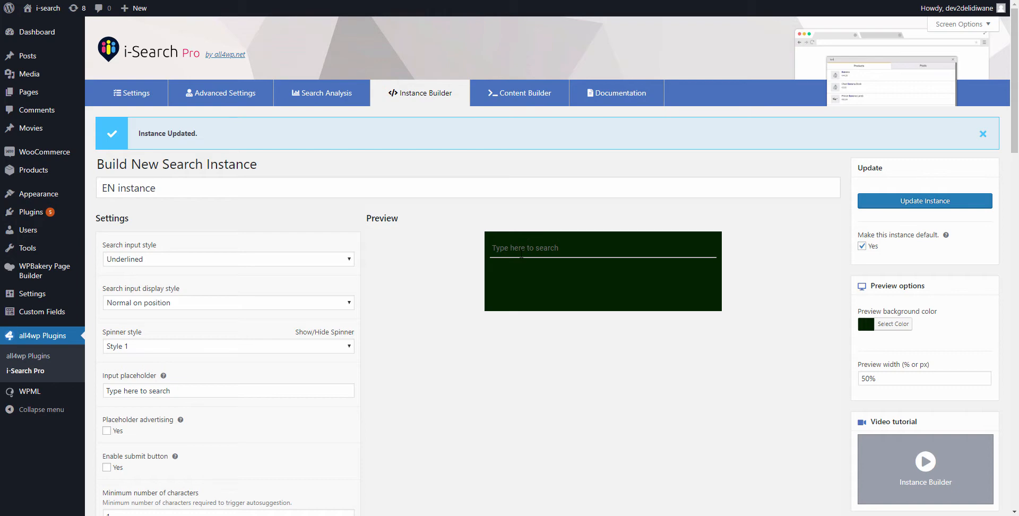
Search for "a" in the preview and look through the Movies and Actors results under their dividers.
scroll(406, 321, down, 15)
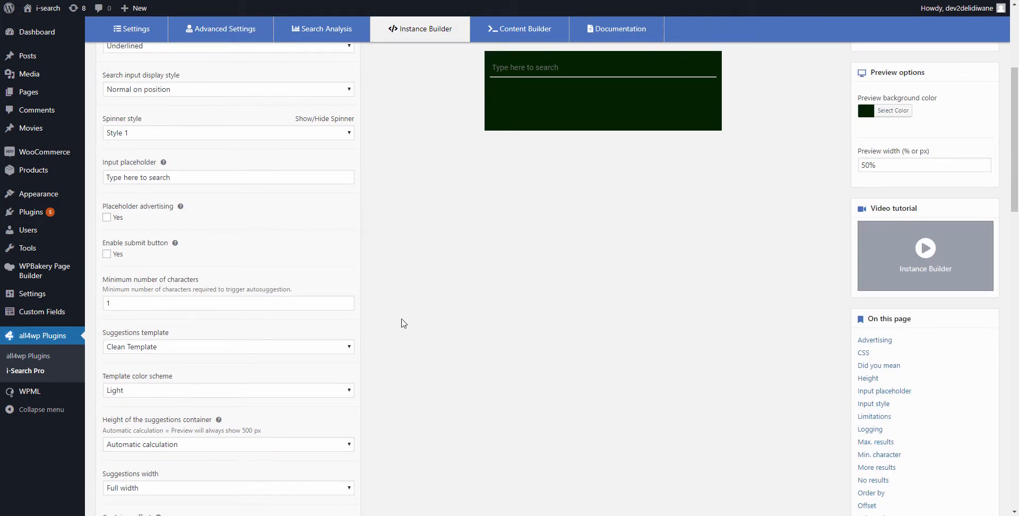
scroll(394, 326, down, 7)
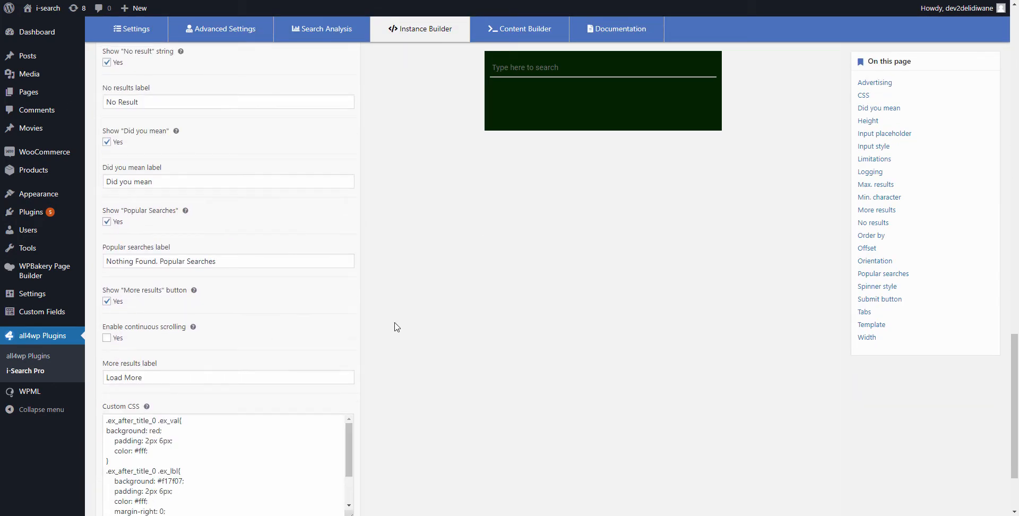
click(532, 72)
text(a)
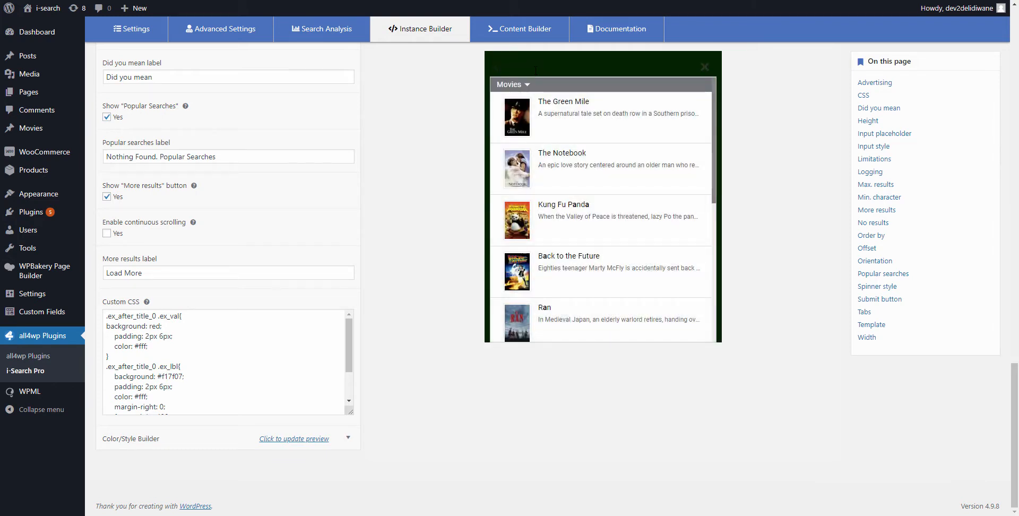
scroll(536, 118, down, 4)
scroll(544, 173, down, 2)
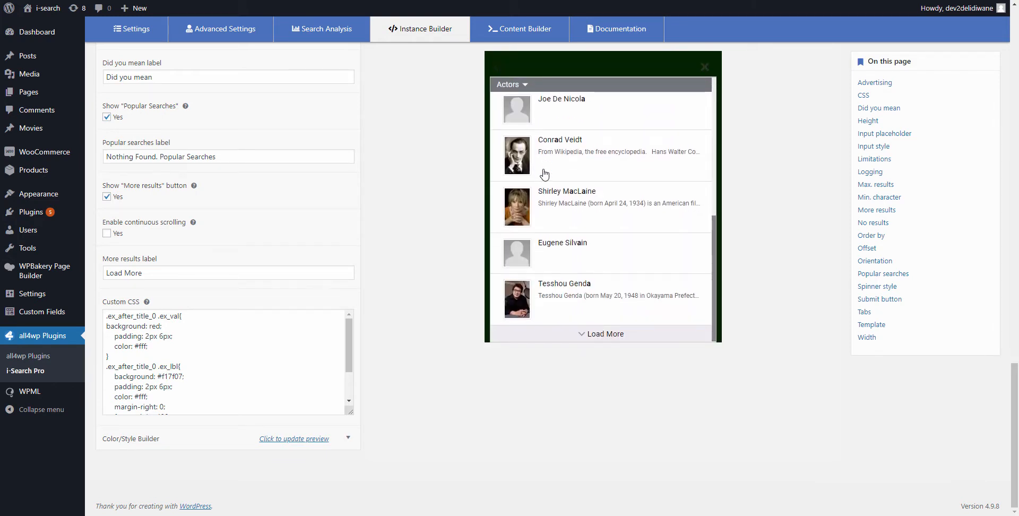
scroll(549, 162, up, 6)
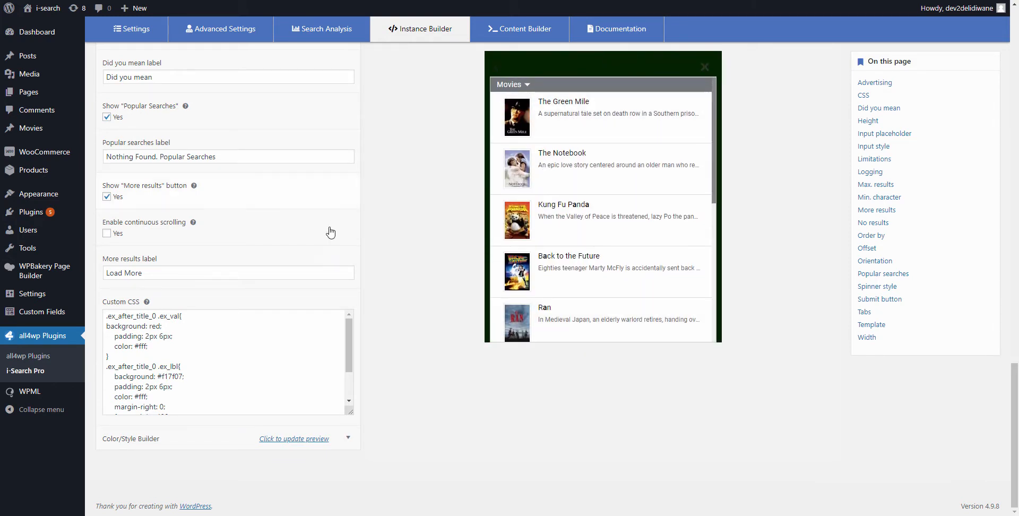
Expand the Color/Style Builder and set the placeholder text color to #ffffff.
click(348, 438)
scroll(398, 263, down, 5)
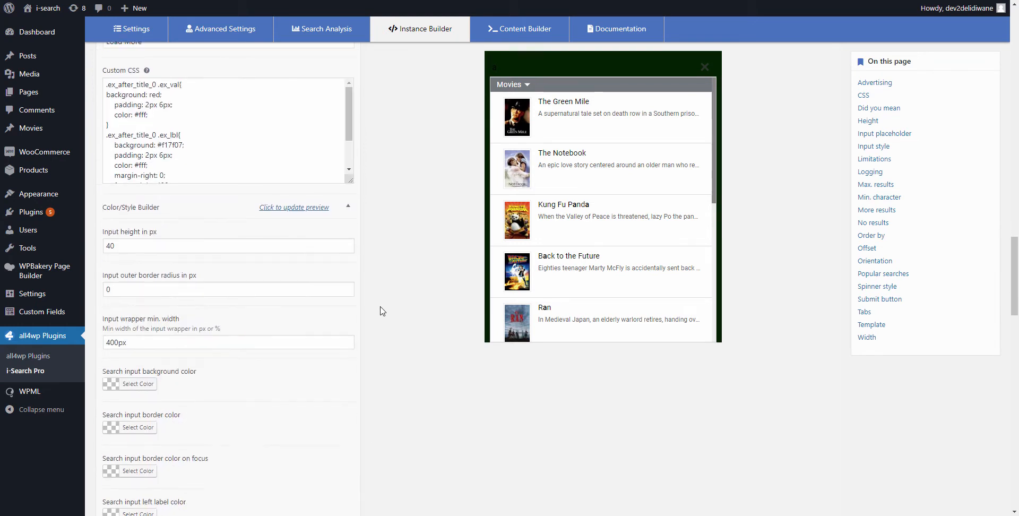
scroll(401, 261, down, 2)
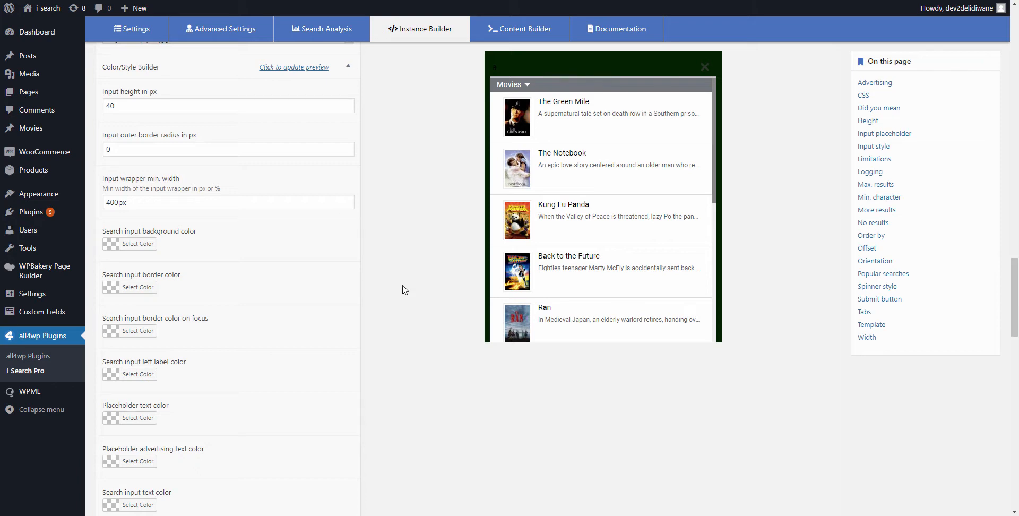
scroll(405, 361, down, 3)
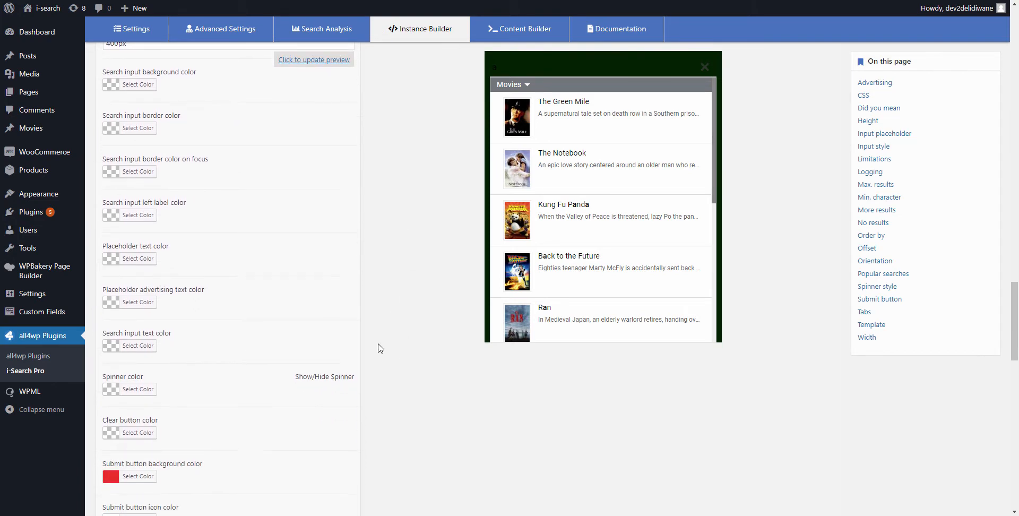
click(137, 259)
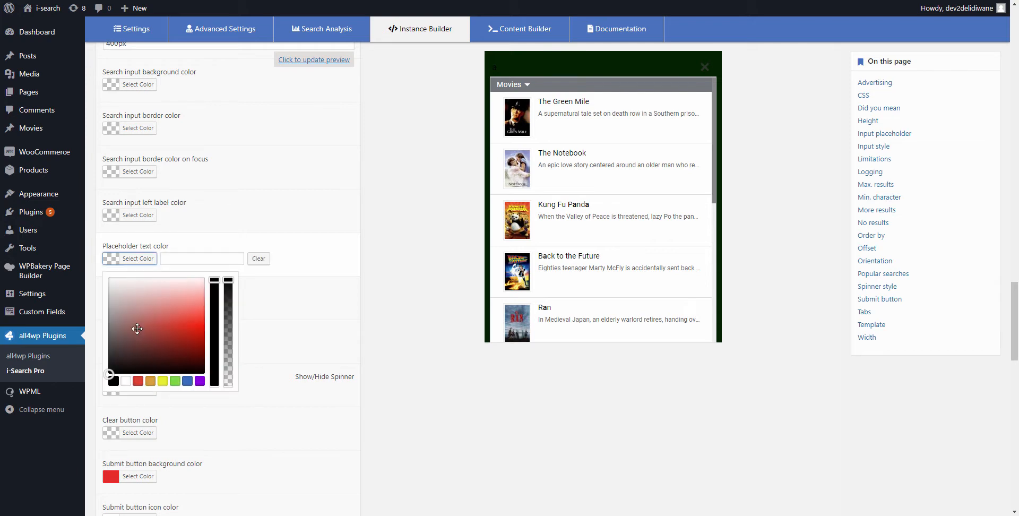
drag(137, 330, 107, 271)
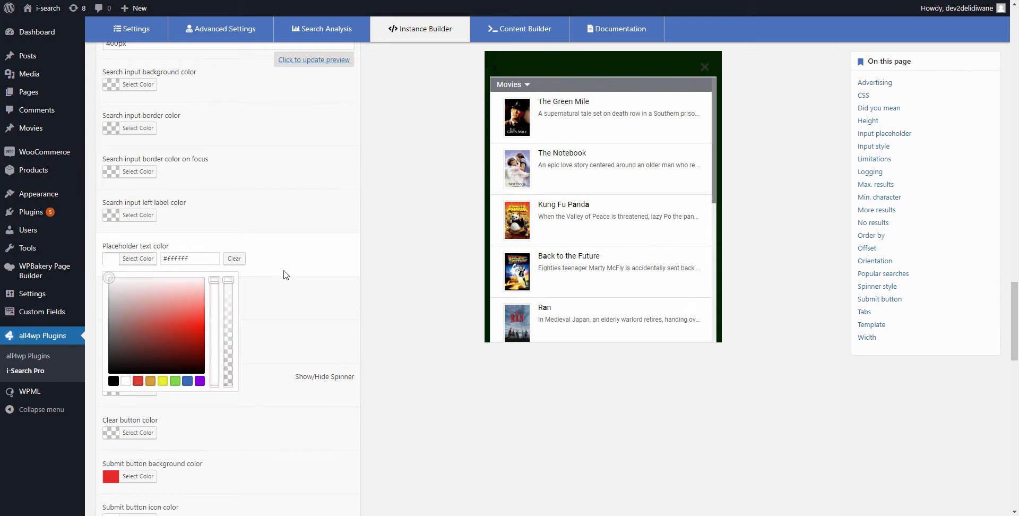
click(134, 260)
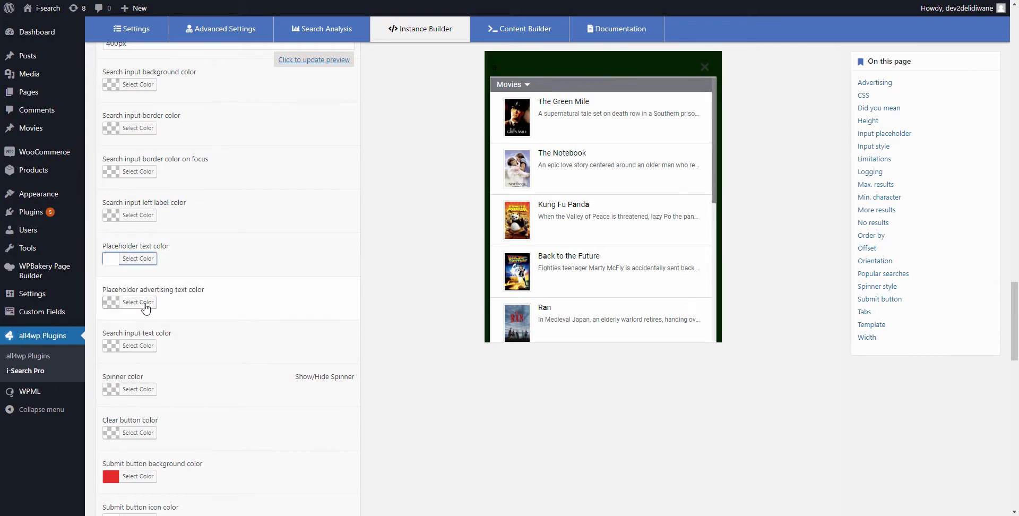
Set the search input text color to white and try it in the refreshed preview by searching for "a".
click(123, 347)
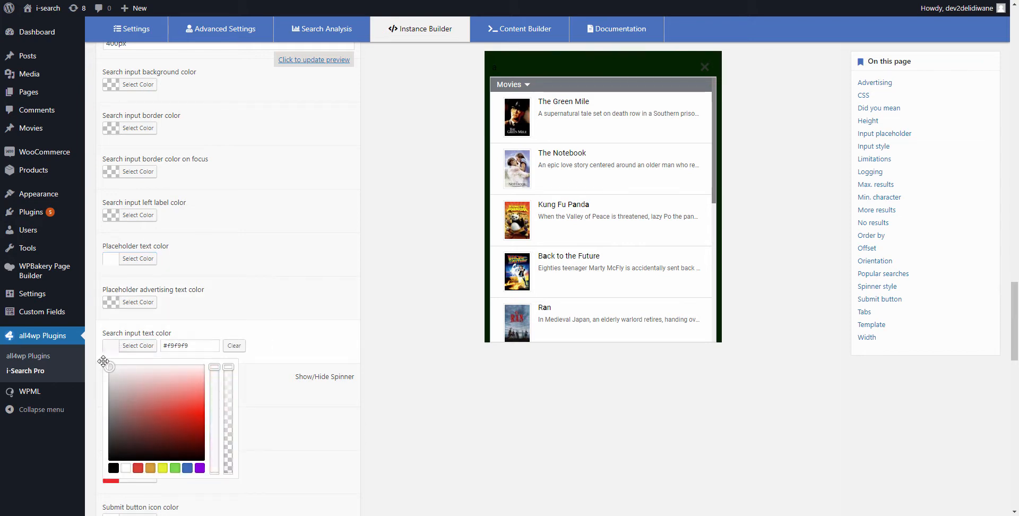
click(94, 346)
click(307, 63)
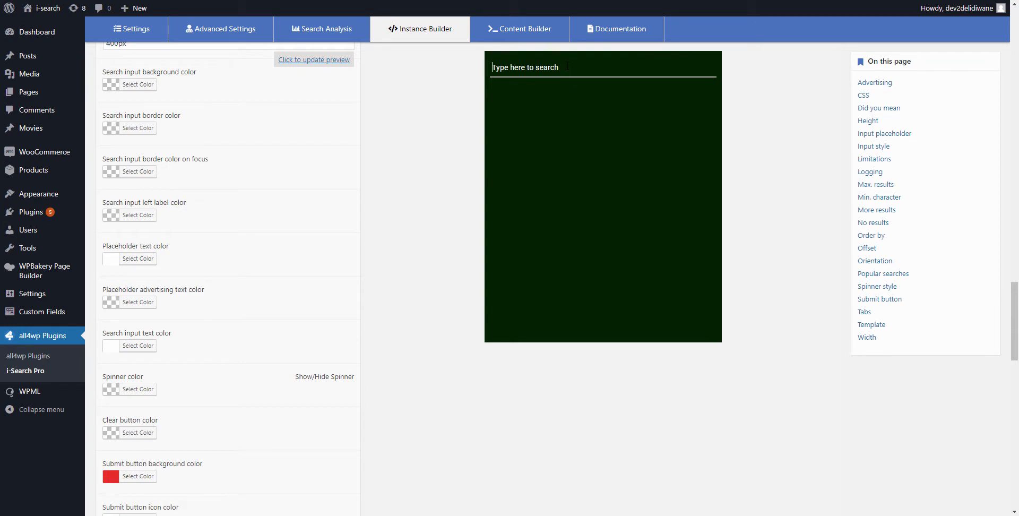
text(a)
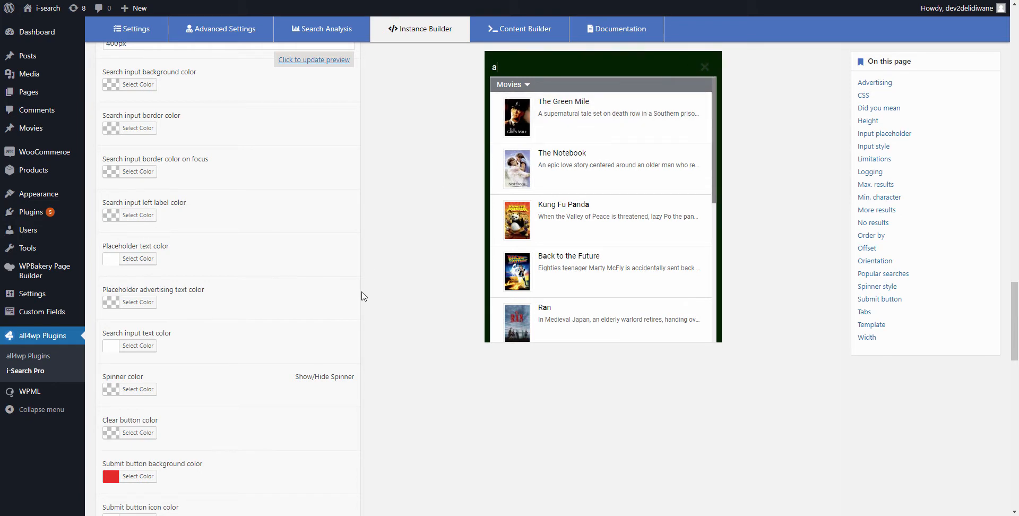
Set the clear button color to #ffffff and update the preview.
click(142, 436)
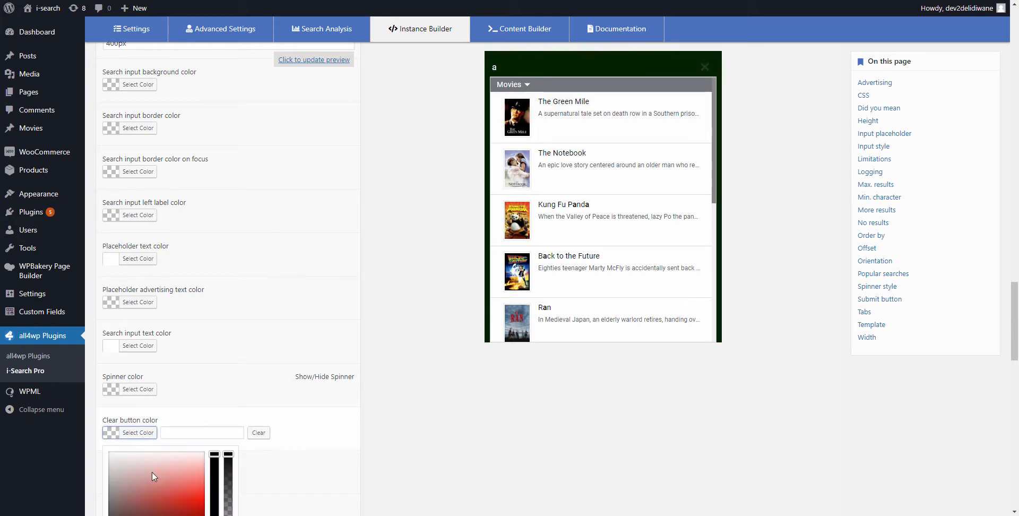
drag(151, 476, 103, 442)
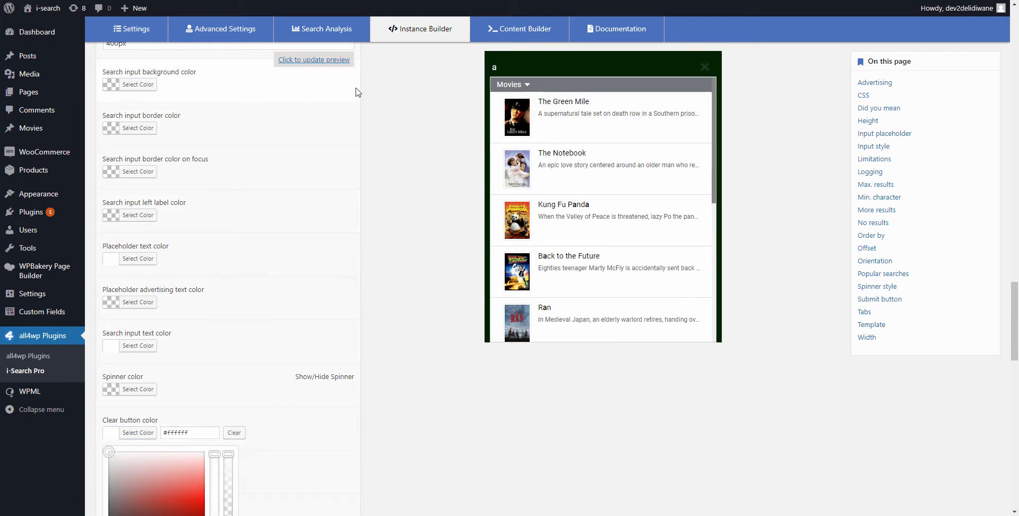
click(343, 60)
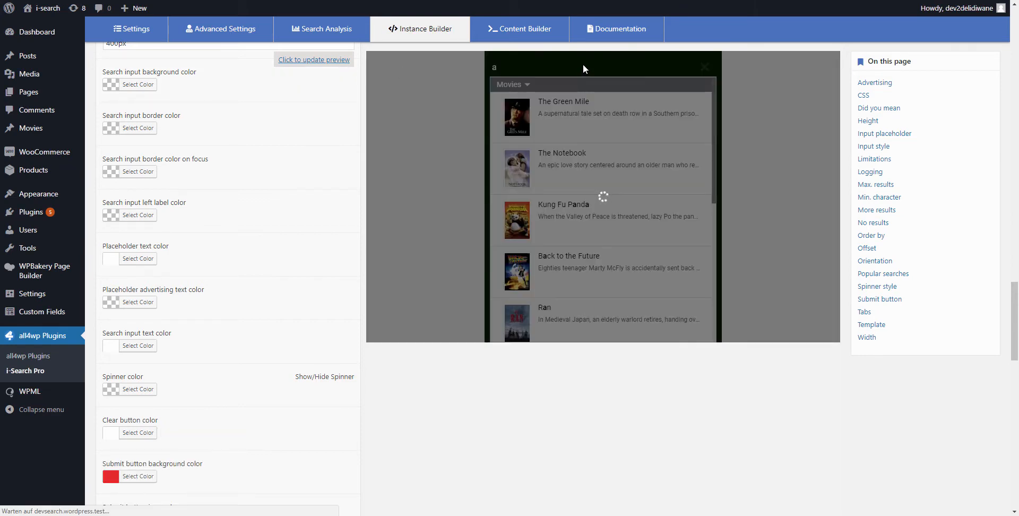
Search for "a" again in the updated preview and clear the input with its clear control.
click(555, 63)
text(a)
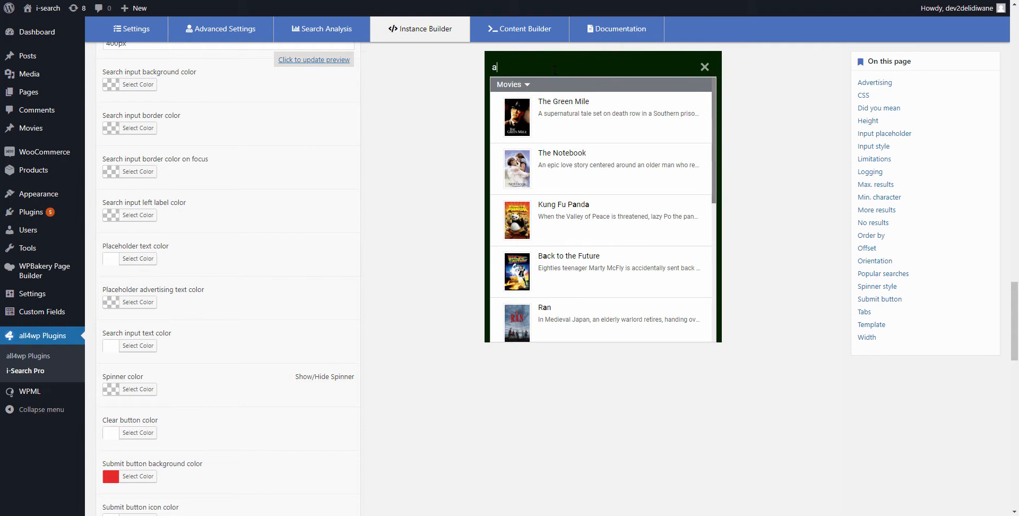
click(706, 68)
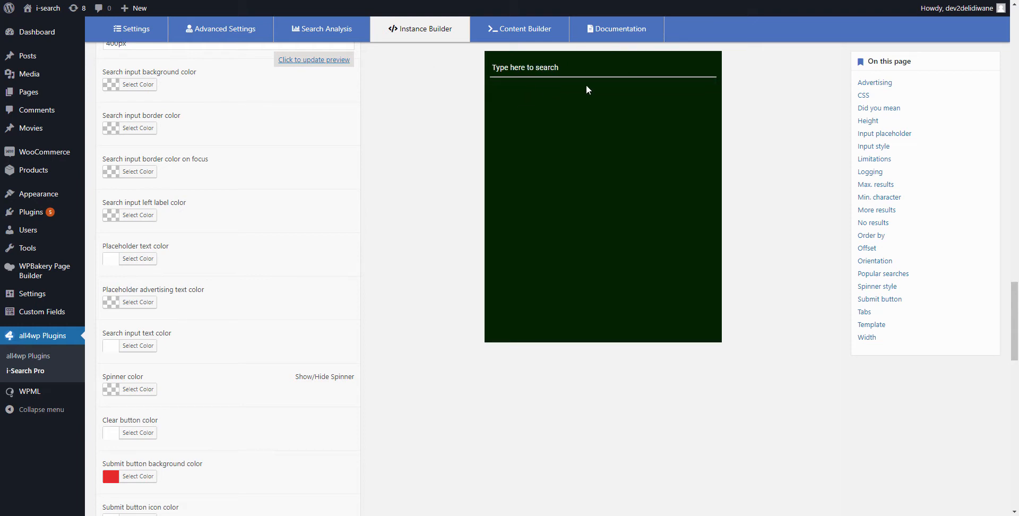
Look through the Color/Style Builder's color options for the input, tabs, post type divider and suggestions container.
scroll(256, 234, up, 5)
scroll(239, 265, down, 5)
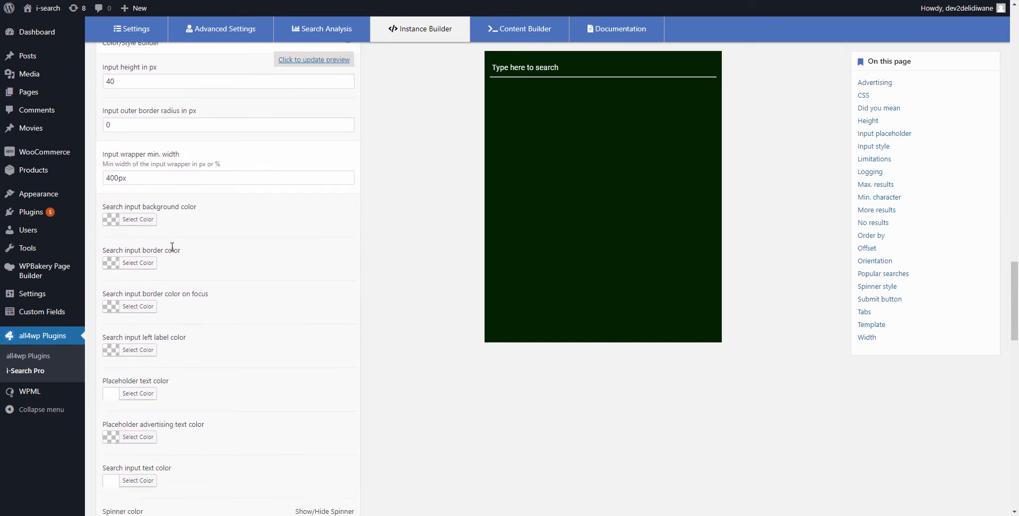
scroll(233, 280, down, 15)
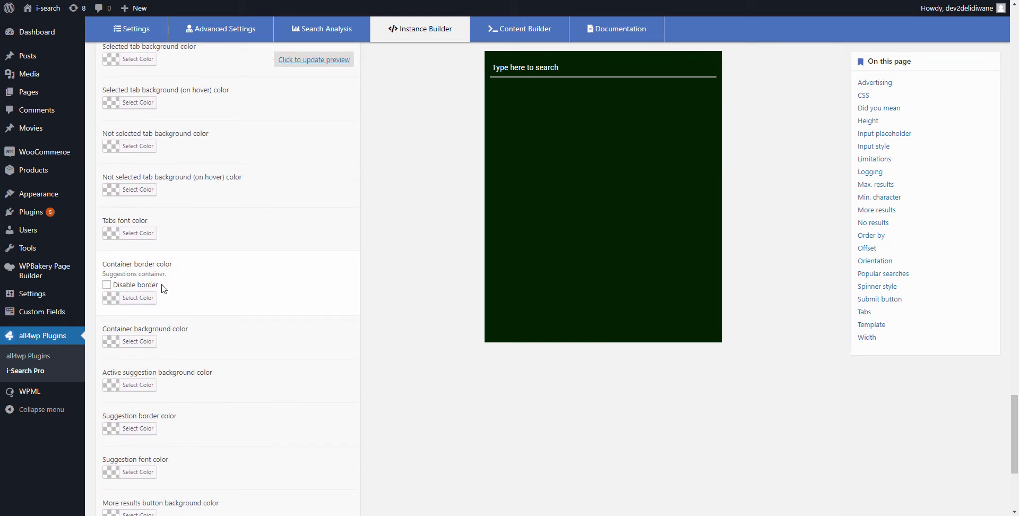
scroll(197, 284, down, 5)
scroll(248, 293, up, 7)
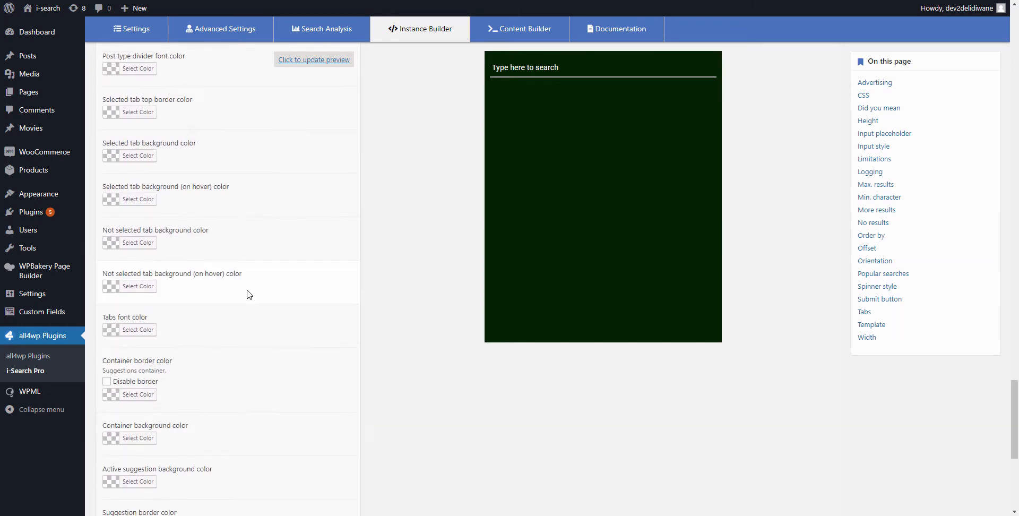
Disable the search input's underline, update the preview and test it by searching for "a" and clearing the input.
scroll(248, 294, up, 6)
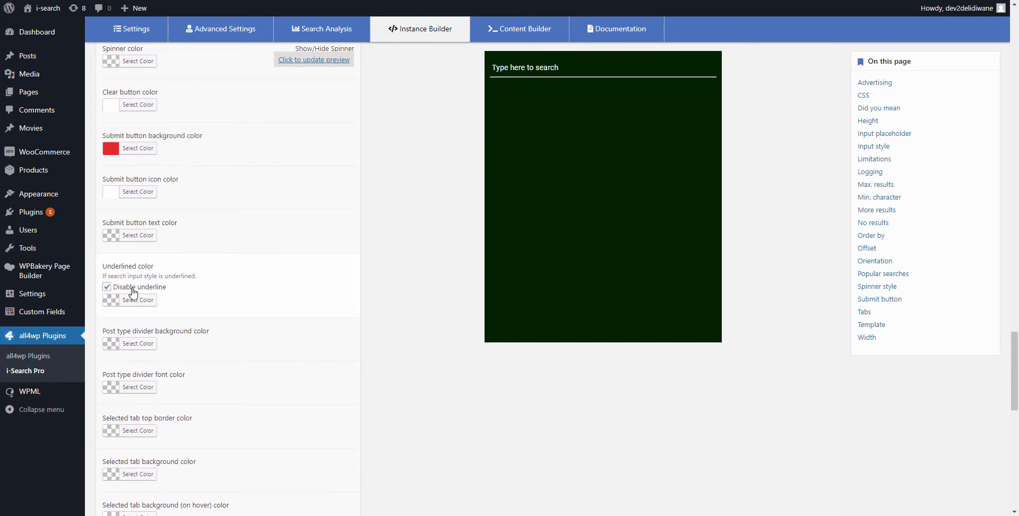
click(319, 60)
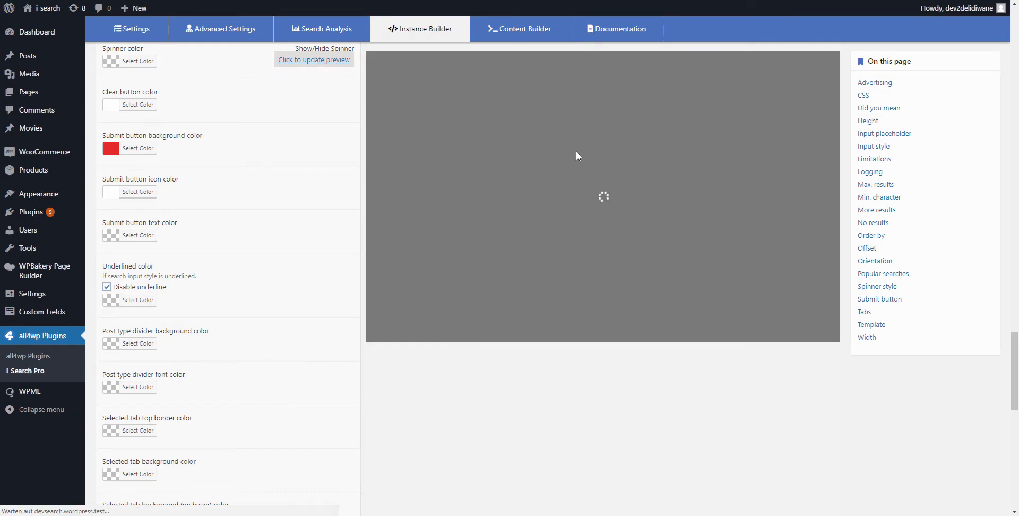
click(566, 67)
text(a)
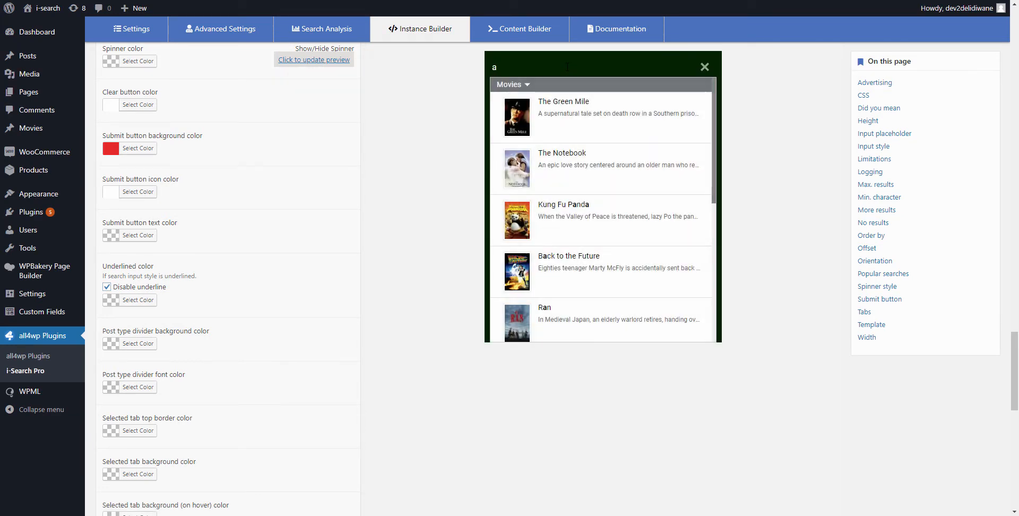
click(704, 66)
Update the instance, reload the demo page and try its header search with "a", browsing the Movies and Actors suggestions.
scroll(911, 312, up, 20)
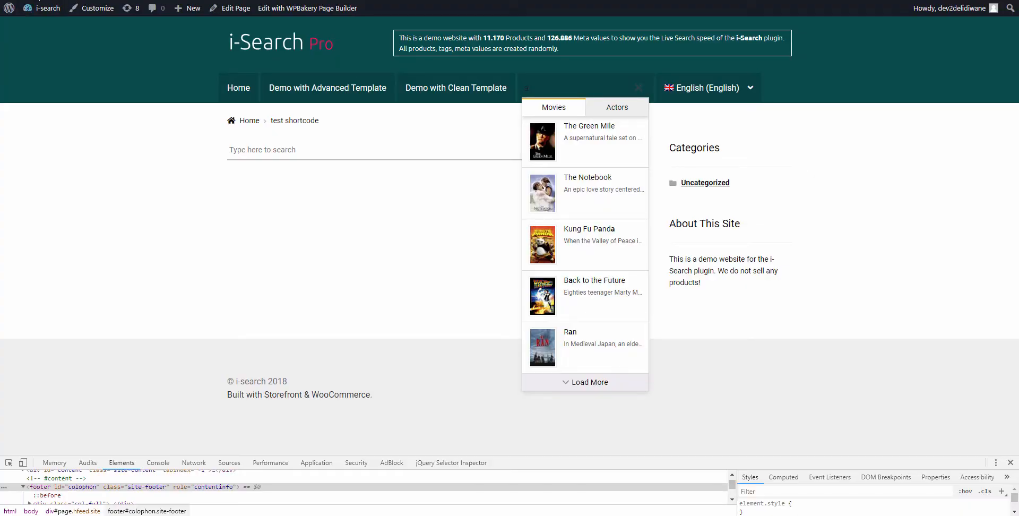
click(38, 0)
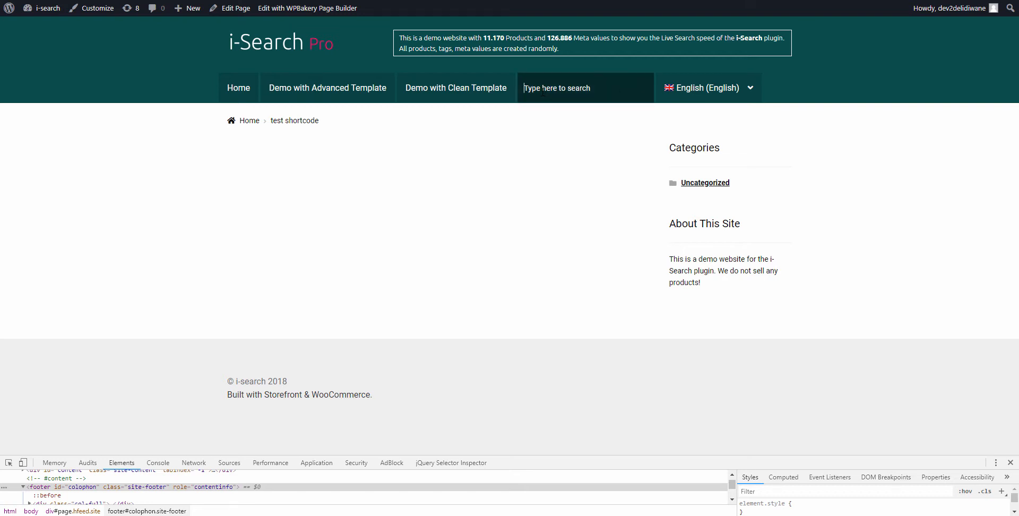
text(a)
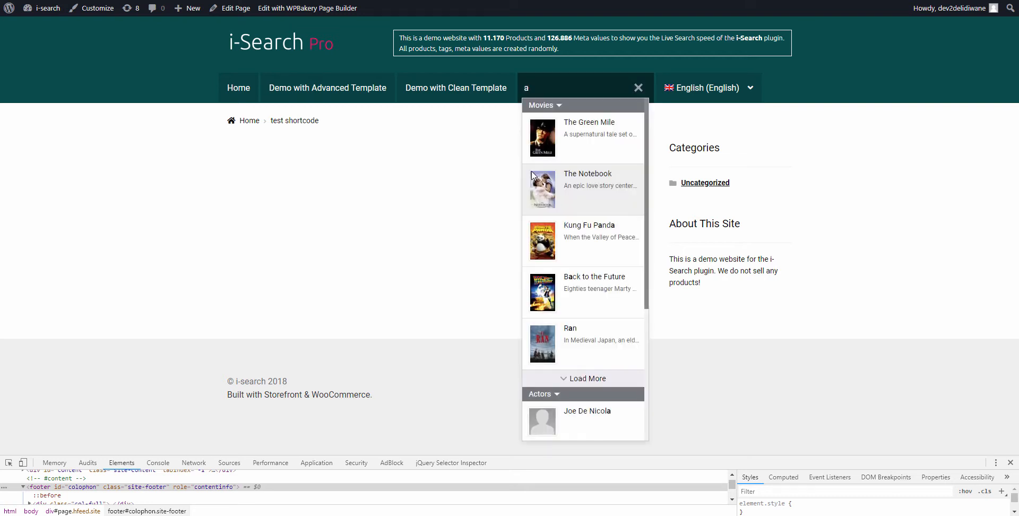
scroll(584, 257, down, 4)
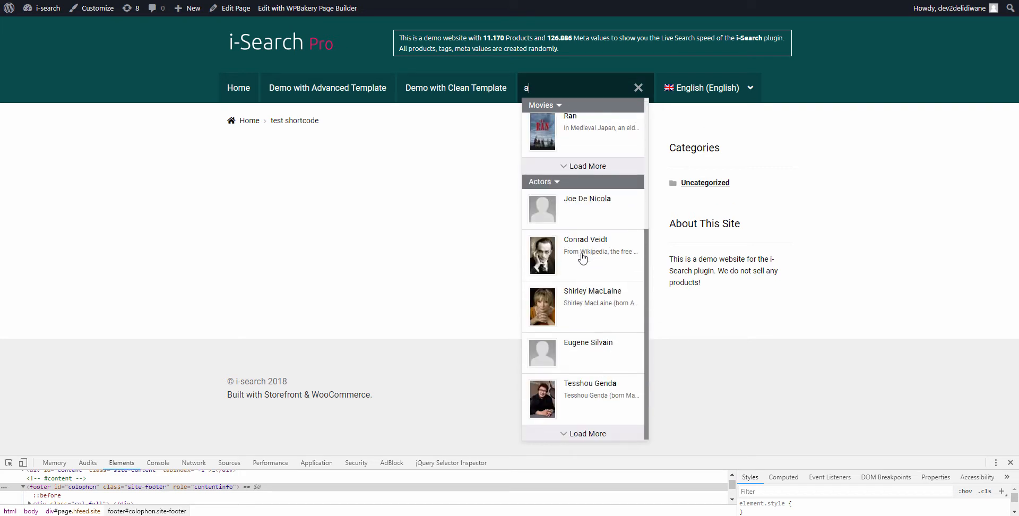
scroll(585, 256, up, 4)
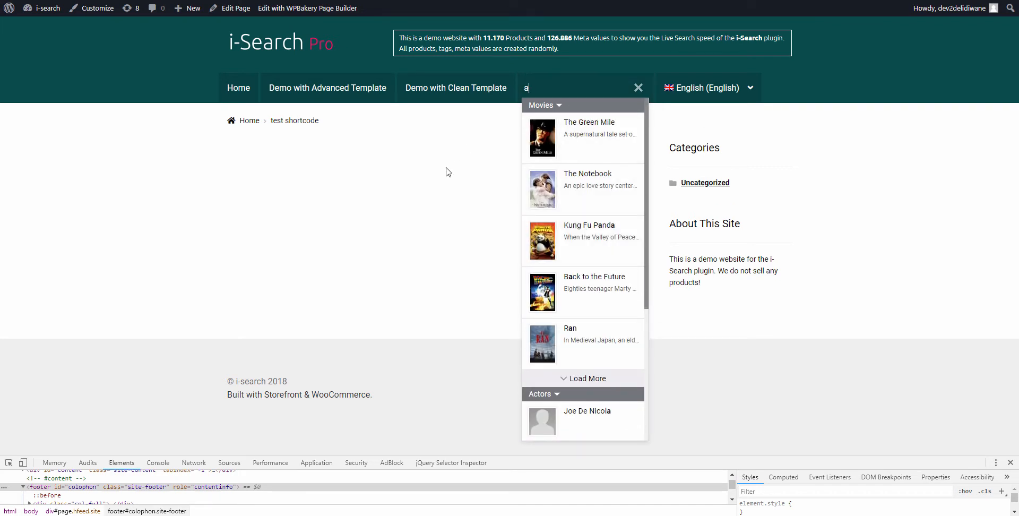
scroll(575, 211, down, 4)
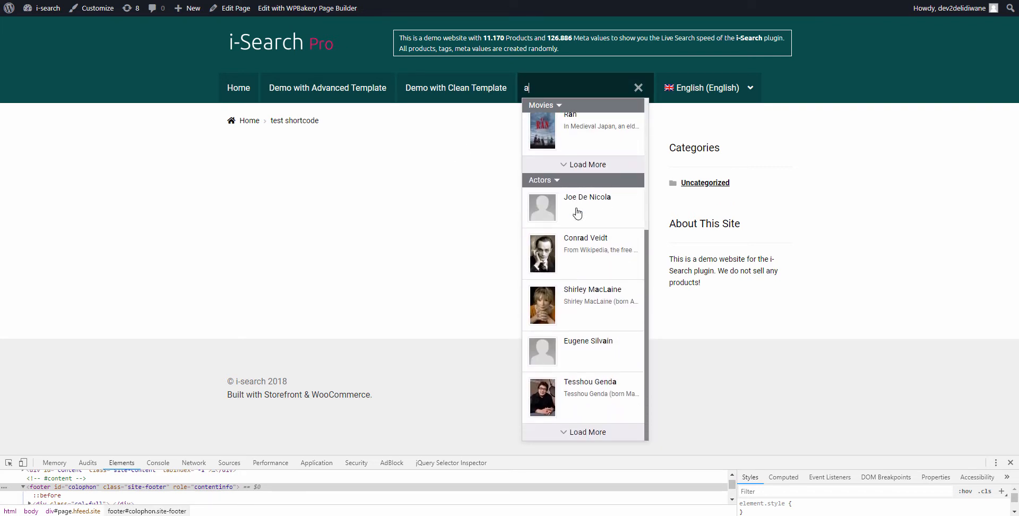
Load more Movies suggestions twice in the demo page's search results and clear the search input.
click(605, 166)
scroll(536, 276, down, 3)
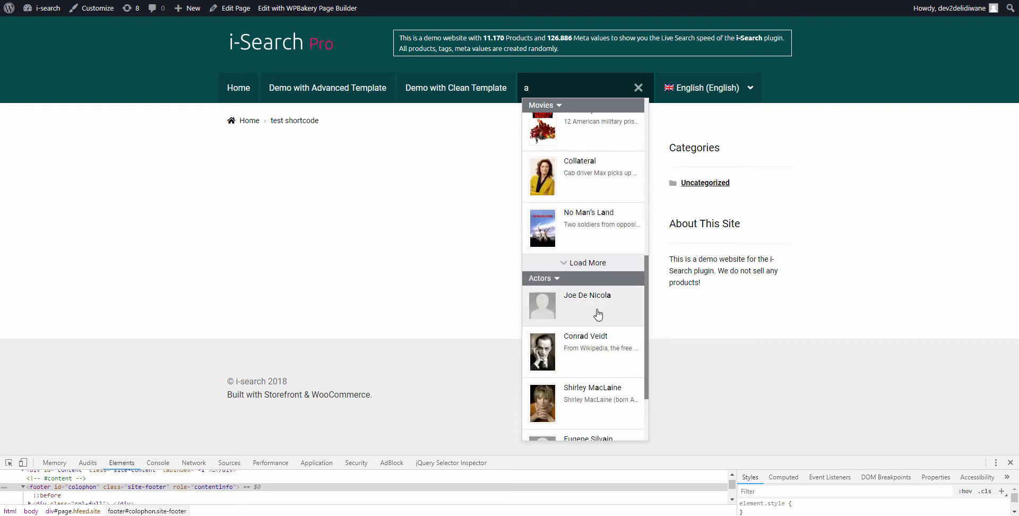
click(605, 263)
scroll(602, 196, up, 8)
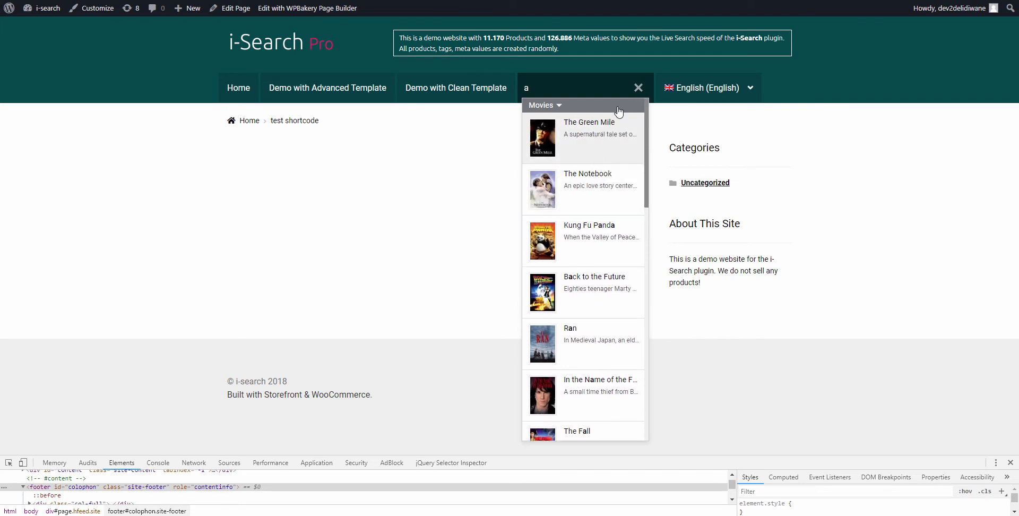
click(637, 87)
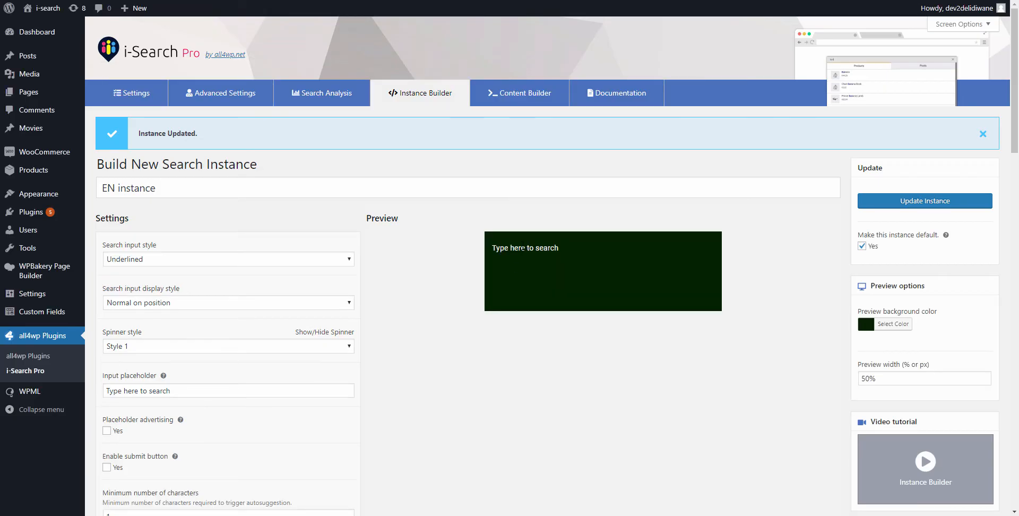
Inspect the preview's search input and add text-align: center to its .inp-st-style_3 .isrc-ajaxsearchform .isrc-s rule.
right_click(524, 243)
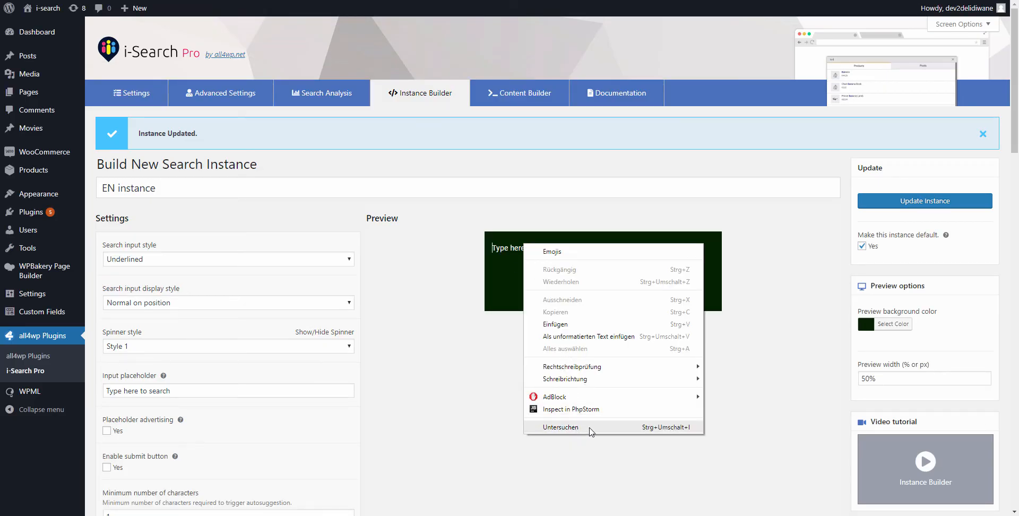
click(590, 431)
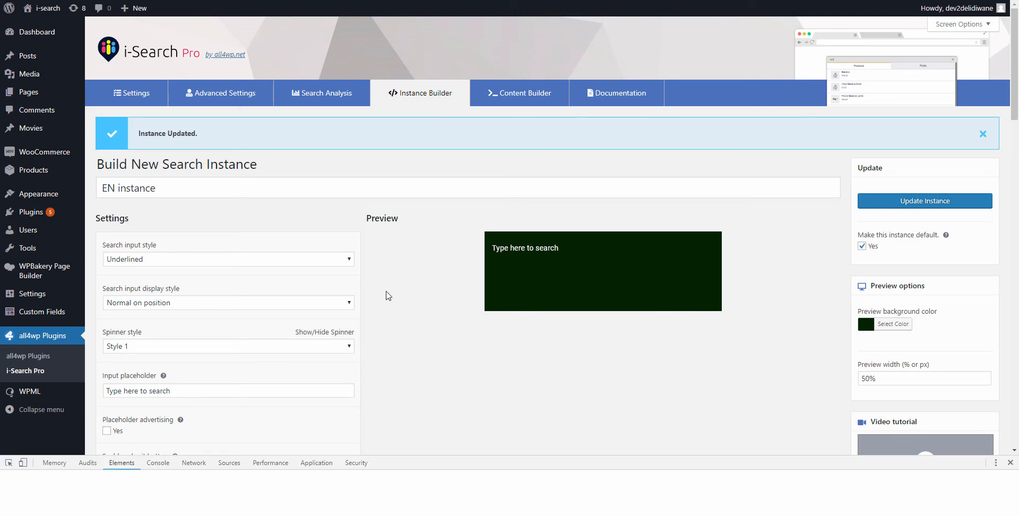
drag(643, 455, 642, 364)
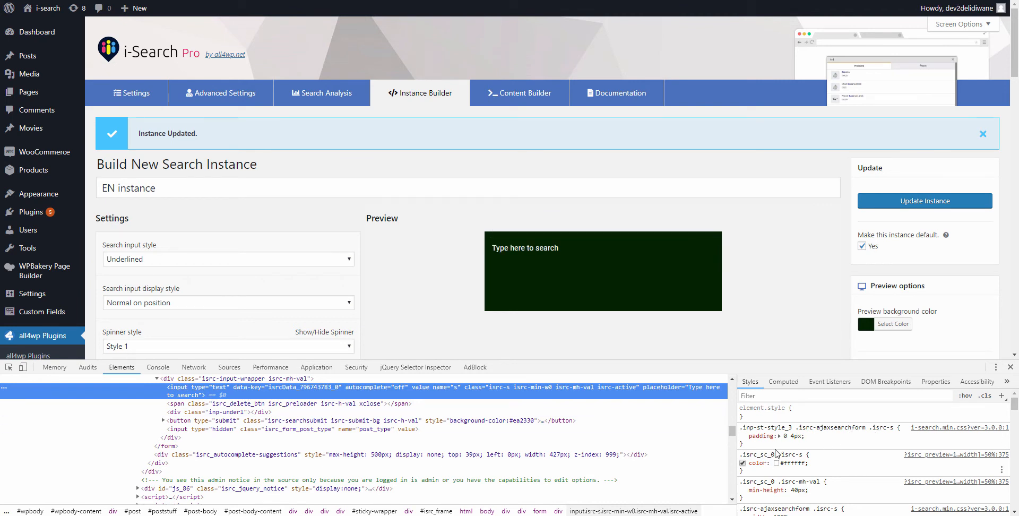
click(784, 446)
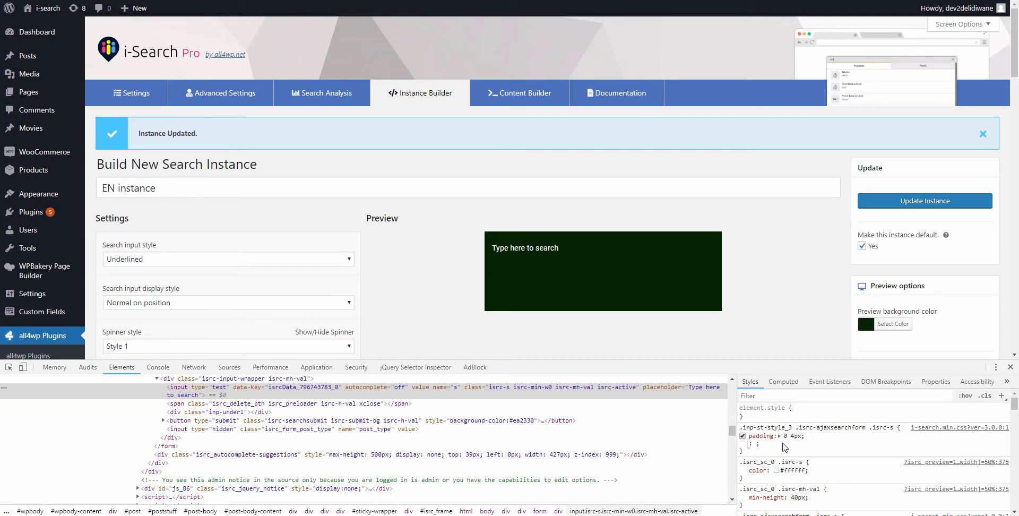
text(text-align)
key(Tab)
text(c)
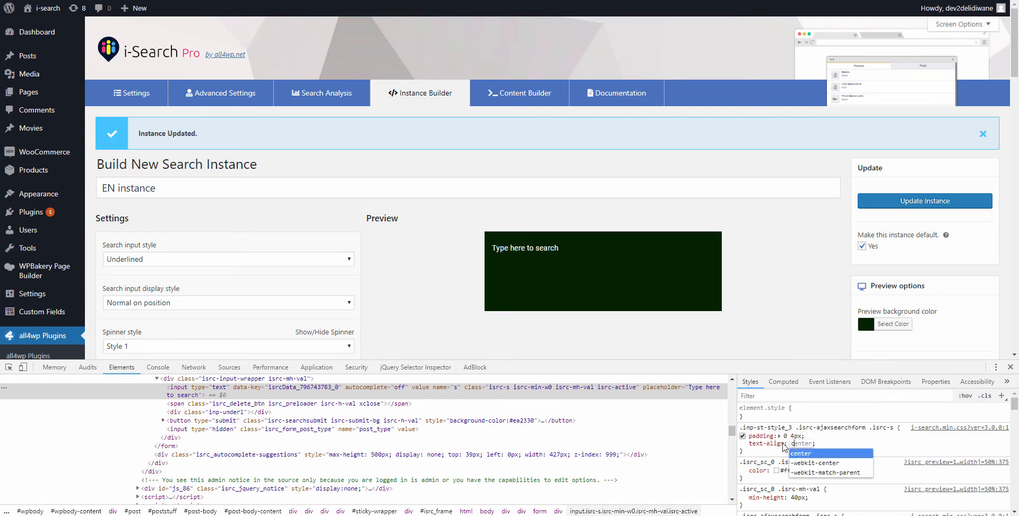
key(Return)
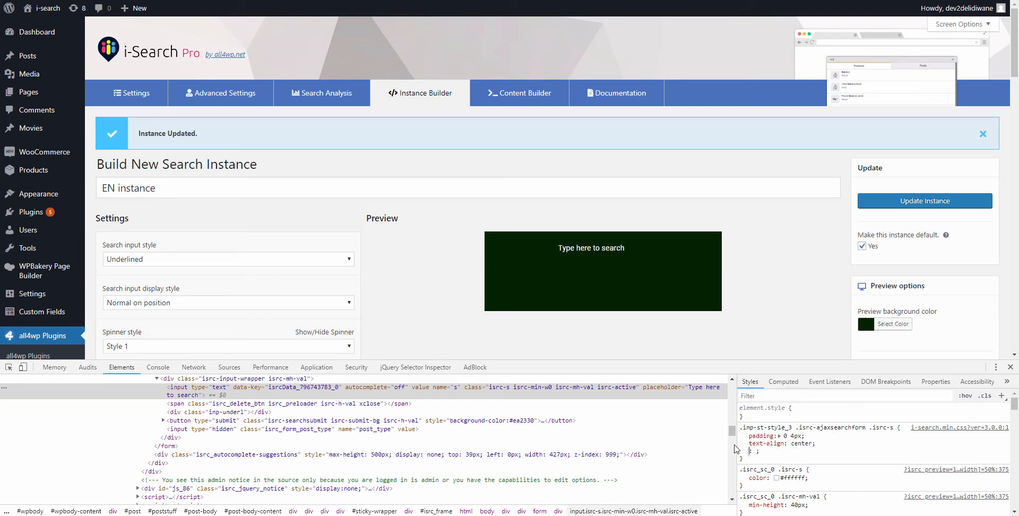
Compare the input with text-align switched off and on, and copy the whole CSS rule from the inspector.
click(743, 443)
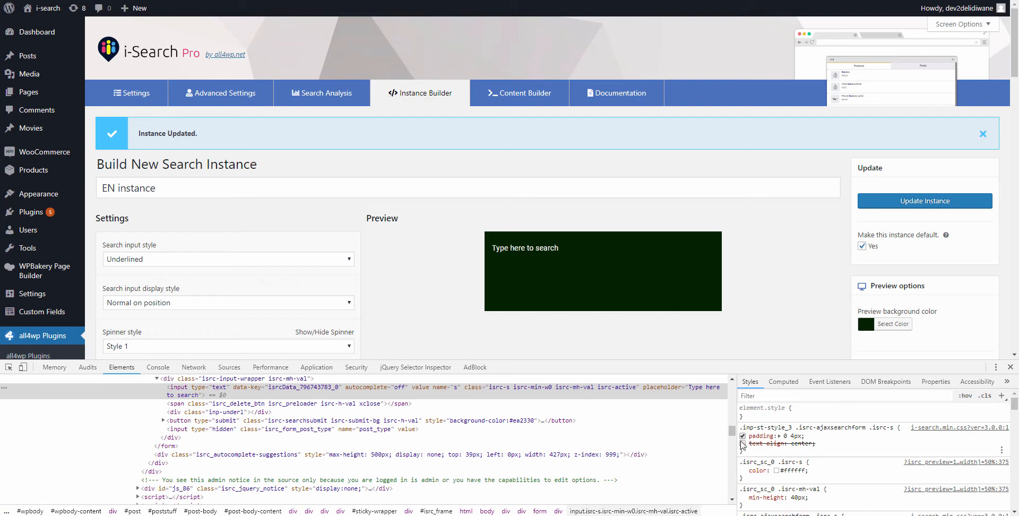
click(742, 443)
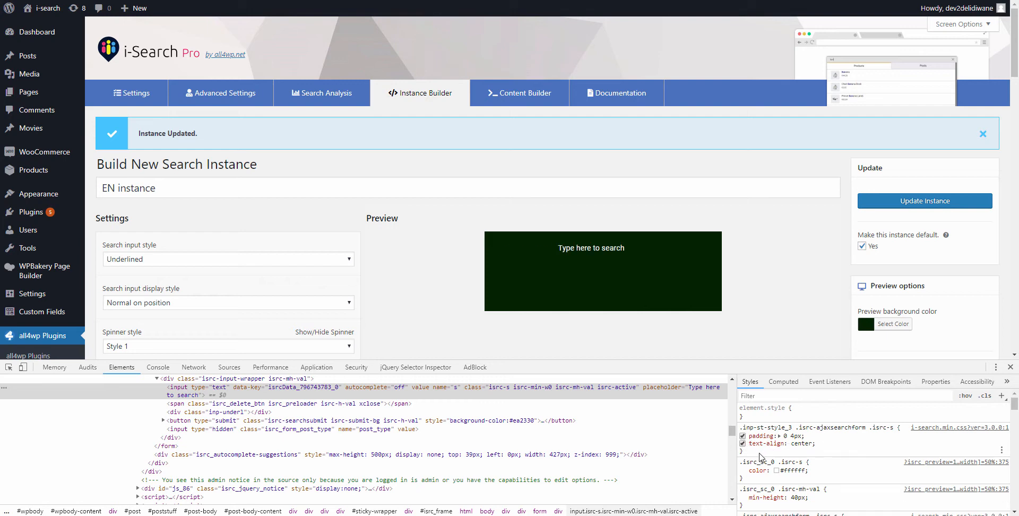
drag(747, 457, 738, 426)
key(ctrl+c)
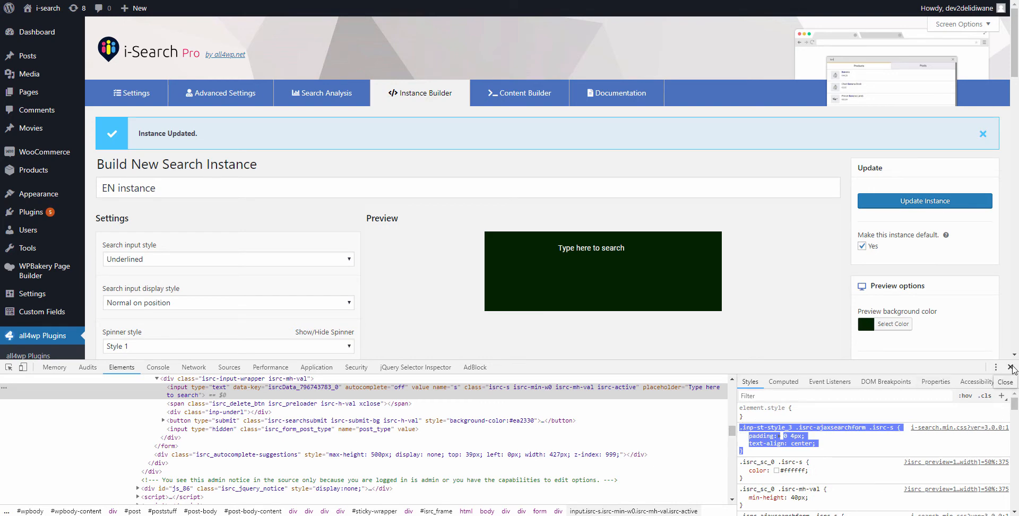
click(1010, 367)
Append the copied rule to the instance's Custom CSS without its padding declaration and update the preview.
scroll(265, 414, down, 15)
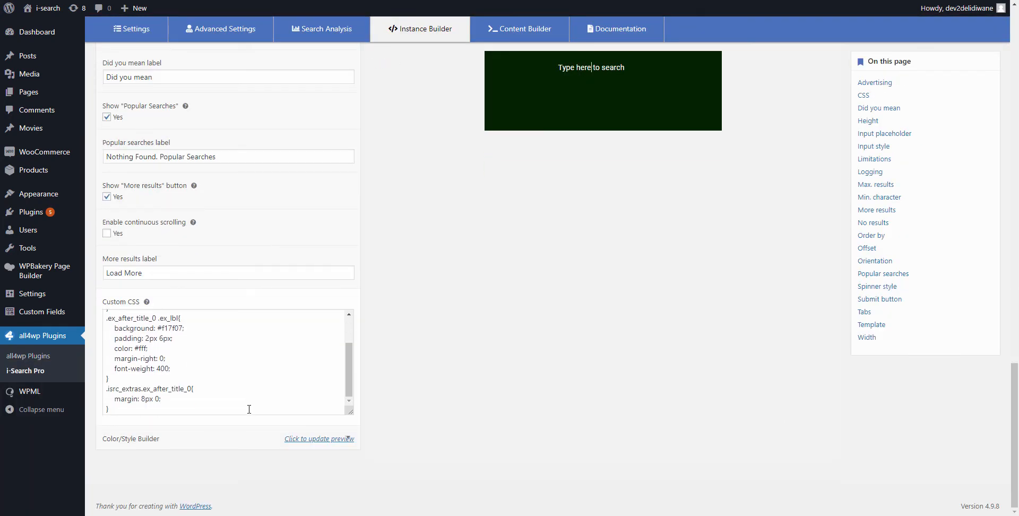
click(177, 411)
key(Return)
key(ctrl+v)
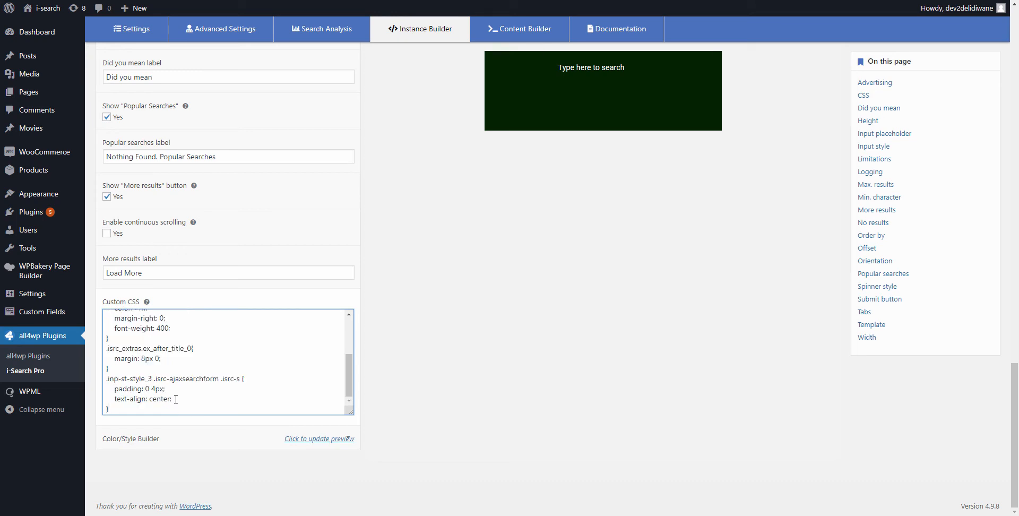
drag(165, 389, 111, 392)
key(BackSpace)
click(306, 439)
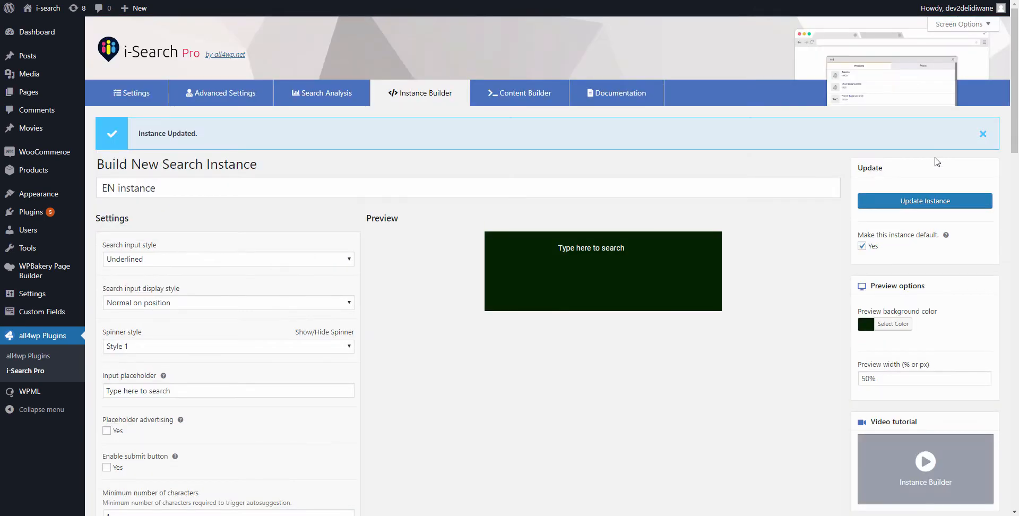
Save the instance with the centered text style and search for "a" on the reloaded demo page.
click(955, 202)
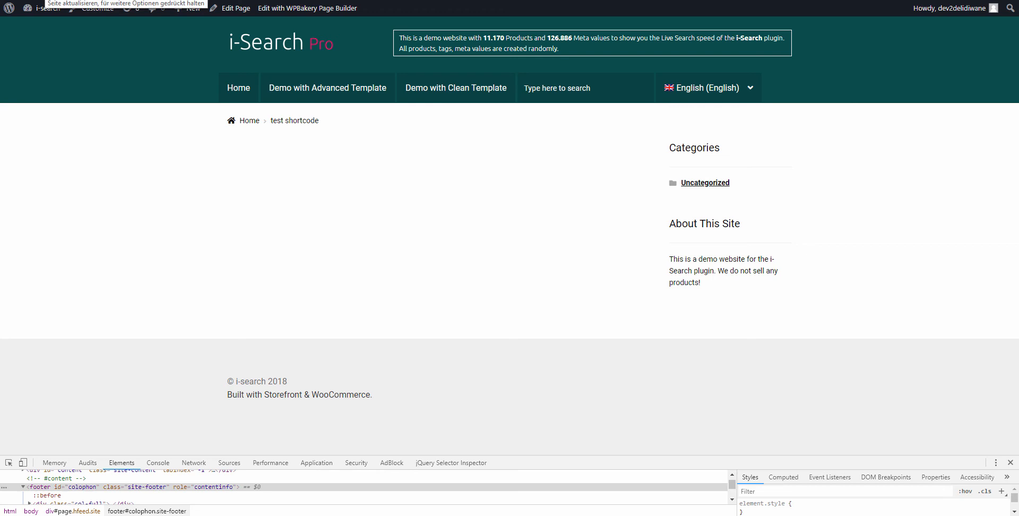
click(45, 0)
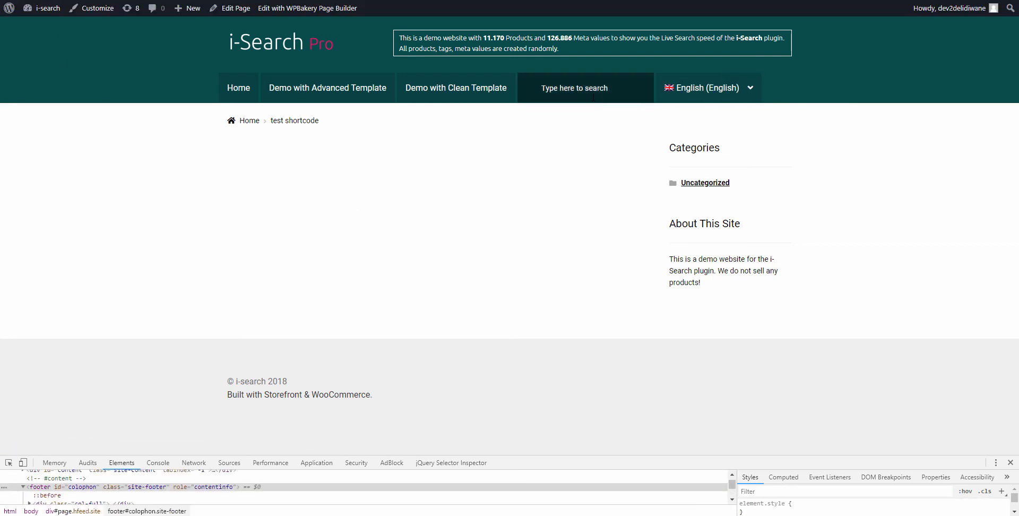
click(600, 78)
text(a)
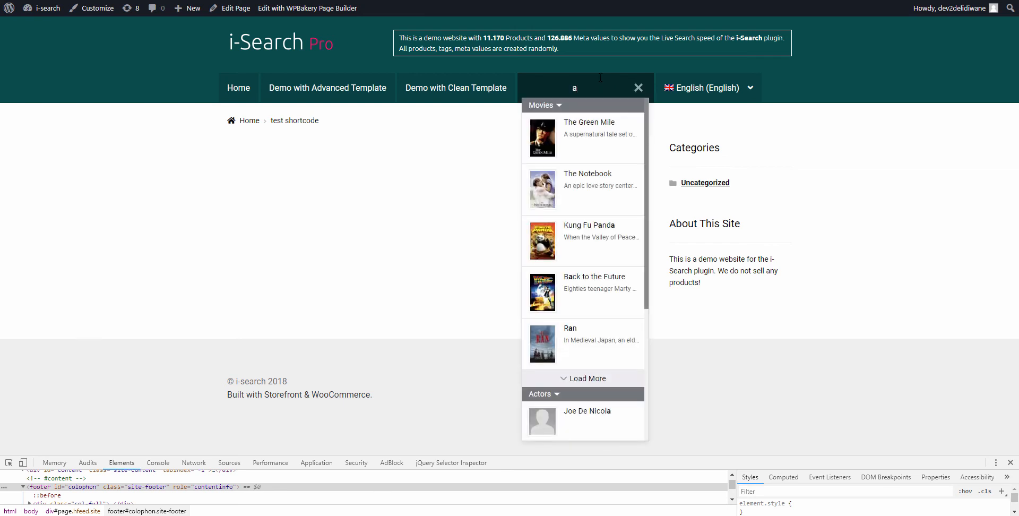
Replace the demo page's search term with "jack" and browse the suggestions.
key(BackSpace)
text(jack)
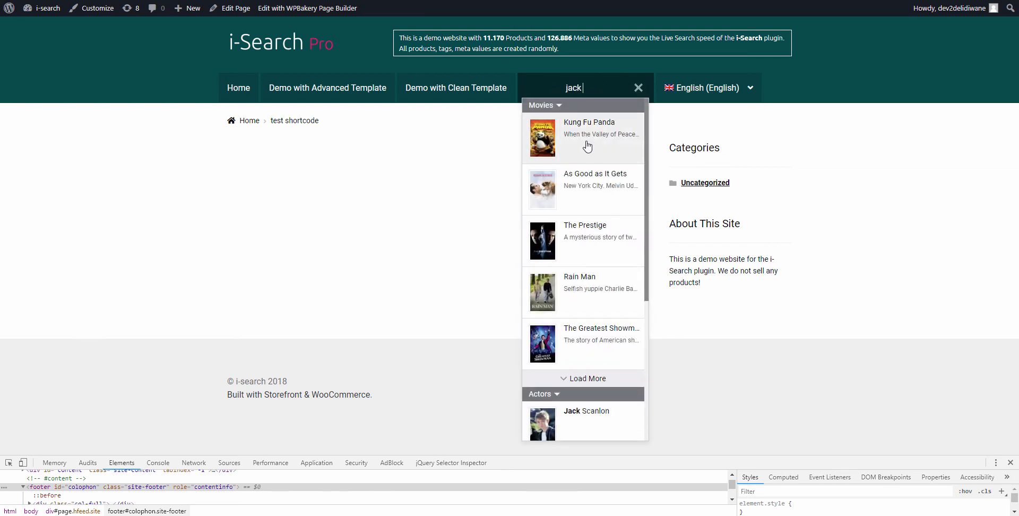
scroll(587, 154, down, 5)
scroll(584, 181, up, 4)
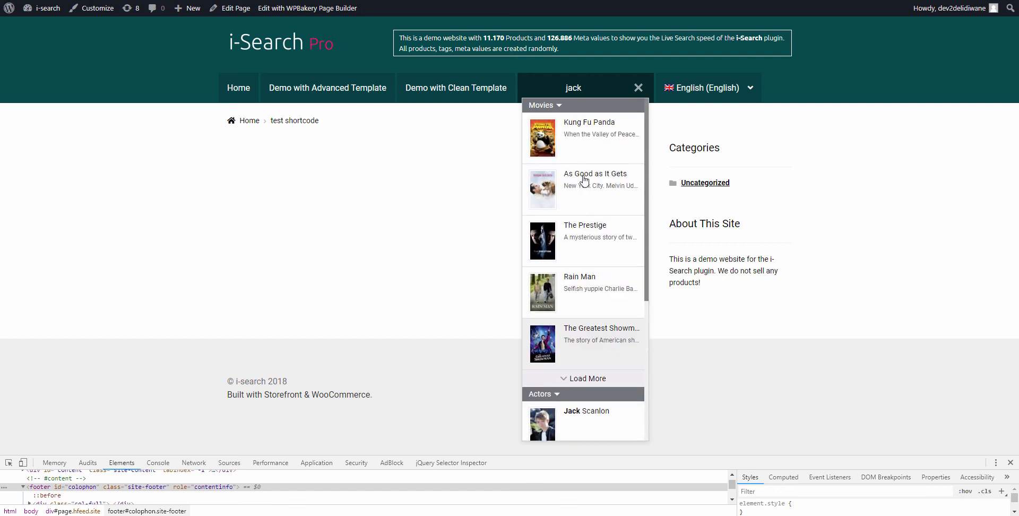